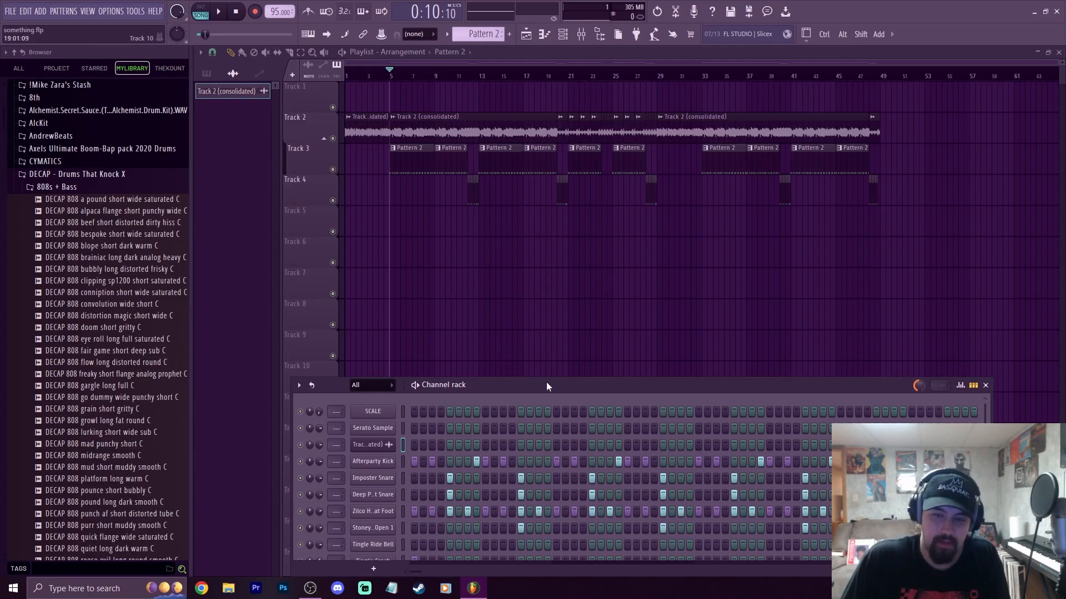
- Play the arrangement from around bar 21 with a brief look at the mixer, and return the playhead to bar 5
{"action": "left_click_drag", "start_coordinate": [548, 388], "coordinate": [563, 284]}
{"action": "key", "text": "space"}
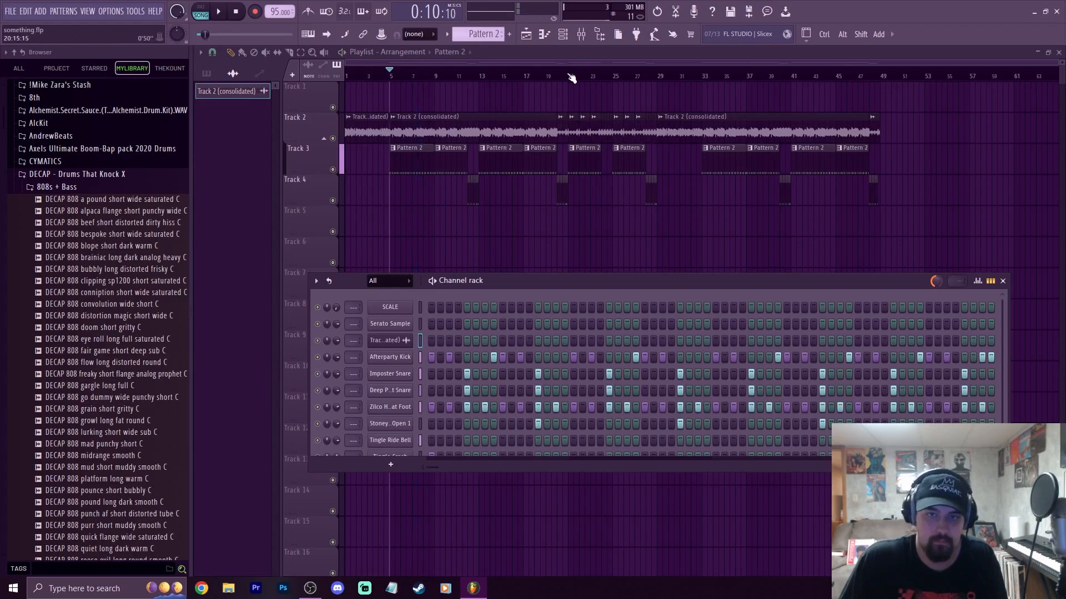
{"action": "left_click_drag", "start_coordinate": [570, 77], "coordinate": [571, 76]}
{"action": "key", "text": "space"}
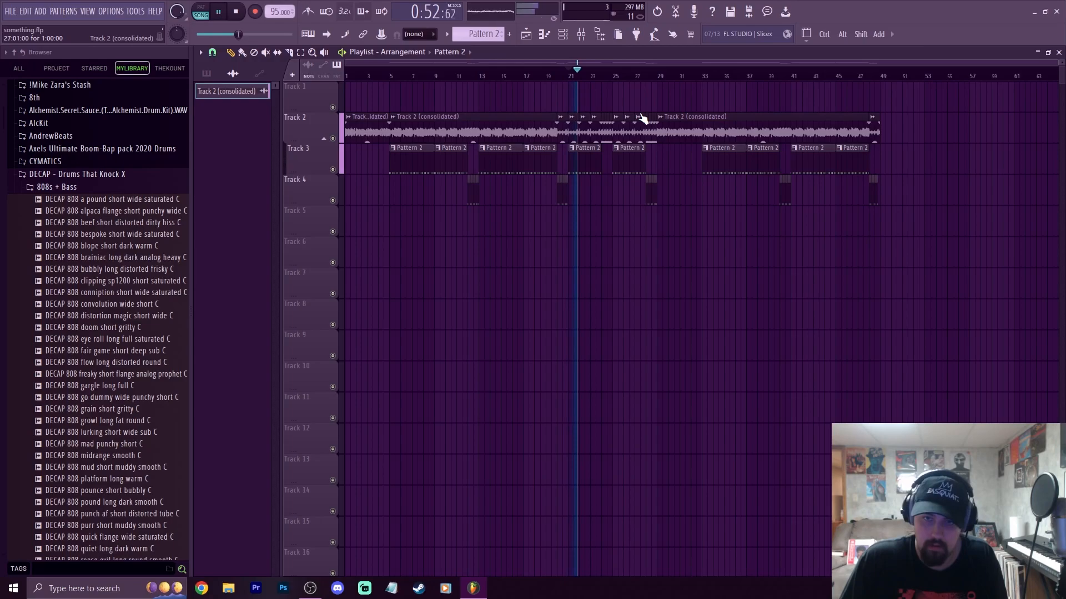
{"action": "left_click", "coordinate": [580, 35]}
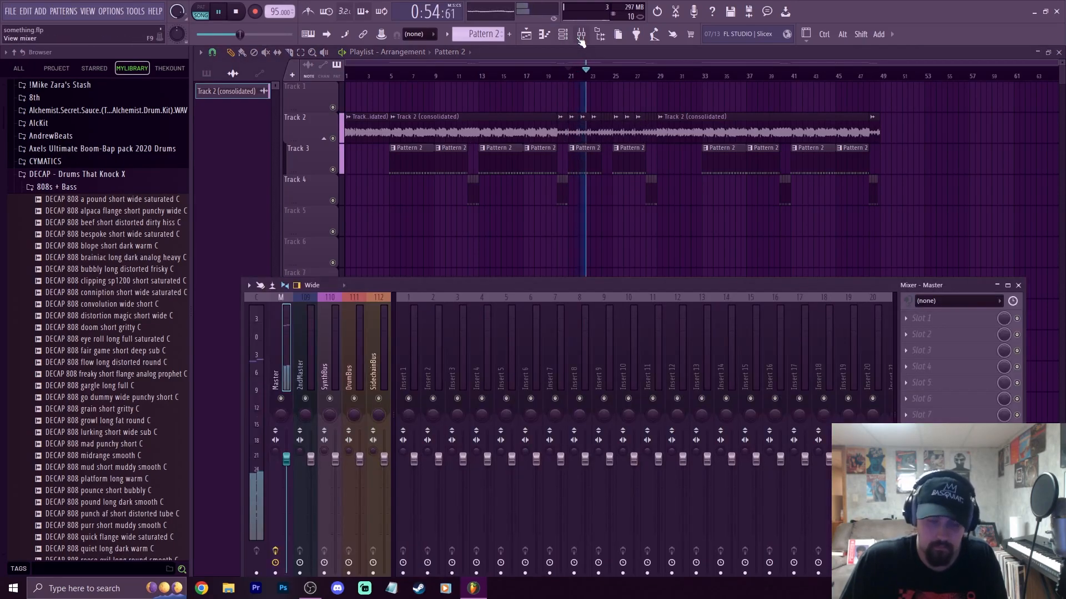
{"action": "left_click", "coordinate": [581, 35]}
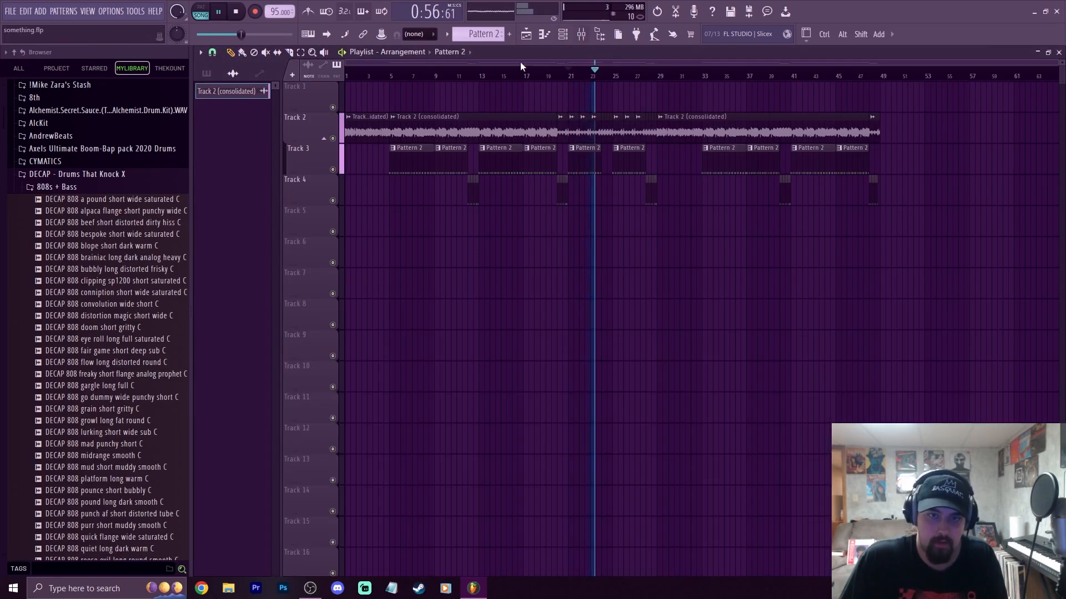
{"action": "key", "text": "space"}
{"action": "left_click", "coordinate": [390, 76]}
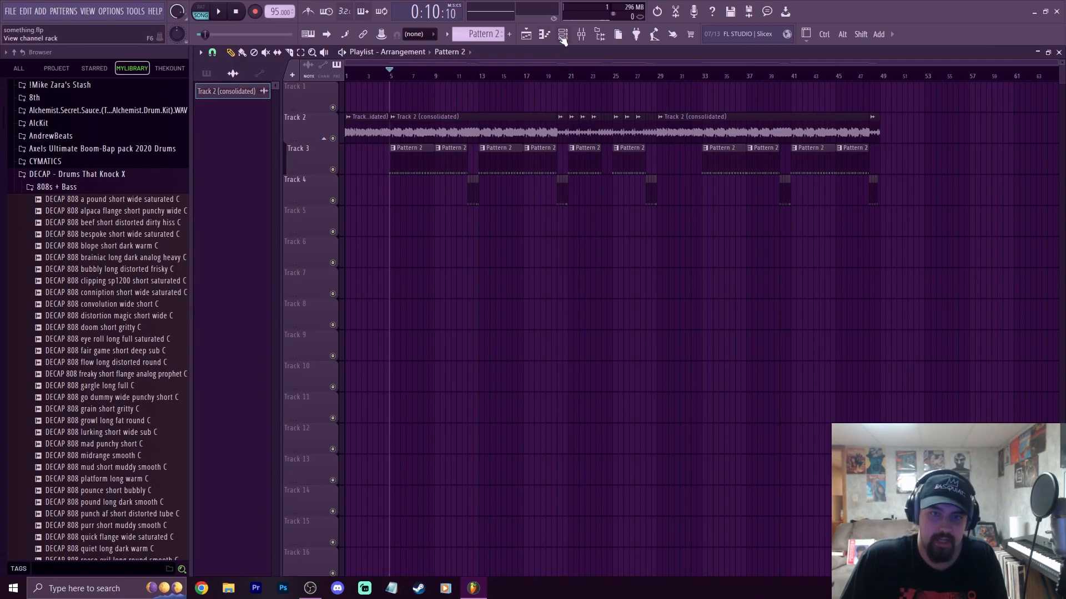
- Open the channel rack, enlarge it to show every channel, and select the channels from Track 2 (consolidated) to Tingle Crash
{"action": "left_click", "coordinate": [562, 34]}
{"action": "left_click_drag", "start_coordinate": [528, 280], "coordinate": [563, 224]}
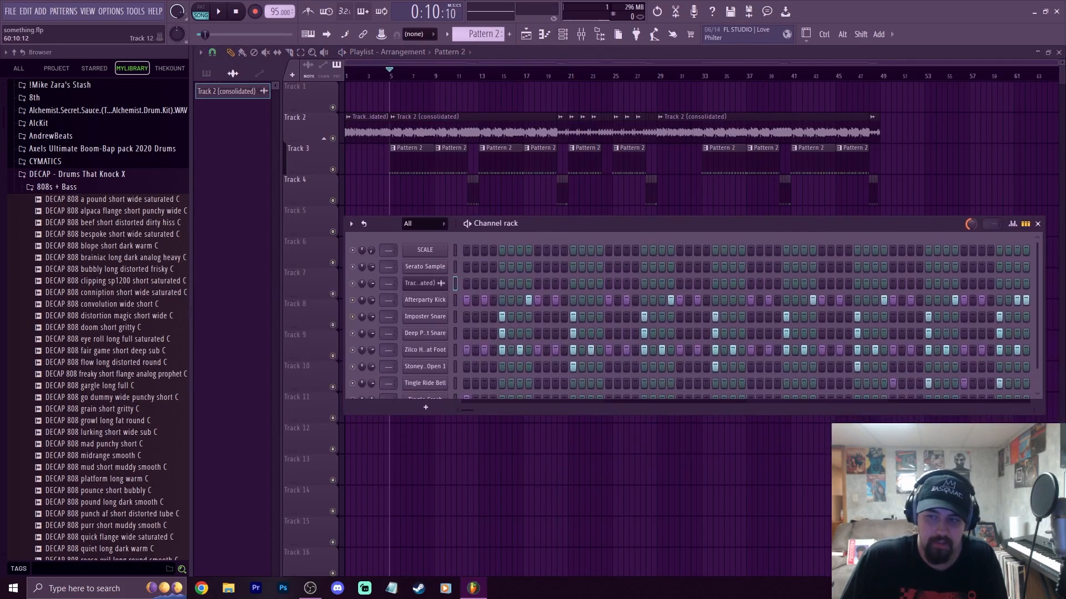
{"action": "left_click_drag", "start_coordinate": [1043, 414], "coordinate": [1043, 433]}
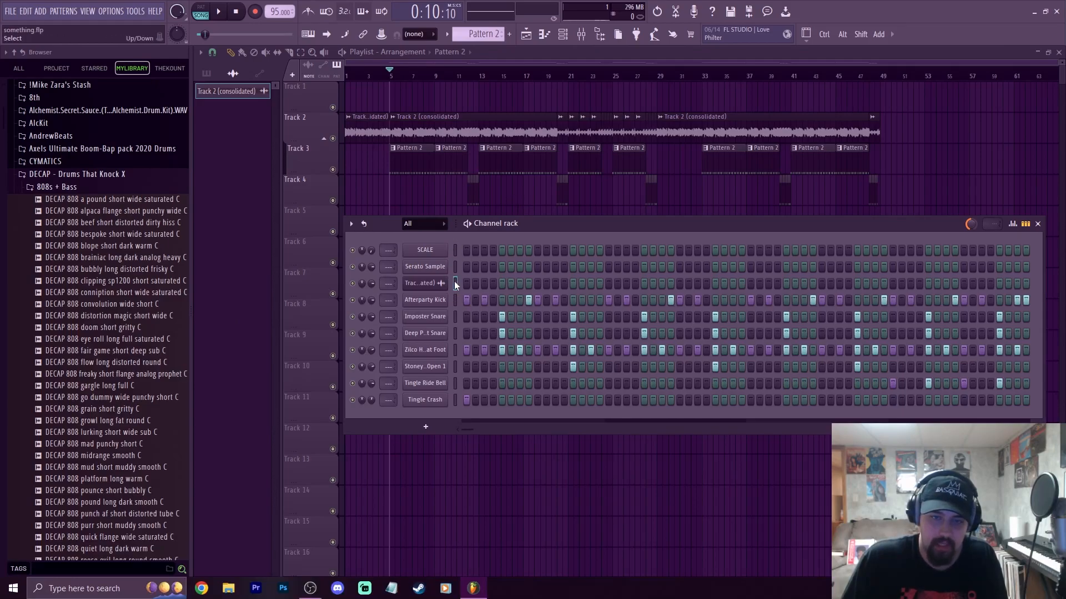
{"action": "left_click_drag", "start_coordinate": [455, 284], "coordinate": [455, 393]}
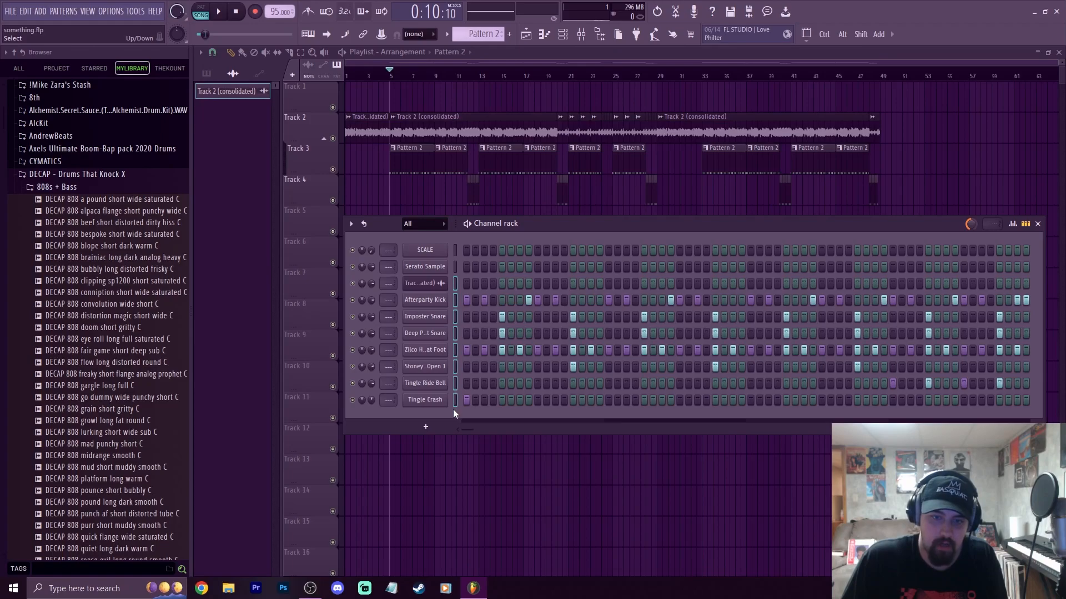
- Rename the Track 2 (consolidated) audio clip channel as chops
{"action": "right_click", "coordinate": [460, 283]}
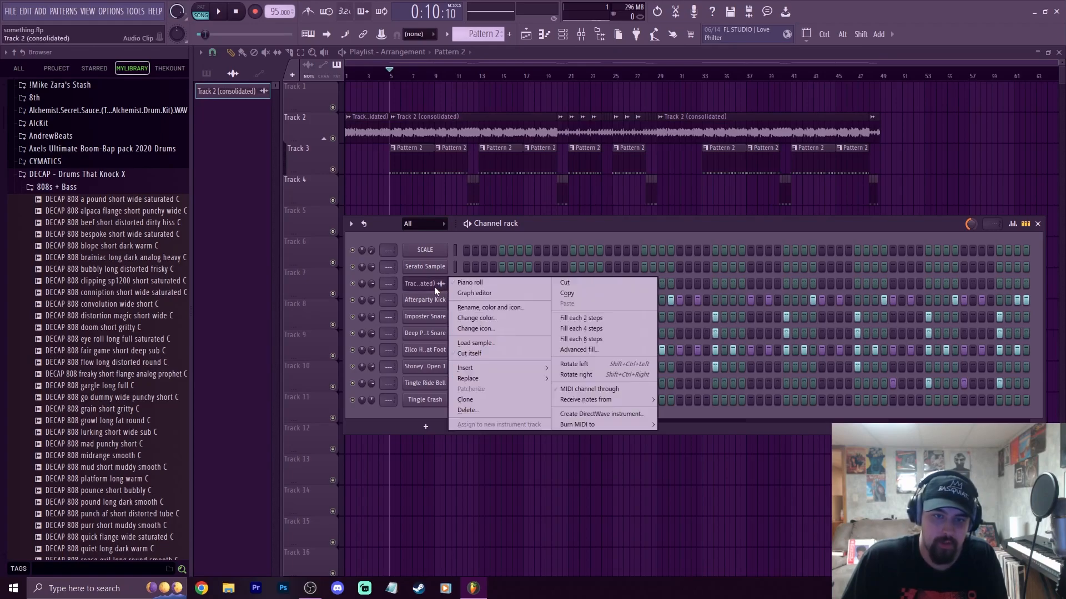
{"action": "left_click", "coordinate": [488, 303]}
{"action": "type", "text": "chops"}
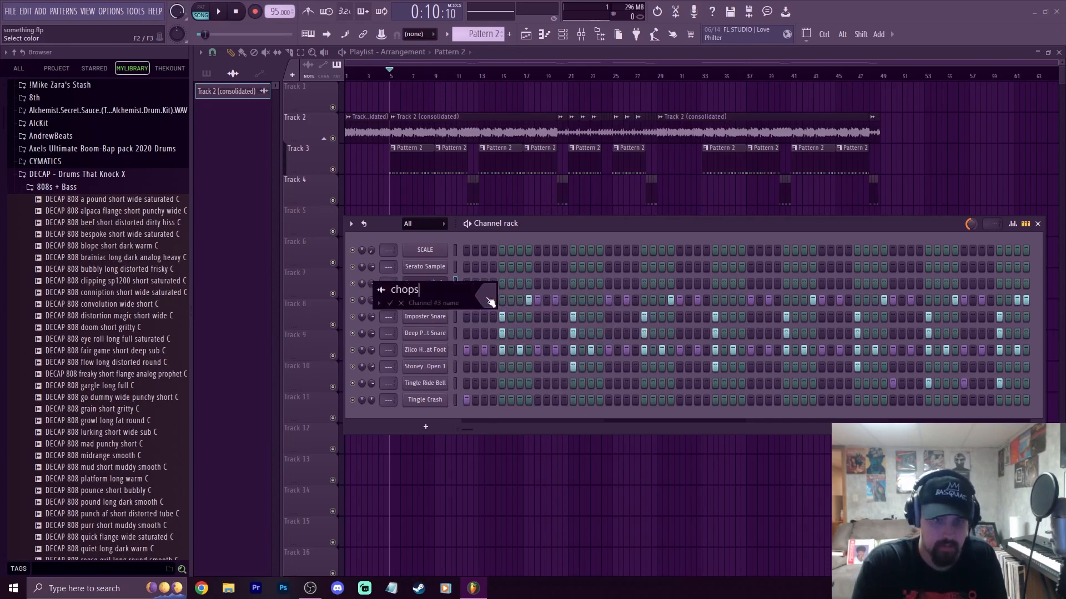
{"action": "key", "text": "Return"}
- Route the channels from chops to Tingle Crash to consecutive mixer tracks starting at Insert 1
{"action": "left_click_drag", "start_coordinate": [456, 283], "coordinate": [459, 397]}
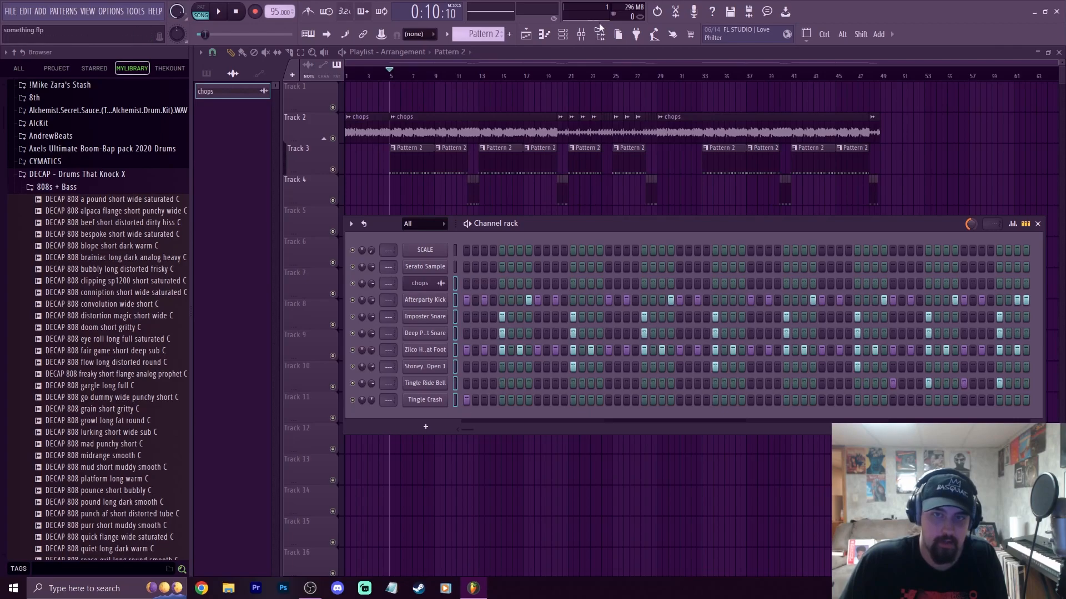
{"action": "left_click", "coordinate": [581, 34]}
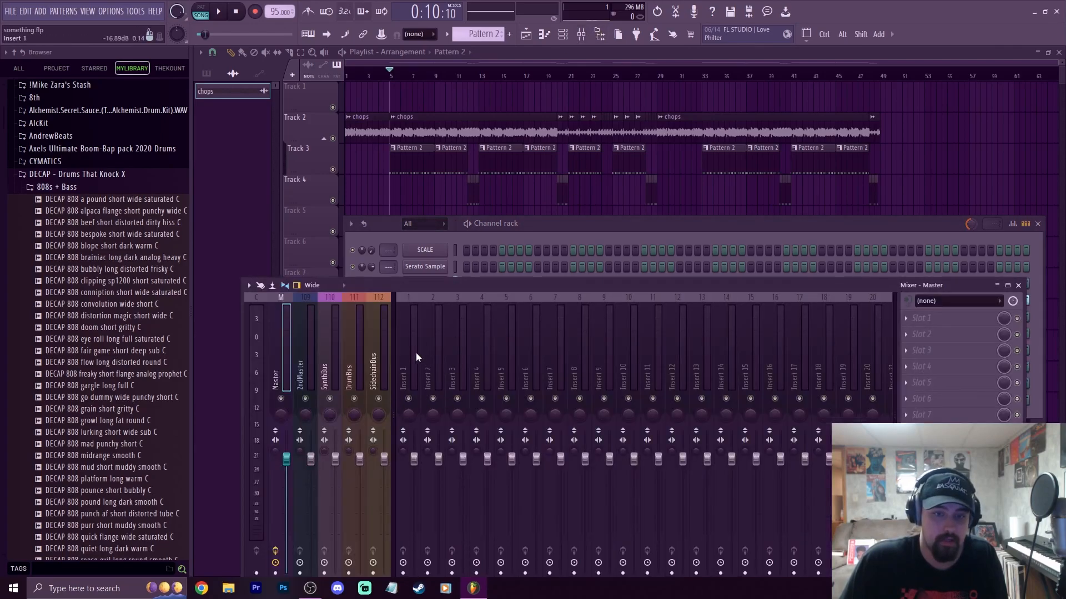
{"action": "left_click", "coordinate": [404, 342]}
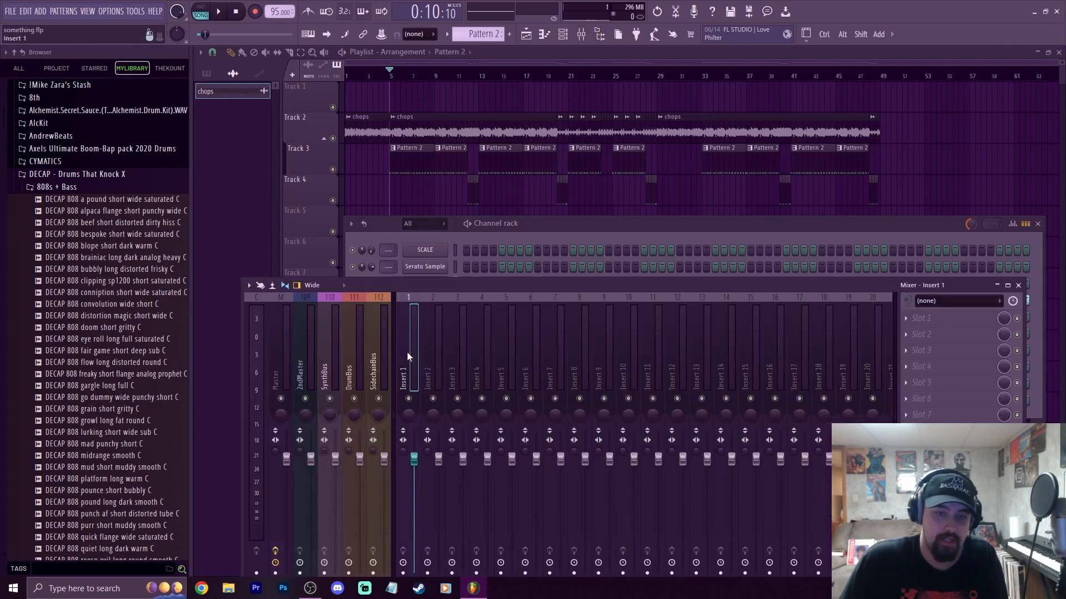
{"action": "right_click", "coordinate": [407, 352]}
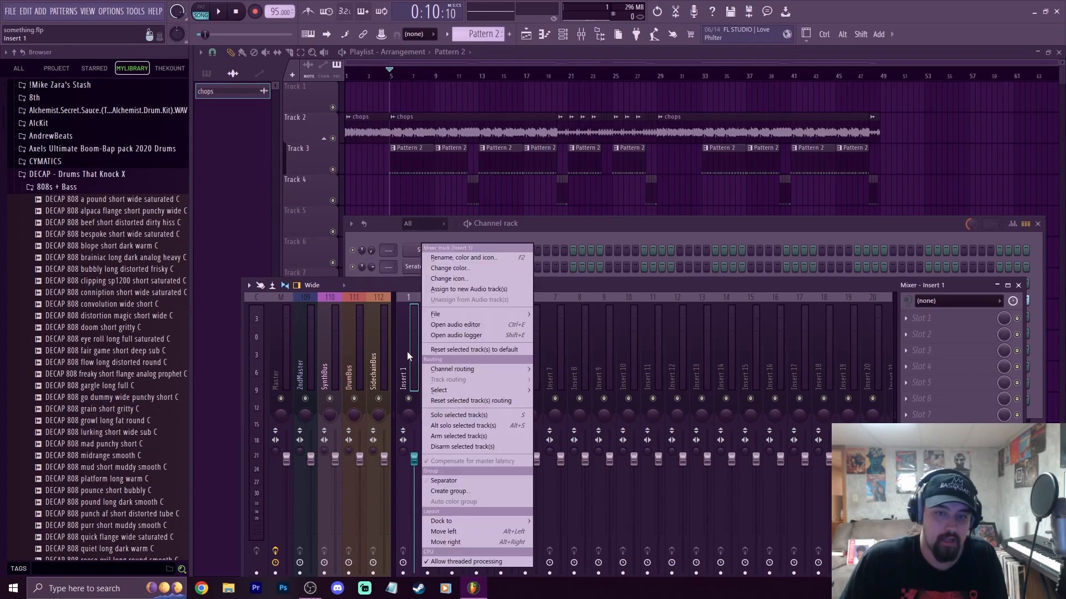
{"action": "mouse_move", "coordinate": [478, 367]}
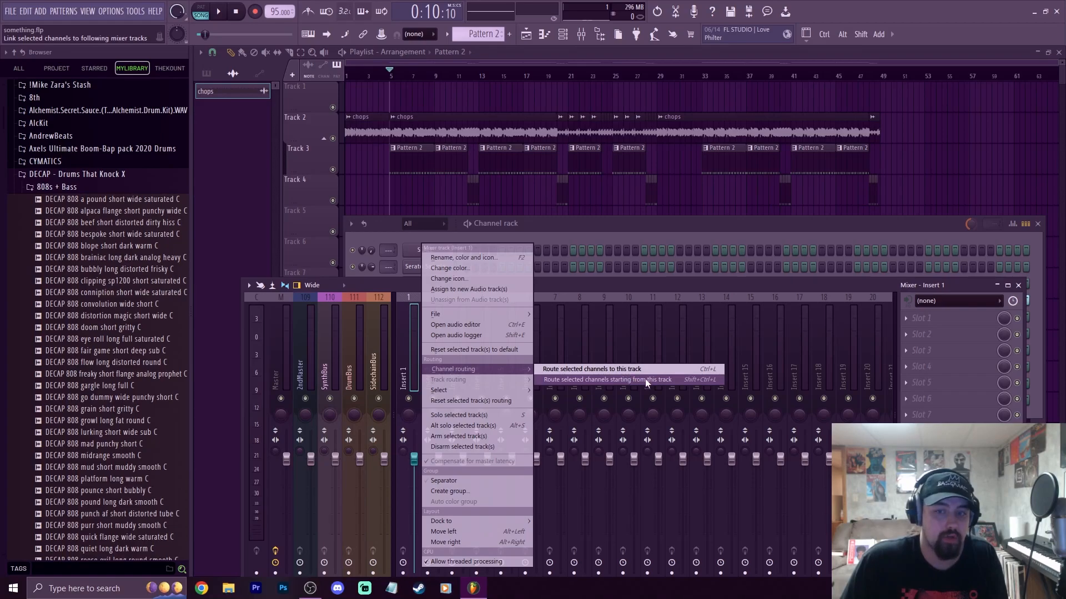
{"action": "left_click", "coordinate": [708, 380]}
{"action": "left_click_drag", "start_coordinate": [530, 283], "coordinate": [554, 173]}
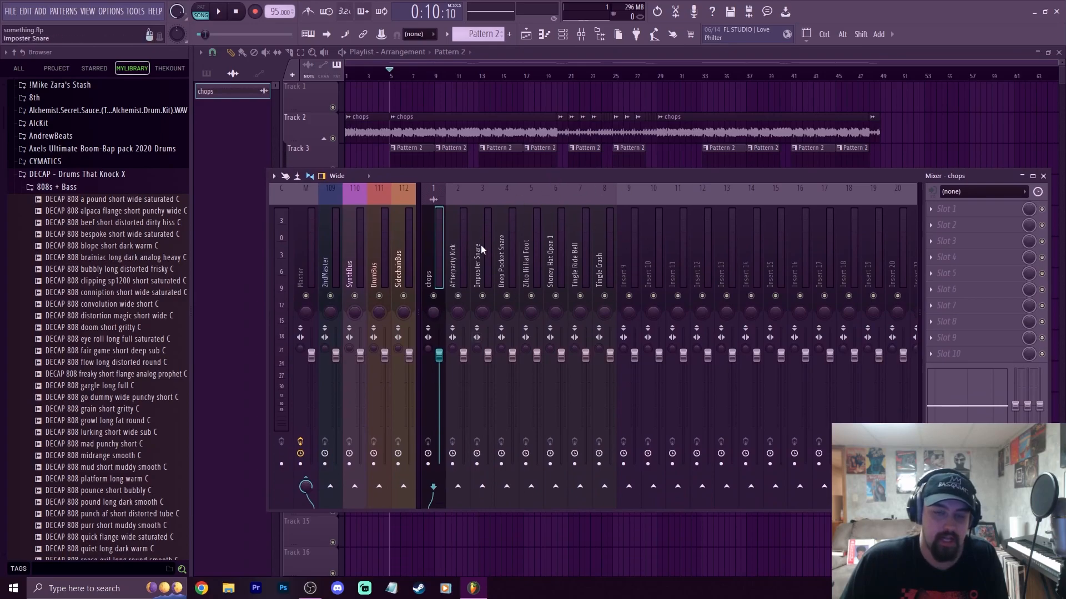
- Colour the drum mixer tracks from Afterparty Kick to Tingle Crash Earth Red (#B5595B)
{"action": "left_click", "coordinate": [461, 270]}
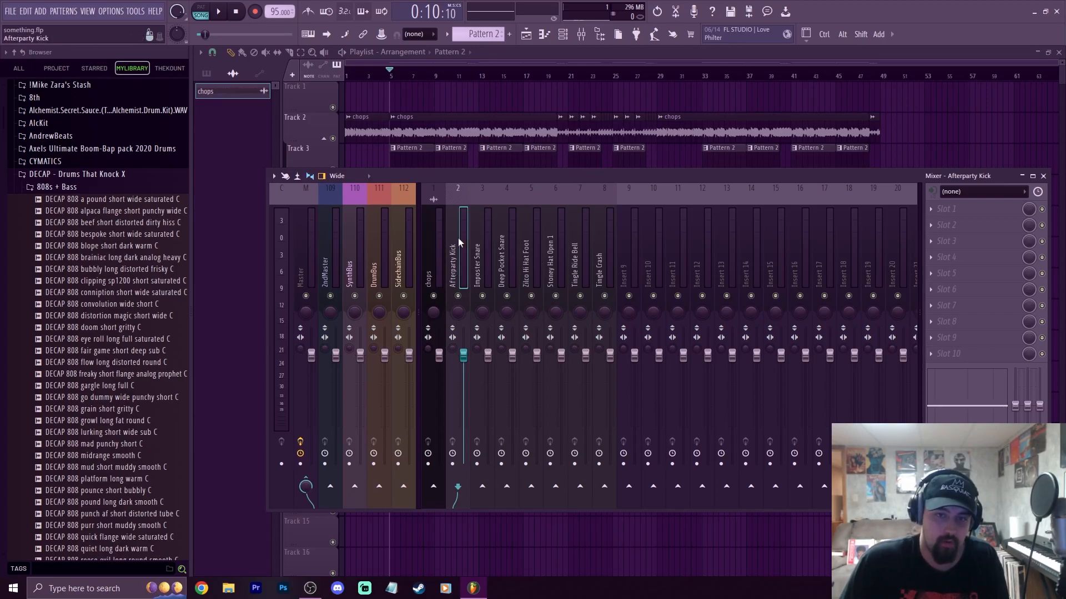
{"action": "left_click_drag", "start_coordinate": [458, 238], "coordinate": [606, 245]}
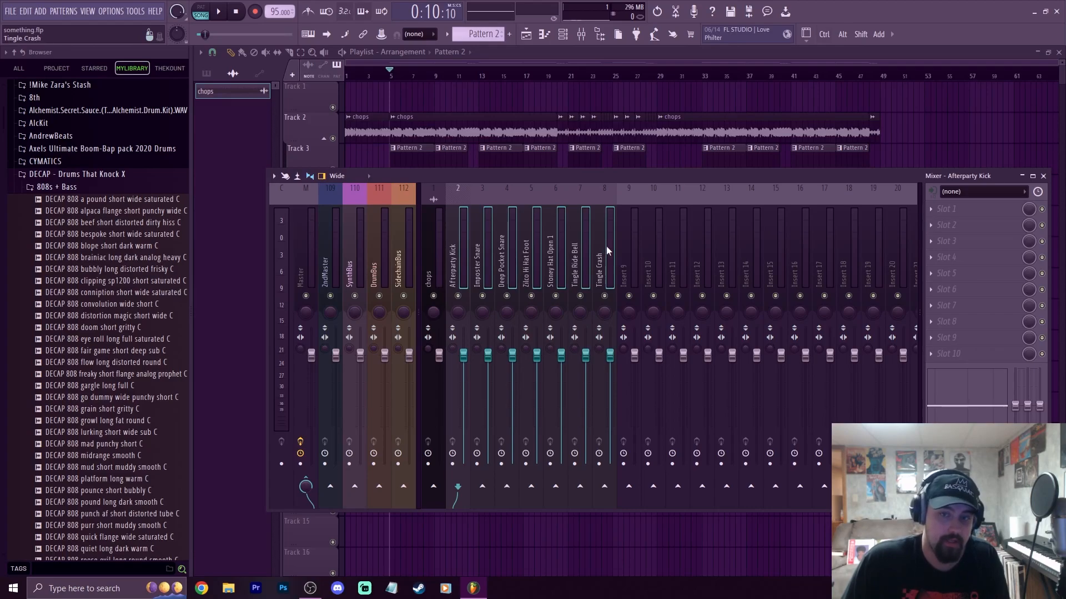
{"action": "right_click", "coordinate": [606, 245]}
{"action": "left_click", "coordinate": [674, 210]}
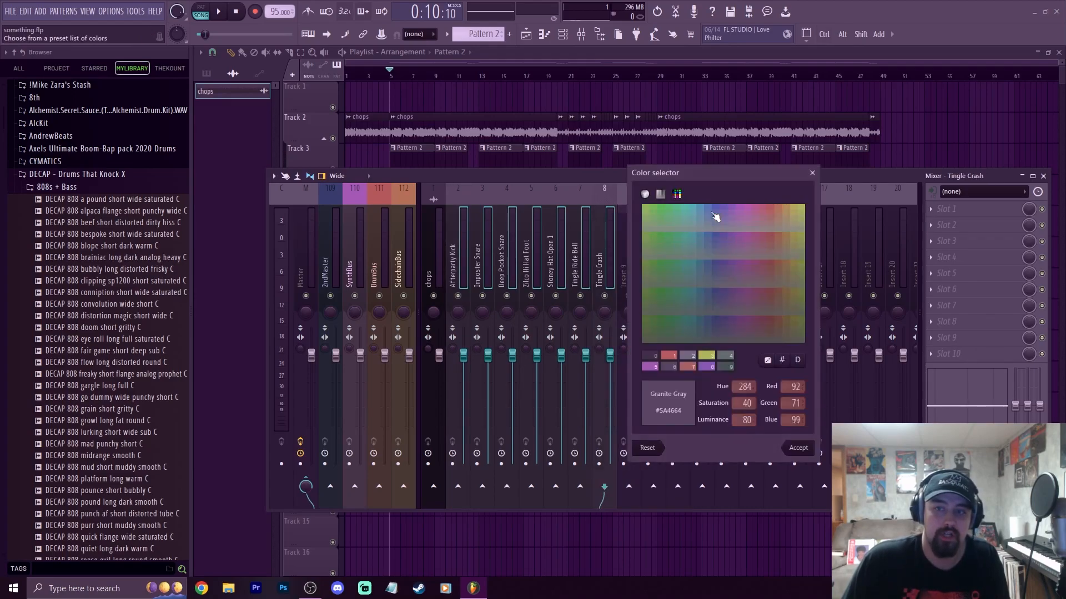
{"action": "left_click", "coordinate": [777, 221]}
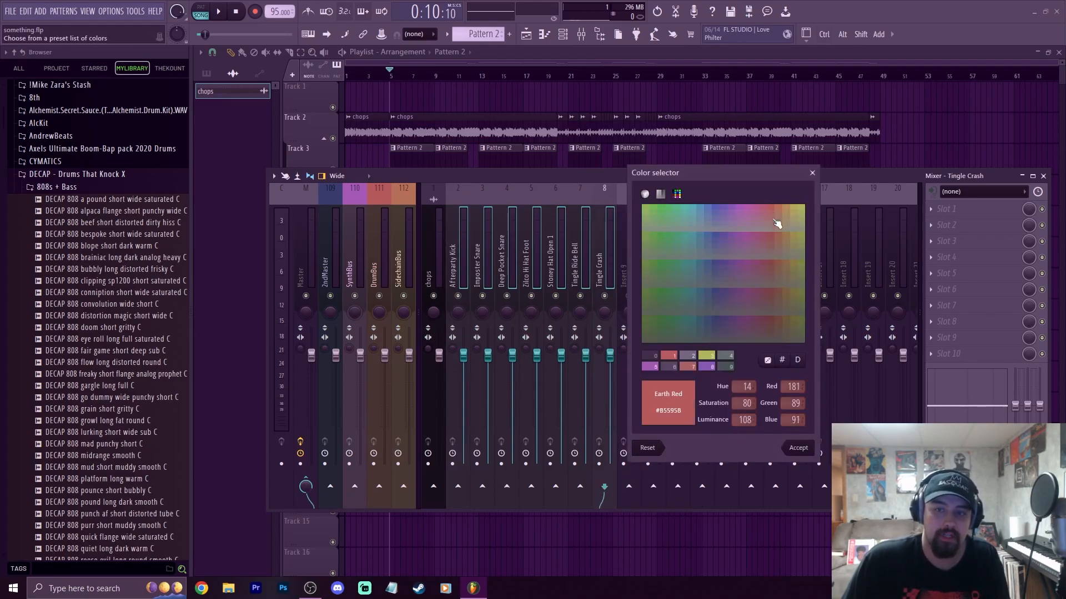
{"action": "left_click", "coordinate": [799, 448]}
- Colour the chops mixer track purple
{"action": "left_click", "coordinate": [428, 255]}
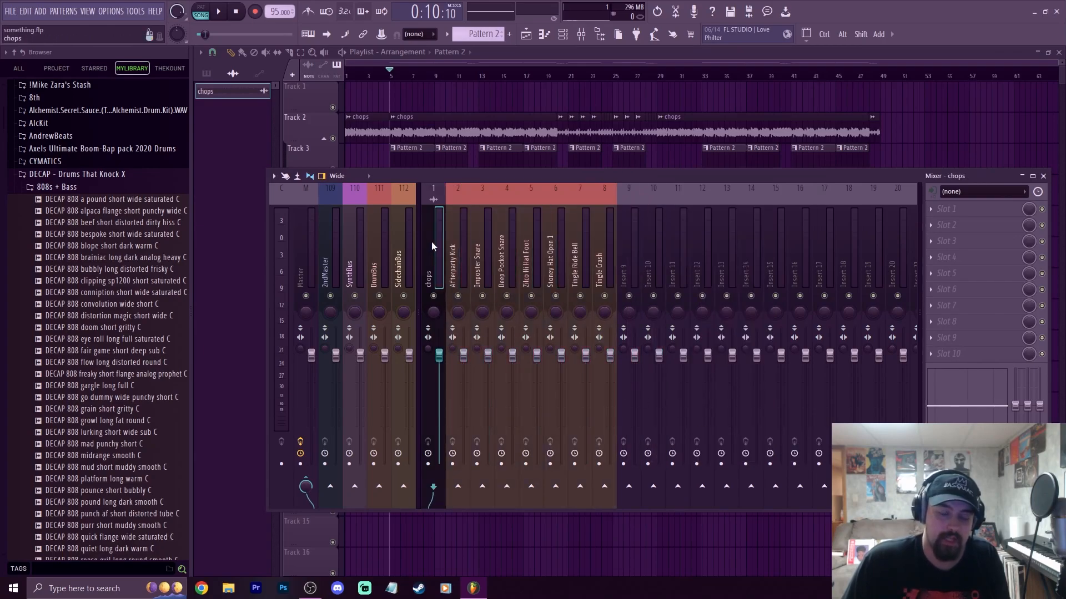
{"action": "right_click", "coordinate": [431, 244]}
{"action": "left_click", "coordinate": [480, 209]}
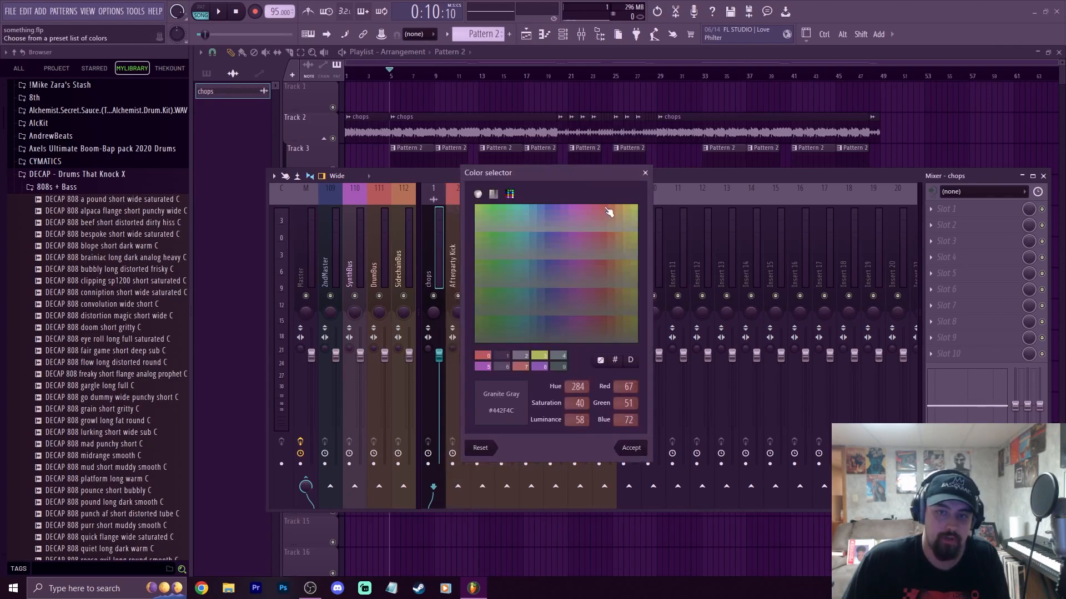
{"action": "left_click", "coordinate": [577, 213]}
{"action": "left_click", "coordinate": [631, 448]}
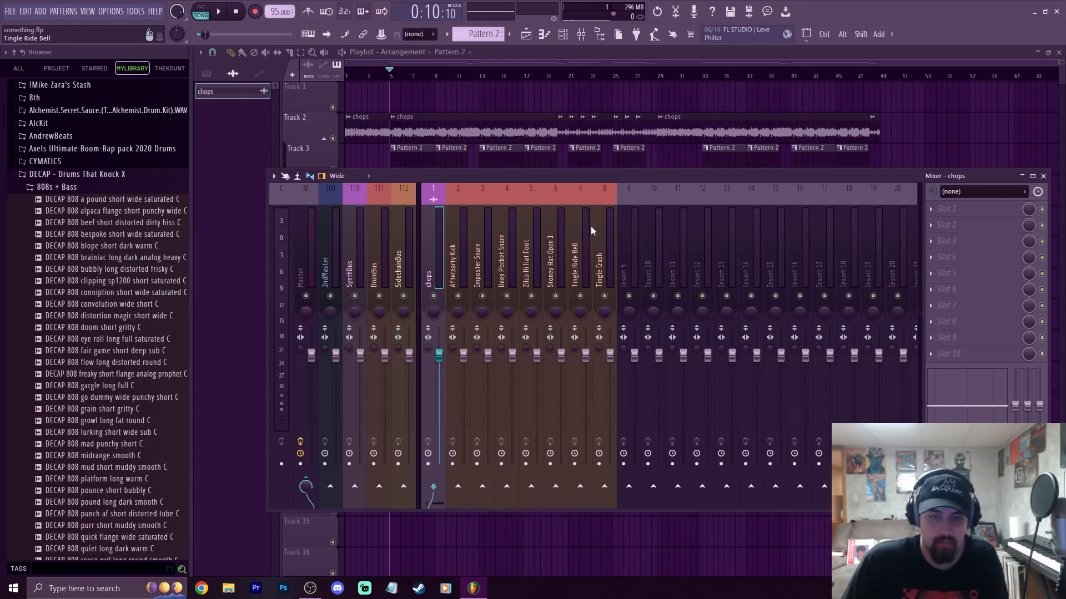
- Select all the drum mixer tracks from Afterparty Kick to Tingle Crash
{"action": "key", "text": "Right"}
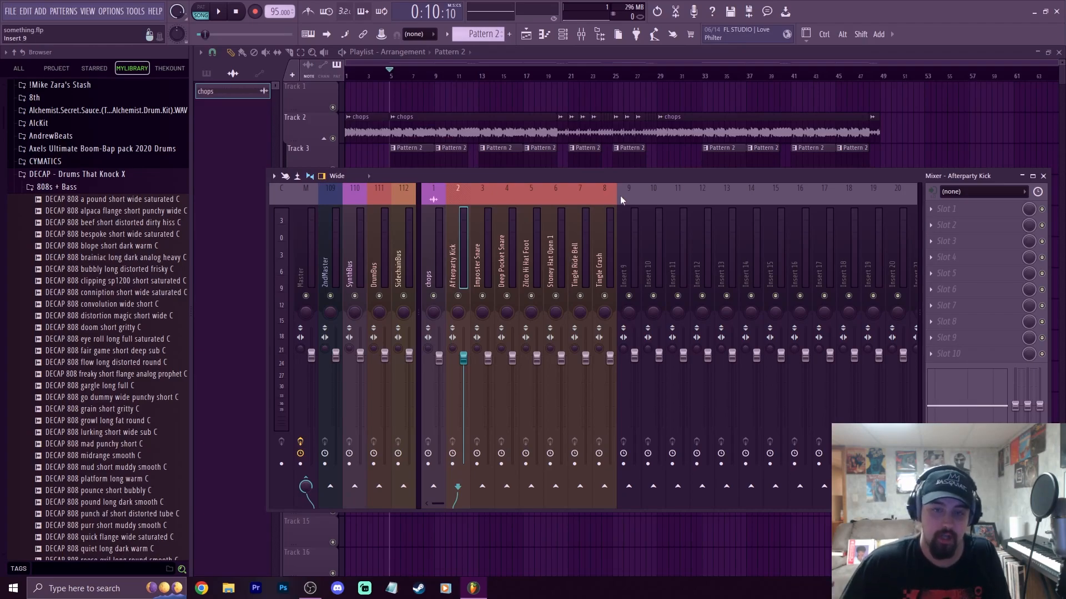
{"action": "left_click", "coordinate": [484, 252], "text": "ctrl"}
{"action": "left_click_drag", "start_coordinate": [484, 252], "coordinate": [607, 256]}
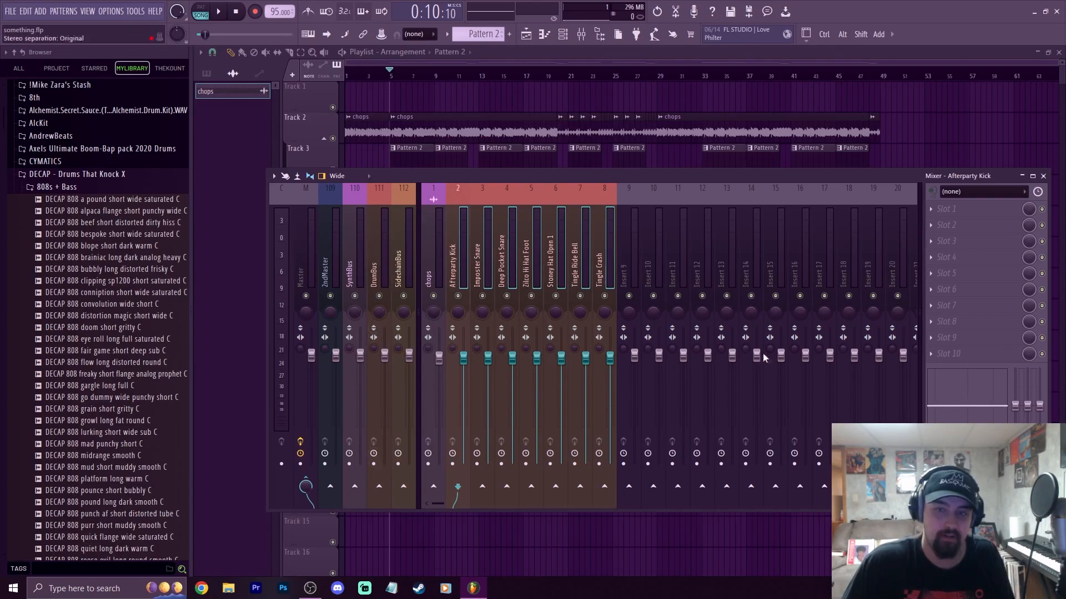
- Rename mixer track Insert 15 as drumbus and colour it red like the drum tracks
{"action": "left_click", "coordinate": [779, 266]}
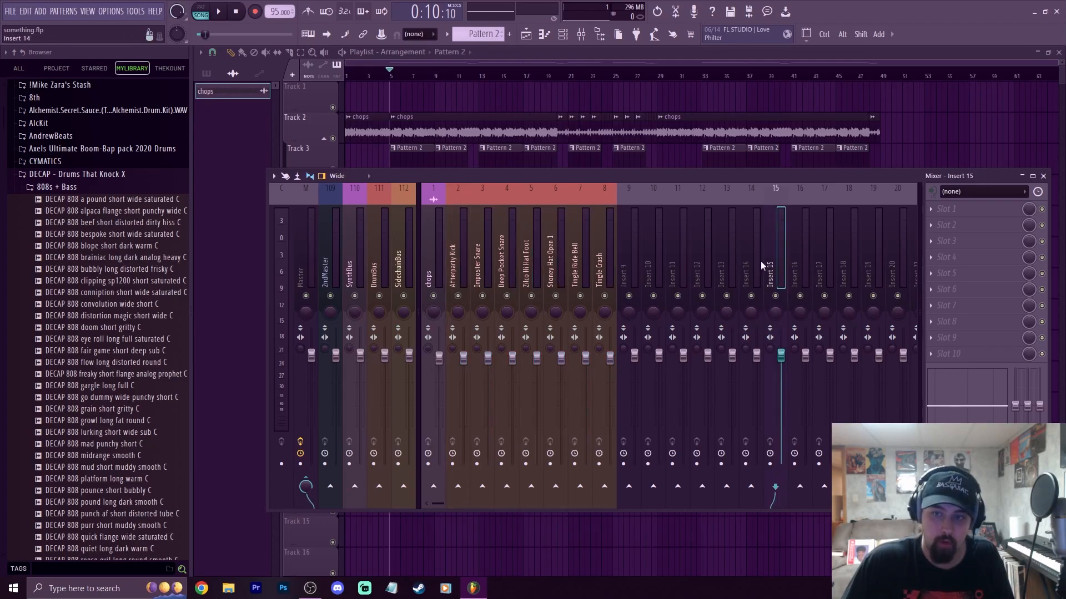
{"action": "right_click", "coordinate": [775, 254]}
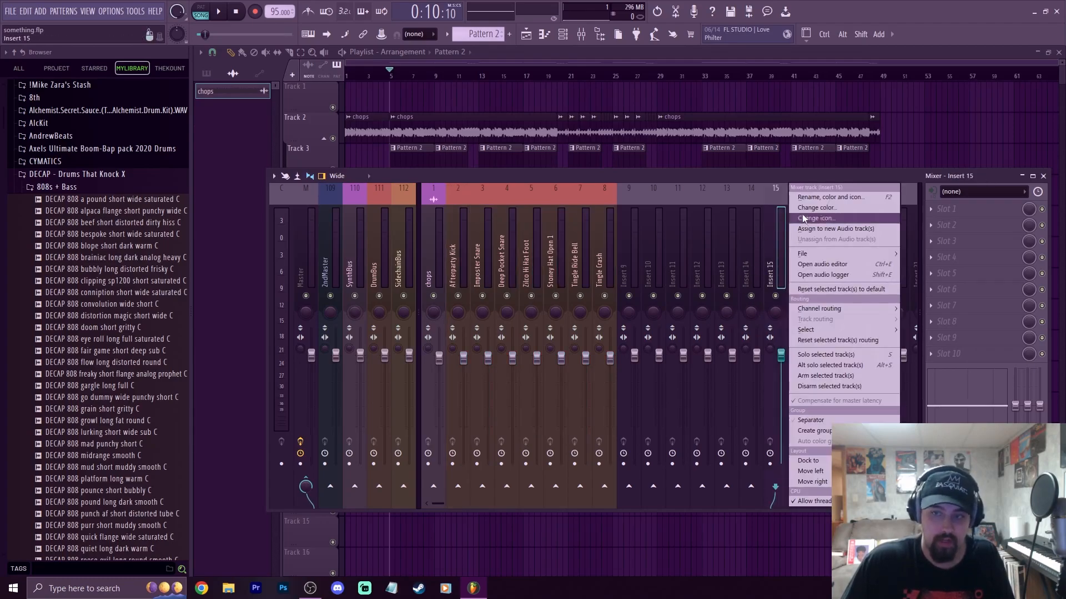
{"action": "left_click", "coordinate": [803, 218]}
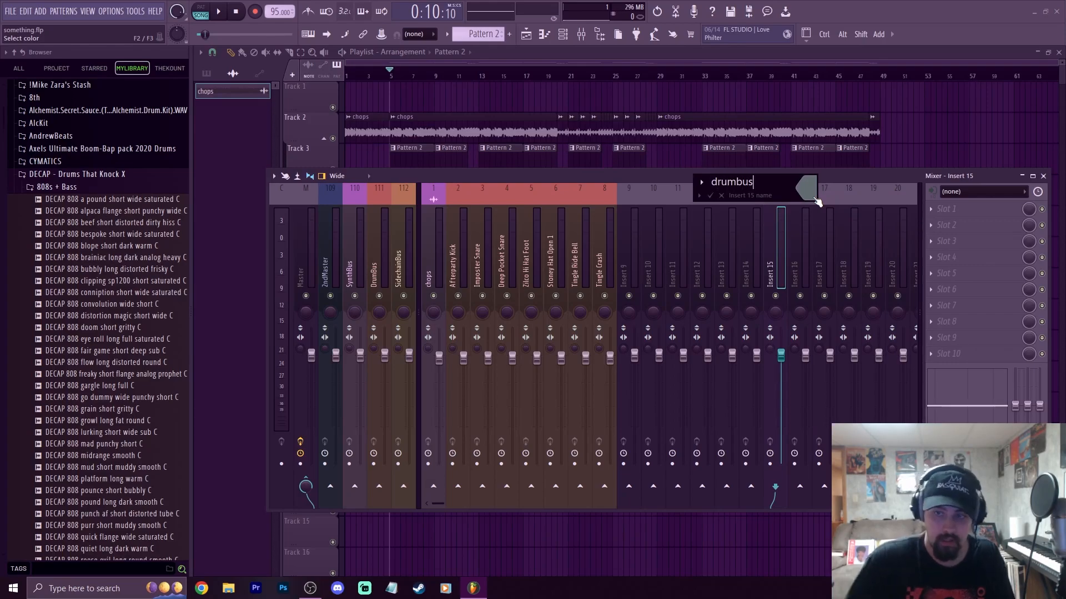
{"action": "left_click", "coordinate": [813, 196]}
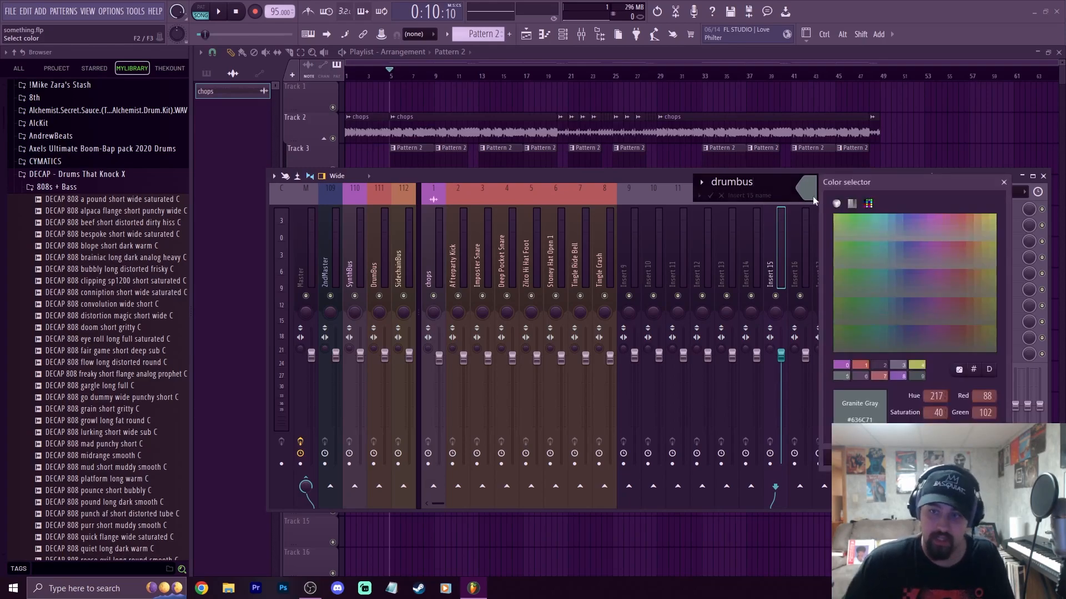
{"action": "left_click", "coordinate": [968, 223]}
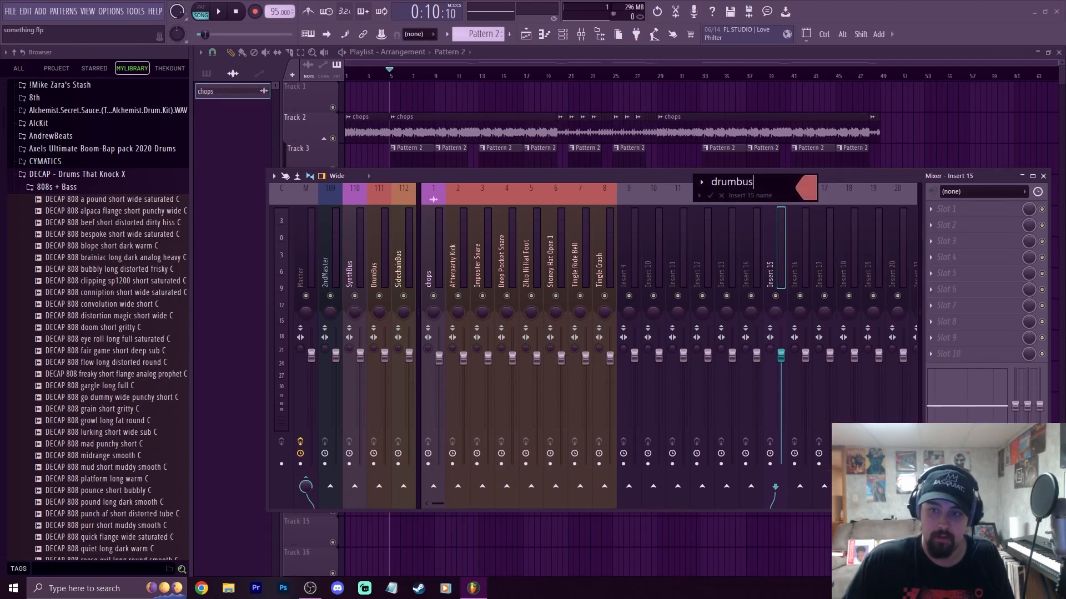
{"action": "key", "text": "Return"}
- Dock the drumbus track on the mixer's left side and move it past the other buses to sit after SidechainBus
{"action": "right_click", "coordinate": [774, 251]}
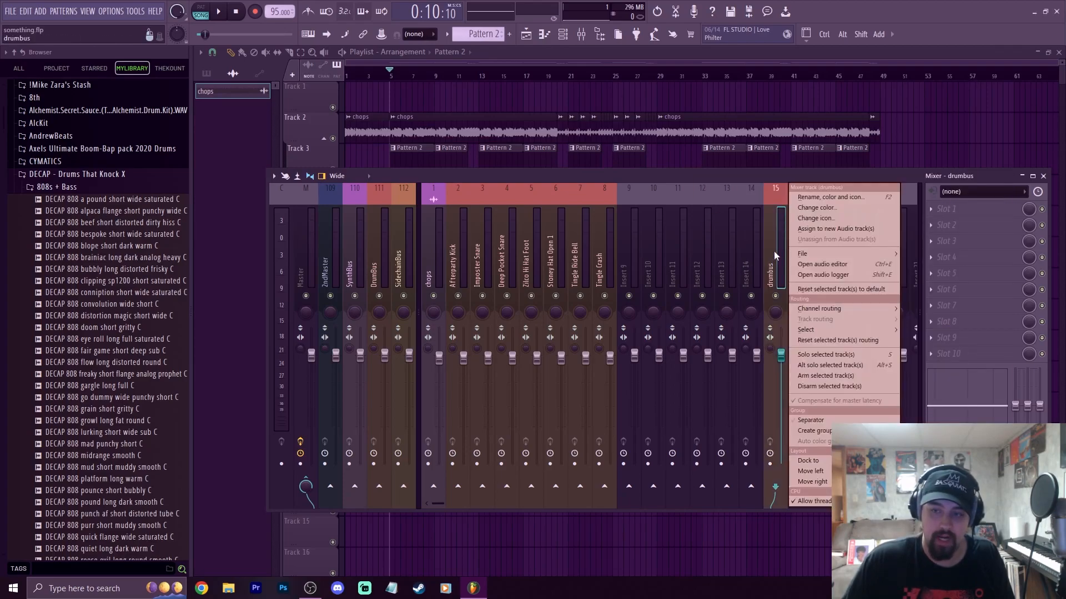
{"action": "left_click", "coordinate": [913, 461]}
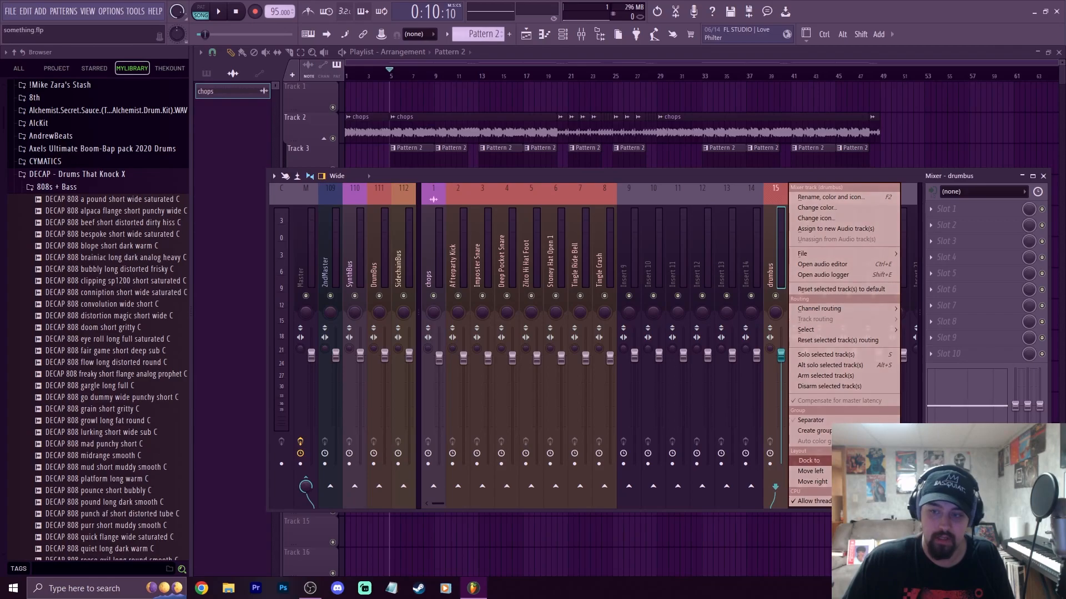
{"action": "scroll", "coordinate": [326, 190], "scroll_direction": "down", "scroll_amount": 10}
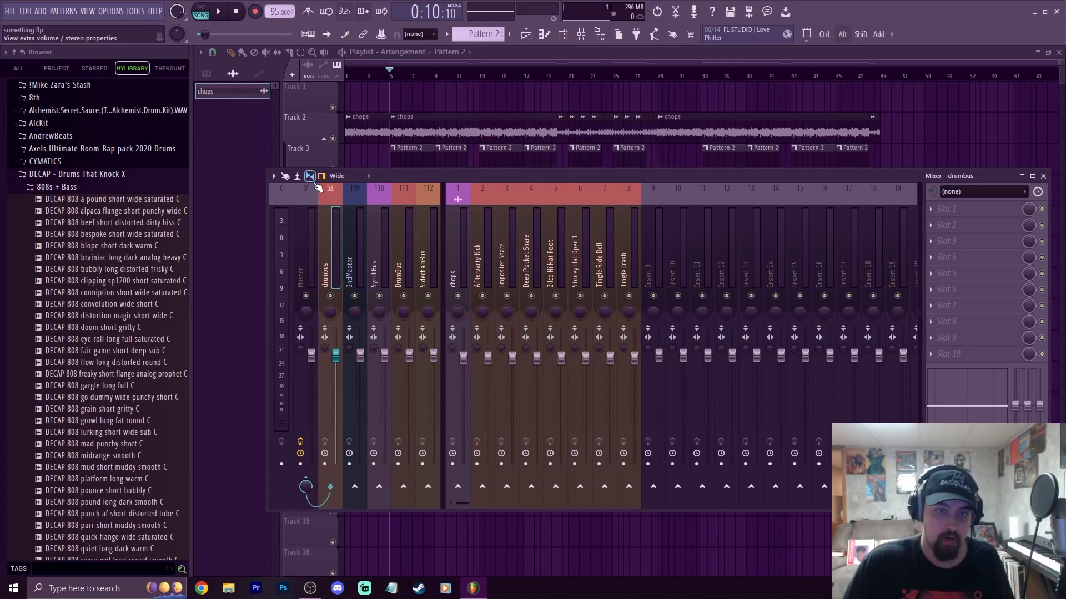
{"action": "scroll", "coordinate": [325, 192], "scroll_direction": "down", "scroll_amount": 8}
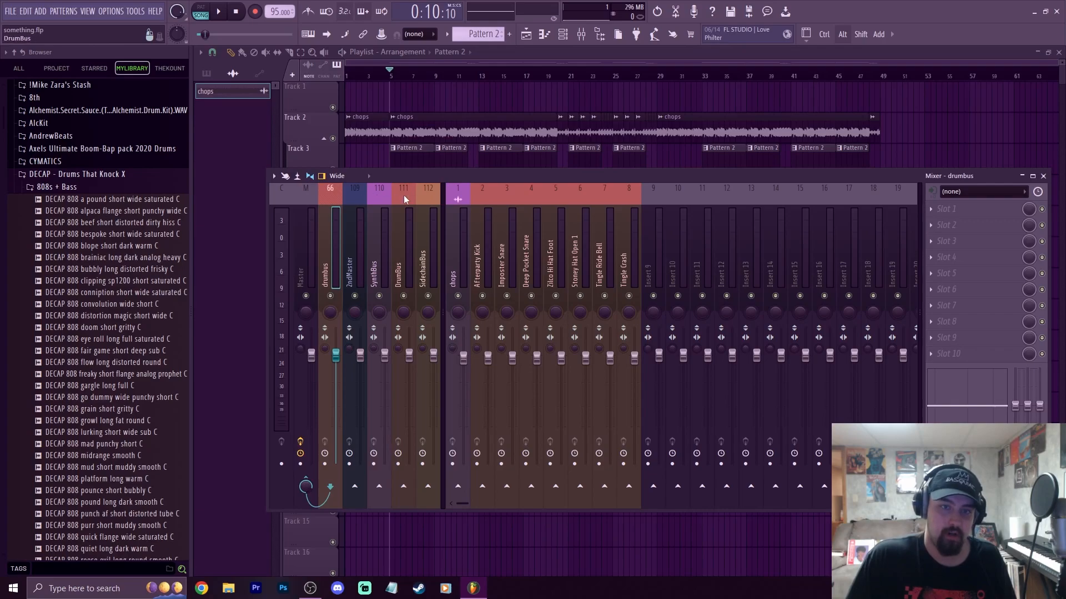
{"action": "scroll", "coordinate": [334, 196], "scroll_direction": "down", "scroll_amount": 3}
{"action": "key", "text": "alt+Right"}
{"action": "key", "text": "alt+Right"}
{"action": "key", "text": "alt+Right"}
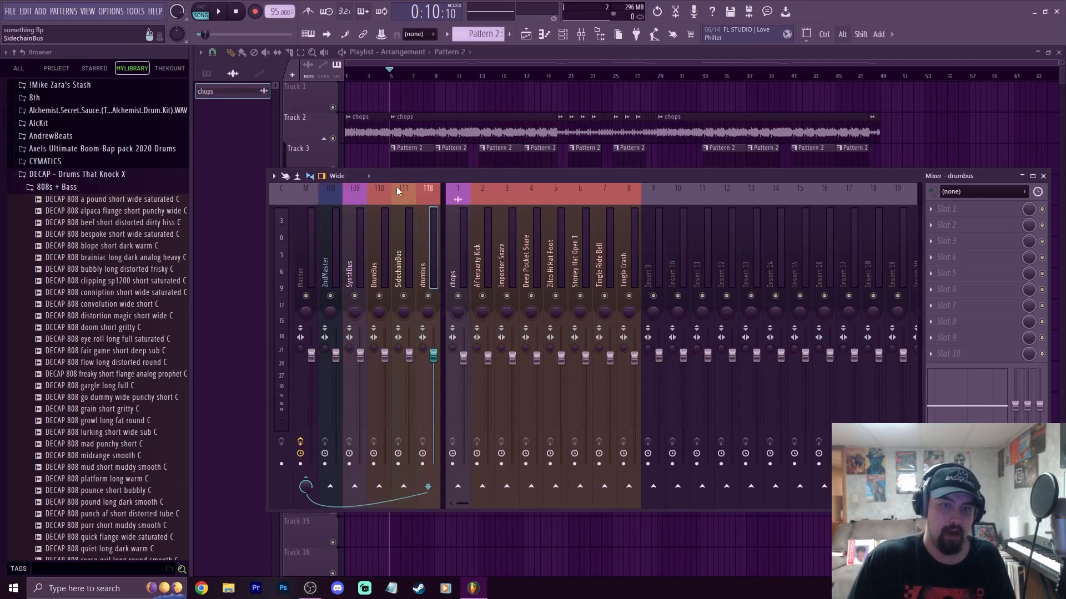
- Route all drum tracks from Afterparty Kick to Tingle Crash exclusively to the existing DrumBus mixer track
{"action": "key", "text": "alt+Right"}
{"action": "left_click", "coordinate": [453, 263]}
{"action": "left_click_drag", "start_coordinate": [454, 262], "coordinate": [595, 261]}
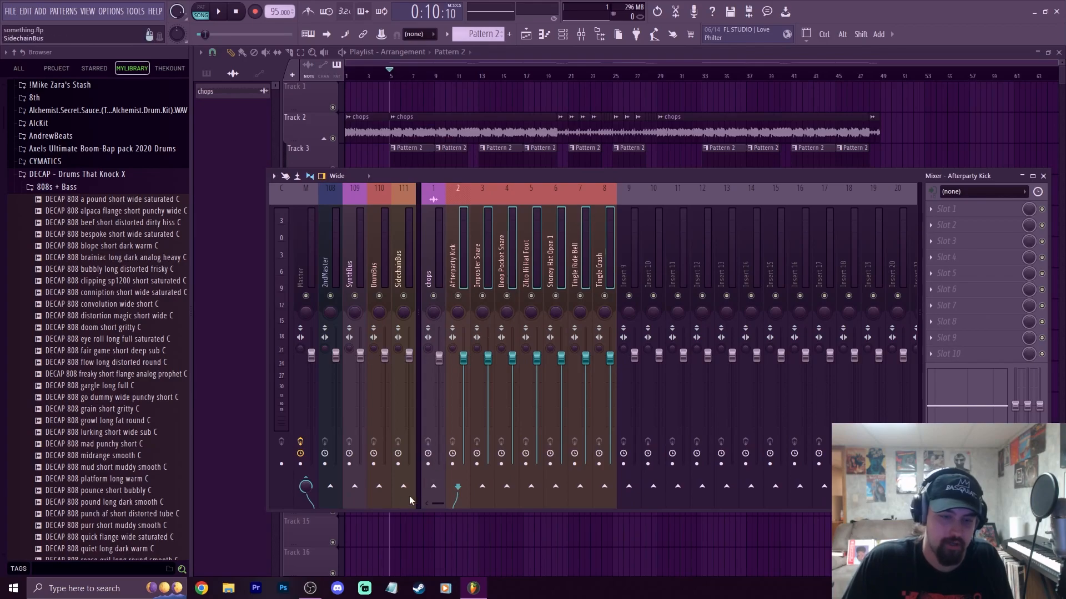
{"action": "right_click", "coordinate": [379, 488]}
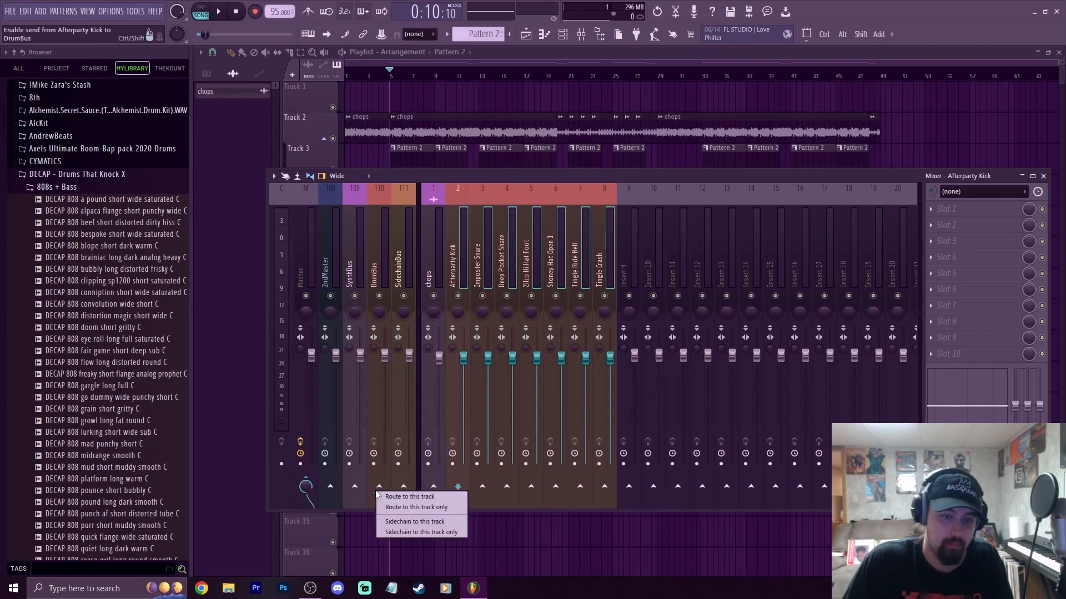
{"action": "left_click", "coordinate": [409, 506]}
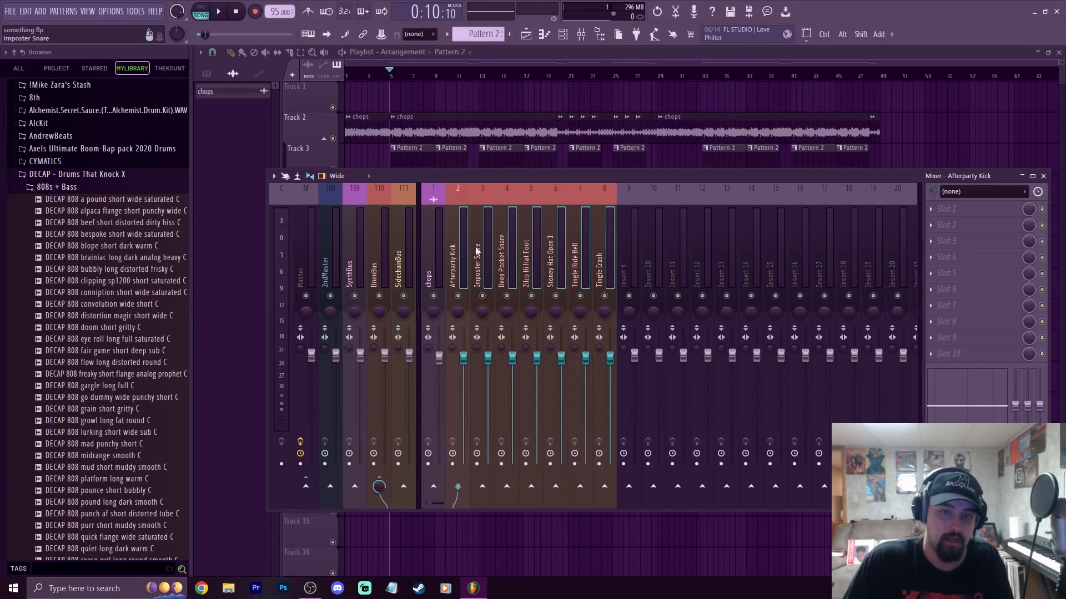
{"action": "left_click", "coordinate": [556, 275]}
{"action": "left_click", "coordinate": [588, 272]}
{"action": "left_click", "coordinate": [604, 274]}
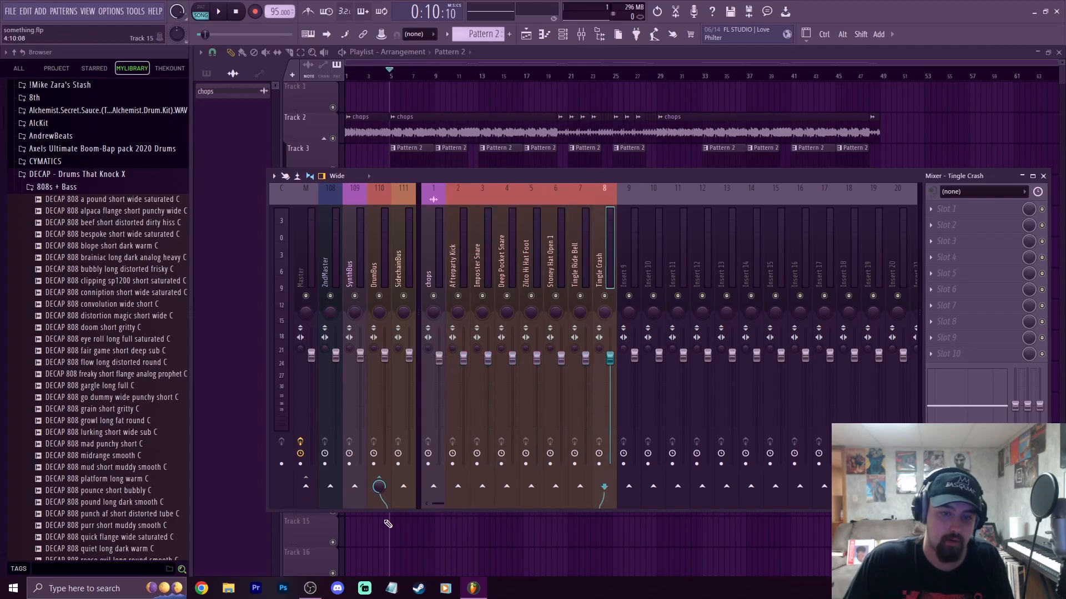
- Load RC-20 Retro Color in the first effect slot of the DrumBus track and choose its Vinyl 3 preset
{"action": "left_click", "coordinate": [383, 261]}
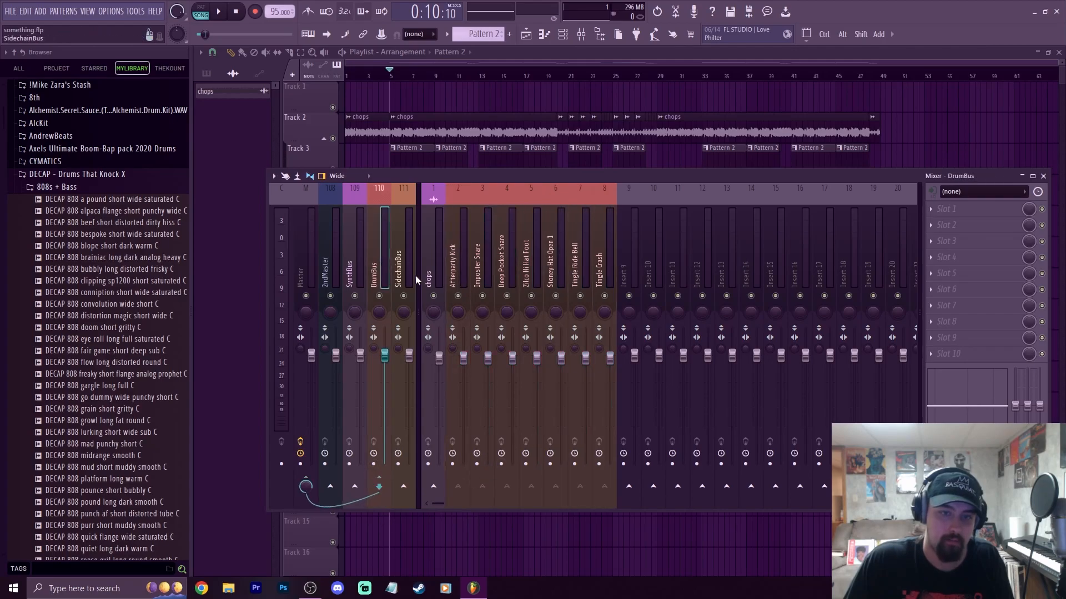
{"action": "left_click", "coordinate": [952, 209]}
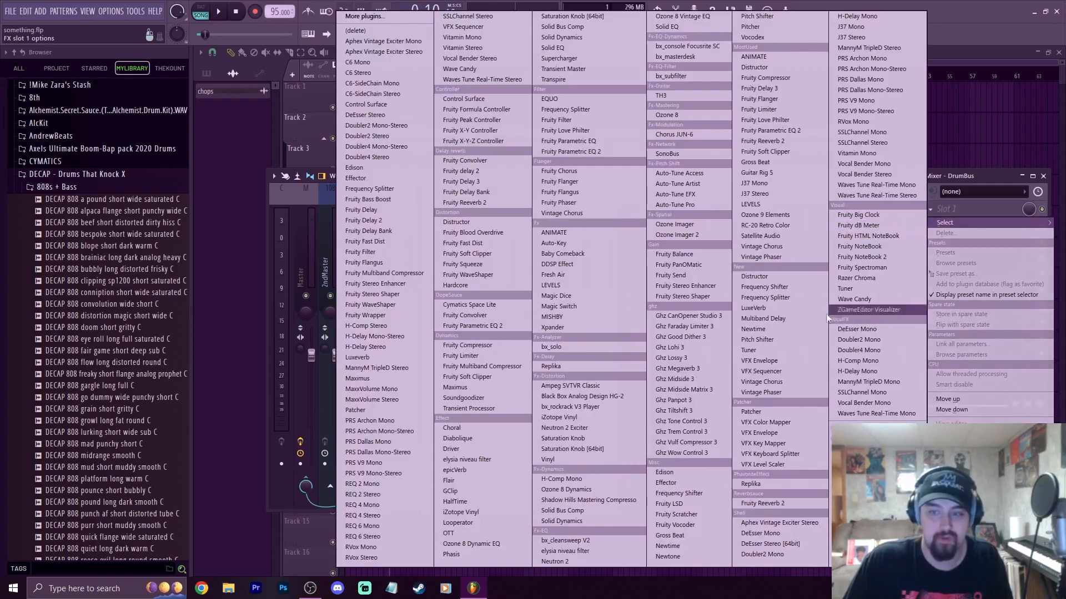
{"action": "left_click", "coordinate": [883, 301]}
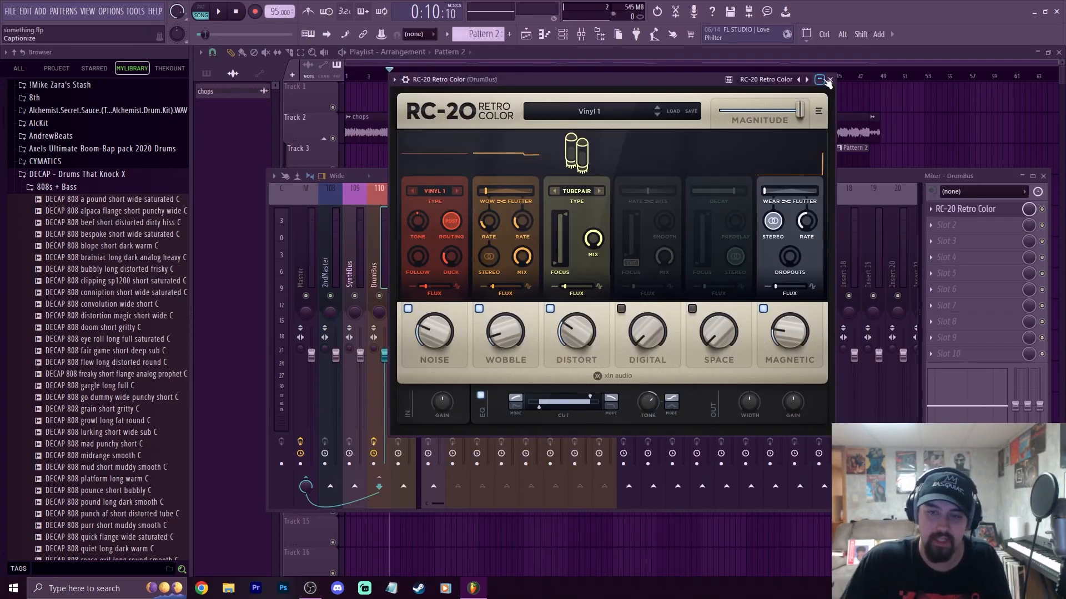
{"action": "left_click_drag", "start_coordinate": [658, 88], "coordinate": [672, 108]}
{"action": "left_click", "coordinate": [671, 136]}
{"action": "left_click", "coordinate": [671, 137]}
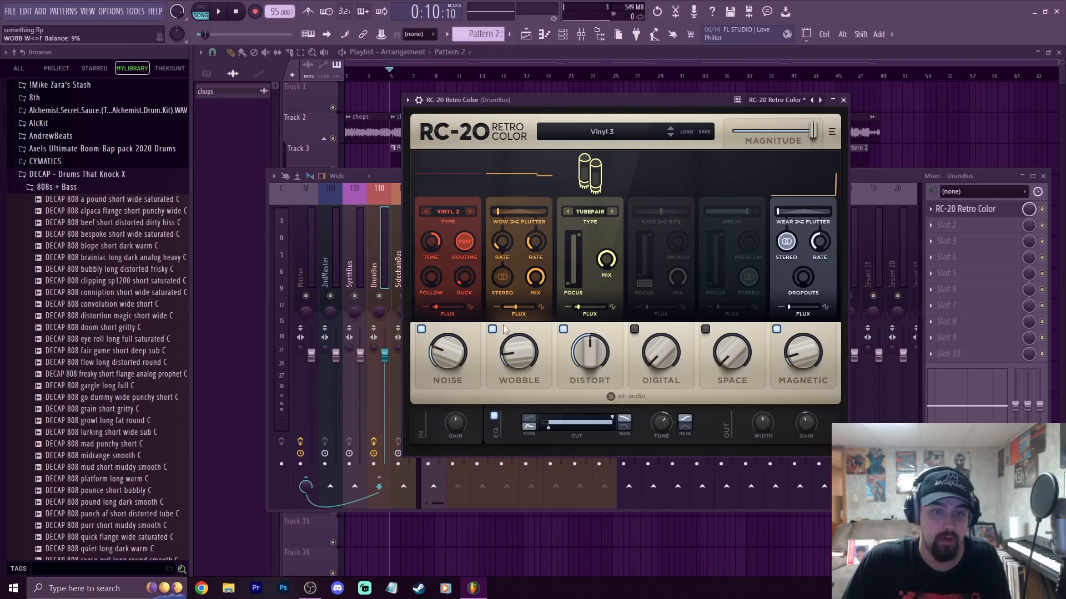
- Bring the mixer to the front and solo the drum tracks from Afterparty Kick to Tingle Crash
{"action": "left_click", "coordinate": [833, 168]}
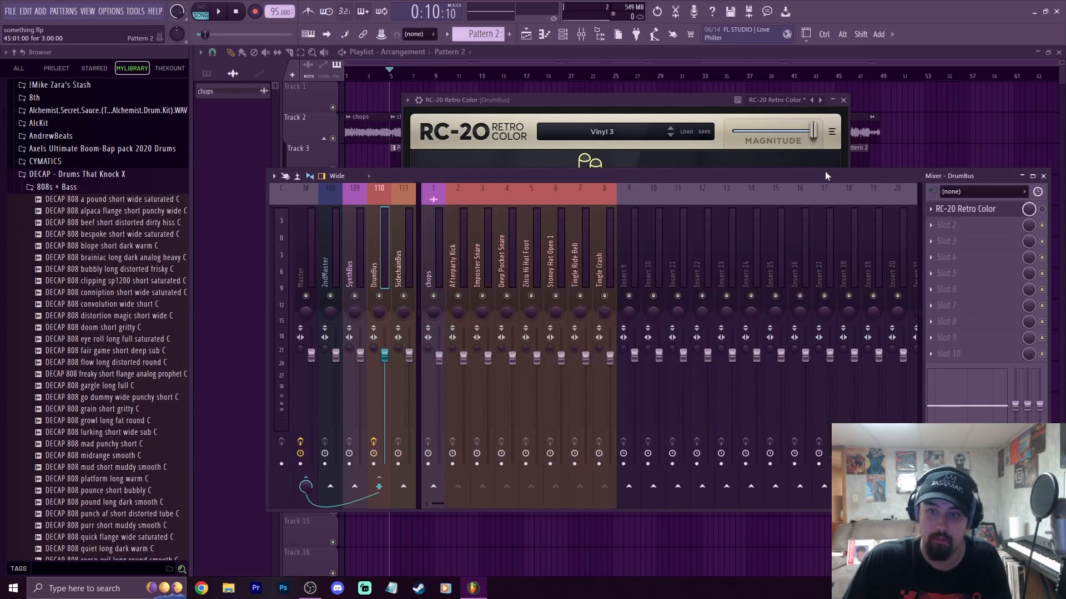
{"action": "right_click", "coordinate": [458, 296]}
{"action": "left_click", "coordinate": [483, 296]}
{"action": "left_click", "coordinate": [486, 296]}
{"action": "left_click", "coordinate": [483, 296]}
{"action": "left_click_drag", "start_coordinate": [505, 300], "coordinate": [605, 298]}
- Play the soloed drums to compare the DrumBus sound with RC-20 bypassed and enabled
{"action": "key", "text": "space"}
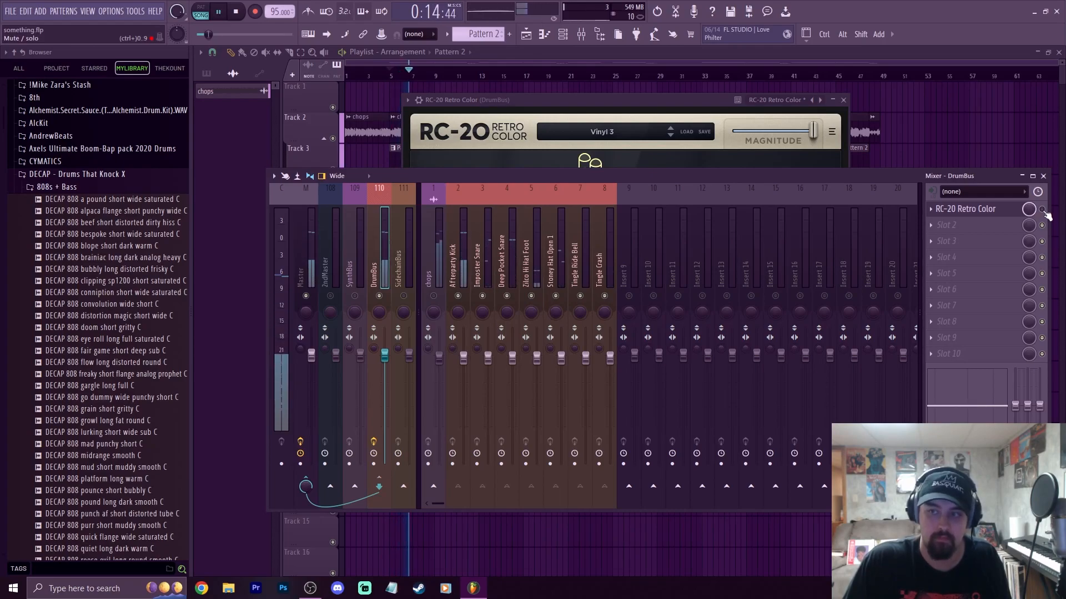
{"action": "key", "text": "space"}
{"action": "key", "text": "space"}
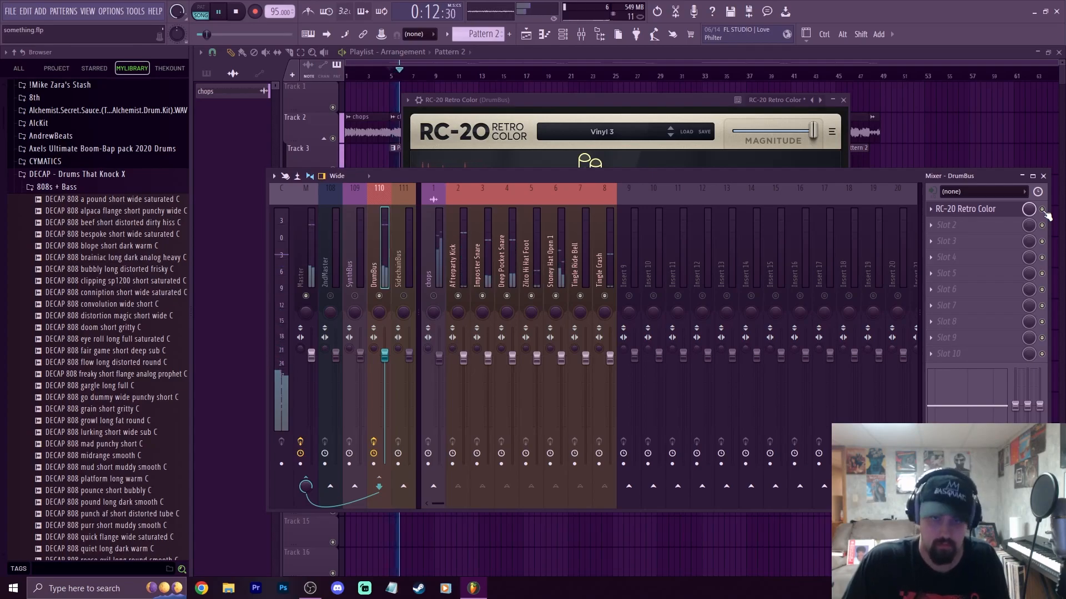
{"action": "left_click", "coordinate": [237, 12]}
{"action": "left_click", "coordinate": [237, 12]}
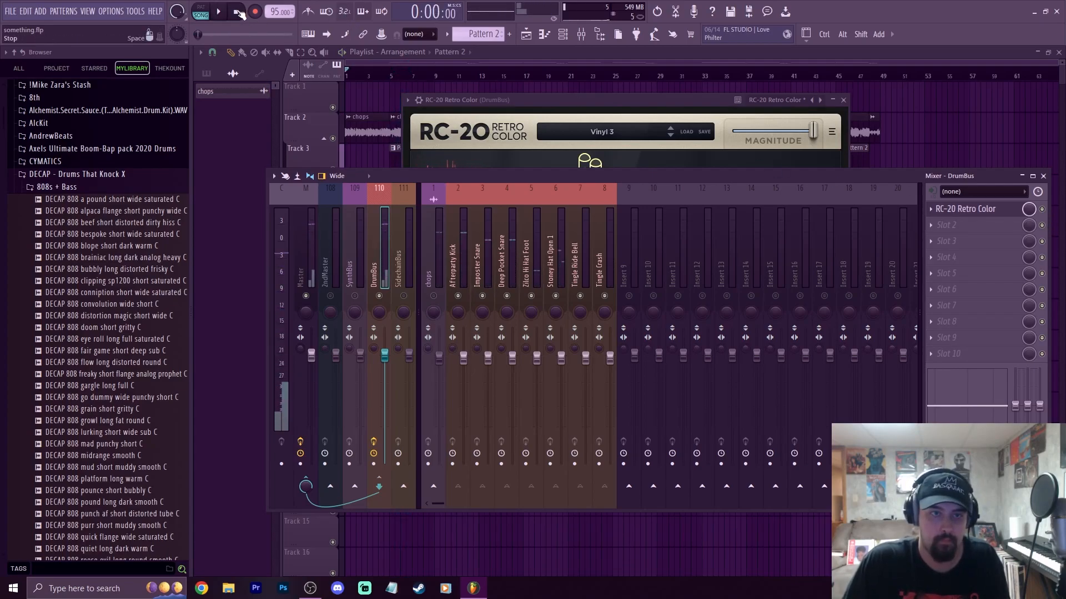
- Set the song playback to start at bar 5 and bring up the DrumBus RC-20 window for editing
{"action": "left_click", "coordinate": [391, 74]}
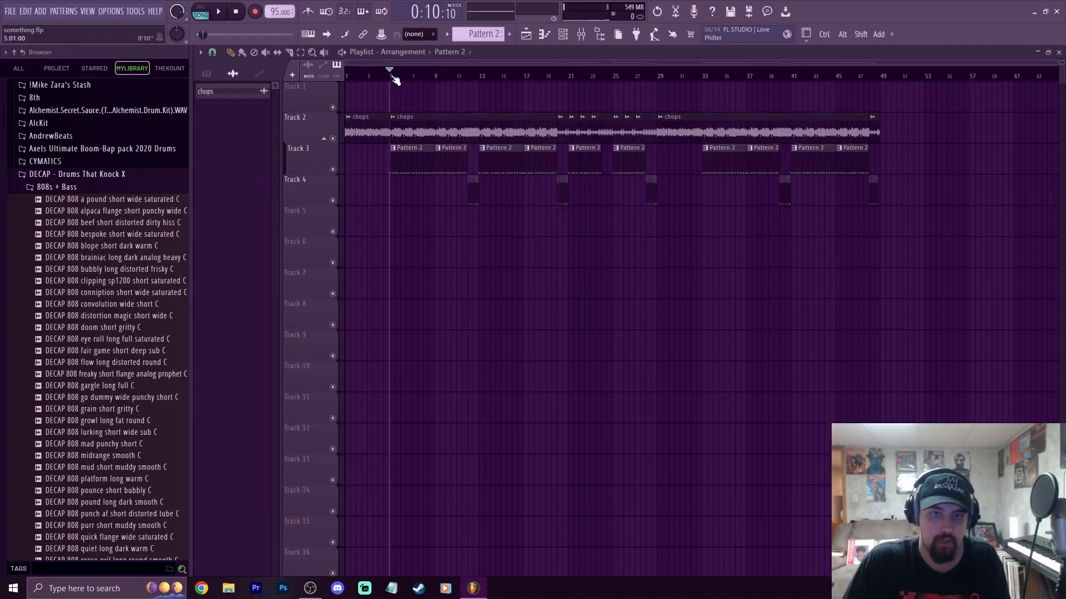
{"action": "left_click", "coordinate": [562, 35]}
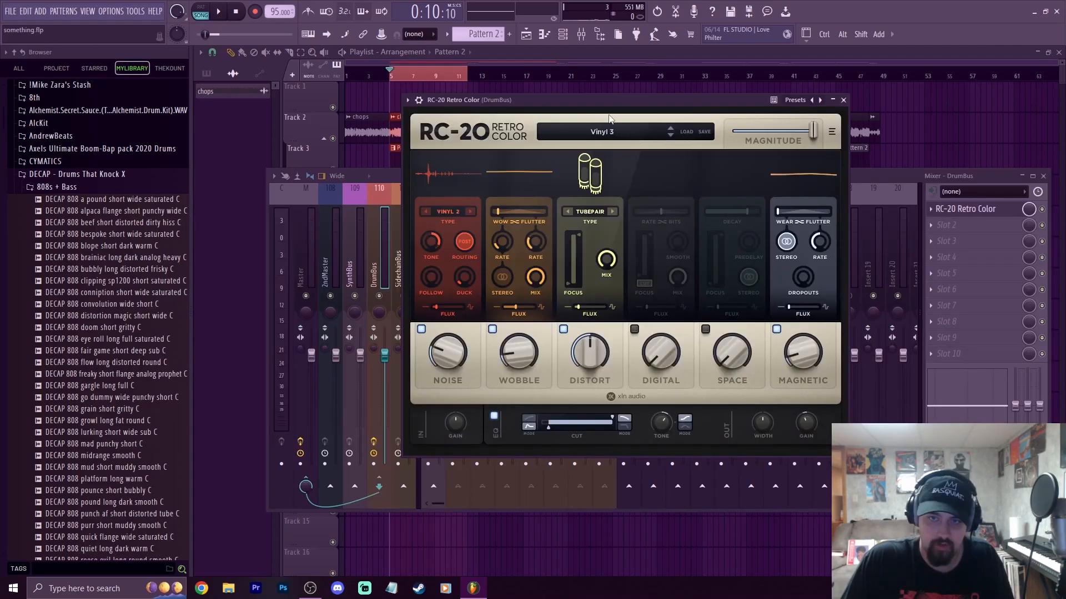
{"action": "left_click_drag", "start_coordinate": [594, 104], "coordinate": [562, 92]}
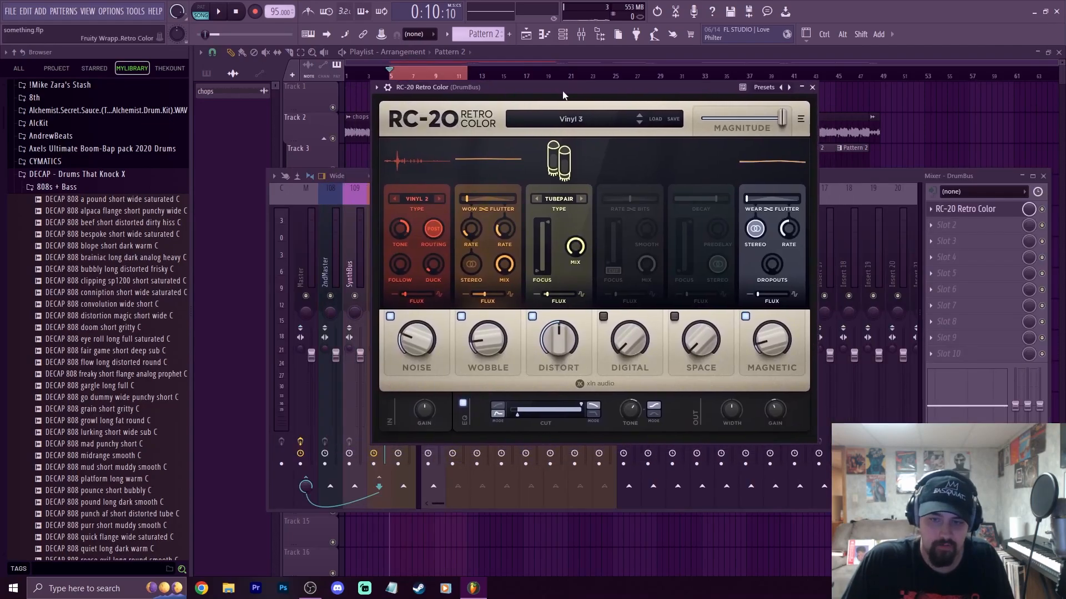
- Set the RC-20 EQ tone mode to Mid, turn Tone down and make the Magnetic module mono while auditioning the drums
{"action": "left_click", "coordinate": [653, 418]}
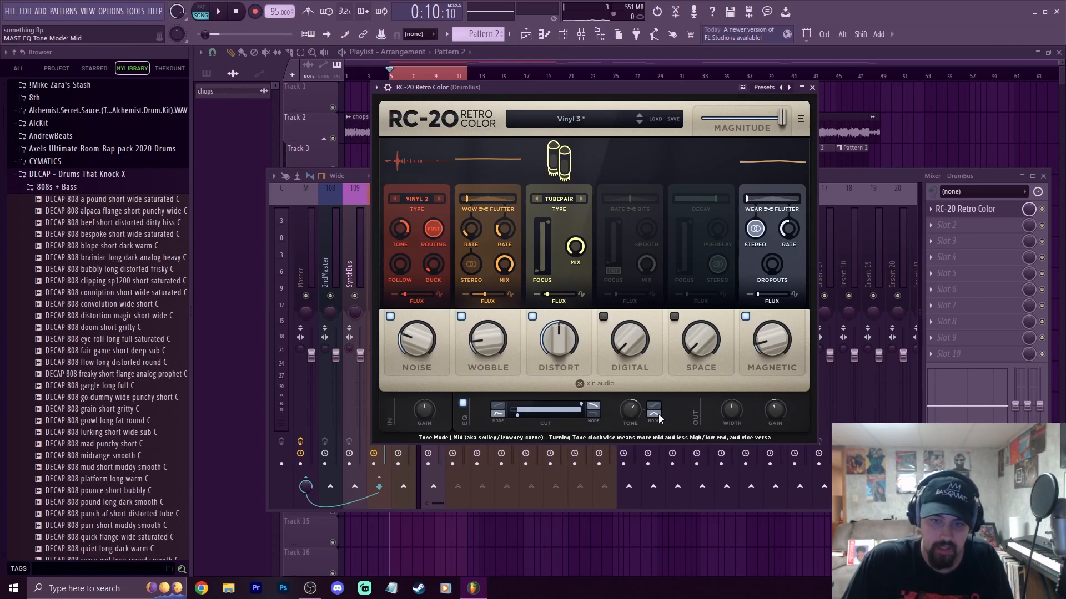
{"action": "mouse_move", "coordinate": [632, 412]}
{"action": "left_mouse_down"}
{"action": "mouse_move", "coordinate": [598, 439]}
{"action": "mouse_move", "coordinate": [629, 413]}
{"action": "mouse_move", "coordinate": [661, 358]}
{"action": "mouse_move", "coordinate": [627, 416]}
{"action": "left_mouse_up"}
{"action": "key", "text": "space"}
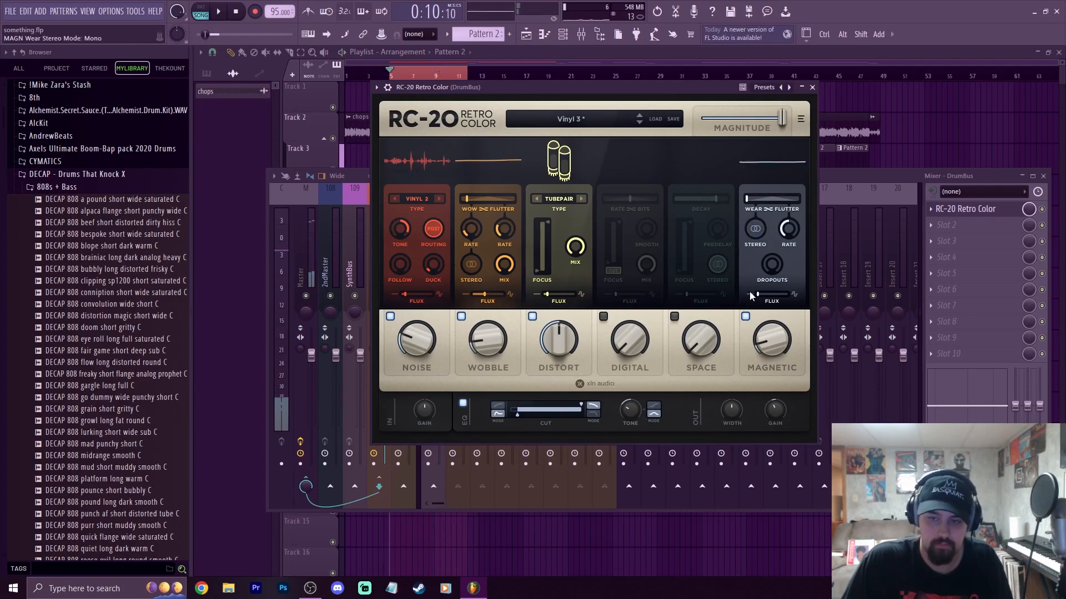
{"action": "left_click", "coordinate": [237, 11]}
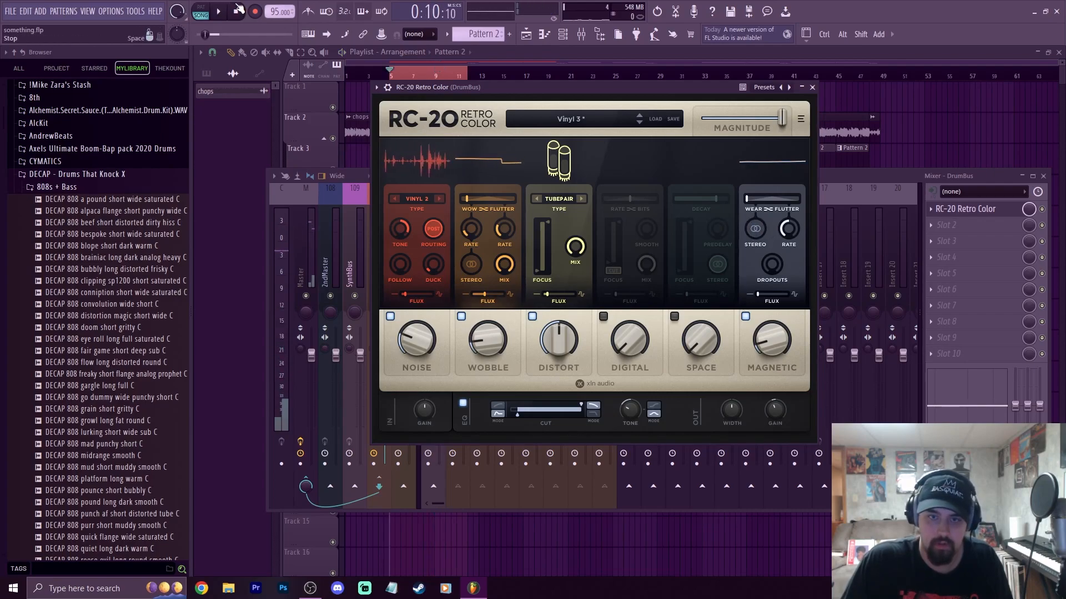
{"action": "left_click", "coordinate": [754, 230]}
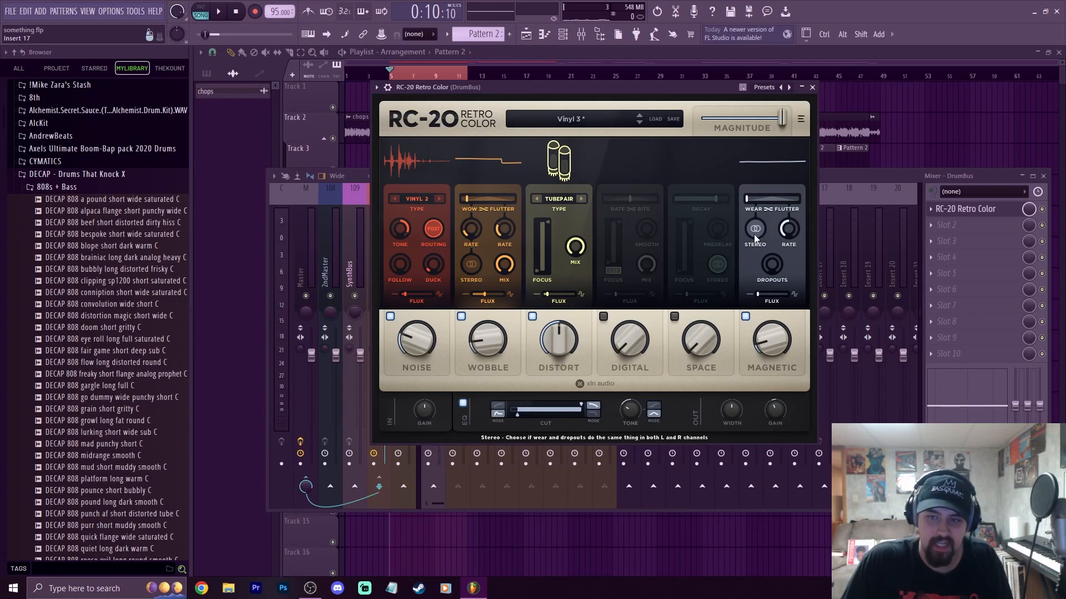
- Enable the RC-20 Space module, turn off its stereo mode, narrow its Focus range and set Decay to 25%
{"action": "left_click", "coordinate": [675, 317]}
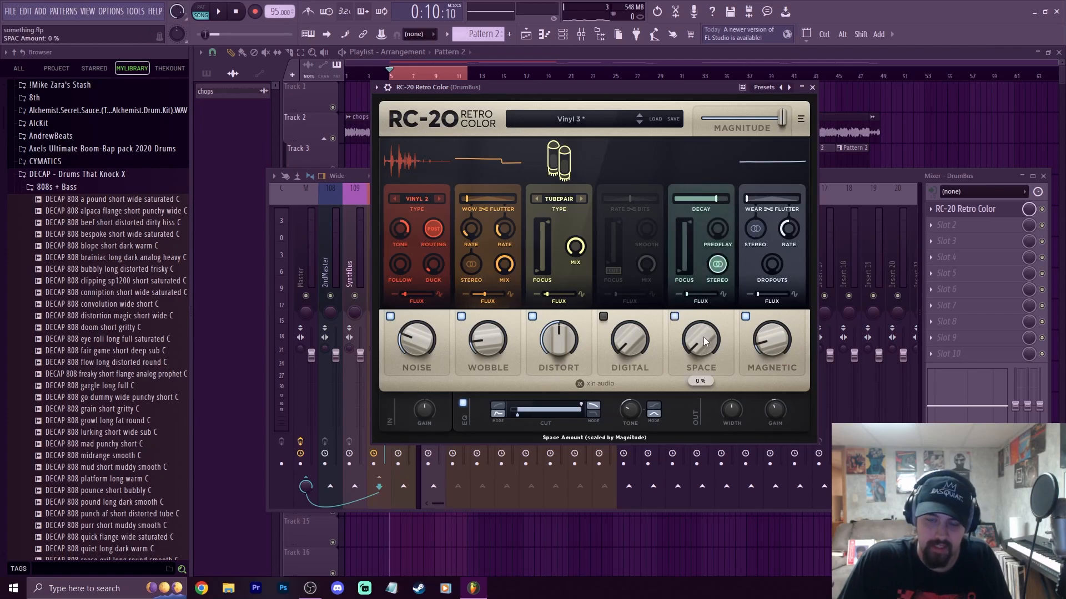
{"action": "left_click", "coordinate": [708, 267]}
{"action": "left_click_drag", "start_coordinate": [687, 271], "coordinate": [696, 201]}
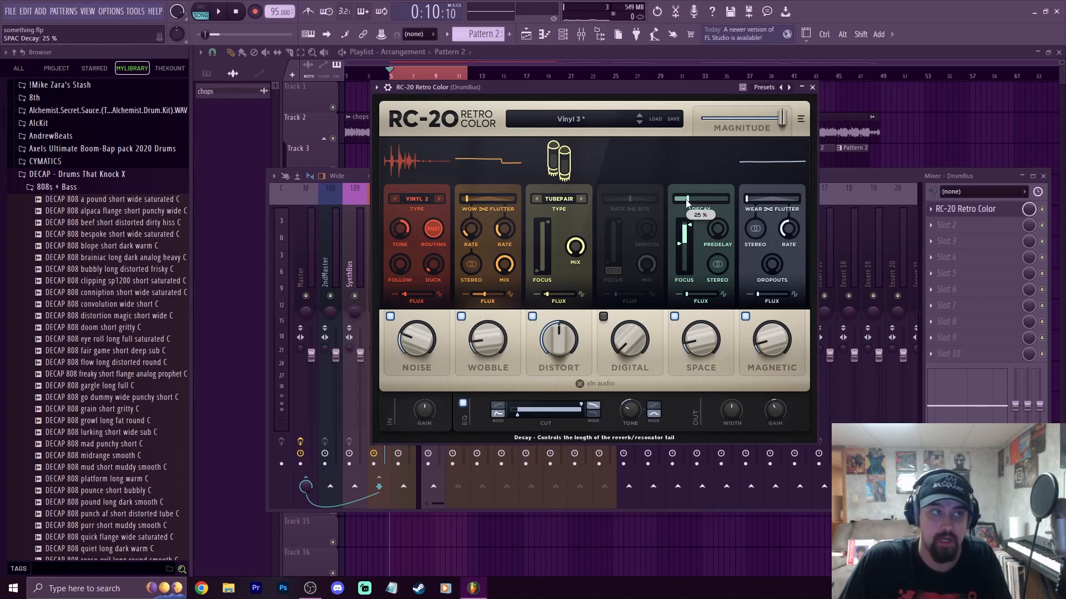
- While the song plays, set the Space amount to 16% and lower the upper limit of its Focus filter to 10685 Hz
{"action": "key", "text": "space"}
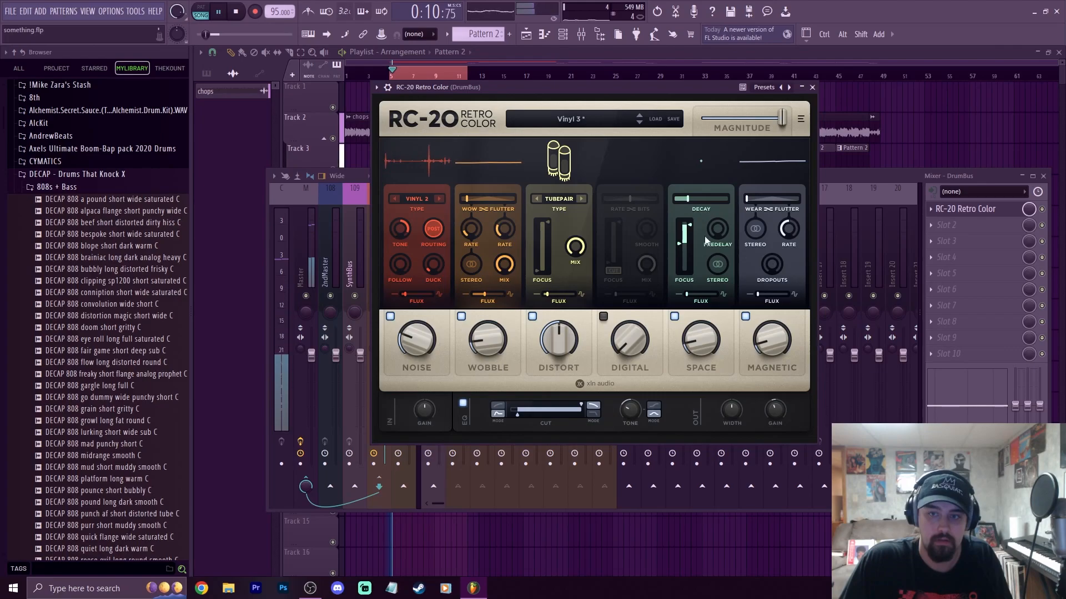
{"action": "left_click_drag", "start_coordinate": [701, 348], "coordinate": [699, 343]}
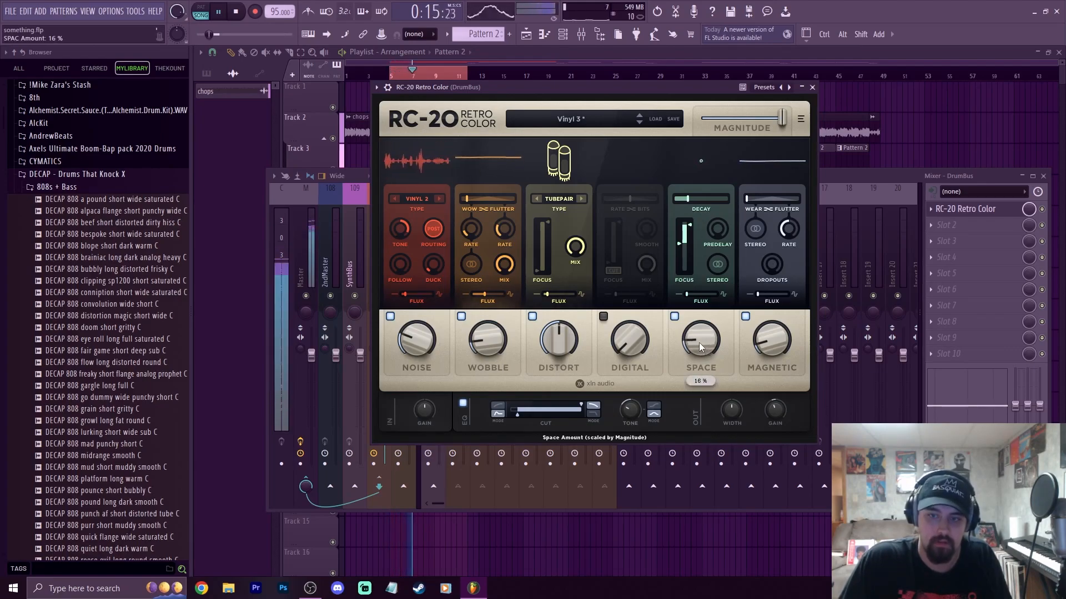
{"action": "left_click", "coordinate": [689, 229]}
{"action": "left_click_drag", "start_coordinate": [690, 230], "coordinate": [689, 235]}
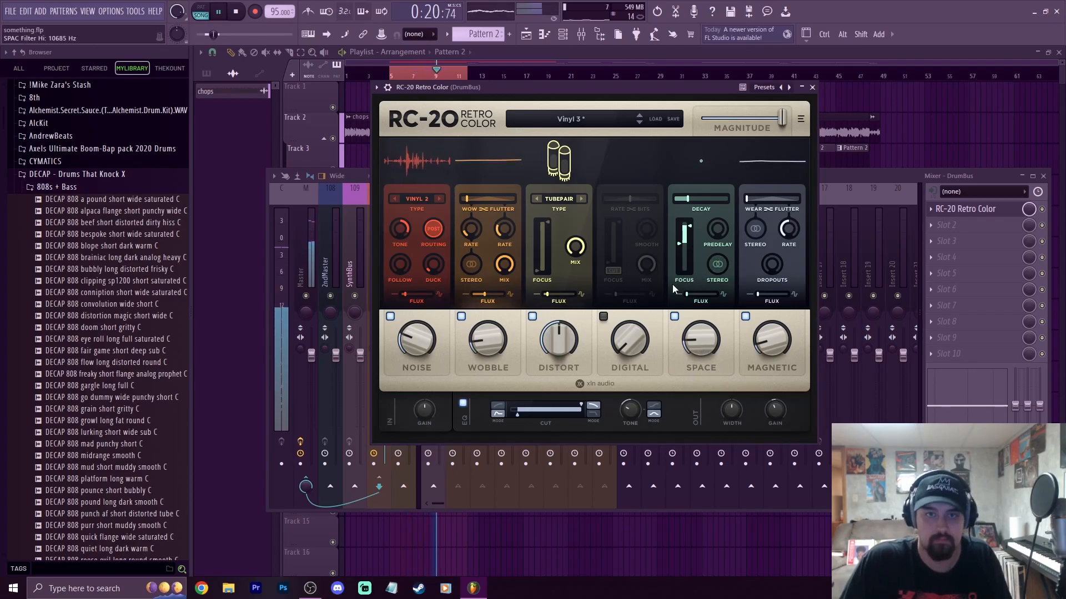
{"action": "left_click", "coordinate": [236, 12]}
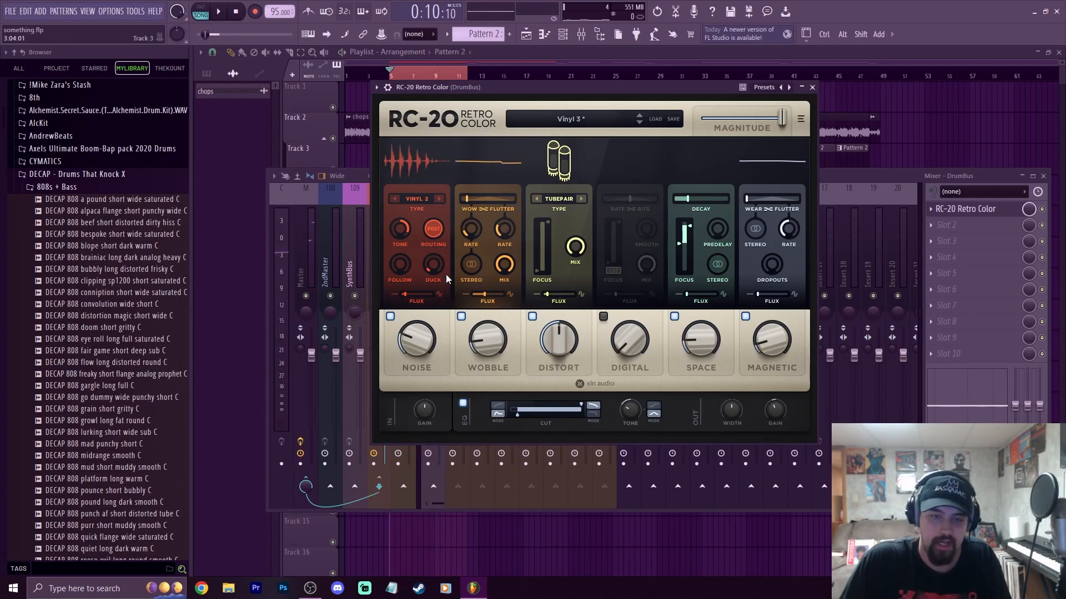
- Set the RC-20 Noise amount to 15% and its Follow to 31%, checking the result during playback
{"action": "left_click_drag", "start_coordinate": [400, 269], "coordinate": [394, 270]}
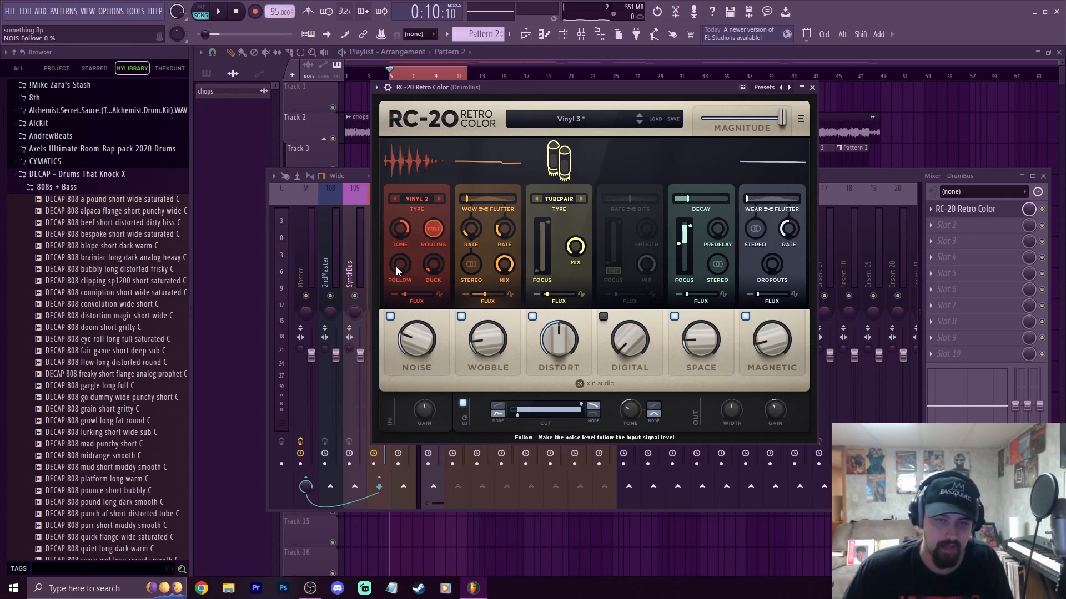
{"action": "left_click_drag", "start_coordinate": [396, 267], "coordinate": [420, 262]}
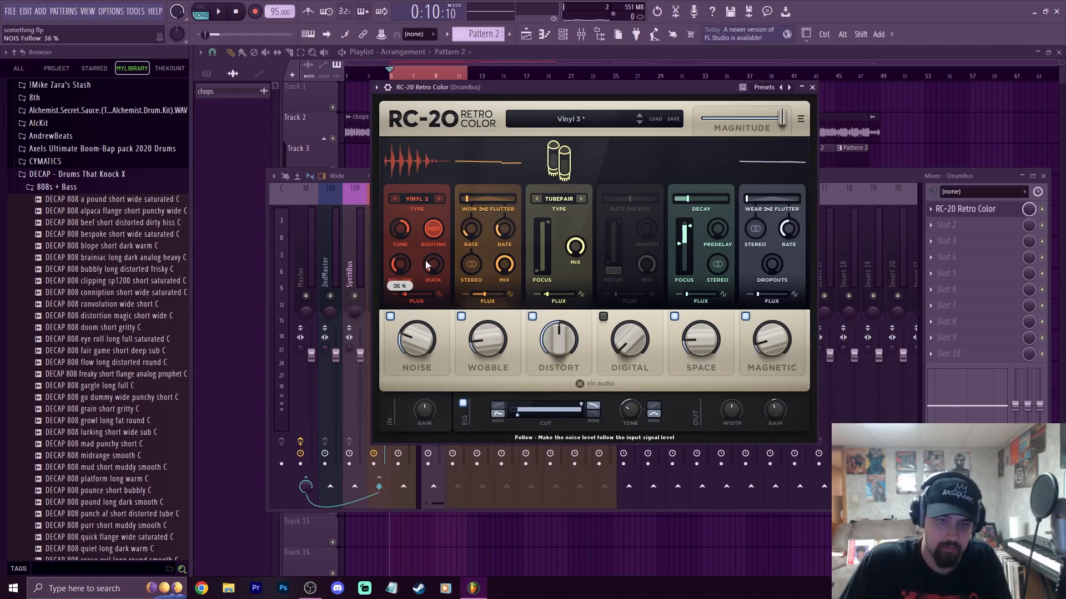
{"action": "left_click", "coordinate": [413, 334]}
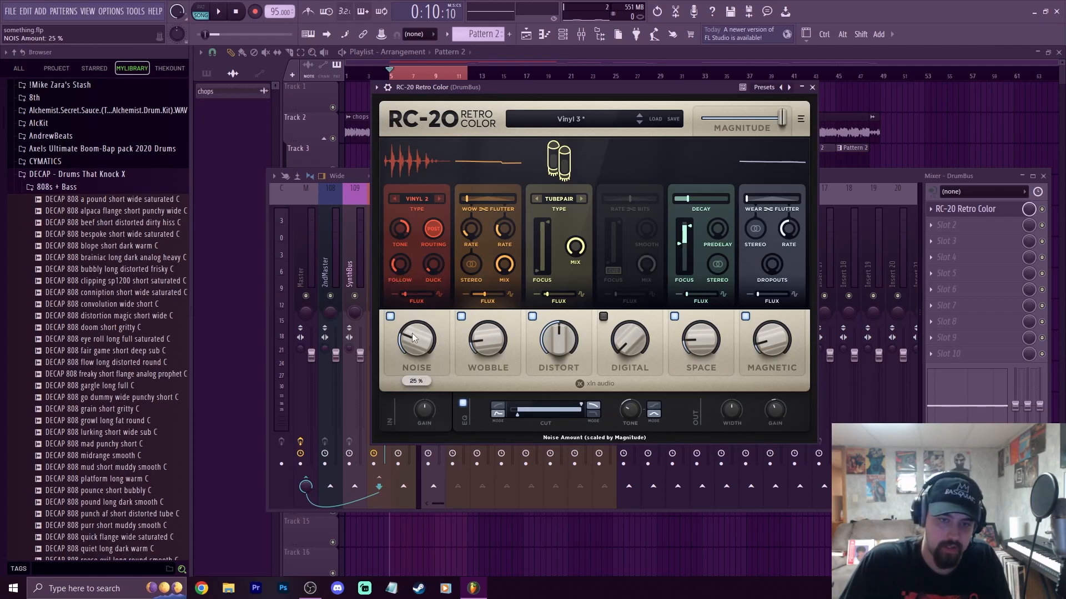
{"action": "left_click_drag", "start_coordinate": [407, 336], "coordinate": [409, 341]}
{"action": "key", "text": "space"}
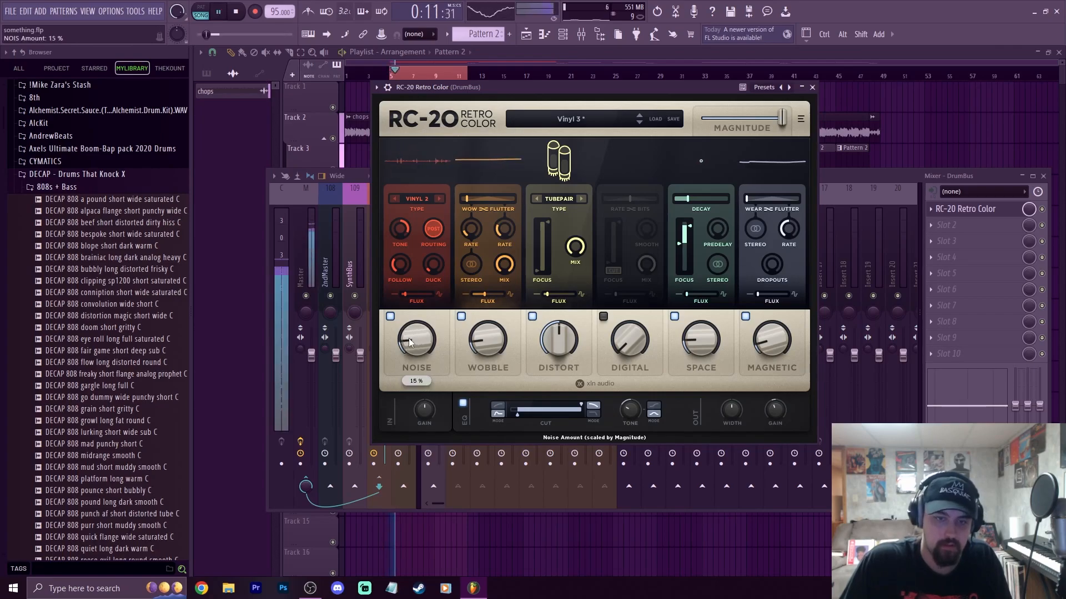
{"action": "left_click_drag", "start_coordinate": [398, 272], "coordinate": [399, 276]}
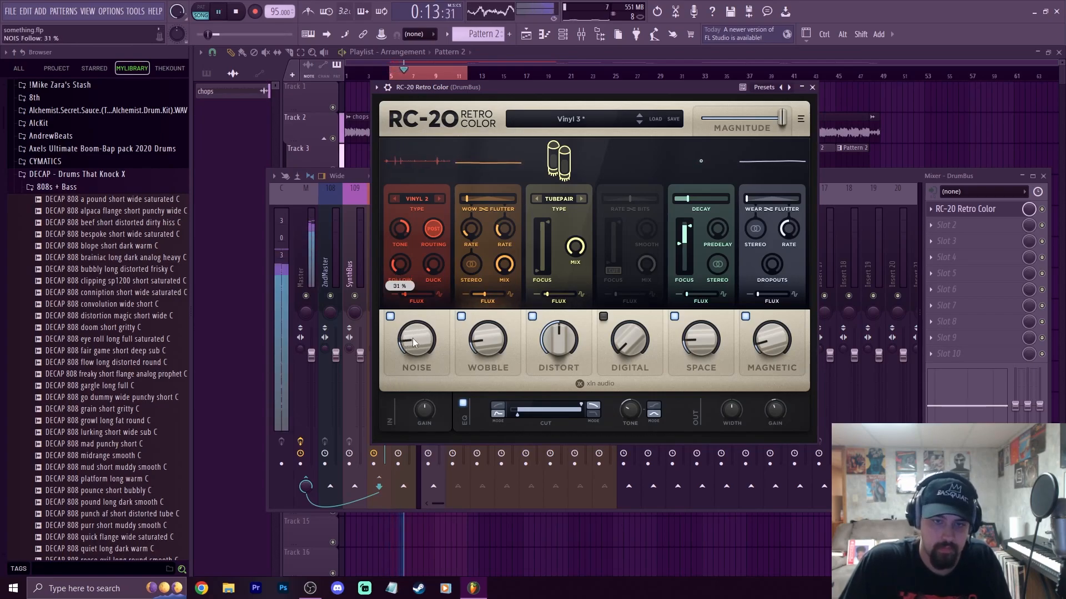
{"action": "left_click", "coordinate": [237, 11]}
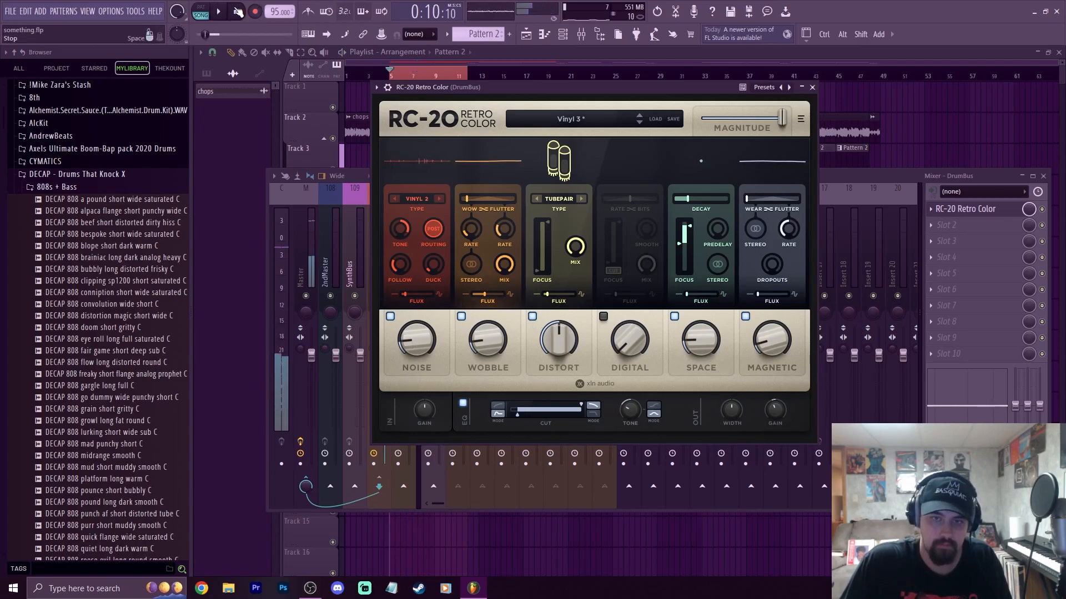
- Close RC-20 and load Ghz Midside 3 in the first effect slot of the chops mixer track
{"action": "left_click", "coordinate": [812, 88]}
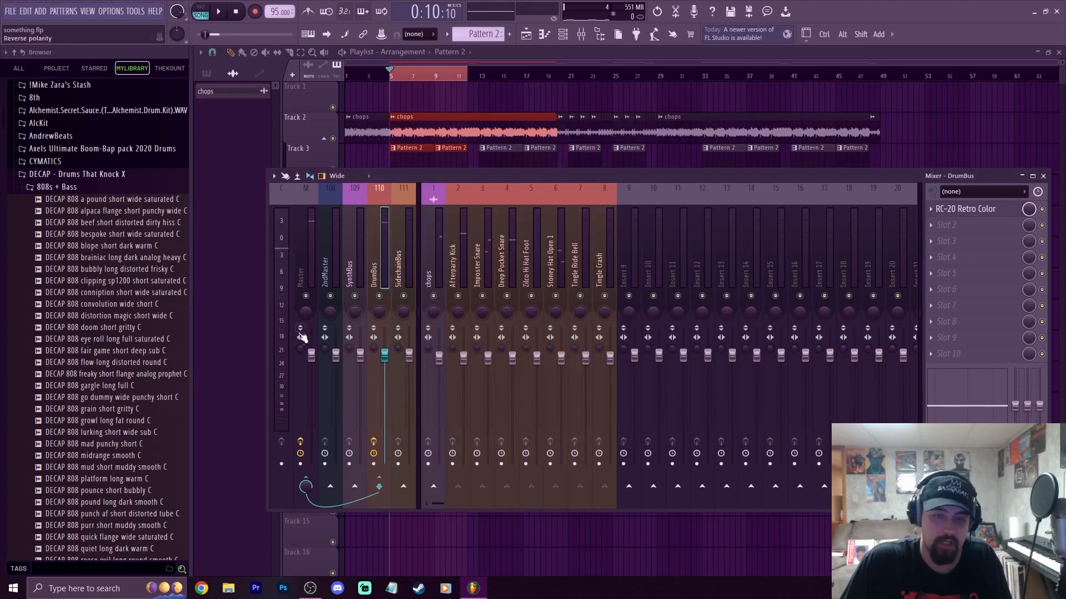
{"action": "left_click", "coordinate": [430, 277]}
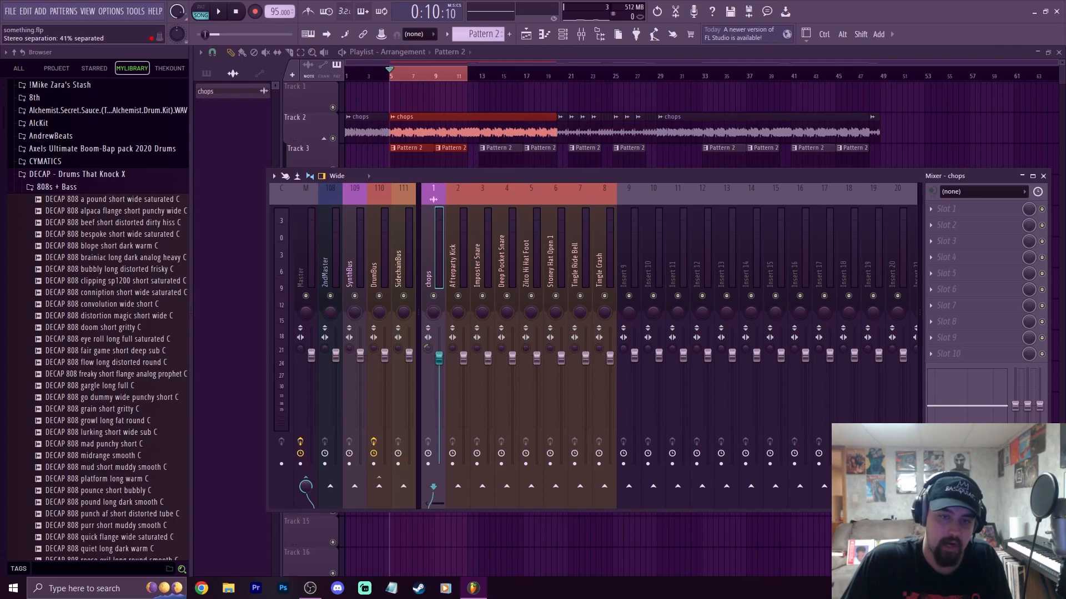
{"action": "left_click", "coordinate": [957, 215]}
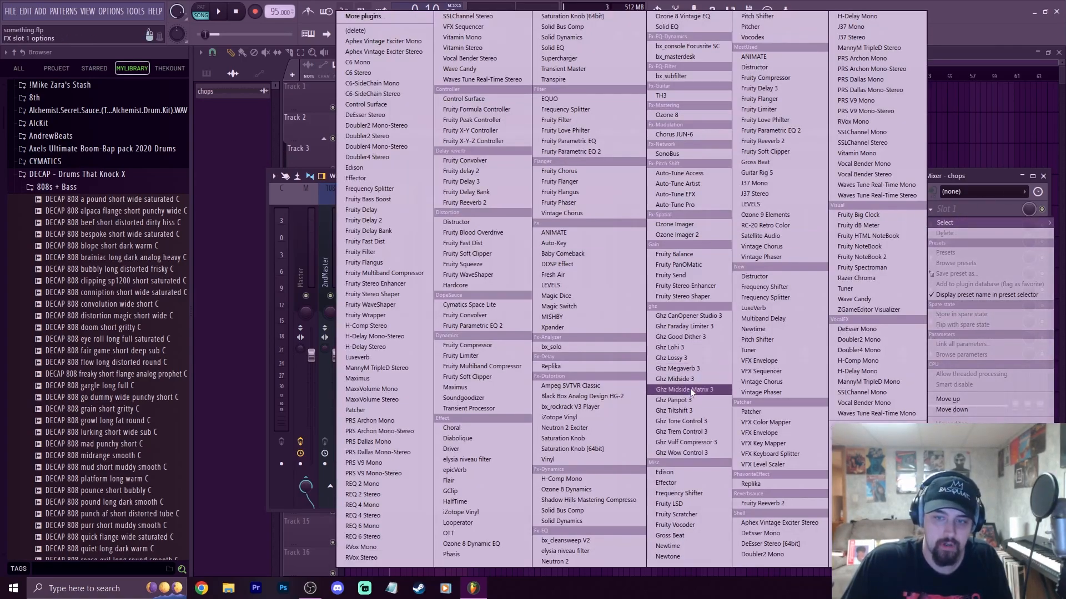
{"action": "left_click", "coordinate": [680, 379]}
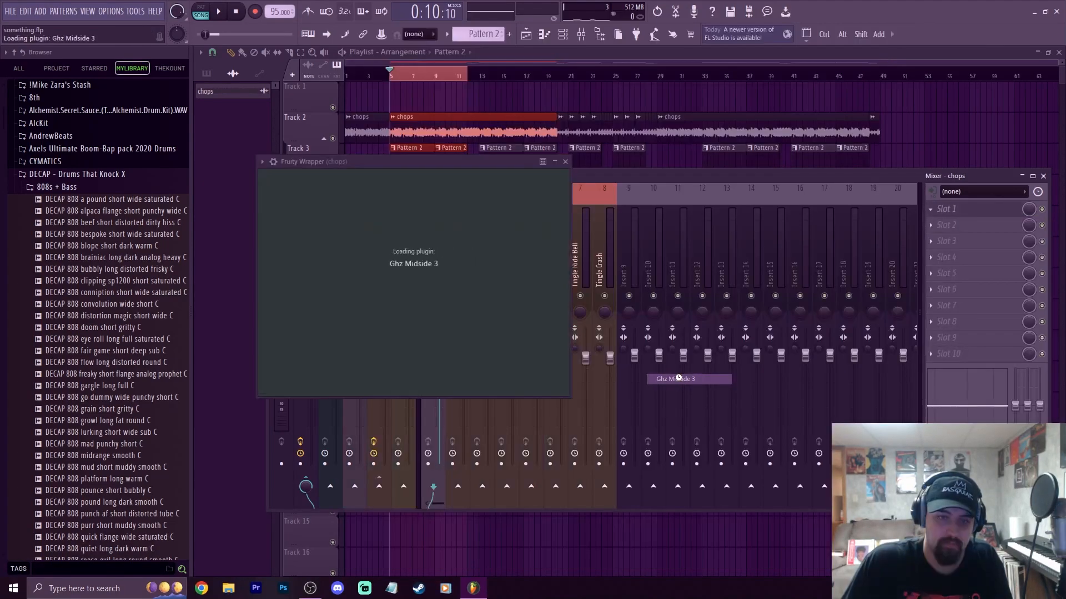
- Load the Wide w/ Mono Bass preset in Ghz Midside 3 on the chops track, keeping the mono frequency at 125 Hz
{"action": "left_click_drag", "start_coordinate": [366, 155], "coordinate": [551, 90]}
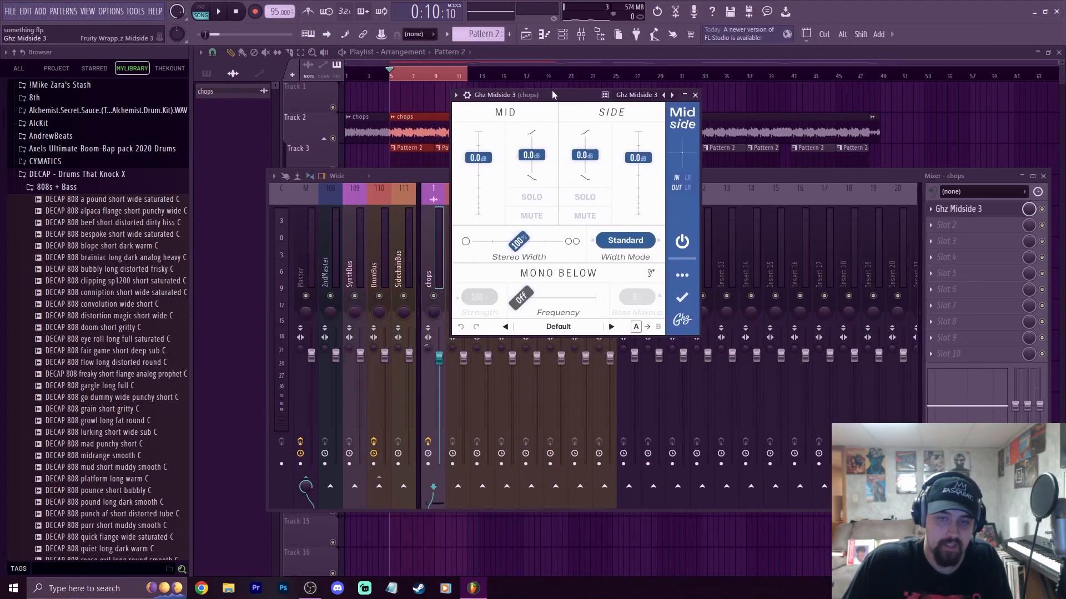
{"action": "left_click", "coordinate": [611, 328]}
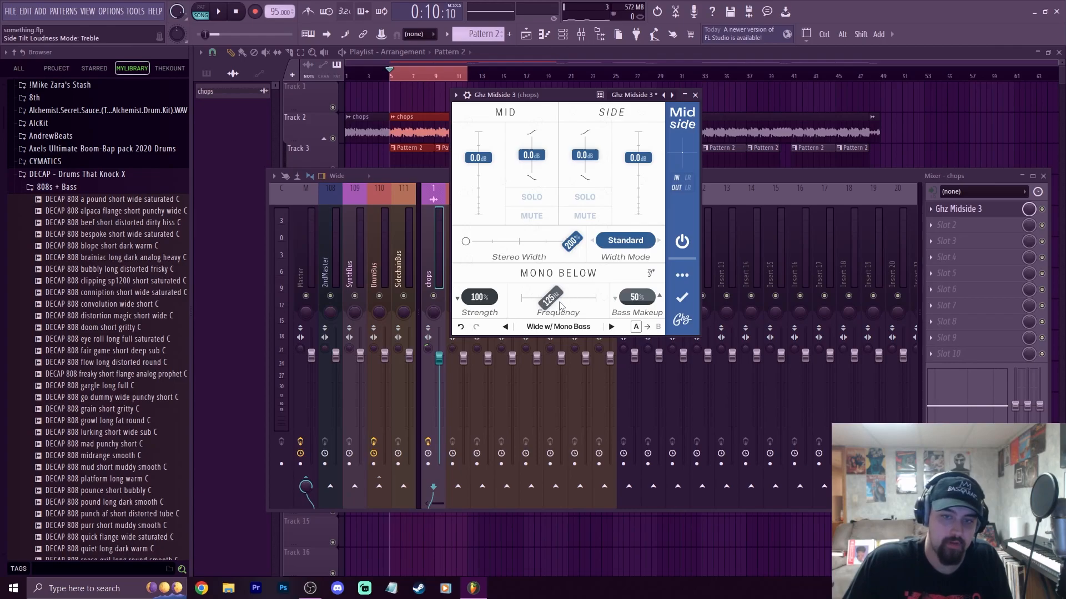
{"action": "left_click_drag", "start_coordinate": [553, 298], "coordinate": [551, 302]}
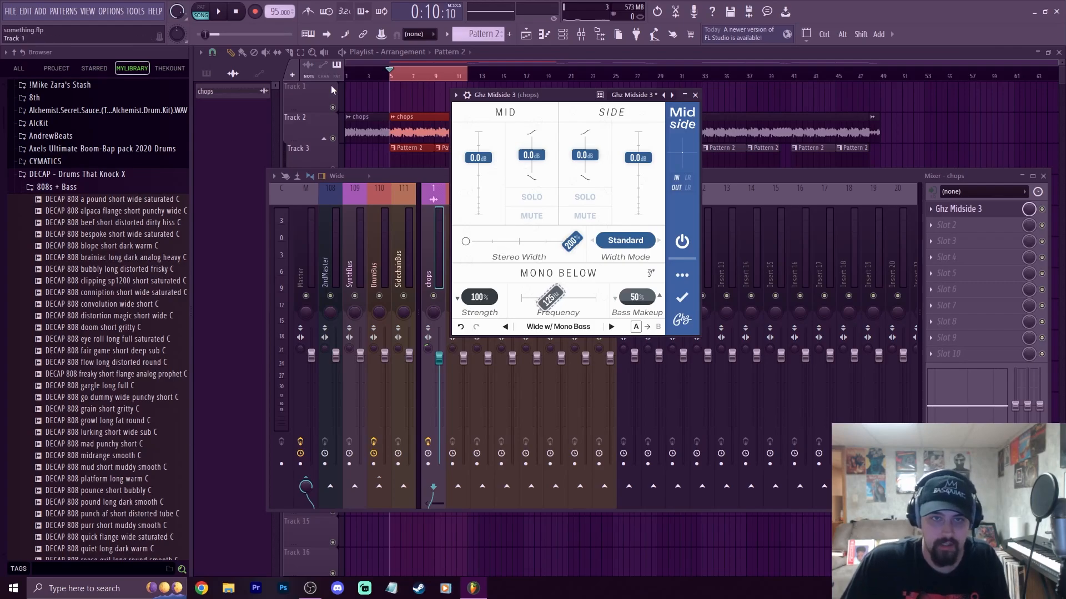
- During playback, set Midside's mid gain to 1.0 dB, Mono Below frequency to 224 Hz and Bass Makeup to 100%
{"action": "left_click", "coordinate": [221, 13]}
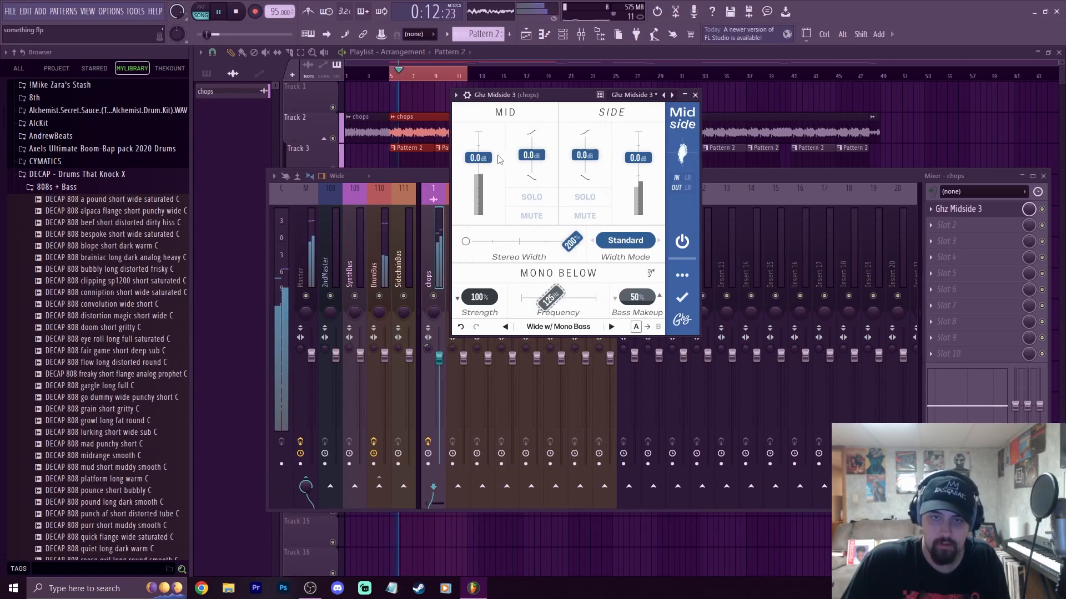
{"action": "left_click_drag", "start_coordinate": [485, 158], "coordinate": [496, 155]}
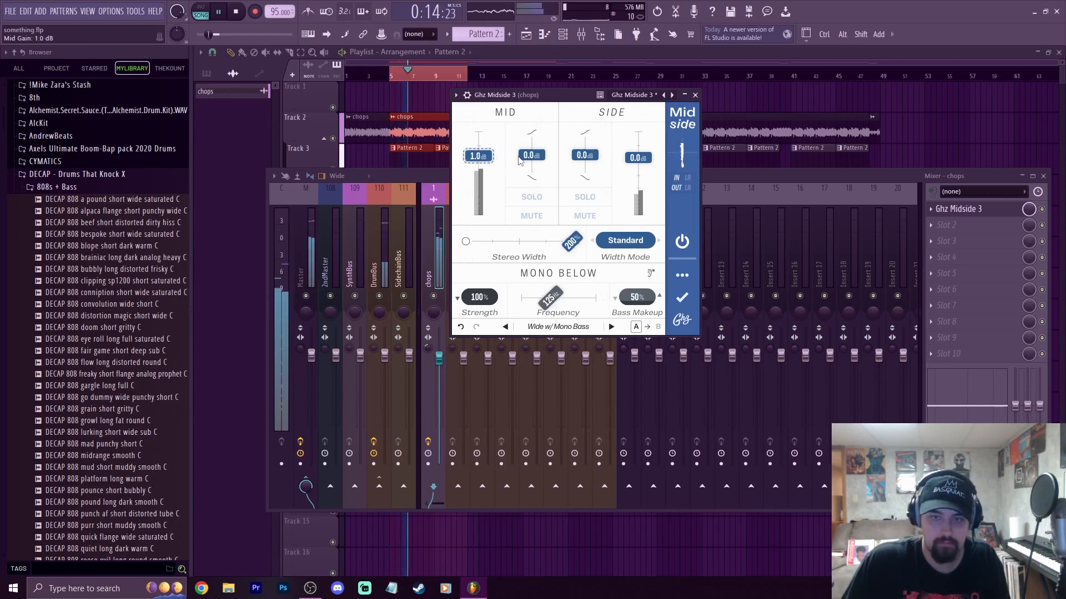
{"action": "left_click_drag", "start_coordinate": [553, 297], "coordinate": [567, 298]}
{"action": "left_click_drag", "start_coordinate": [637, 296], "coordinate": [672, 281]}
{"action": "left_click_drag", "start_coordinate": [561, 299], "coordinate": [562, 293]}
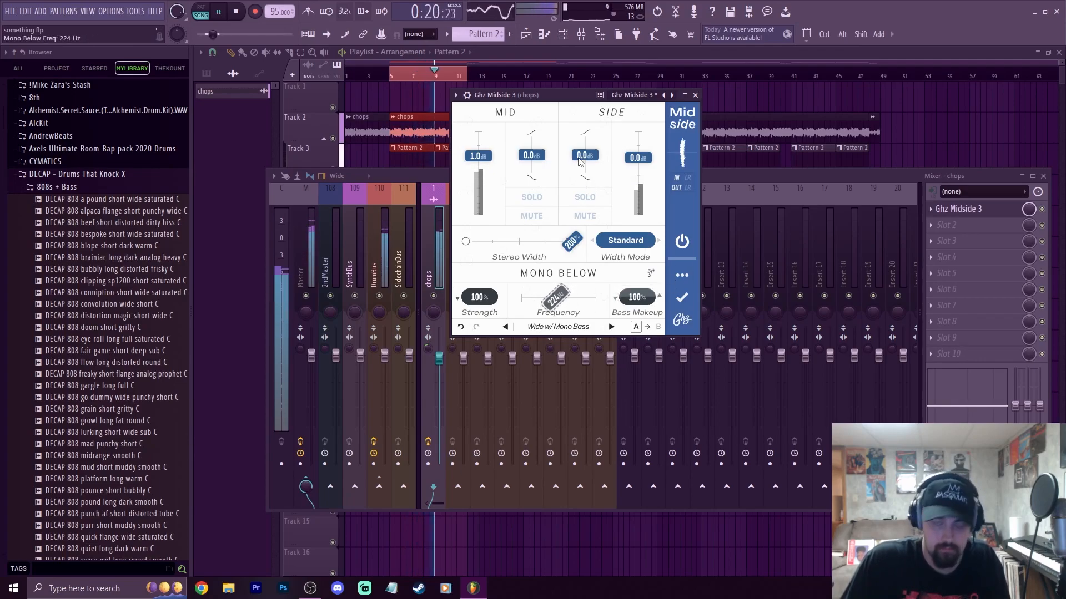
- Set Midside's mid tilt to -0.5 dB and side tilt to 0.5 dB with side gain at 0.0 dB, stop playback and close the plugin
{"action": "mouse_move", "coordinate": [639, 158]}
{"action": "left_mouse_down"}
{"action": "mouse_move", "coordinate": [539, 154]}
{"action": "mouse_move", "coordinate": [641, 165]}
{"action": "left_mouse_up"}
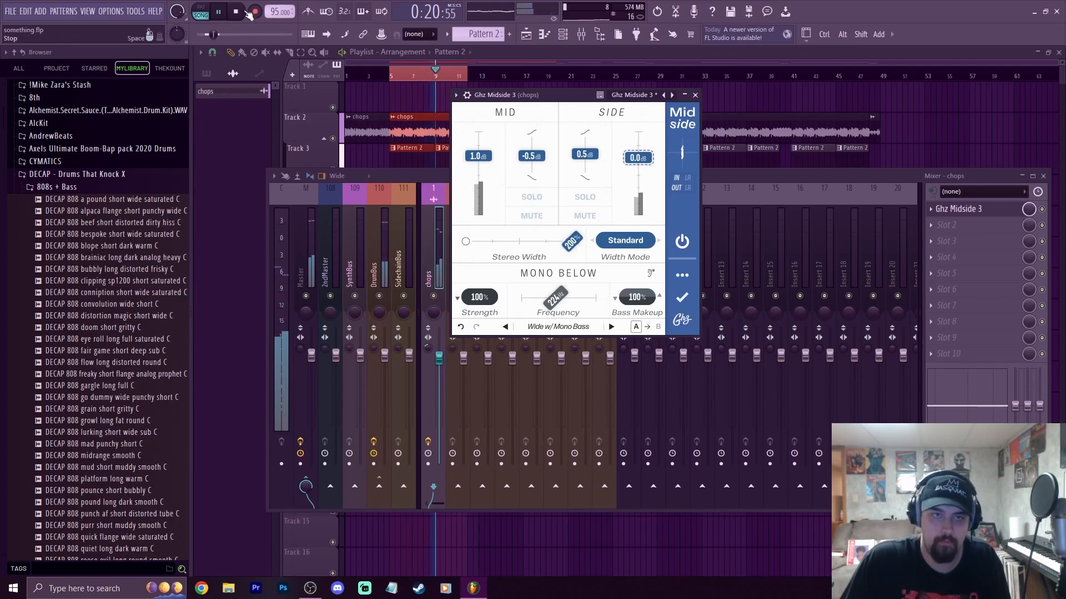
{"action": "key", "text": "space"}
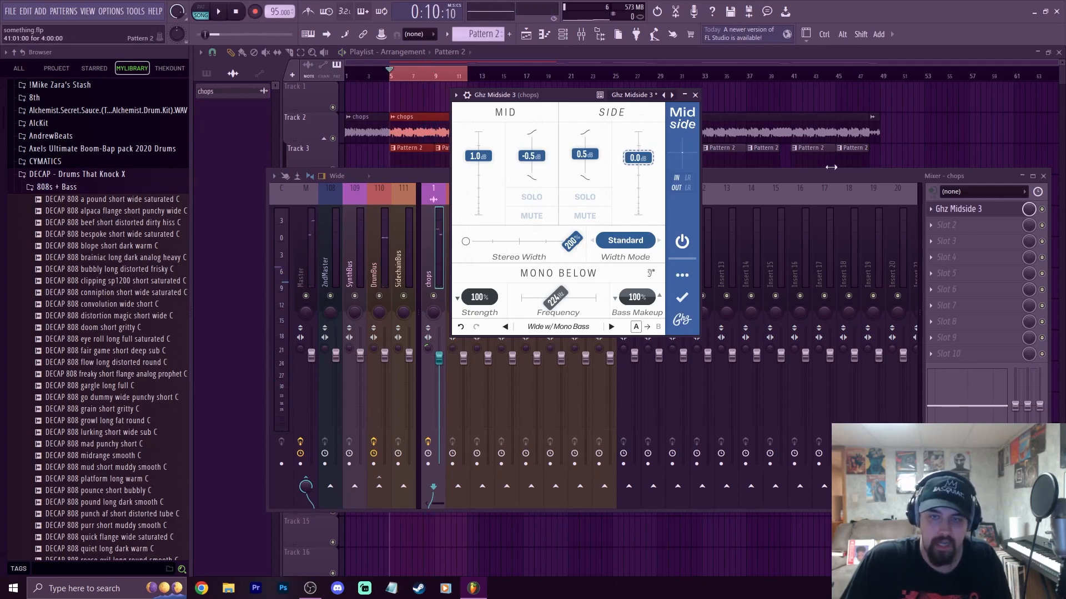
{"action": "left_click", "coordinate": [695, 95]}
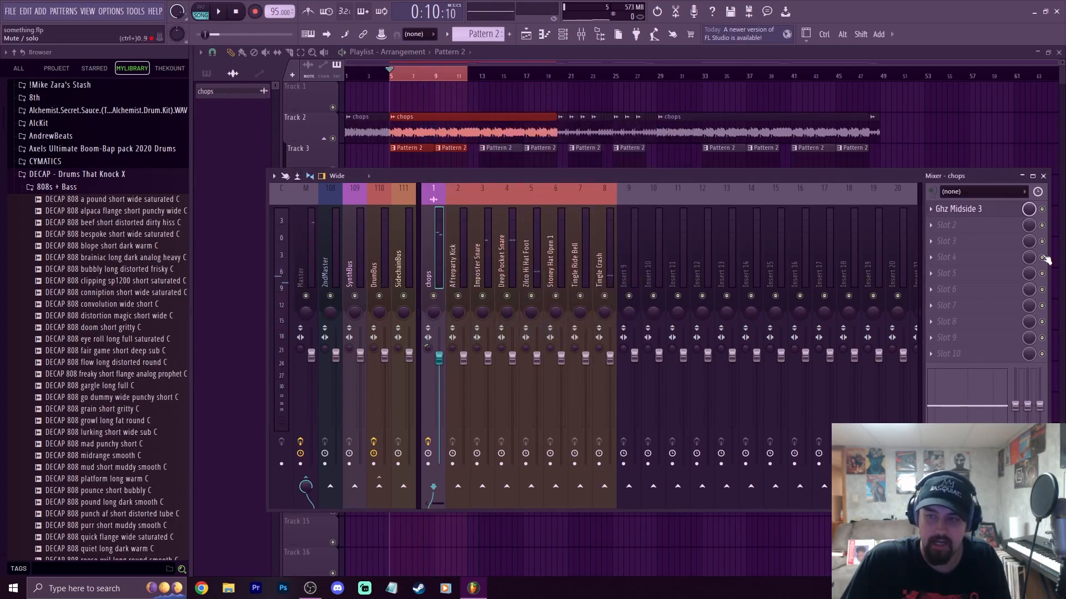
- Add Fruity parametric EQ 2 to the second effect slot of the chops track and move its window clear of the mixer buses
{"action": "left_click", "coordinate": [957, 228]}
{"action": "left_click", "coordinate": [612, 149]}
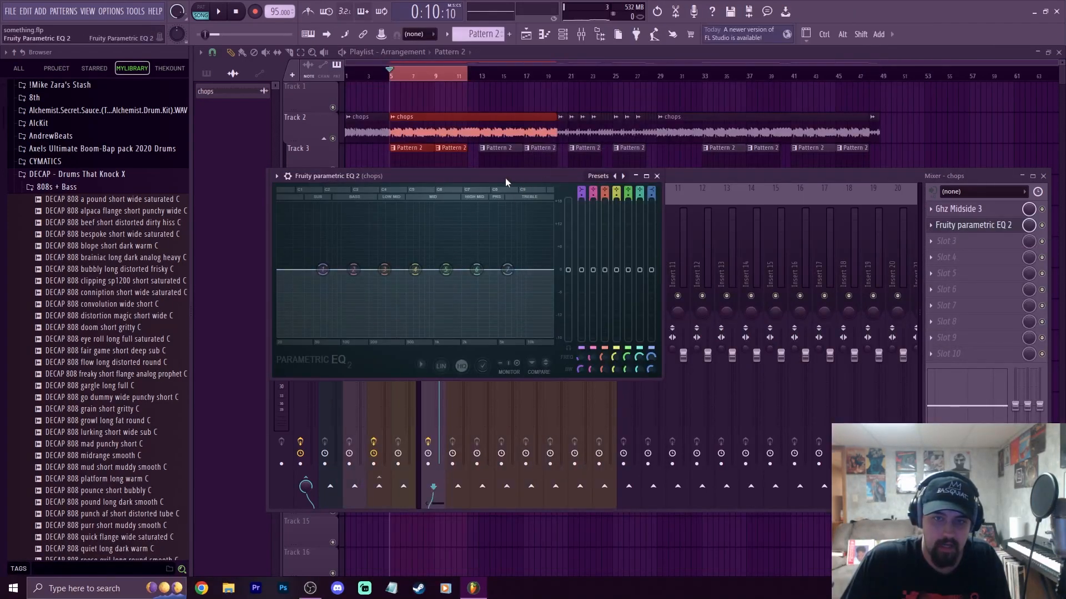
{"action": "left_click_drag", "start_coordinate": [505, 177], "coordinate": [633, 161]}
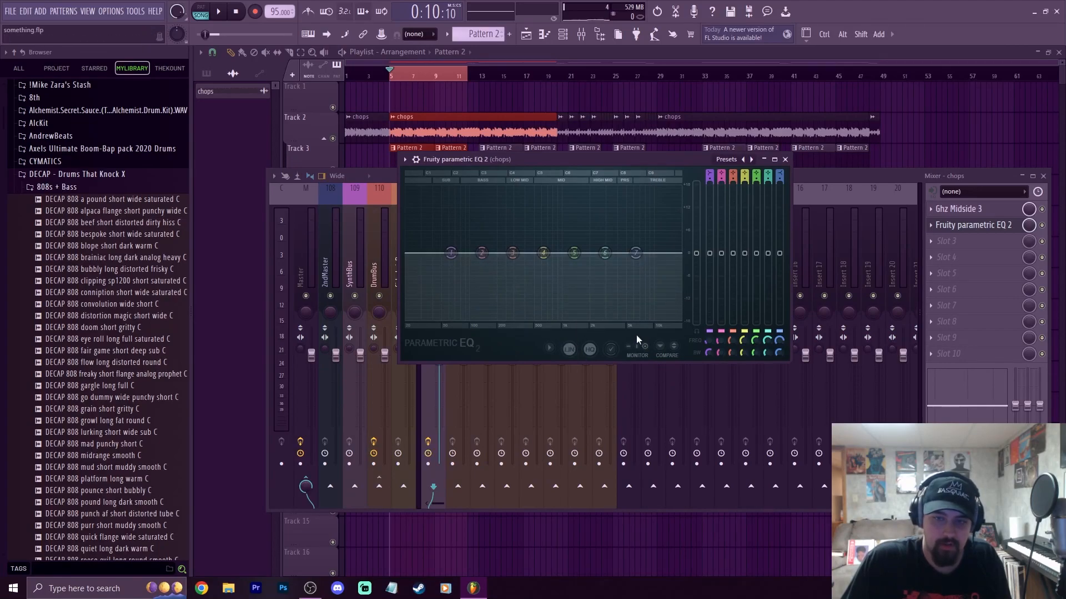
- During playback, roll off the chops' lows and highs, cut band 3 by 1.8 dB near 278 Hz and dip band 6 slightly
{"action": "key", "text": "space"}
{"action": "left_click_drag", "start_coordinate": [451, 253], "coordinate": [434, 320]}
{"action": "left_click_drag", "start_coordinate": [512, 253], "coordinate": [512, 257]}
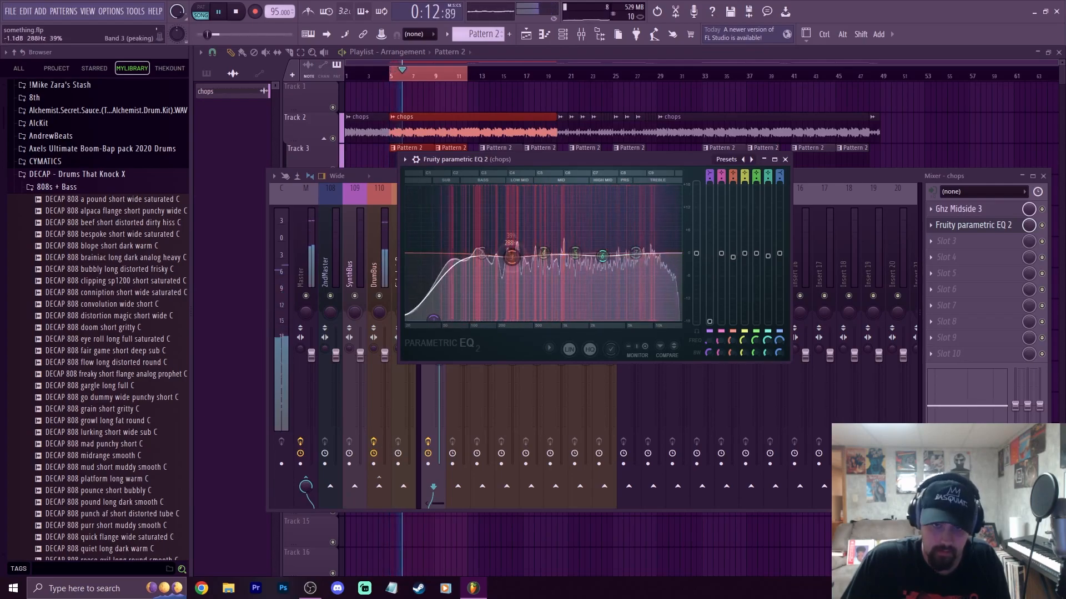
{"action": "left_click_drag", "start_coordinate": [635, 253], "coordinate": [660, 283]}
{"action": "left_click_drag", "start_coordinate": [602, 255], "coordinate": [605, 261]}
{"action": "left_click_drag", "start_coordinate": [659, 283], "coordinate": [653, 290]}
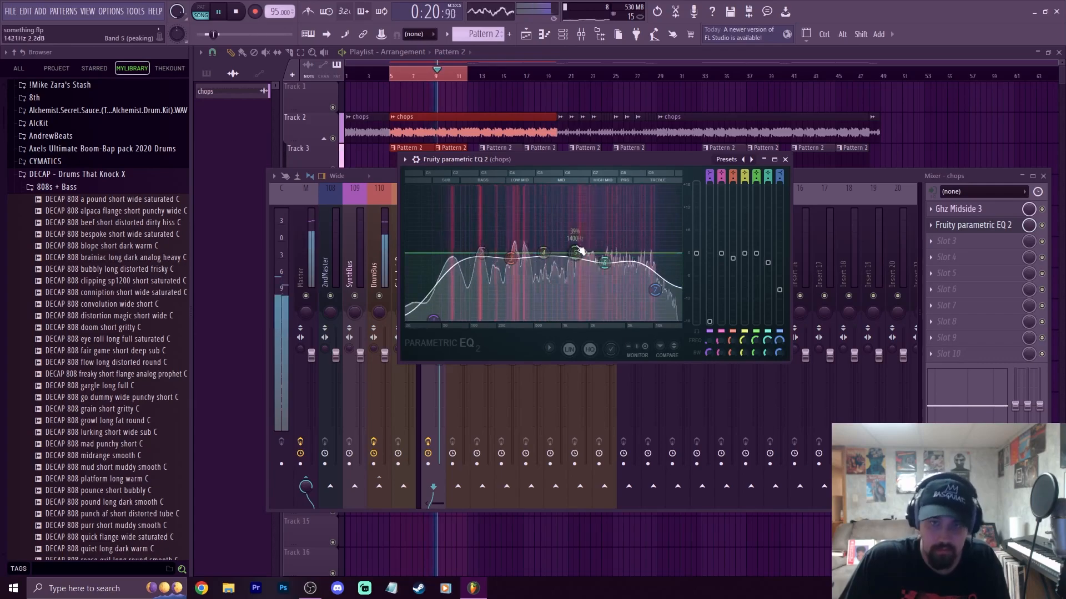
{"action": "left_click_drag", "start_coordinate": [653, 287], "coordinate": [666, 315]}
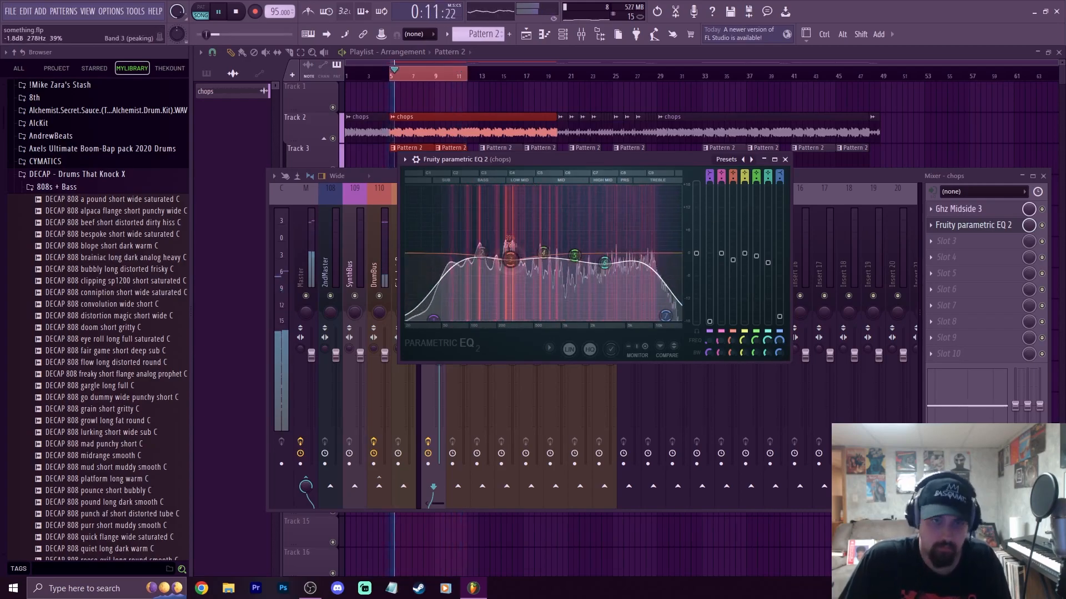
- Extend the playlist loop selection to bar 13 and reduce the Stereo Width in the chops track's Midside to 171%
{"action": "left_click_drag", "start_coordinate": [467, 74], "coordinate": [480, 74]}
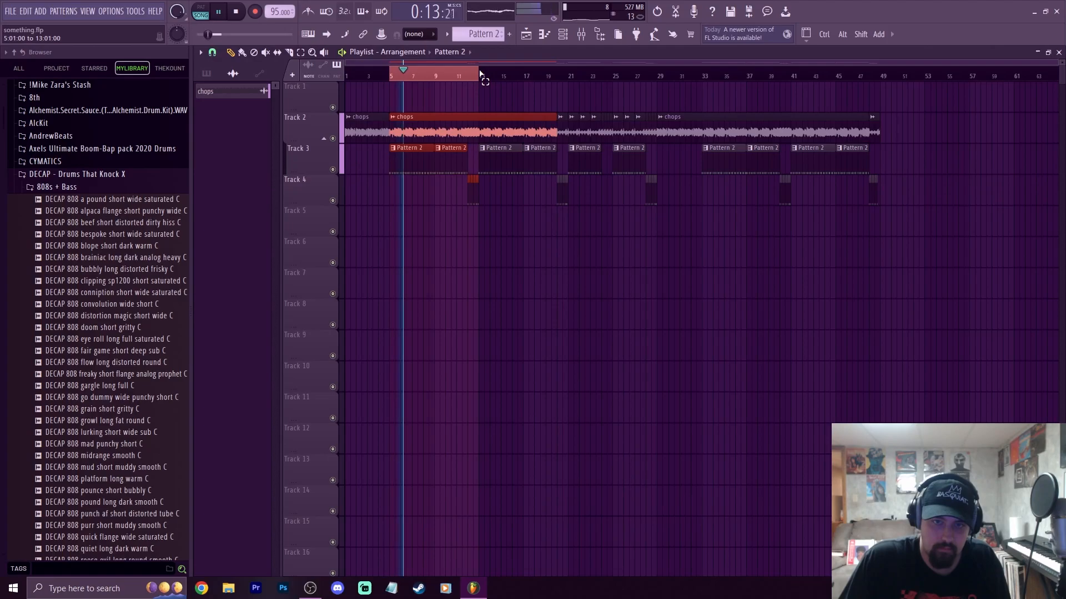
{"action": "left_click", "coordinate": [581, 34]}
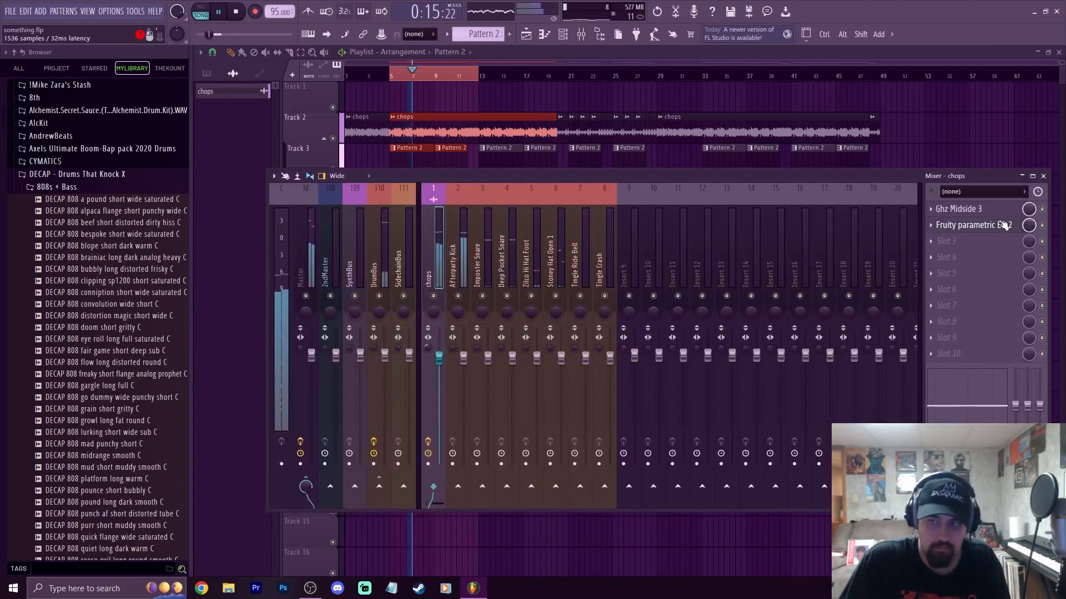
{"action": "left_click", "coordinate": [955, 209]}
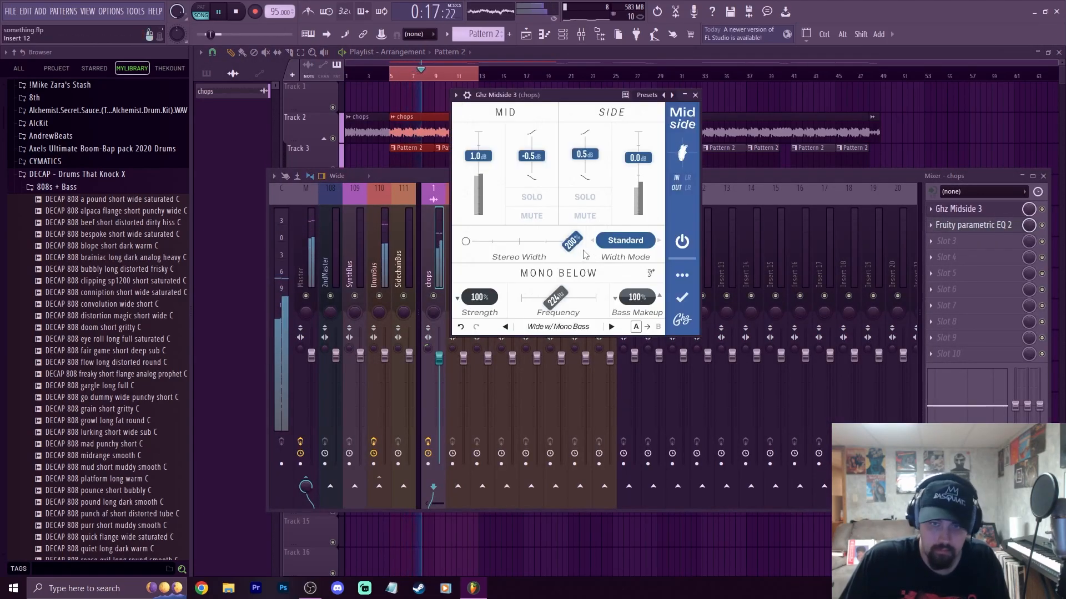
{"action": "left_click_drag", "start_coordinate": [571, 242], "coordinate": [555, 252]}
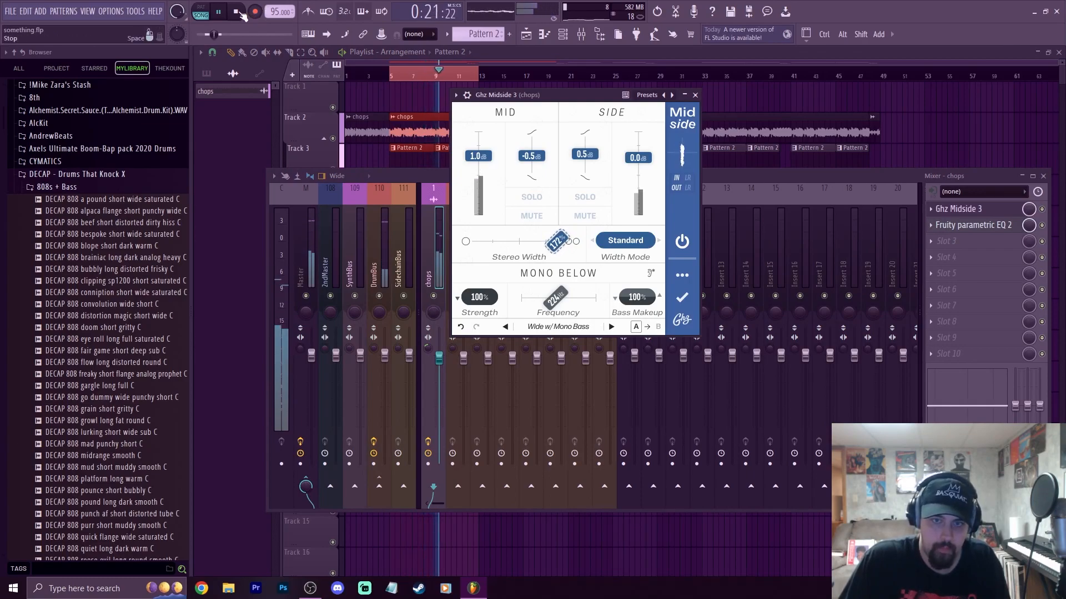
{"action": "key", "text": "space"}
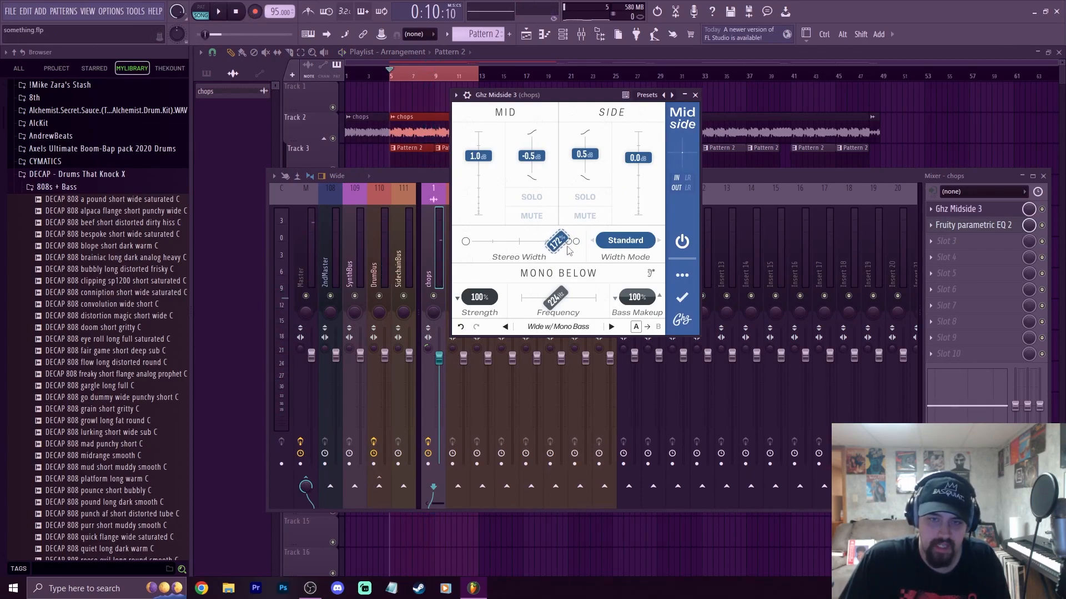
{"action": "left_click_drag", "start_coordinate": [558, 246], "coordinate": [551, 248]}
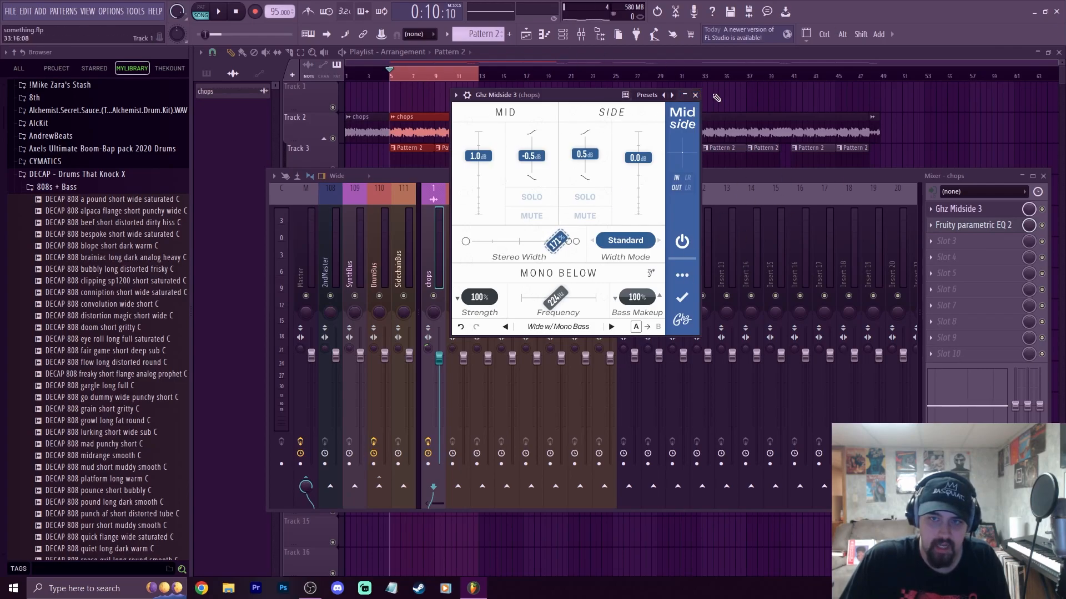
{"action": "left_click", "coordinate": [695, 96]}
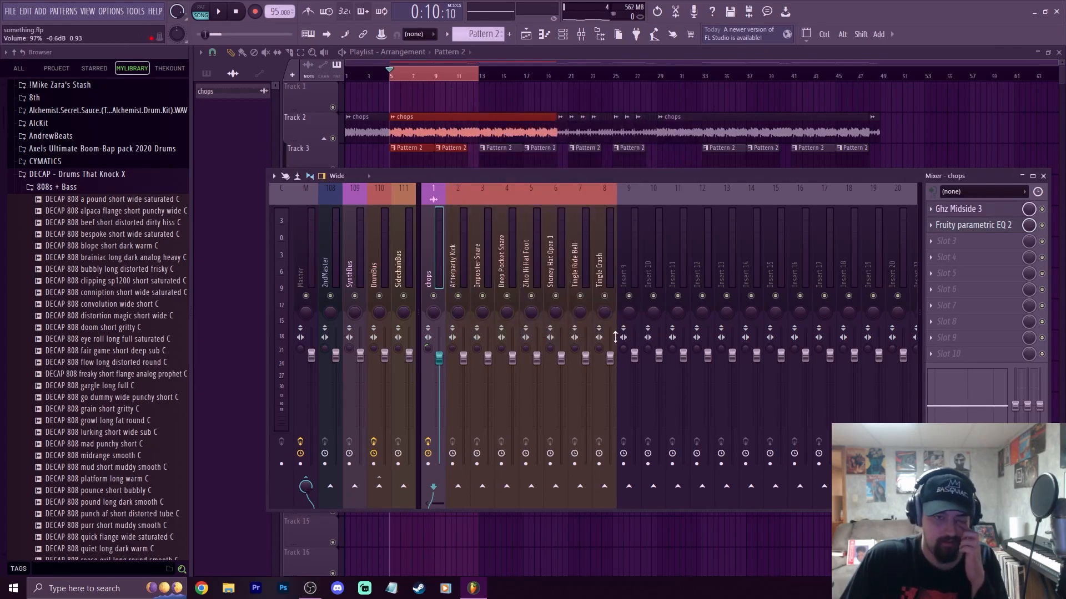
- Reopen Midside on the chops track, fine-tune its Stereo Width to 166% during playback and close it
{"action": "left_click", "coordinate": [996, 227]}
{"action": "left_click", "coordinate": [988, 226]}
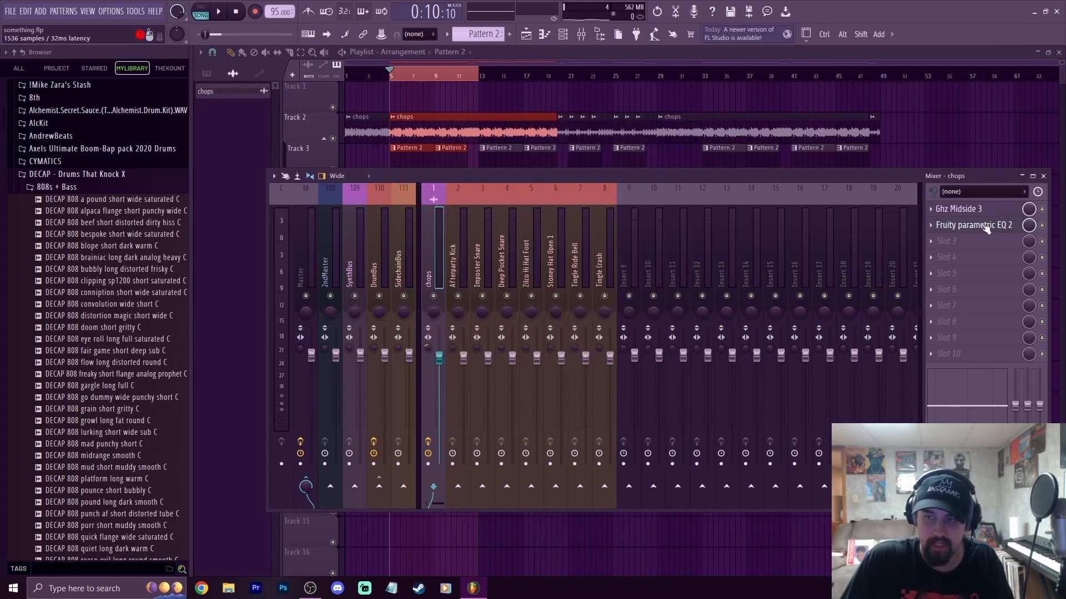
{"action": "left_click", "coordinate": [969, 210]}
{"action": "left_click_drag", "start_coordinate": [562, 243], "coordinate": [558, 245]}
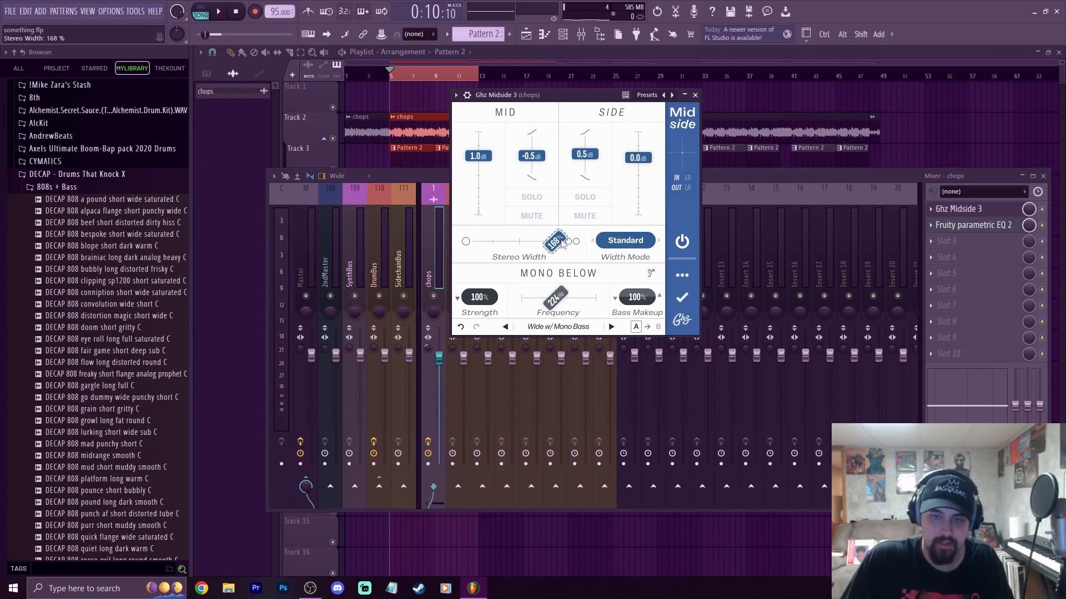
{"action": "left_click", "coordinate": [967, 209]}
{"action": "key", "text": "space"}
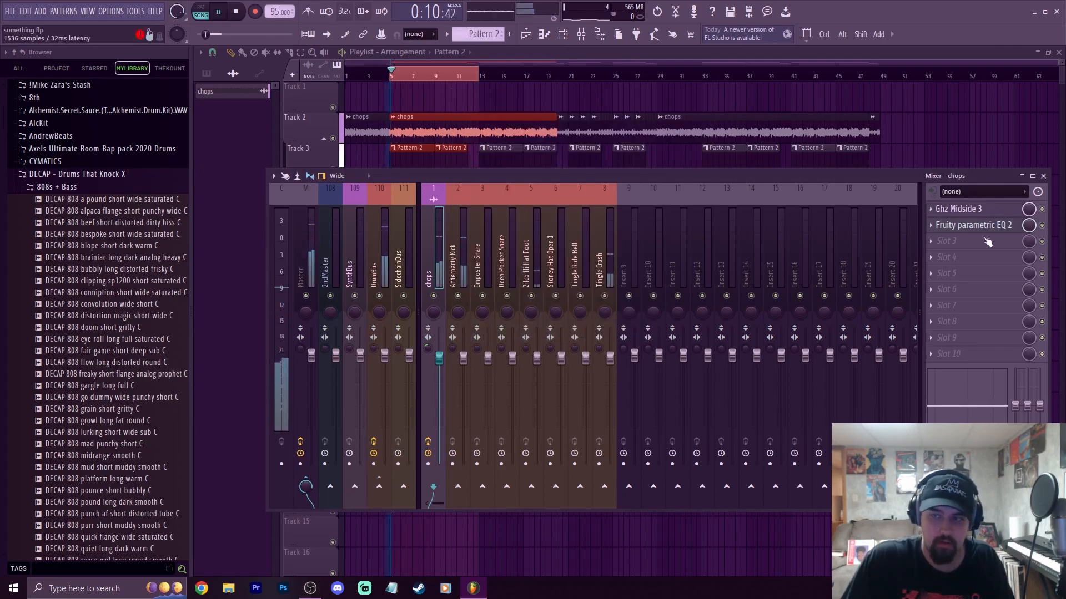
{"action": "left_click", "coordinate": [967, 209]}
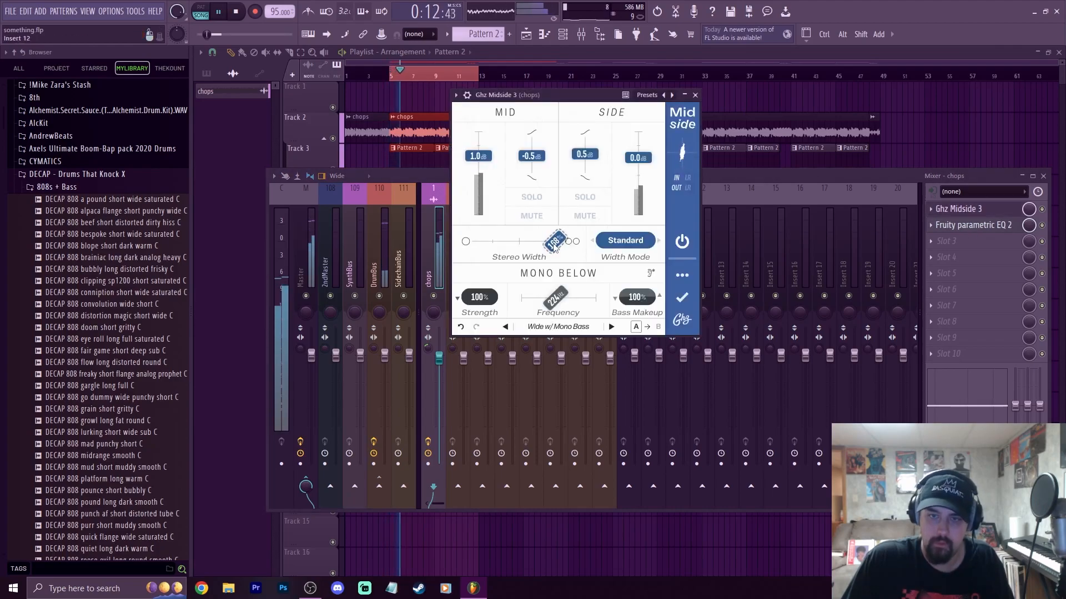
{"action": "left_click_drag", "start_coordinate": [553, 247], "coordinate": [552, 248]}
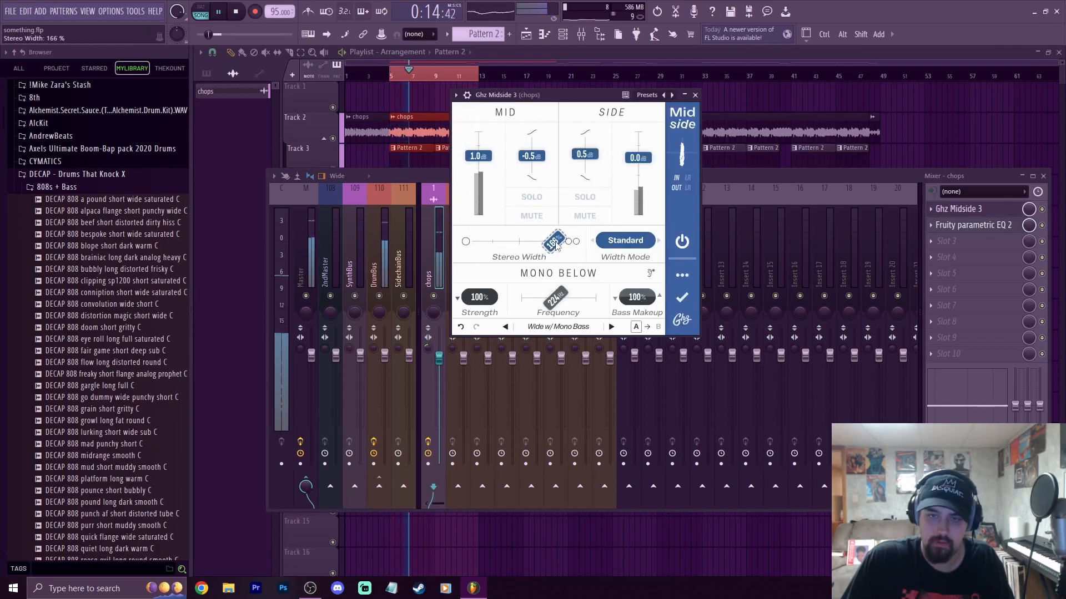
{"action": "left_click", "coordinate": [695, 94]}
- Set the chops track's stereo separation to 12% separated while the loop plays, select the DrumBus track and stop playback
{"action": "left_click_drag", "start_coordinate": [433, 312], "coordinate": [433, 300]}
{"action": "right_click", "coordinate": [433, 312]}
{"action": "left_click", "coordinate": [444, 321]}
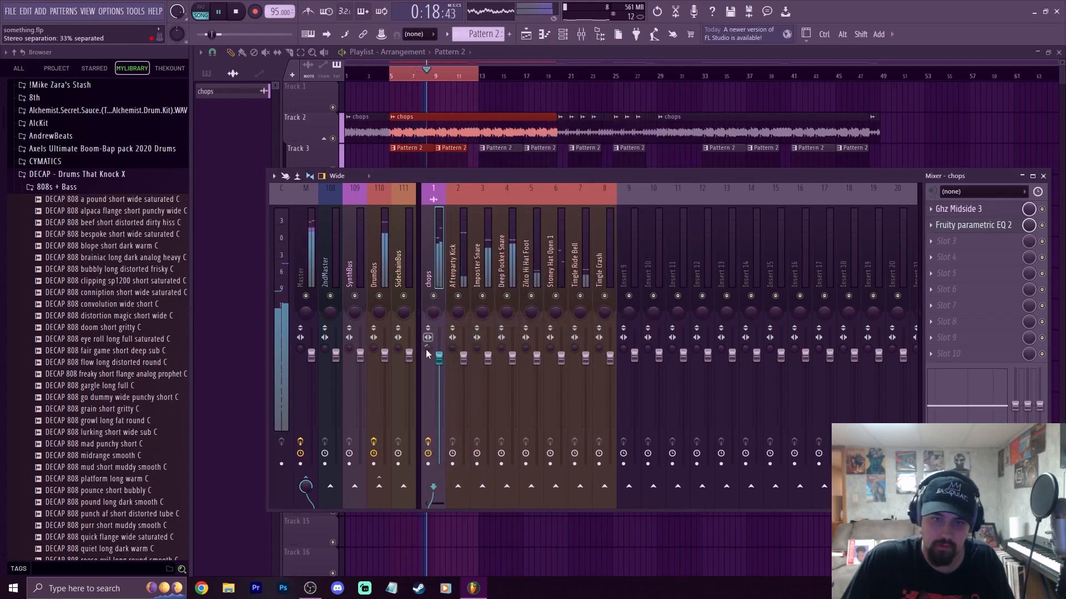
{"action": "mouse_move", "coordinate": [428, 348]}
{"action": "left_mouse_down"}
{"action": "mouse_move", "coordinate": [428, 337]}
{"action": "mouse_move", "coordinate": [428, 349]}
{"action": "left_mouse_up"}
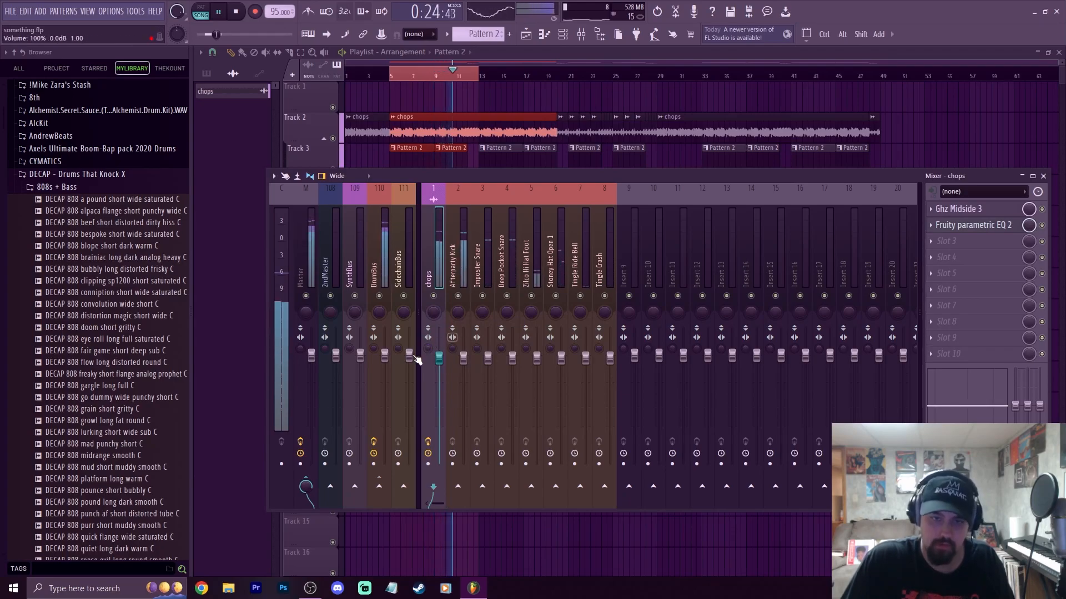
{"action": "left_click_drag", "start_coordinate": [428, 349], "coordinate": [428, 348]}
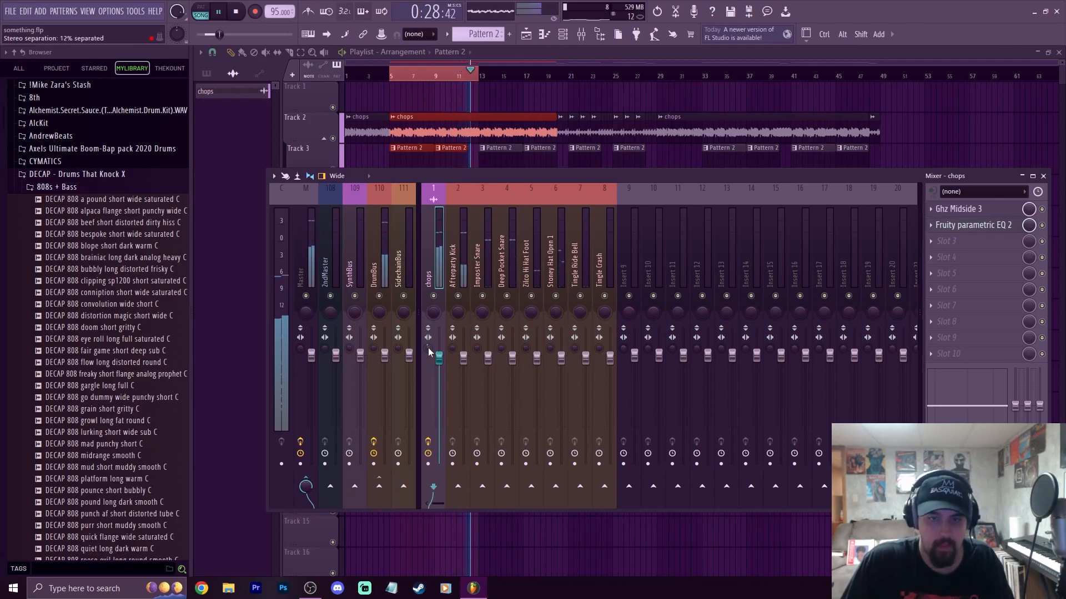
{"action": "left_click", "coordinate": [383, 267]}
{"action": "key", "text": "space"}
- Adjust stereo separation on the kick, snare and hi-hat tracks, setting Tingle Ride Bell to 16% separated and Tingle Crash to 9% separated
{"action": "left_click", "coordinate": [457, 351]}
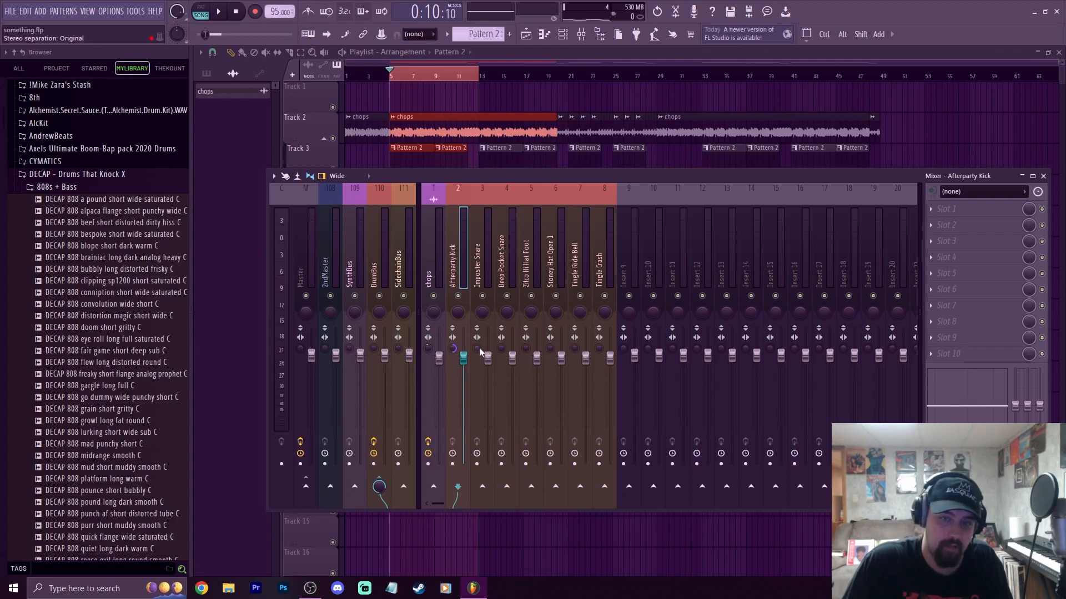
{"action": "left_click_drag", "start_coordinate": [478, 347], "coordinate": [550, 333]}
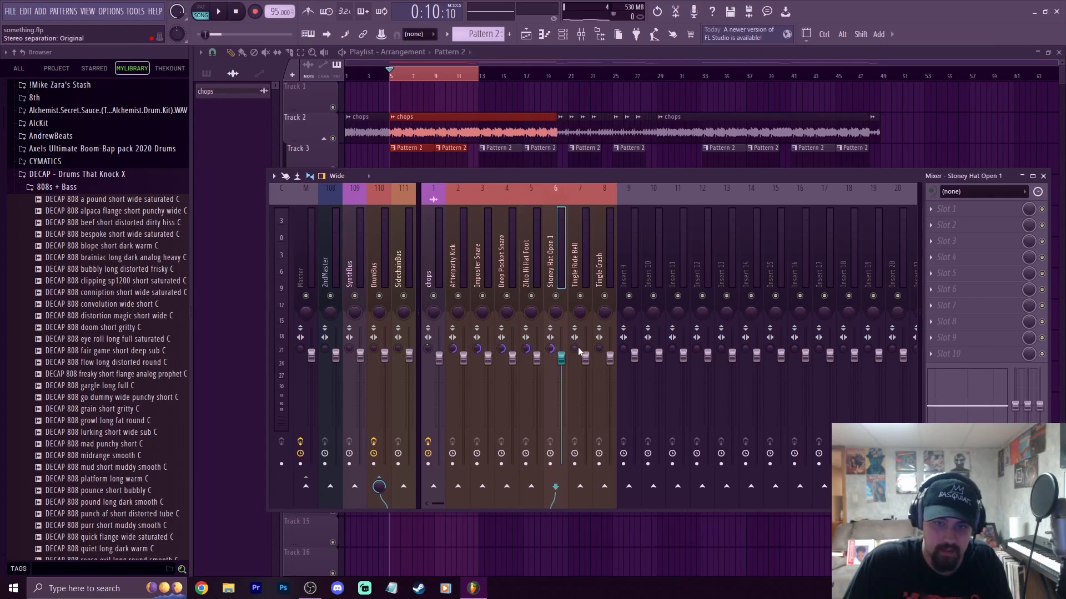
{"action": "left_click_drag", "start_coordinate": [577, 347], "coordinate": [577, 345]}
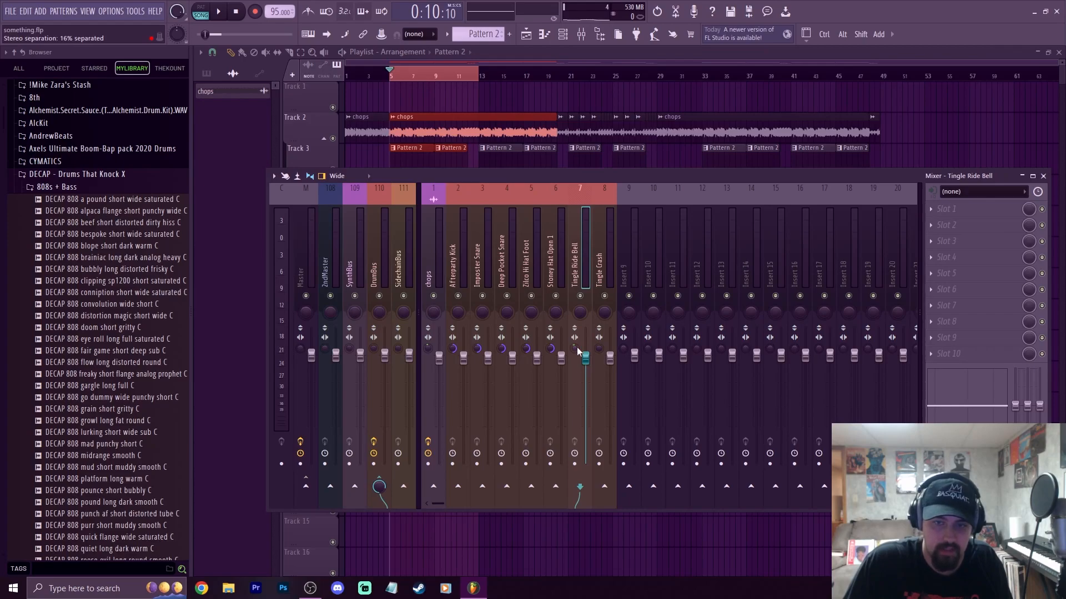
{"action": "left_click_drag", "start_coordinate": [599, 350], "coordinate": [599, 348]}
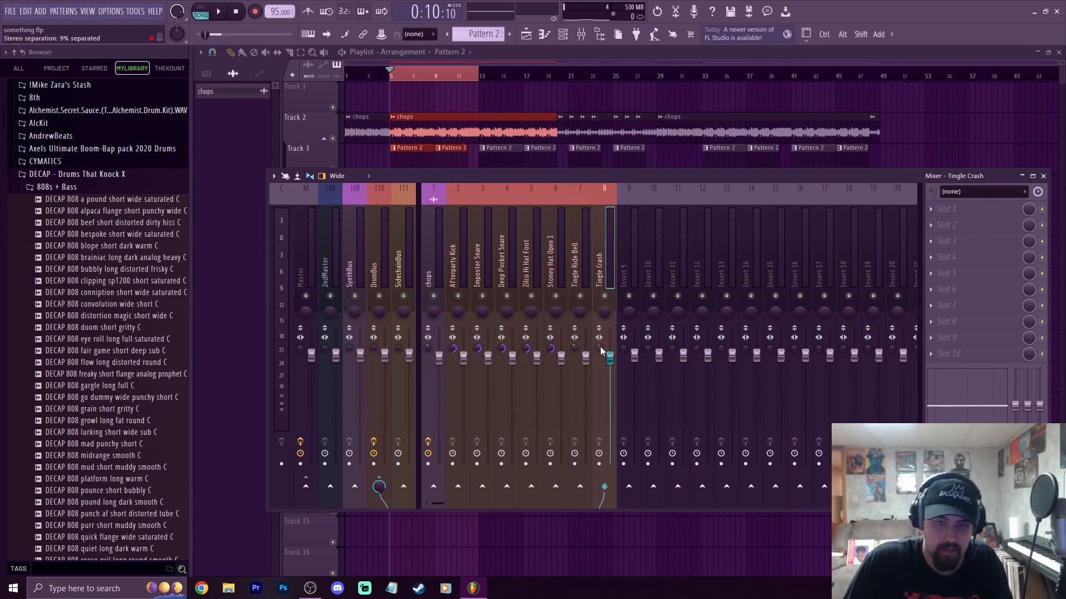
- Listen to the loop with the new drum separation settings, select the DrumBus track and stop playback
{"action": "key", "text": "space"}
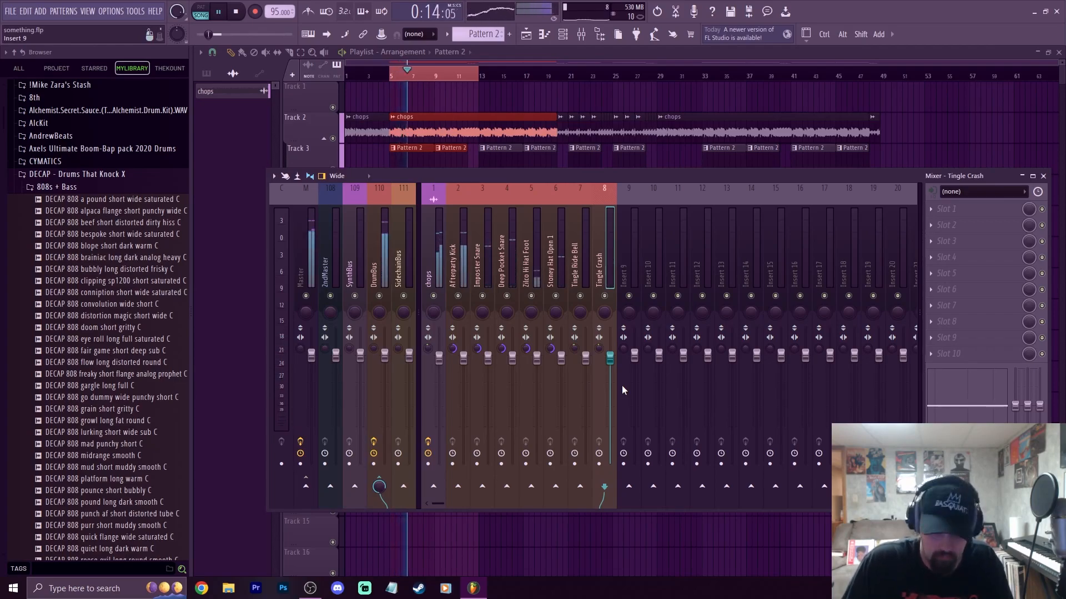
{"action": "left_click", "coordinate": [379, 266]}
{"action": "key", "text": "space"}
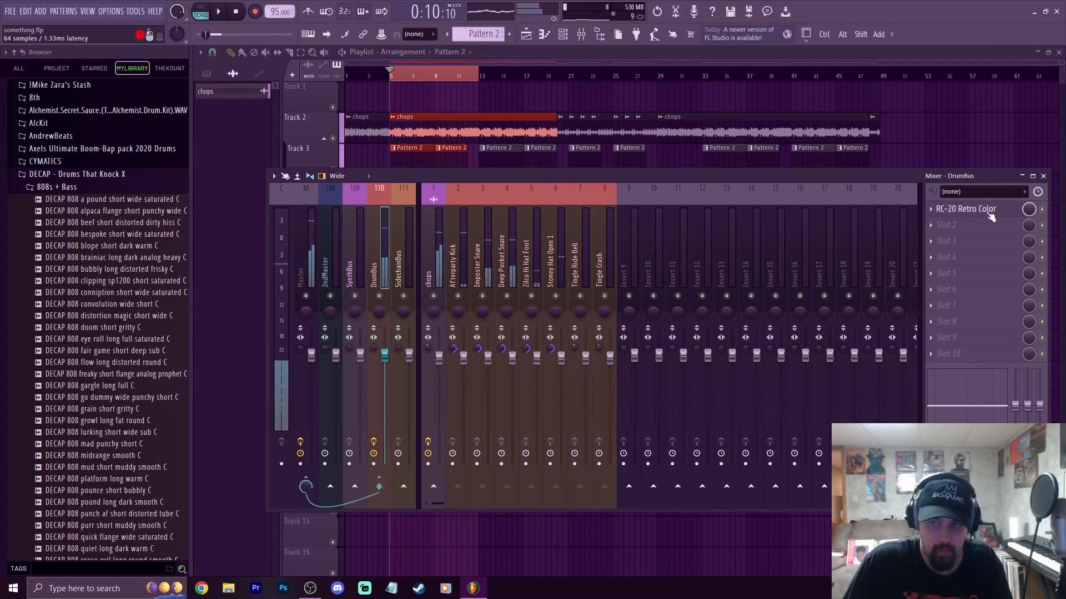
- Try RC-20's output stereo width at 0% on the DrumBus, restore it to 100% and close the plugin
{"action": "left_click", "coordinate": [988, 215]}
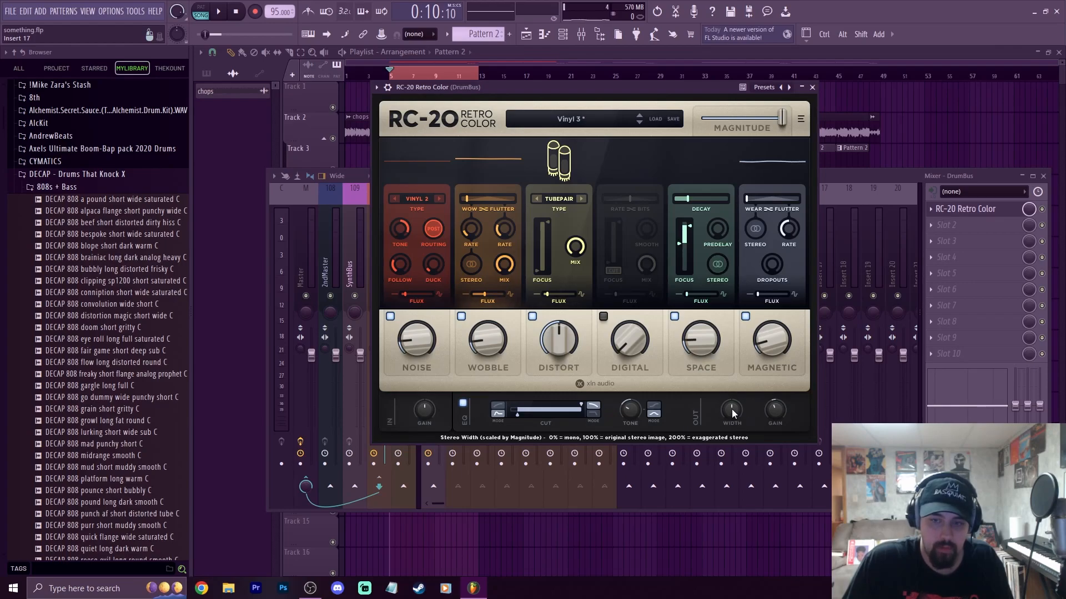
{"action": "left_click_drag", "start_coordinate": [733, 412], "coordinate": [708, 431]}
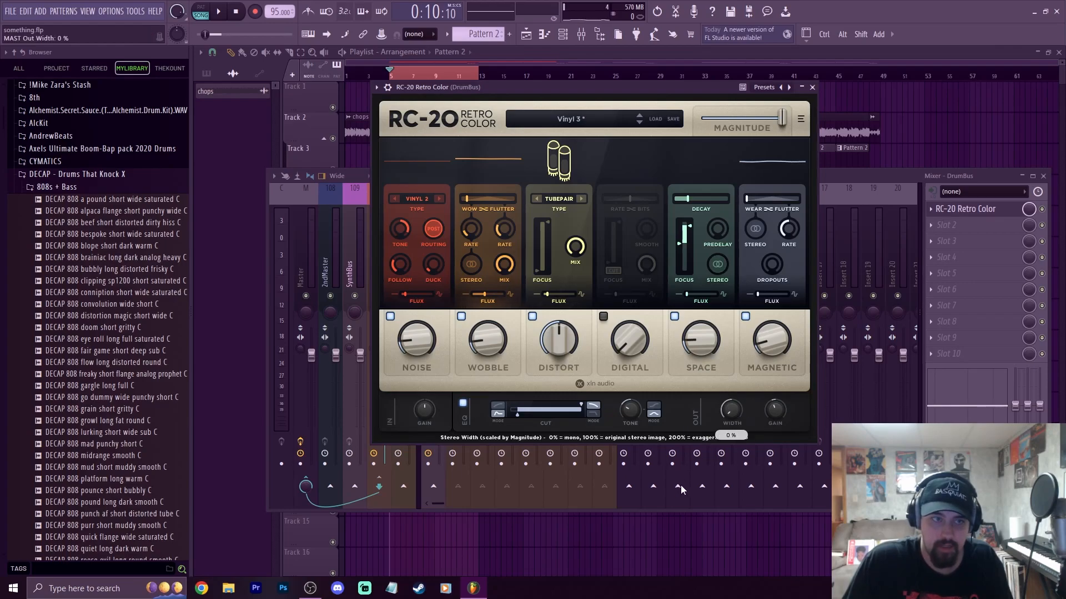
{"action": "double_click", "coordinate": [738, 409]}
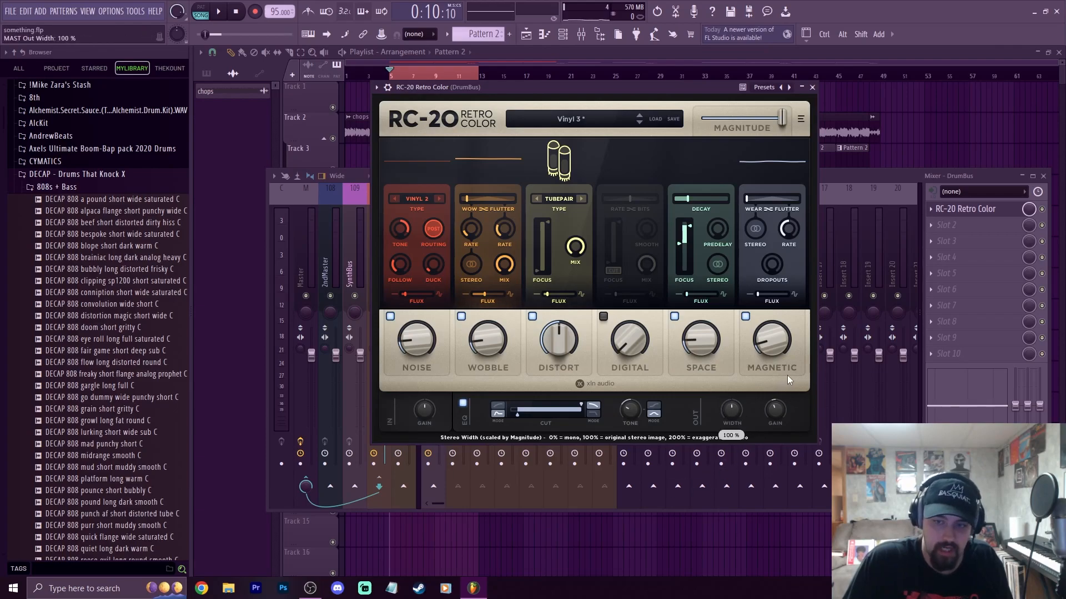
{"action": "left_click", "coordinate": [812, 87]}
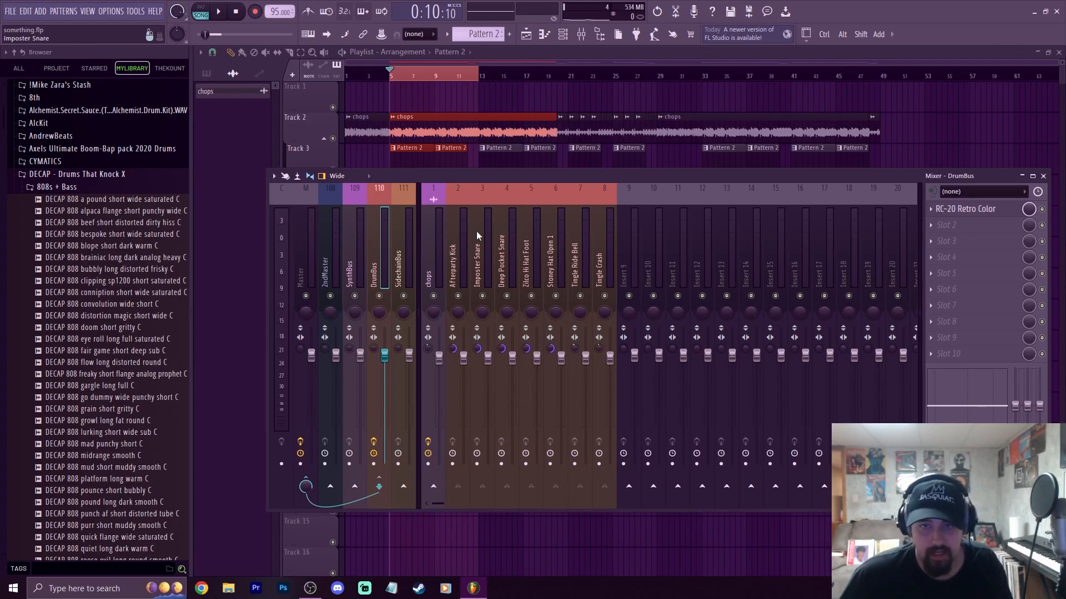
- Pull the volume faders of all tracks from chops to Tingle Crash down to 0% together, then select Afterparty Kick
{"action": "left_click", "coordinate": [438, 234]}
{"action": "left_click_drag", "start_coordinate": [438, 234], "coordinate": [476, 232]}
{"action": "left_click_drag", "start_coordinate": [544, 242], "coordinate": [602, 245]}
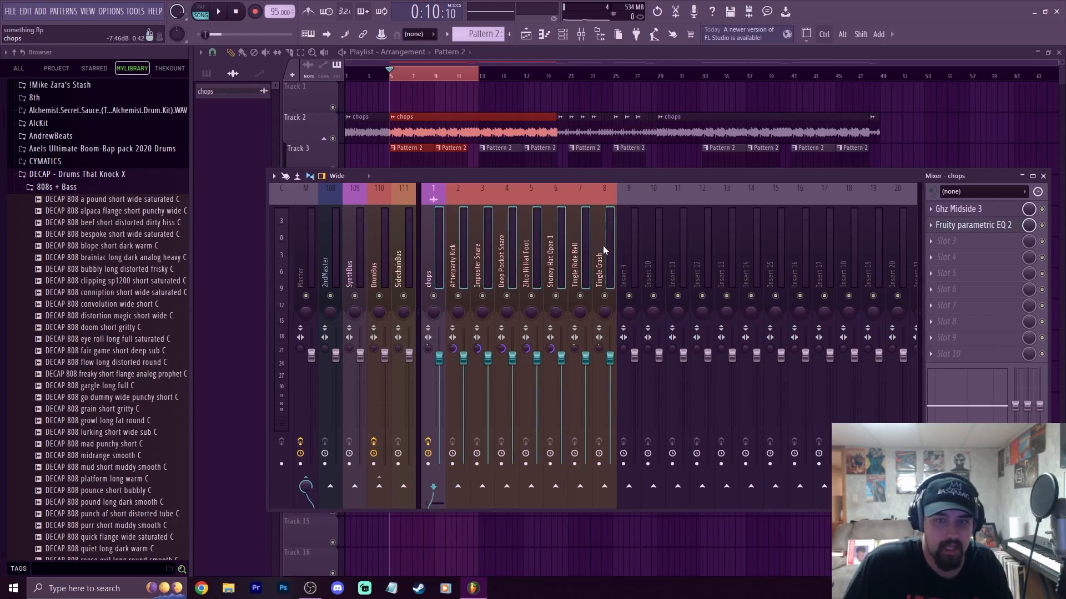
{"action": "left_click_drag", "start_coordinate": [488, 368], "coordinate": [489, 476]}
{"action": "left_click", "coordinate": [465, 258]}
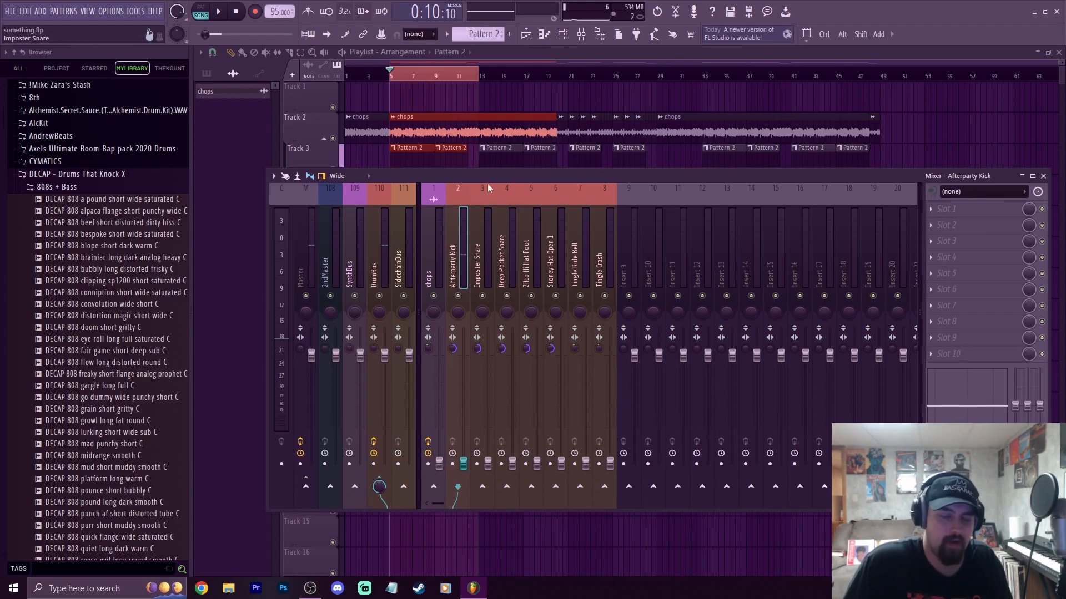
- Reselect the playlist loop region from bar 5 to bar 13 and bring the mixer back up
{"action": "left_click", "coordinate": [488, 55]}
{"action": "left_click", "coordinate": [395, 76]}
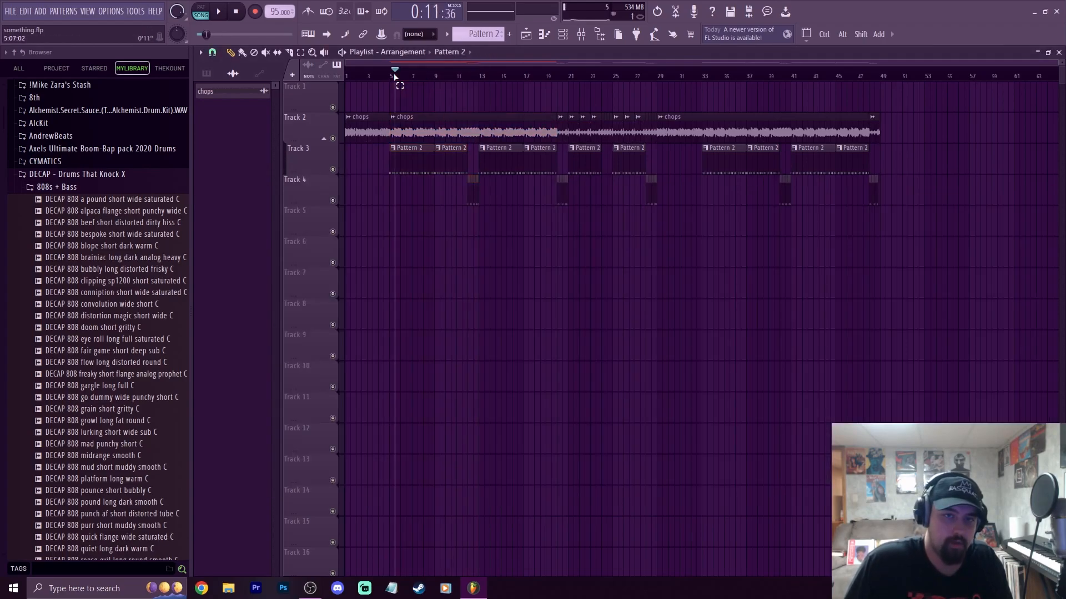
{"action": "left_click", "coordinate": [392, 77]}
{"action": "left_click_drag", "start_coordinate": [393, 76], "coordinate": [469, 76]}
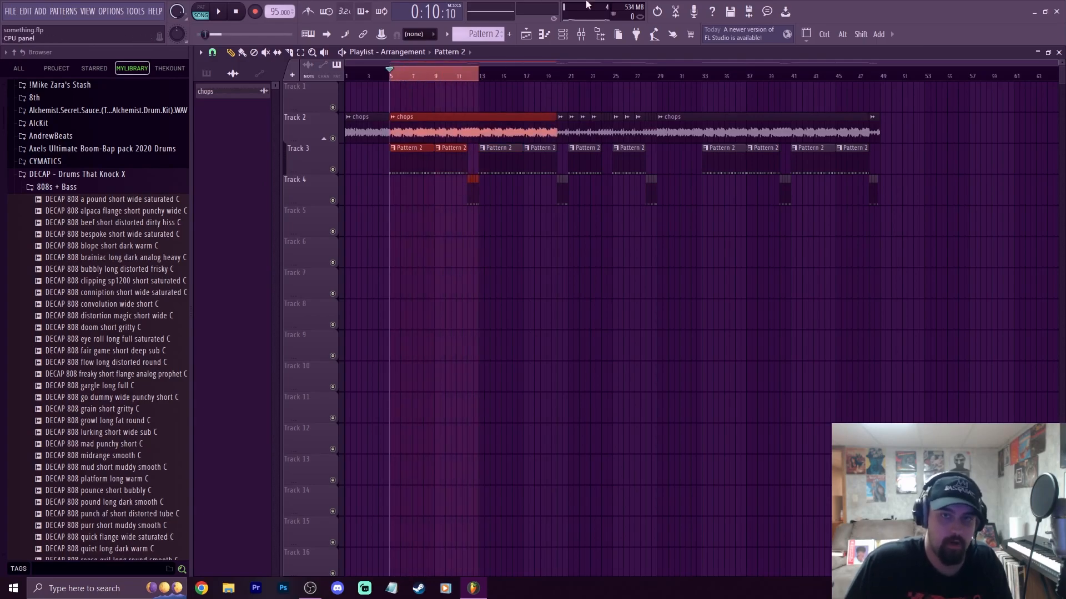
{"action": "left_click", "coordinate": [582, 38]}
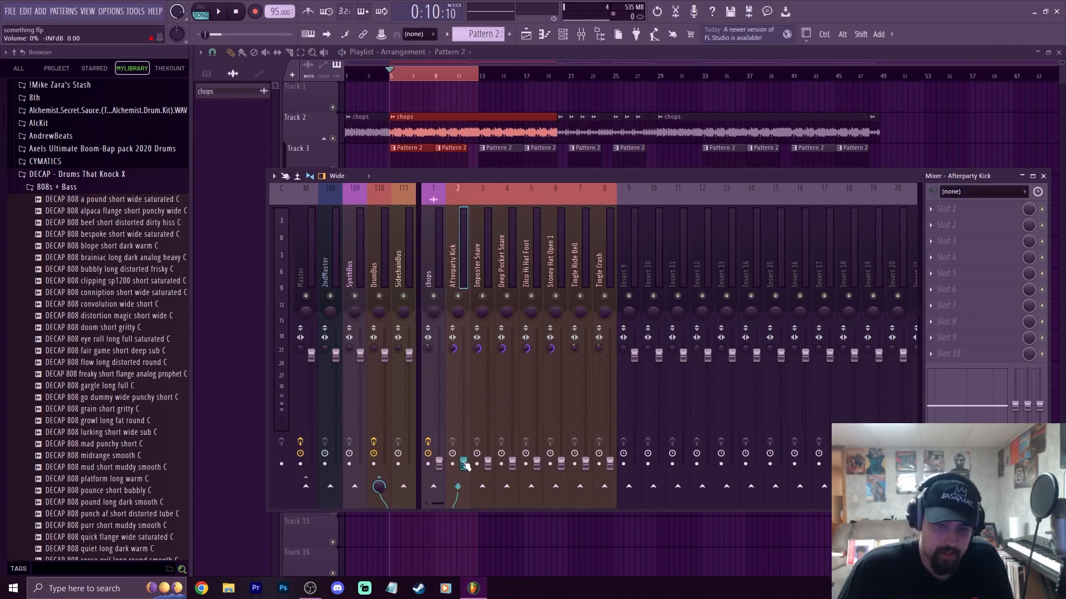
- Start the loop and raise the volumes of Afterparty Kick to 58%, Imposter Snare to 53% and Deep Pocket Snare to 52%
{"action": "left_click_drag", "start_coordinate": [464, 447], "coordinate": [463, 403]}
{"action": "key", "text": "space"}
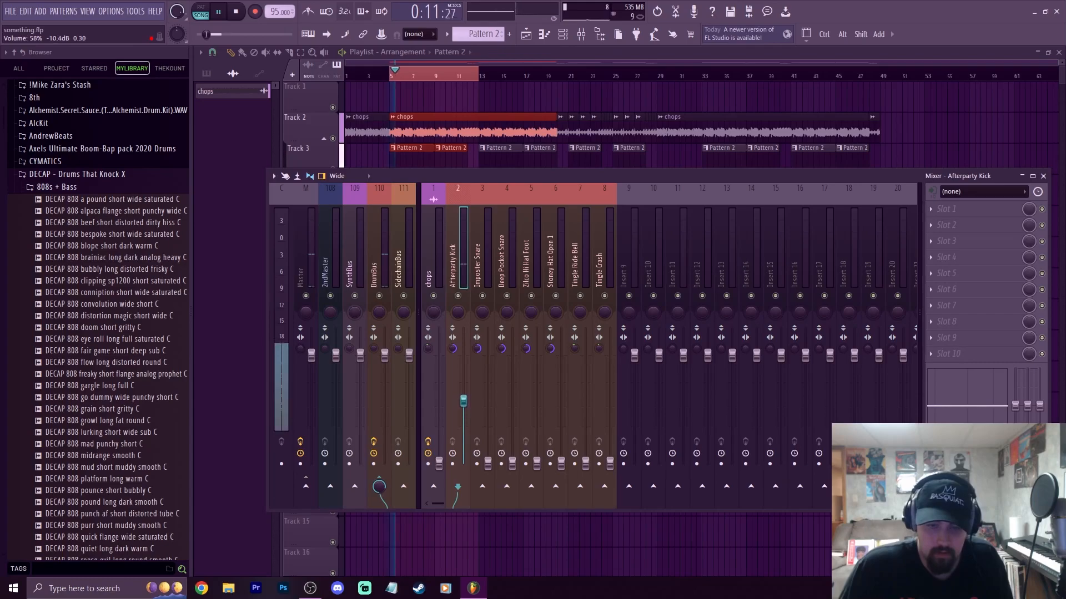
{"action": "left_click_drag", "start_coordinate": [488, 463], "coordinate": [488, 404]}
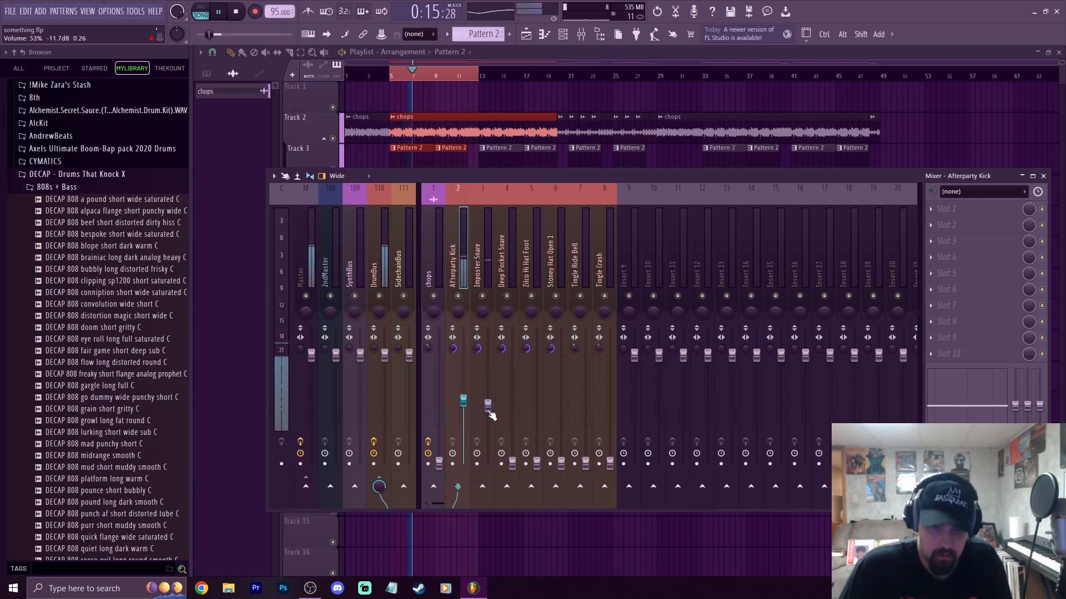
{"action": "left_click_drag", "start_coordinate": [513, 462], "coordinate": [512, 406]}
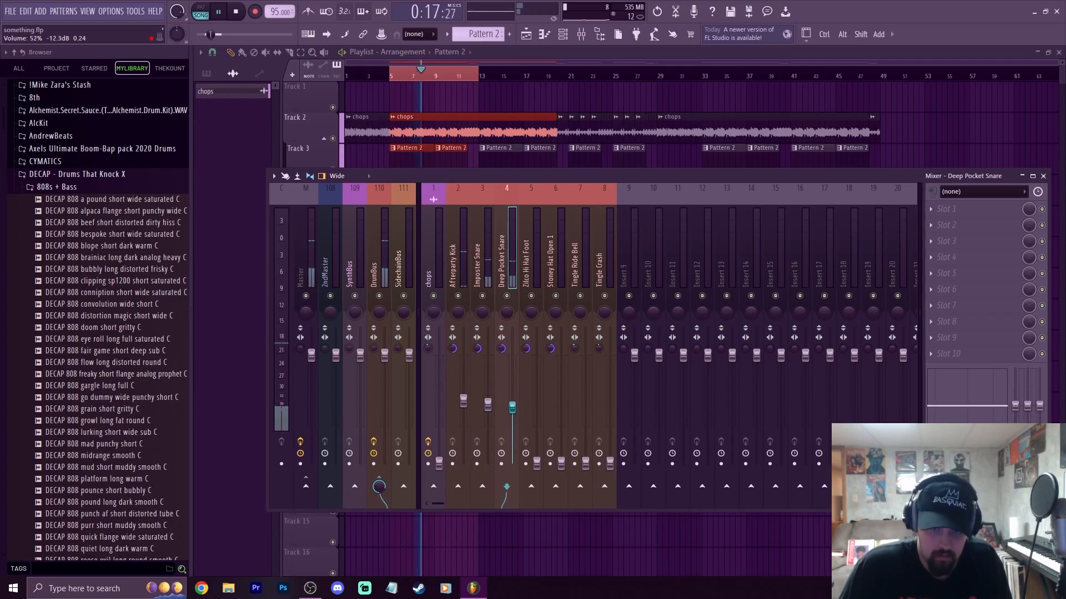
- Raise the Zilco Hi Hat Foot and Stoney Hat Open faders to roughly match the snares while the loop plays
{"action": "left_click_drag", "start_coordinate": [537, 462], "coordinate": [488, 406]}
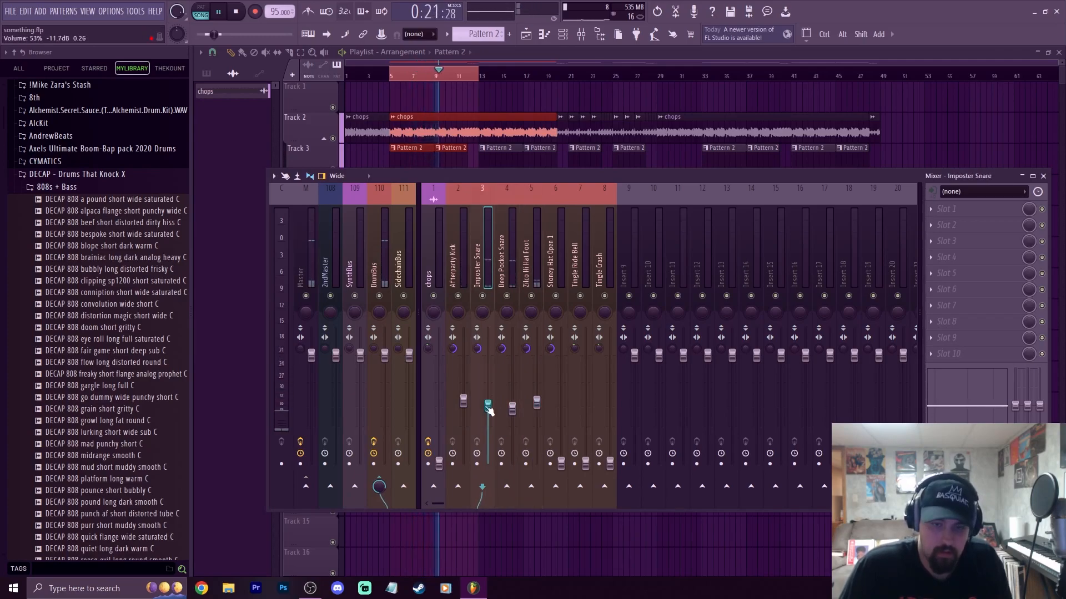
{"action": "right_click", "coordinate": [560, 463]}
{"action": "left_click", "coordinate": [561, 462]}
{"action": "left_click_drag", "start_coordinate": [561, 463], "coordinate": [536, 407]}
{"action": "left_click", "coordinate": [512, 409]}
- Raise the Tingle Ride Bell volume to 51% and bring the Tingle Crash fader up to a similar level
{"action": "left_click_drag", "start_coordinate": [585, 463], "coordinate": [585, 409]}
{"action": "left_click", "coordinate": [561, 406]}
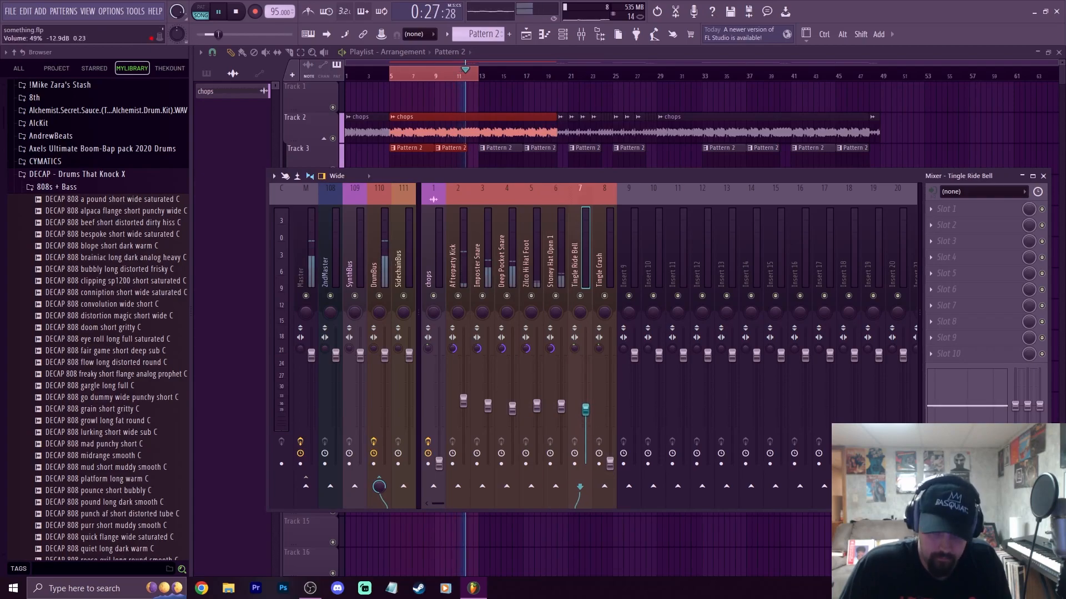
{"action": "left_click", "coordinate": [561, 406]}
{"action": "left_click_drag", "start_coordinate": [610, 462], "coordinate": [610, 404]}
{"action": "left_click", "coordinate": [585, 409]}
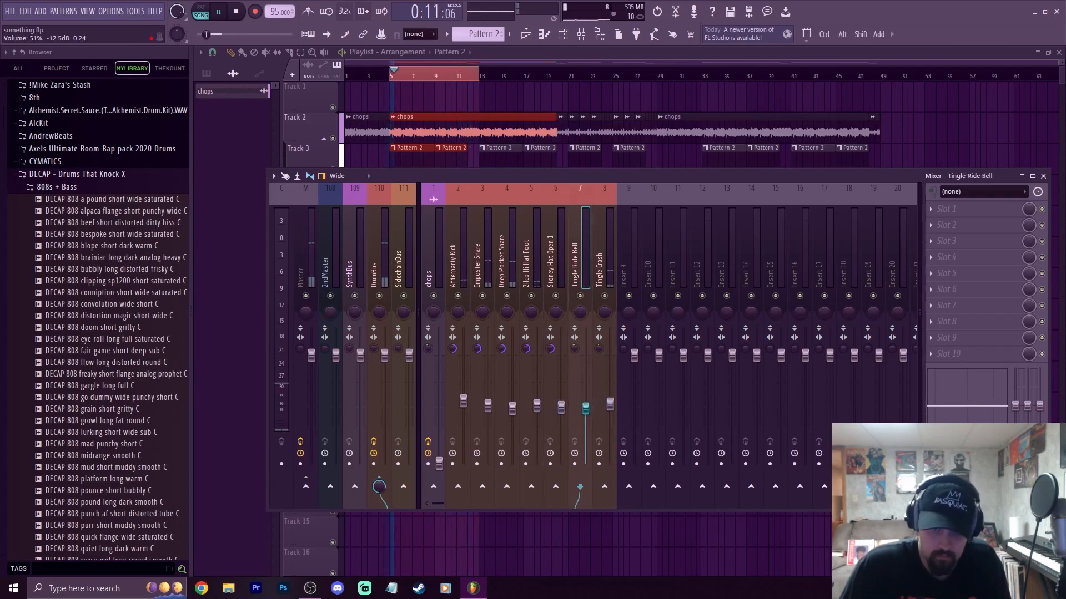
- Rebalance the kick, both snares and Tingle Crash faders by ear, select the DrumBus track and stop playback
{"action": "left_click_drag", "start_coordinate": [488, 405], "coordinate": [463, 404]}
{"action": "left_click", "coordinate": [512, 406]}
{"action": "left_click", "coordinate": [488, 399]}
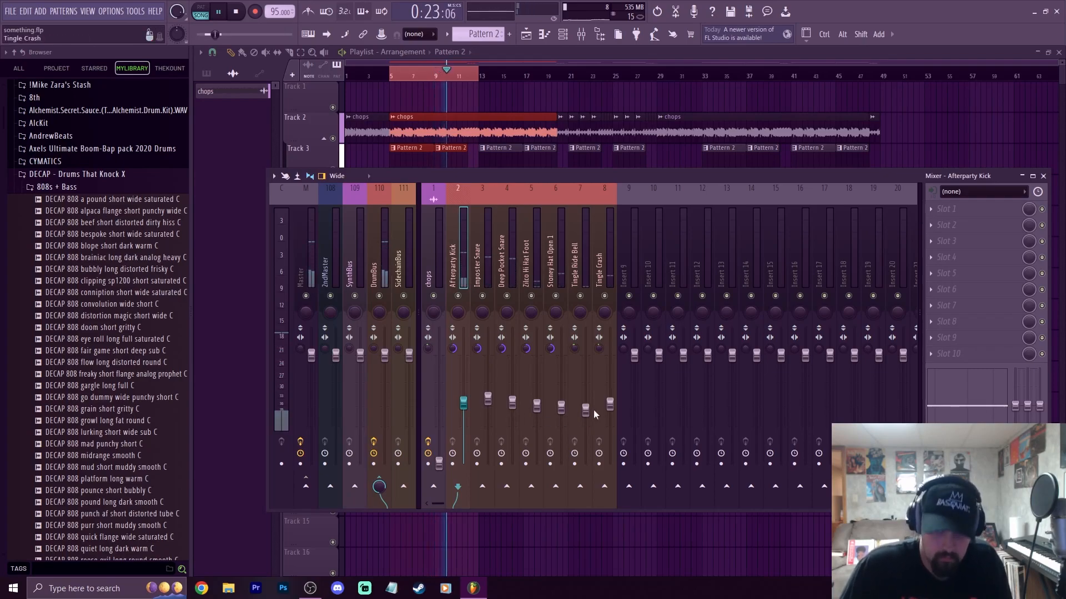
{"action": "left_click_drag", "start_coordinate": [610, 403], "coordinate": [611, 407]}
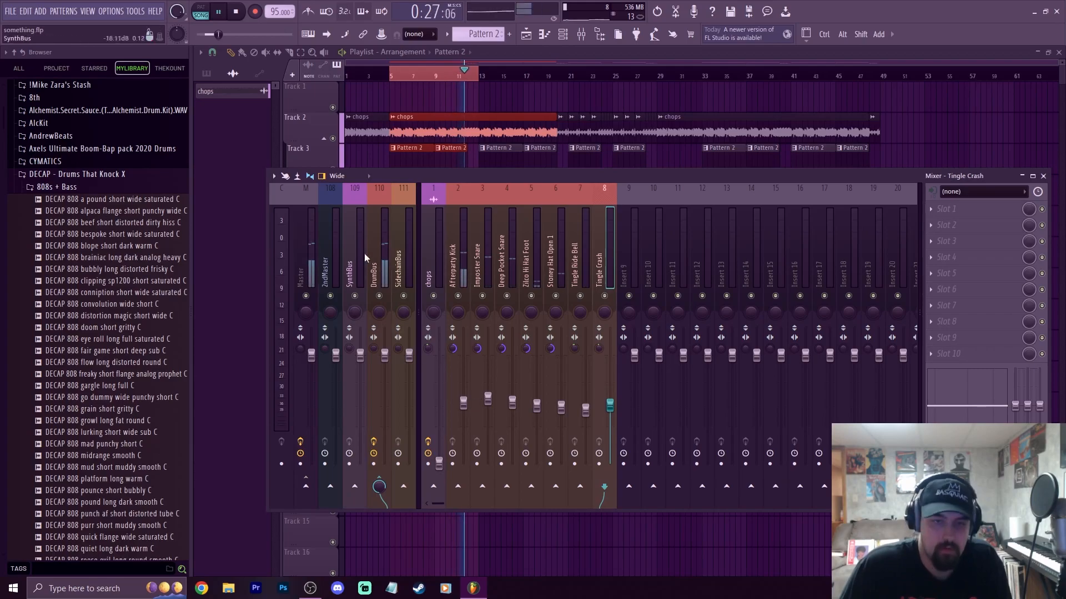
{"action": "left_click", "coordinate": [382, 255]}
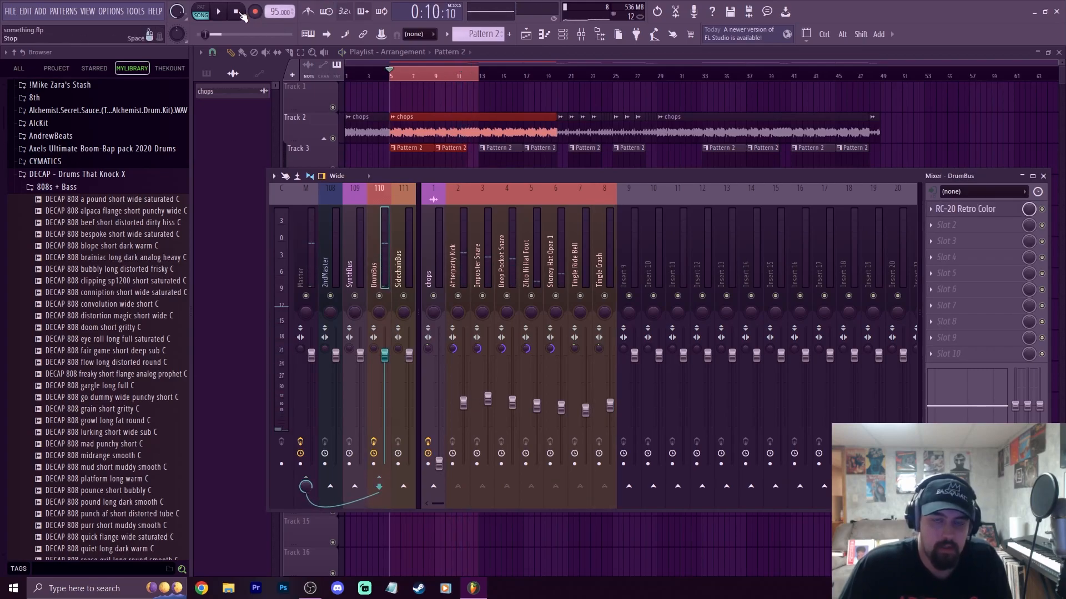
- Check the noise Follow and Amount settings in RC-20 on the DrumBus and close the plugin
{"action": "left_click", "coordinate": [966, 209]}
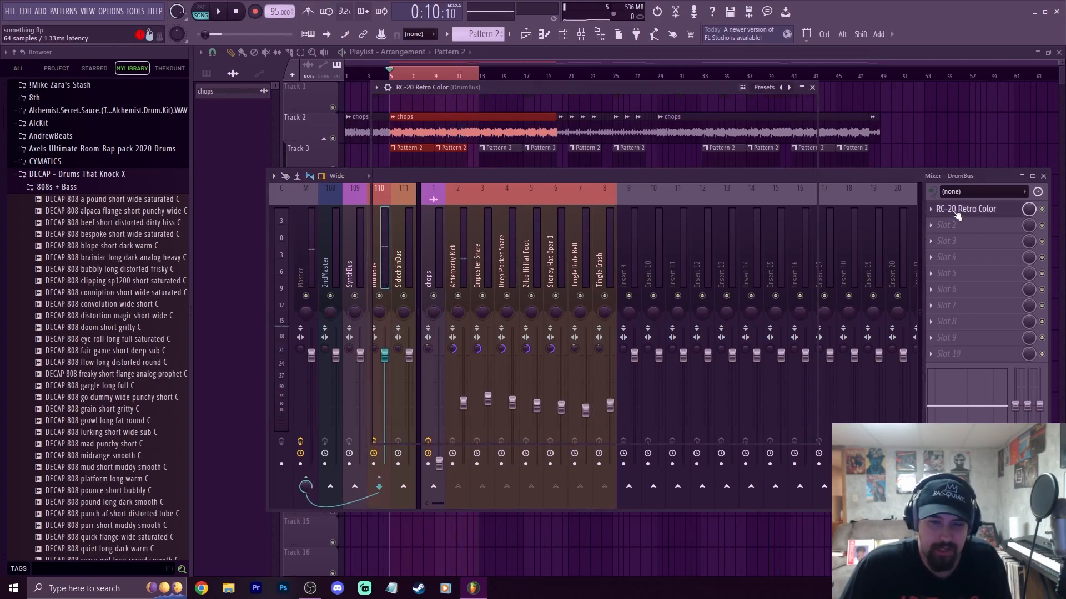
{"action": "mouse_move", "coordinate": [408, 258]}
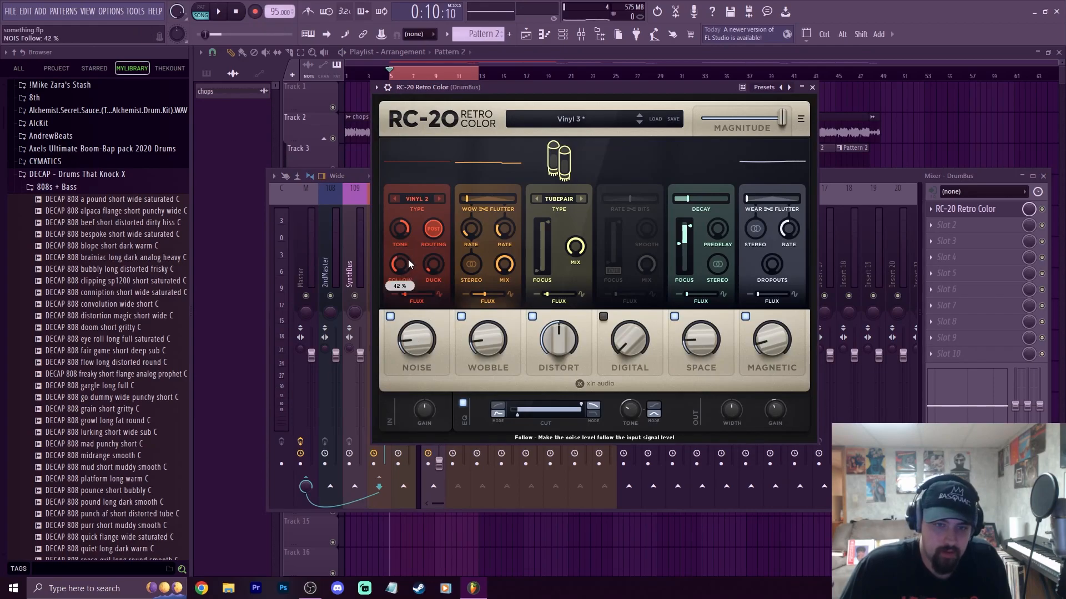
{"action": "mouse_move", "coordinate": [418, 341]}
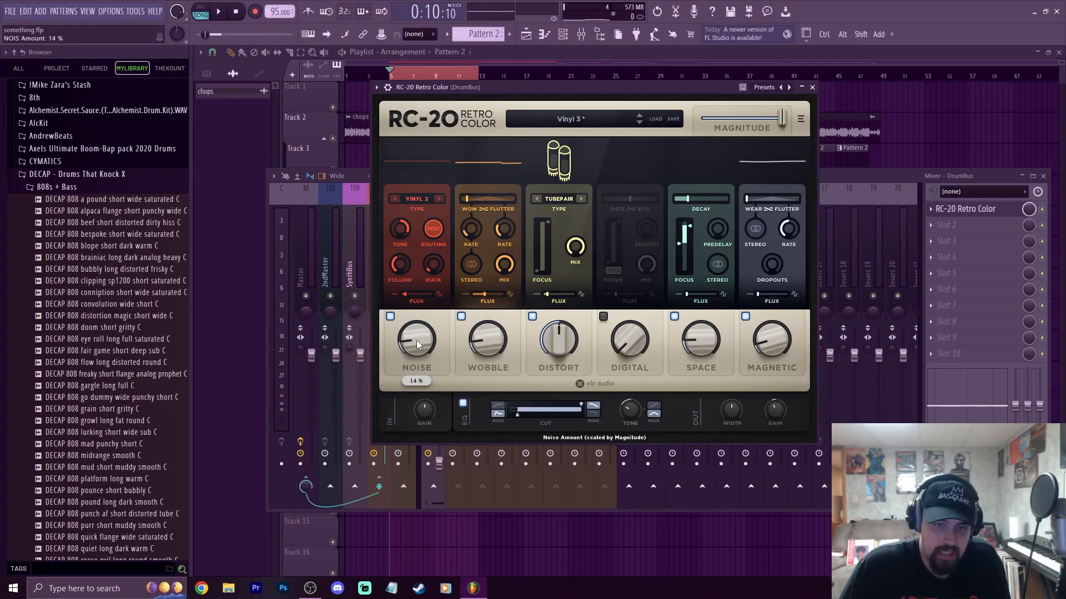
{"action": "left_click", "coordinate": [812, 87]}
- Play the loop, lower the Afterparty Kick fader slightly, set Imposter Snare's volume to 59% and stop playback
{"action": "key", "text": "space"}
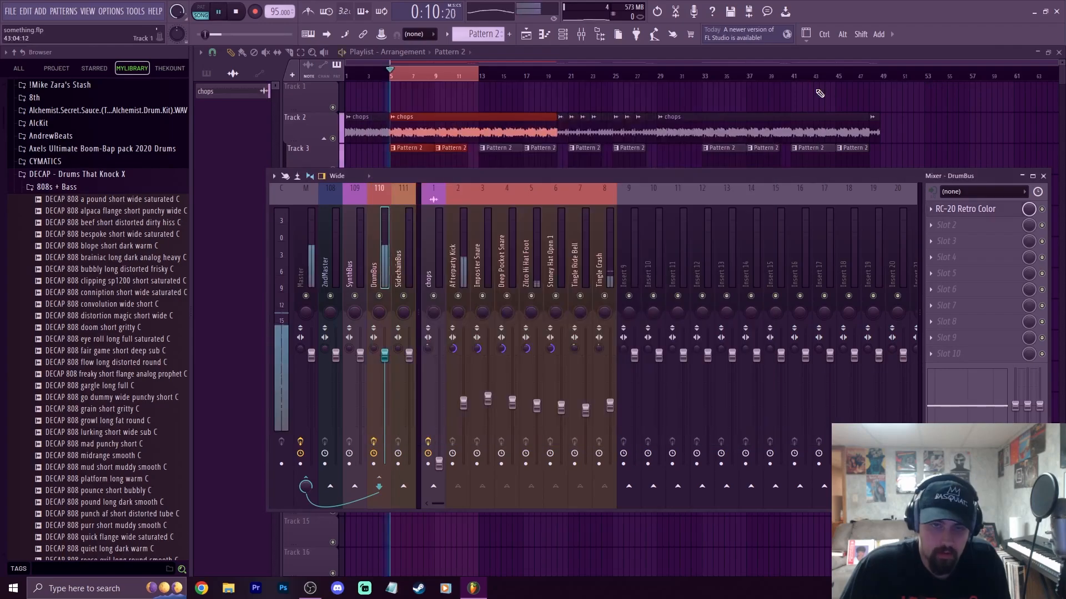
{"action": "left_click", "coordinate": [463, 404]}
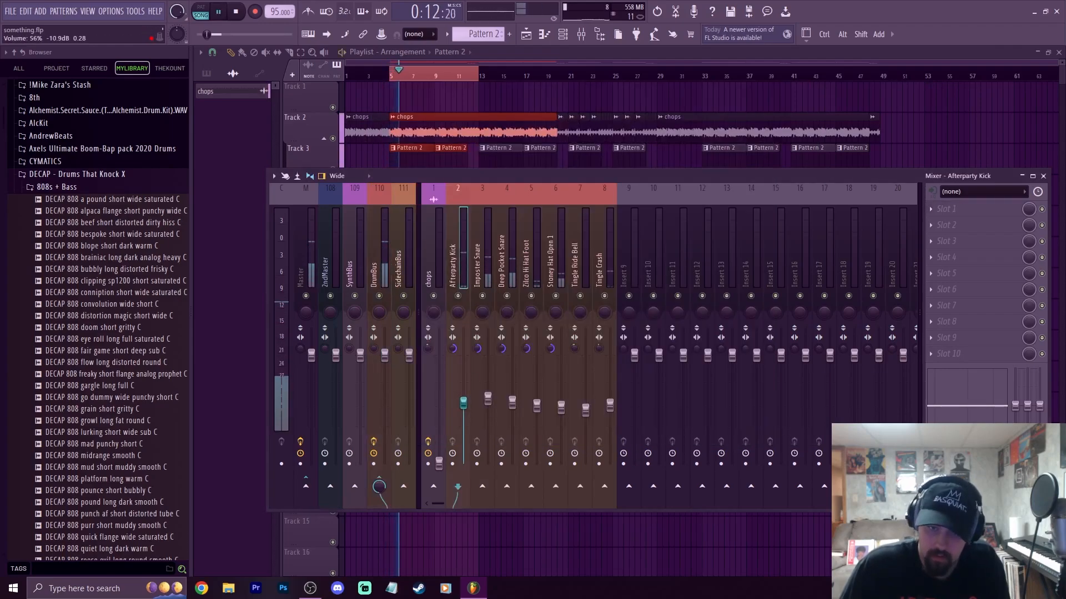
{"action": "left_click_drag", "start_coordinate": [463, 404], "coordinate": [463, 408]}
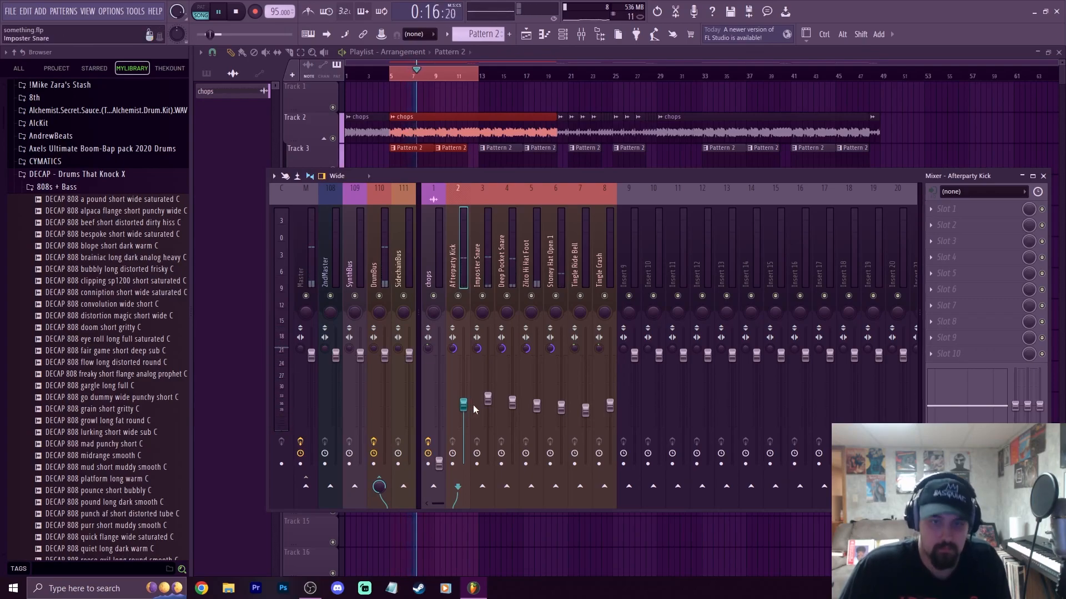
{"action": "left_click_drag", "start_coordinate": [488, 408], "coordinate": [488, 409]}
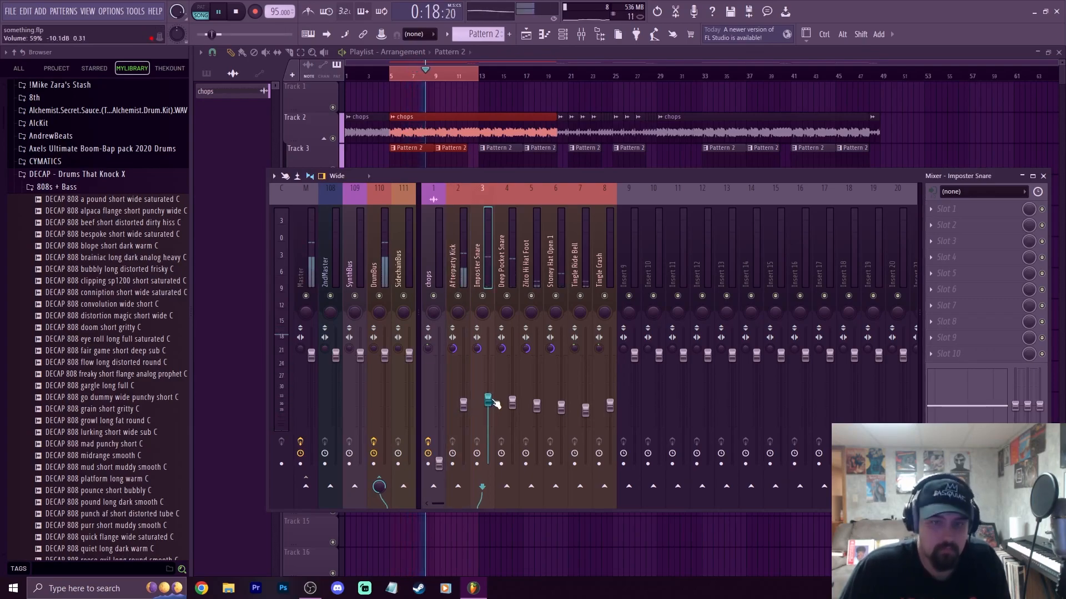
{"action": "key", "text": "space"}
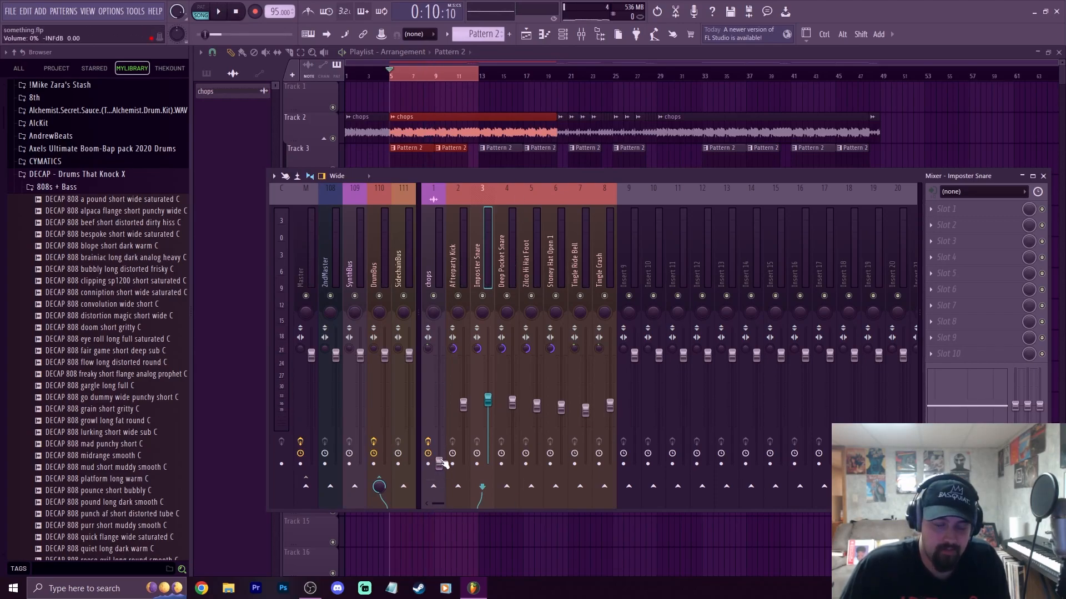
- Raise the chops fader from silence to sit level with the drum faders during playback, then stop
{"action": "key", "text": "space"}
{"action": "left_click_drag", "start_coordinate": [441, 461], "coordinate": [442, 405]}
{"action": "key", "text": "space"}
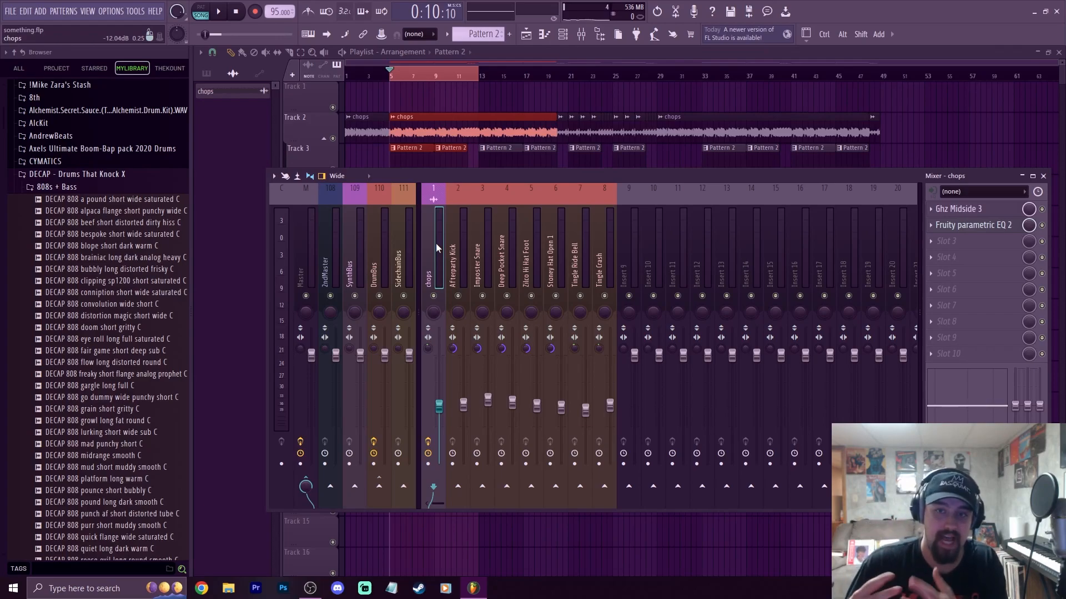
{"action": "left_click", "coordinate": [380, 260]}
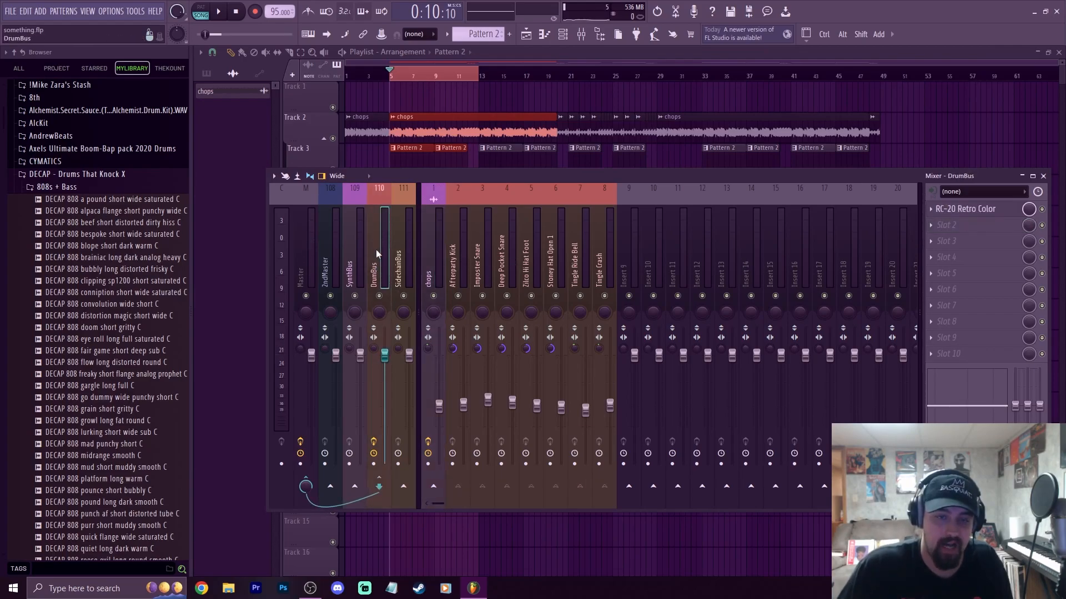
{"action": "left_click", "coordinate": [400, 267]}
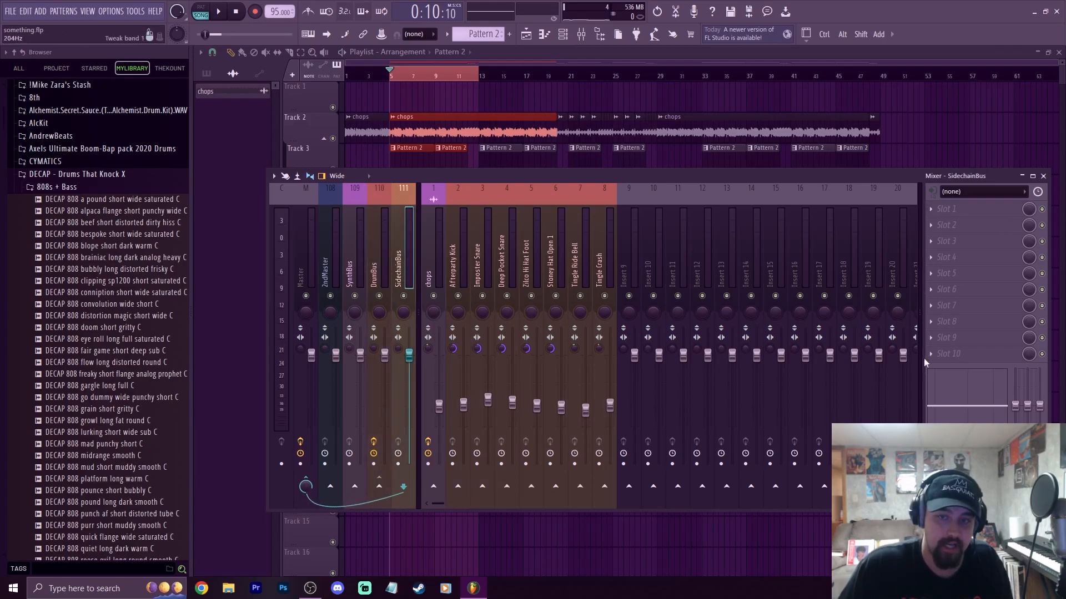
{"action": "left_click", "coordinate": [744, 274]}
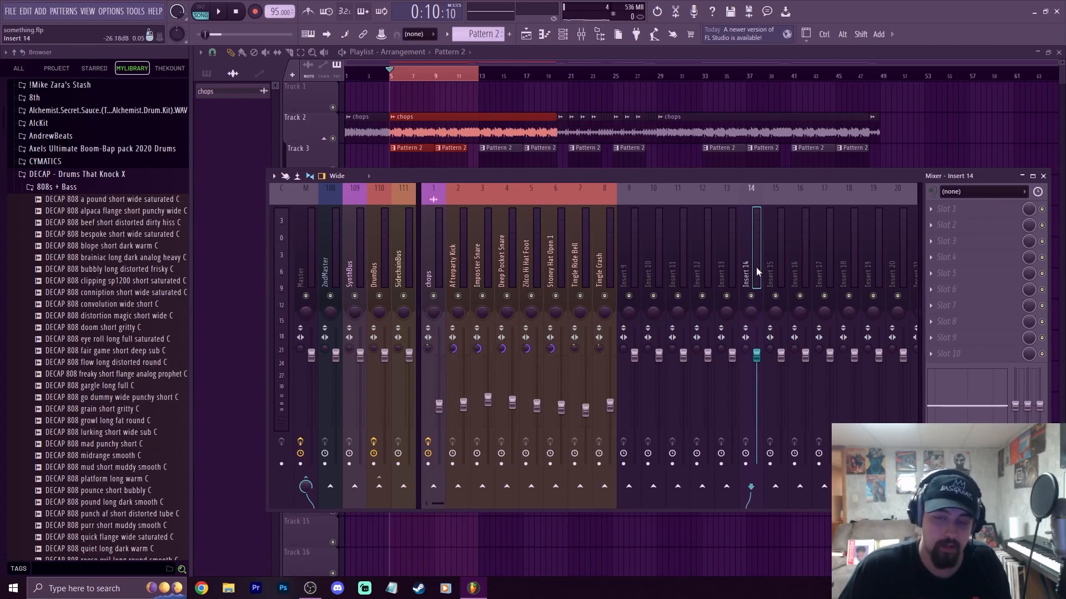
{"action": "right_click", "coordinate": [750, 268]}
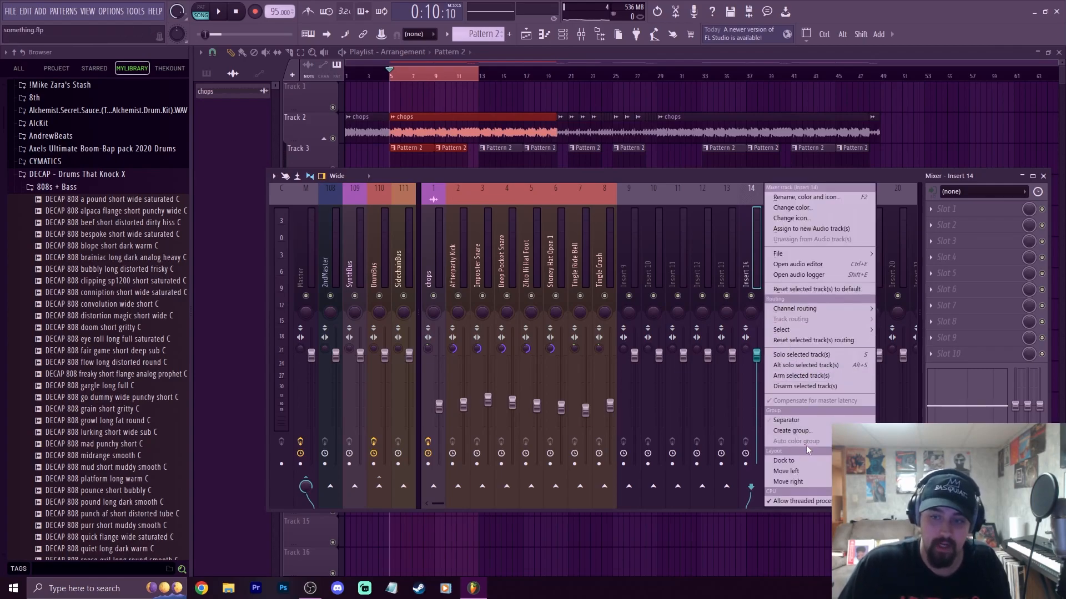
- Sidechain the DrumBus track to the SidechainBus track and select the chops track
{"action": "left_click", "coordinate": [379, 266]}
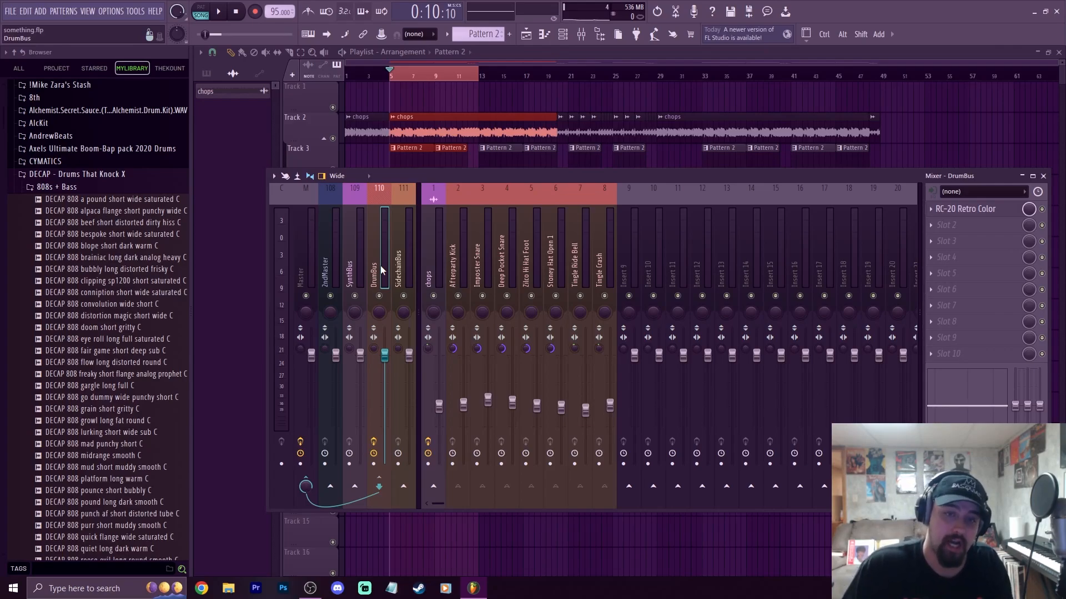
{"action": "right_click", "coordinate": [403, 491]}
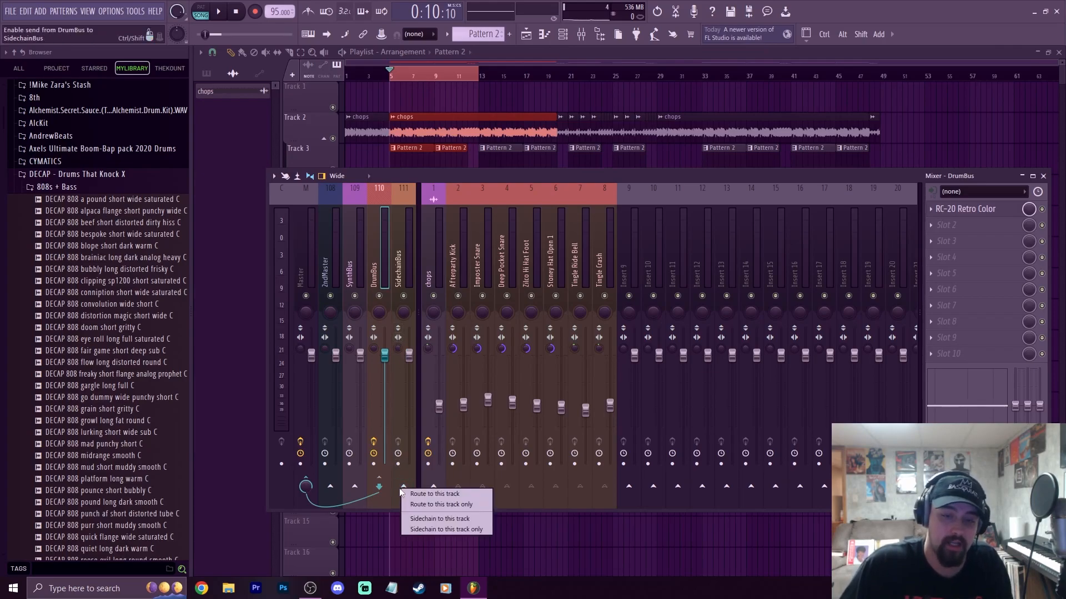
{"action": "left_click", "coordinate": [435, 519]}
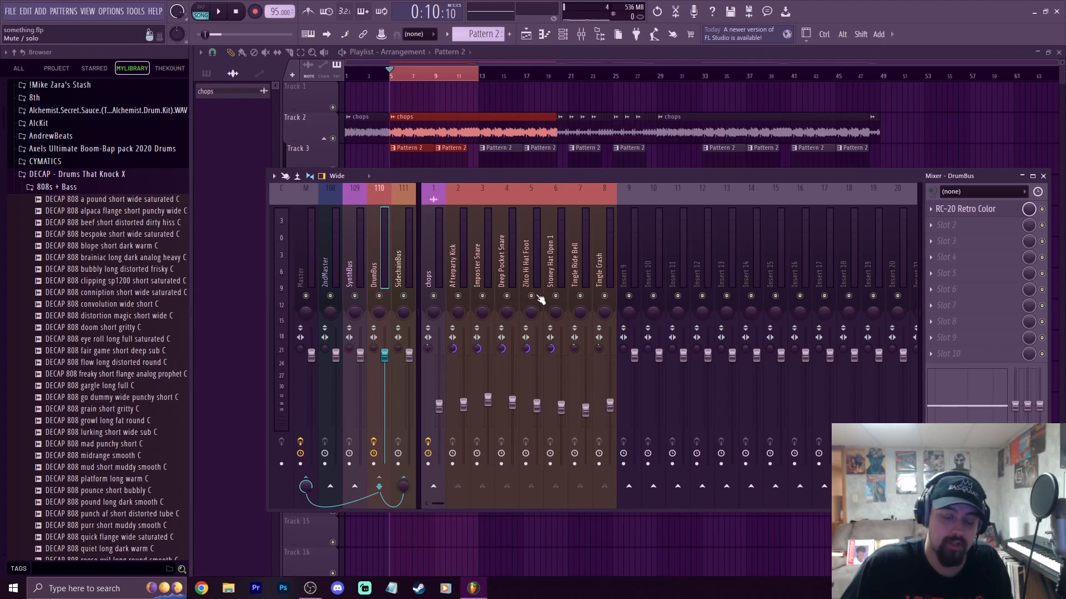
{"action": "left_click", "coordinate": [434, 262]}
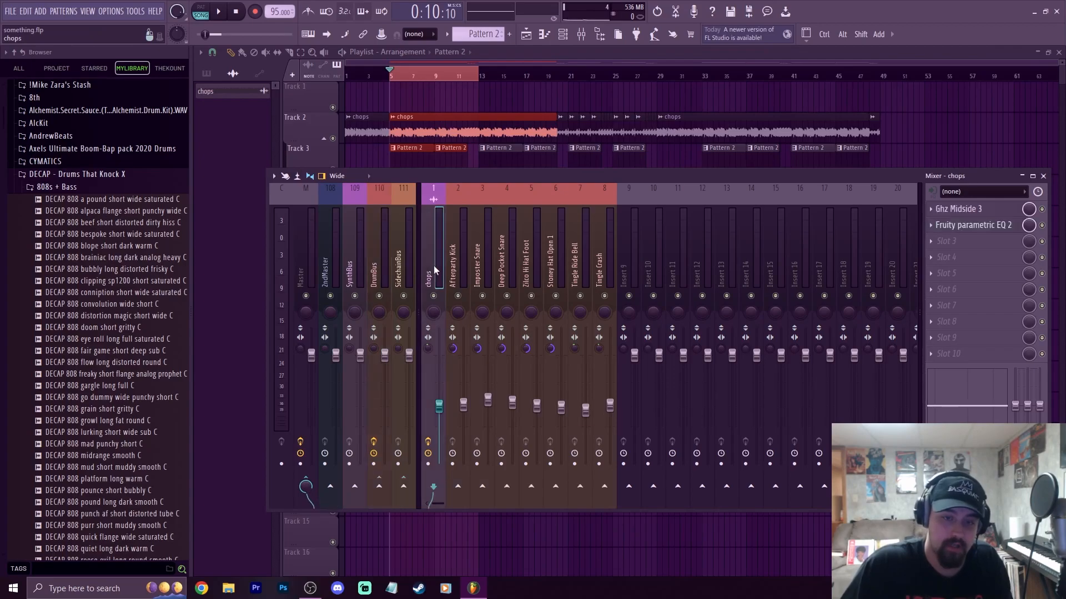
- Route the chops track only to the SidechainBus track and load Fruity Limiter in the SidechainBus's first effect slot
{"action": "right_click", "coordinate": [410, 494]}
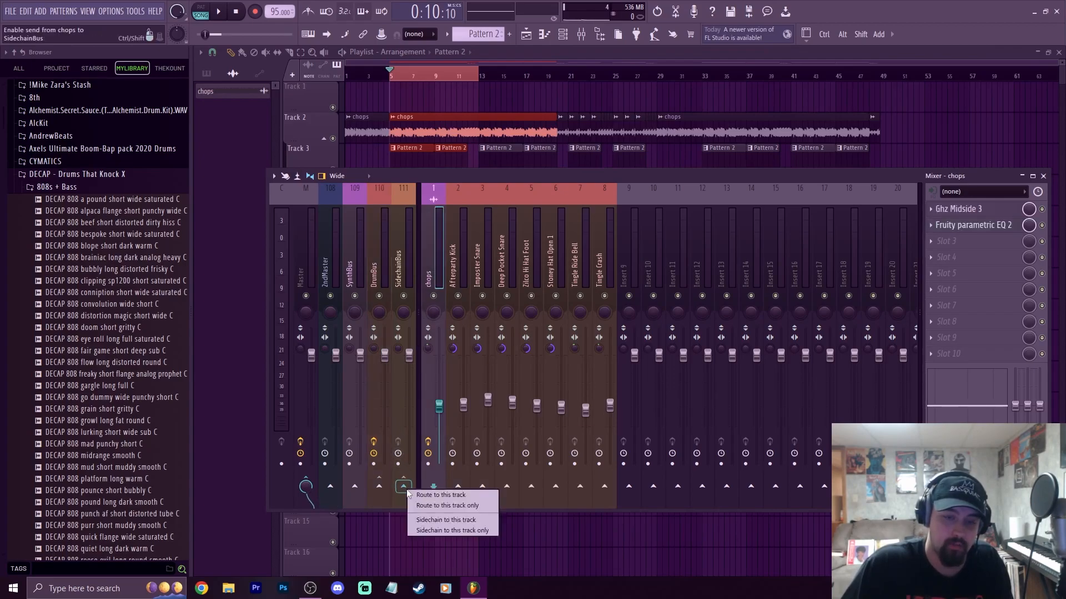
{"action": "left_click", "coordinate": [438, 504]}
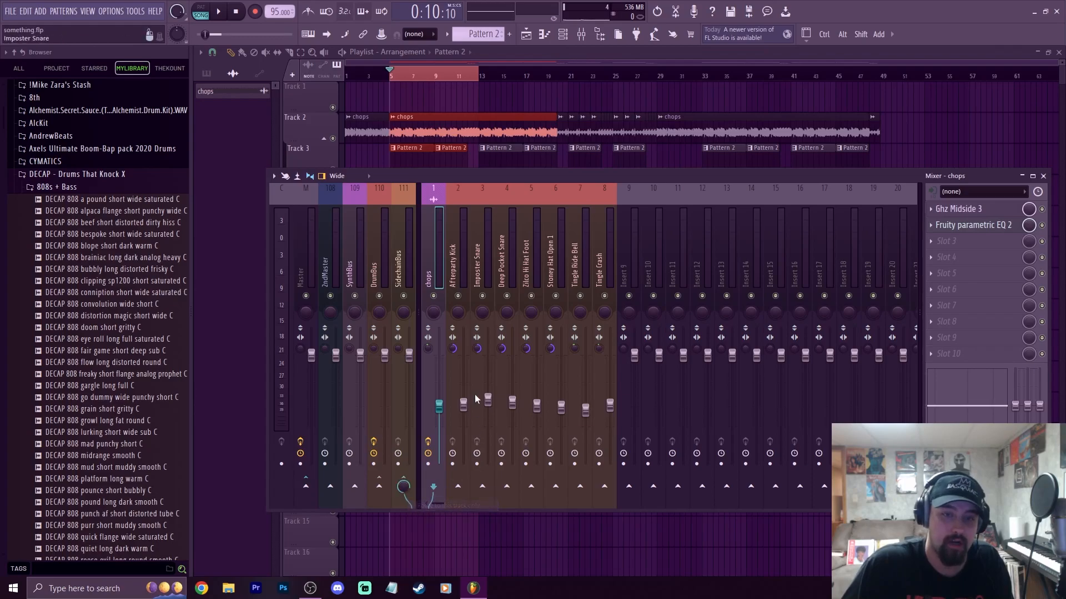
{"action": "left_click", "coordinate": [405, 273]}
{"action": "left_click", "coordinate": [932, 210]}
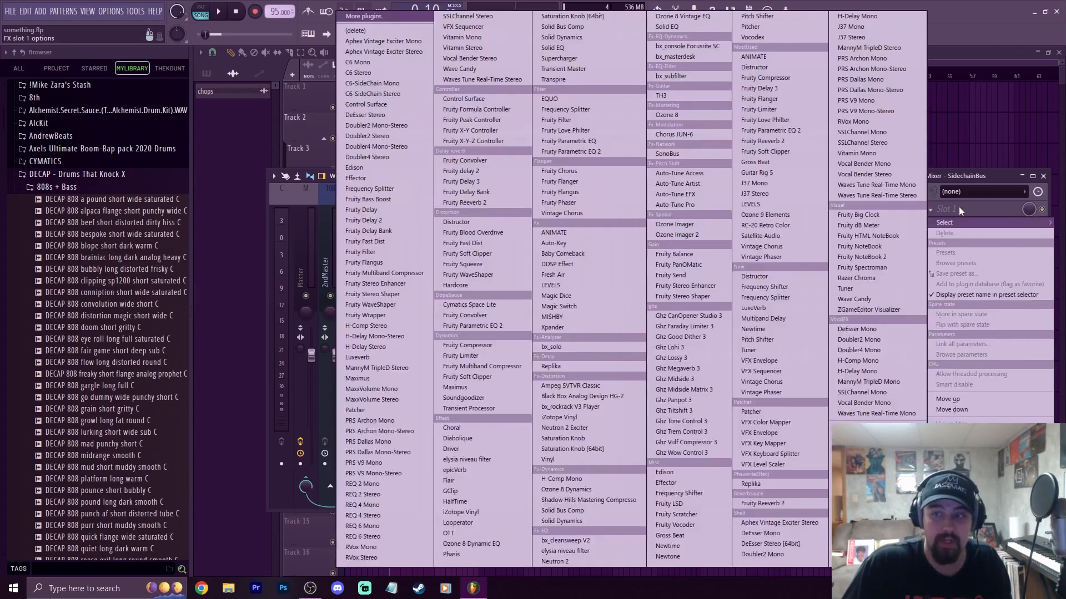
{"action": "left_click", "coordinate": [779, 111]}
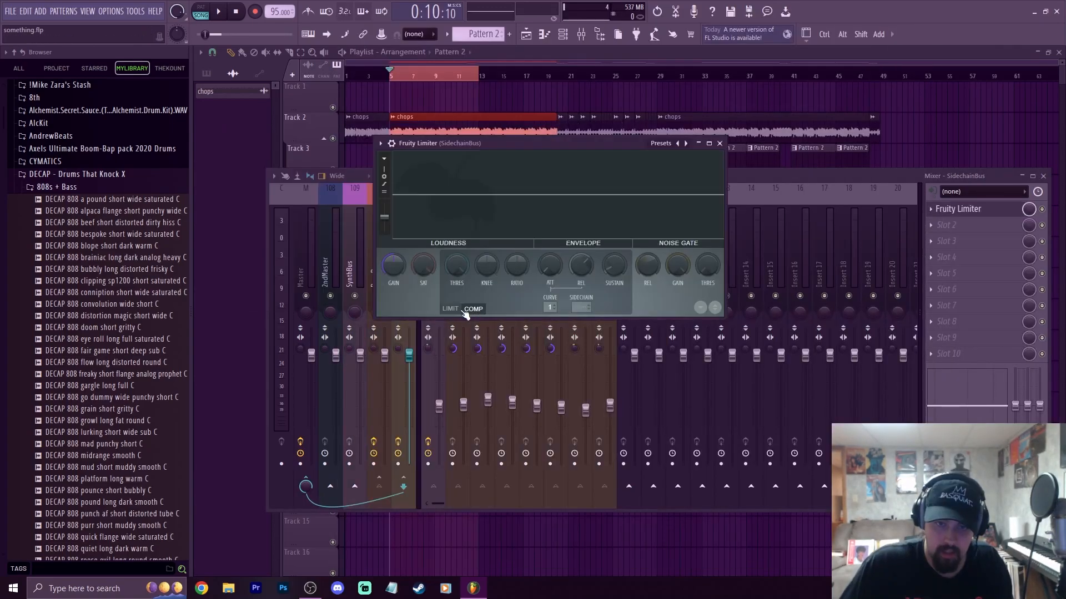
- Put Fruity Limiter in COMP mode and choose DrumBus as its sidechain input
{"action": "left_click", "coordinate": [450, 310]}
{"action": "left_click", "coordinate": [473, 308]}
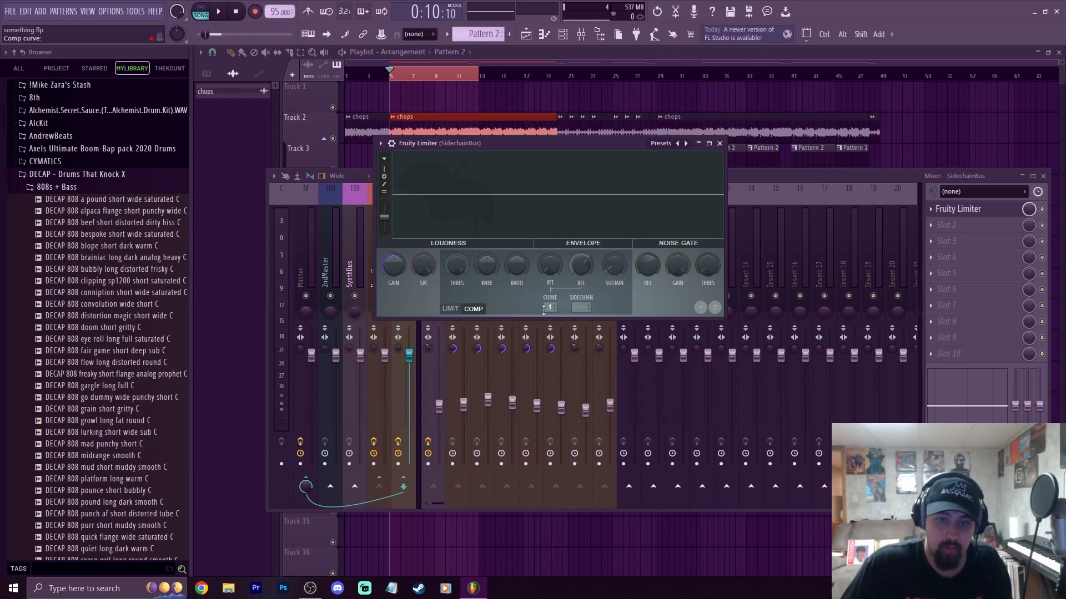
{"action": "left_click", "coordinate": [581, 307]}
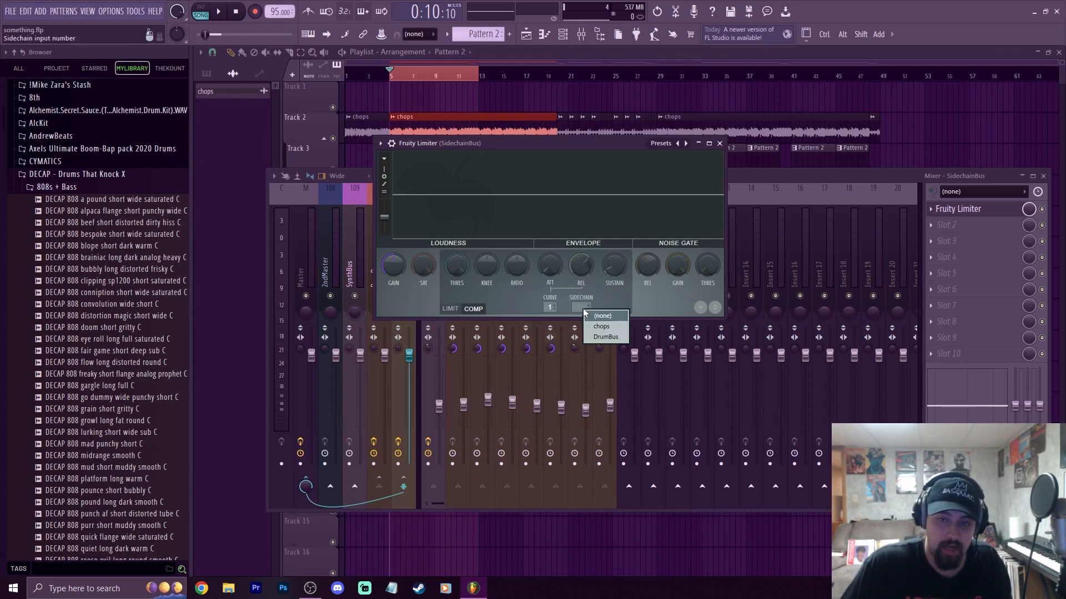
{"action": "left_click", "coordinate": [607, 337]}
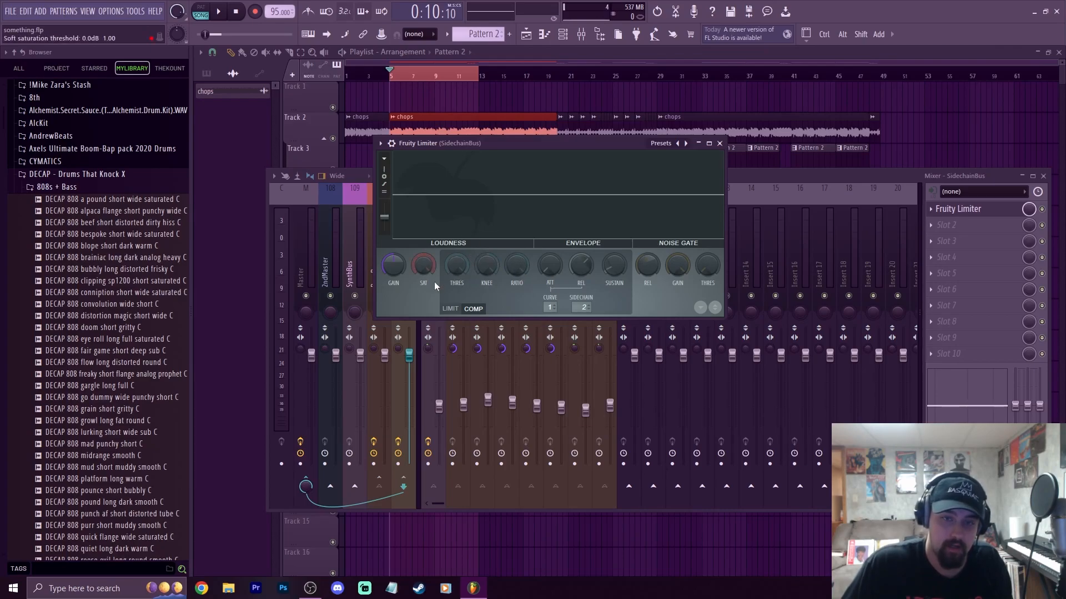
- During playback, lower the SidechainBus compressor threshold and raise its knee and ratio for audible ducking, then stop
{"action": "mouse_move", "coordinate": [460, 268]}
{"action": "left_mouse_down"}
{"action": "mouse_move", "coordinate": [563, 209]}
{"action": "mouse_move", "coordinate": [555, 228]}
{"action": "mouse_move", "coordinate": [514, 207]}
{"action": "mouse_move", "coordinate": [624, 206]}
{"action": "mouse_move", "coordinate": [602, 217]}
{"action": "mouse_move", "coordinate": [607, 207]}
{"action": "mouse_move", "coordinate": [542, 148]}
{"action": "mouse_move", "coordinate": [466, 259]}
{"action": "left_mouse_up"}
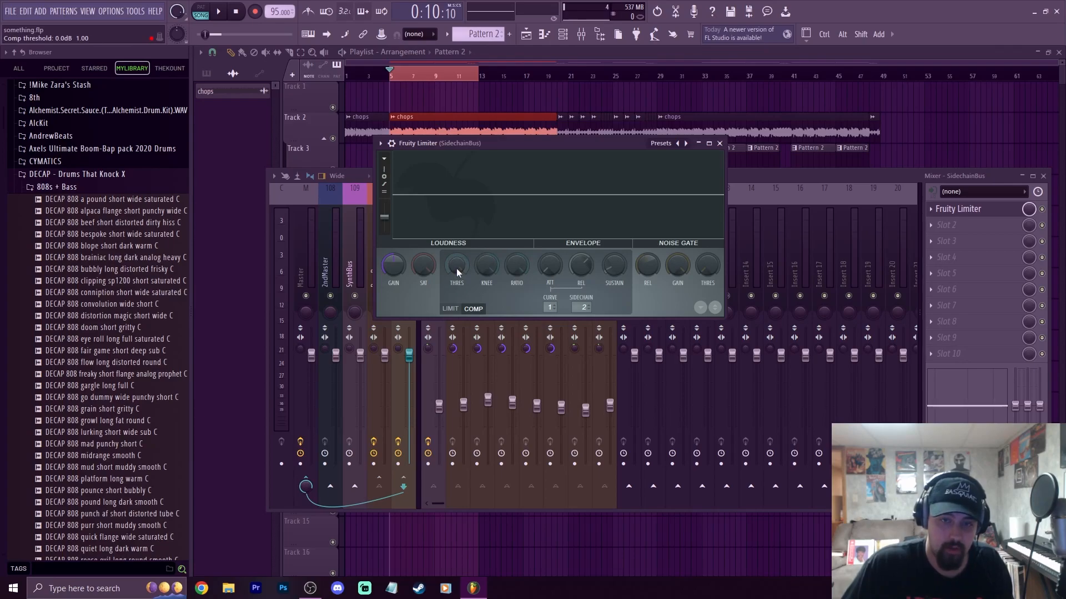
{"action": "key", "text": "space"}
{"action": "left_click_drag", "start_coordinate": [457, 268], "coordinate": [457, 372]}
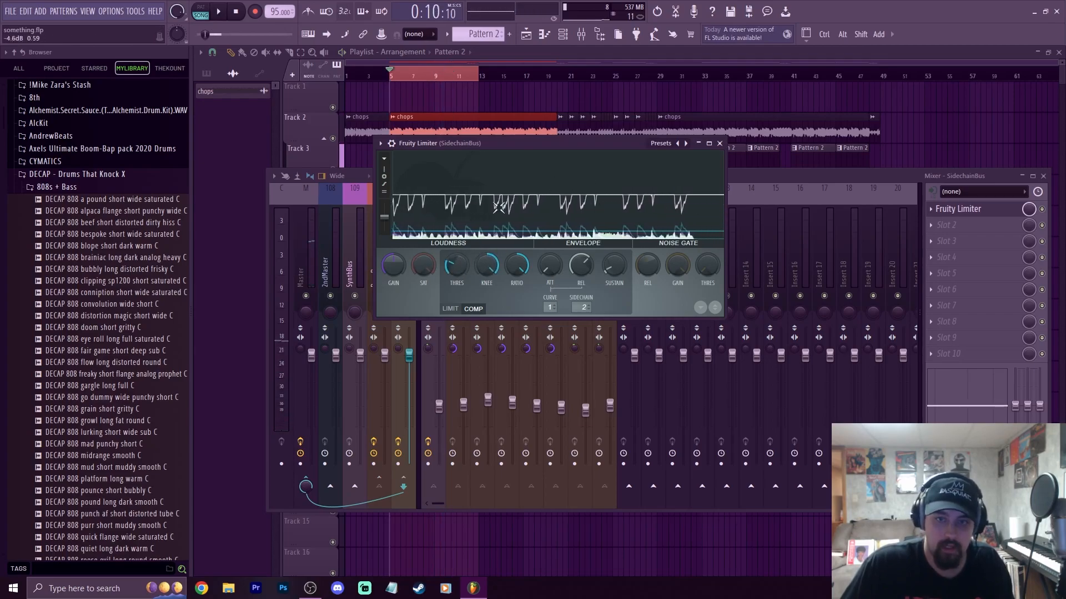
{"action": "key", "text": "space"}
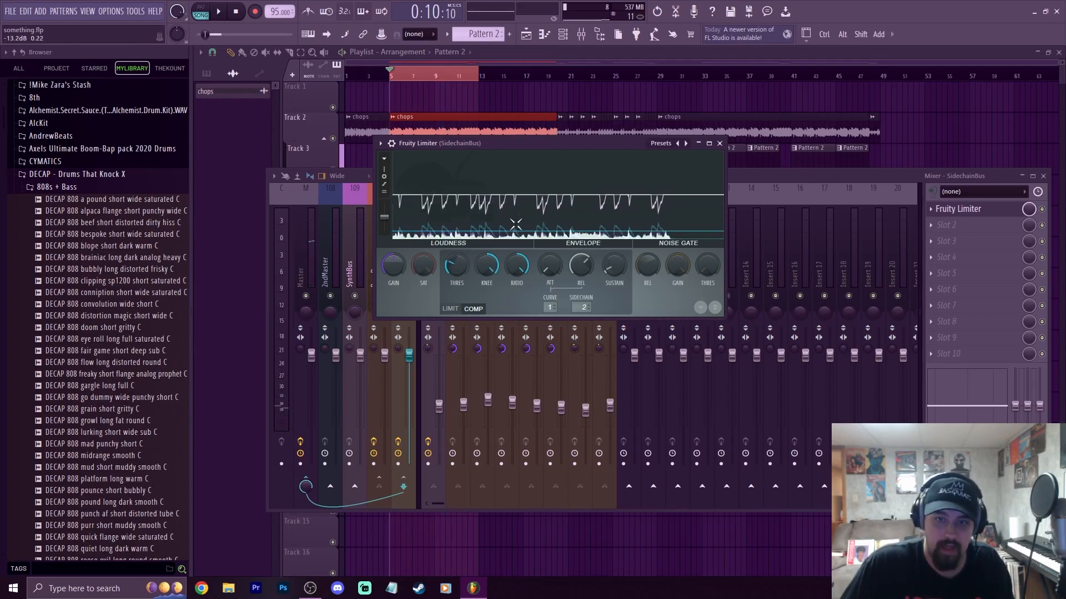
- Pause Fruity Limiter's graph in an enlarged window to examine the ducking curve, then shrink the window
{"action": "left_click", "coordinate": [599, 238]}
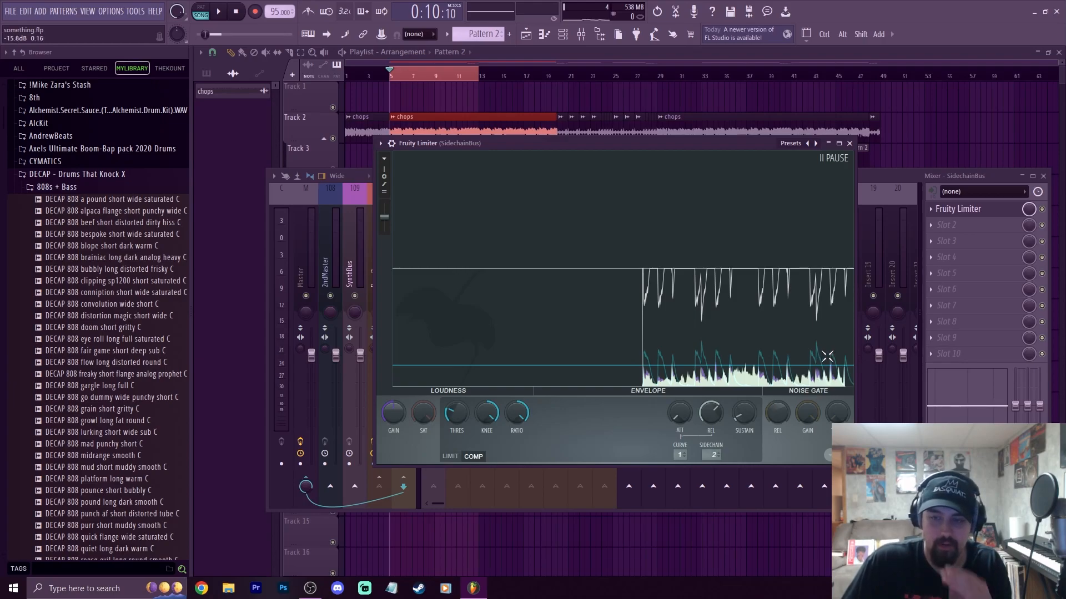
{"action": "left_click", "coordinate": [819, 191]}
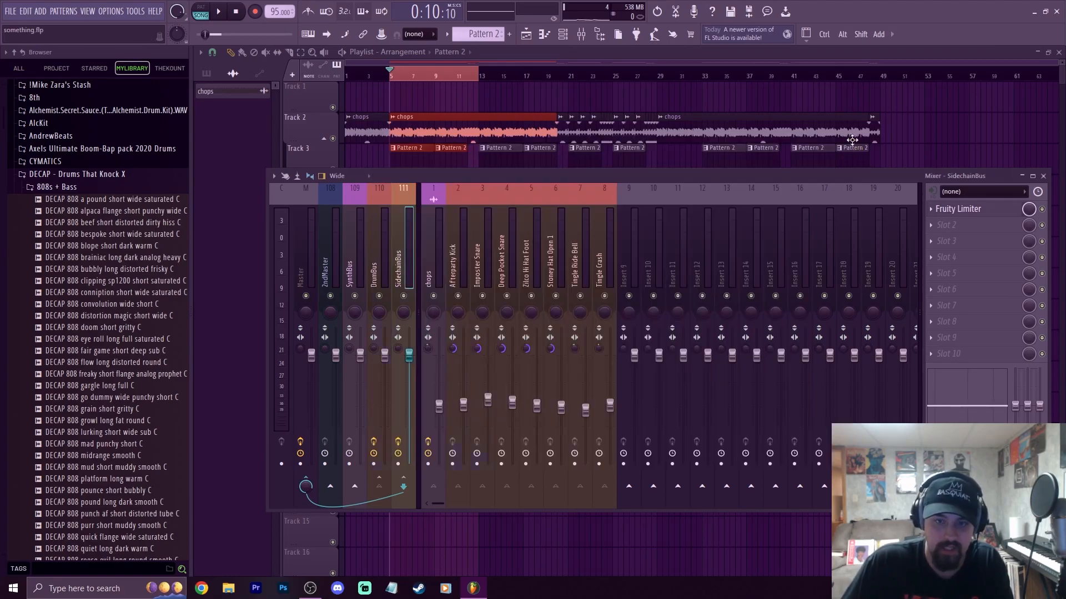
{"action": "left_click_drag", "start_coordinate": [853, 465], "coordinate": [746, 348]}
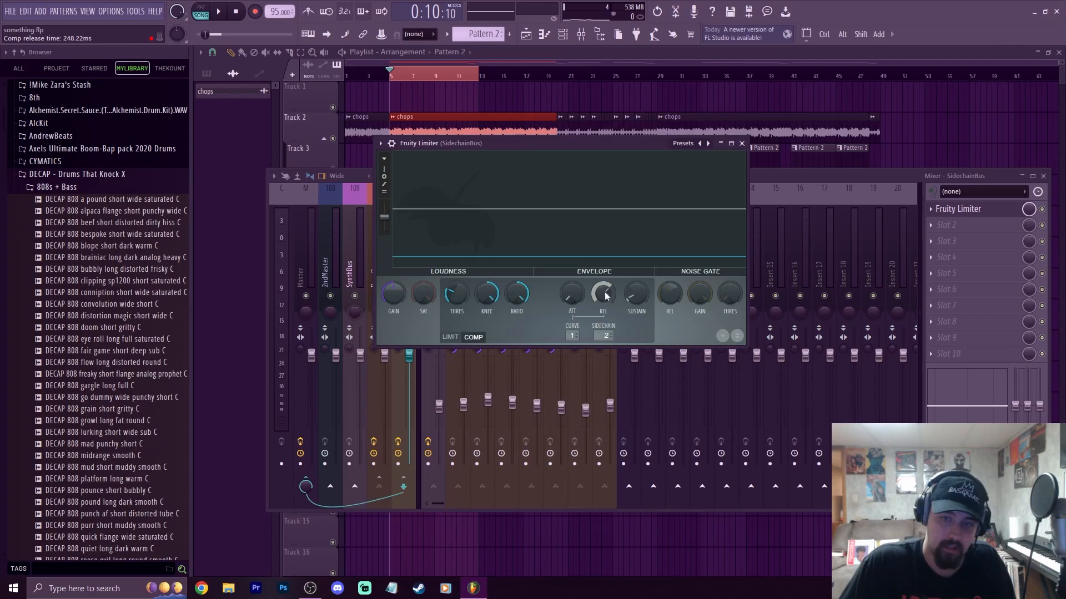
- Play the loop with the sidechain compressor's release raised to about 502 ms, shorten the release and stop playback
{"action": "scroll", "coordinate": [608, 295], "scroll_direction": "down", "scroll_amount": 2}
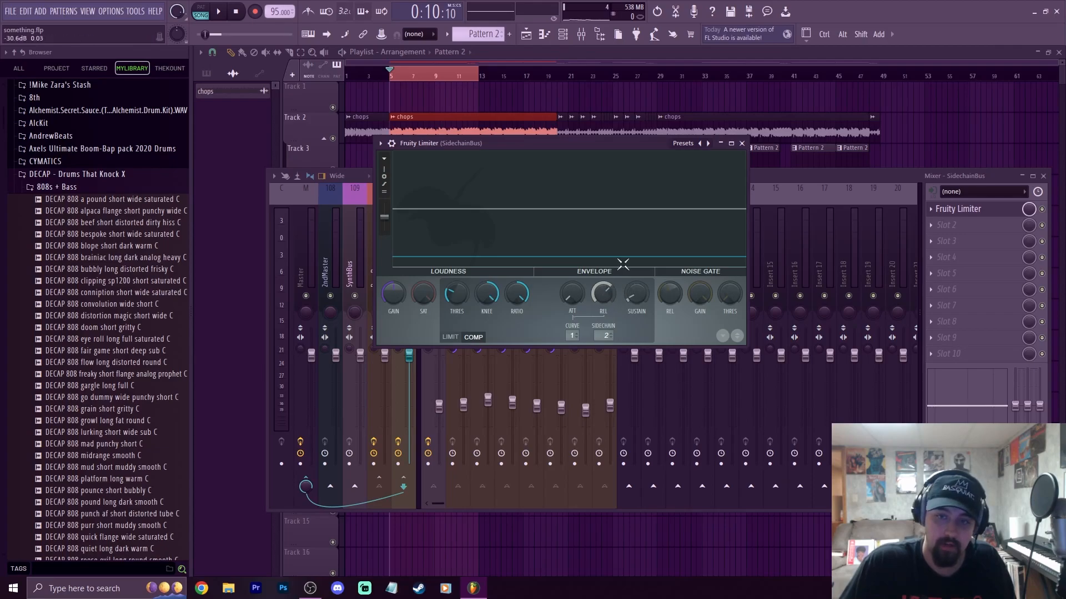
{"action": "key", "text": "space"}
{"action": "mouse_move", "coordinate": [608, 295]}
{"action": "left_mouse_down"}
{"action": "mouse_move", "coordinate": [608, 355]}
{"action": "mouse_move", "coordinate": [608, 300]}
{"action": "left_mouse_up"}
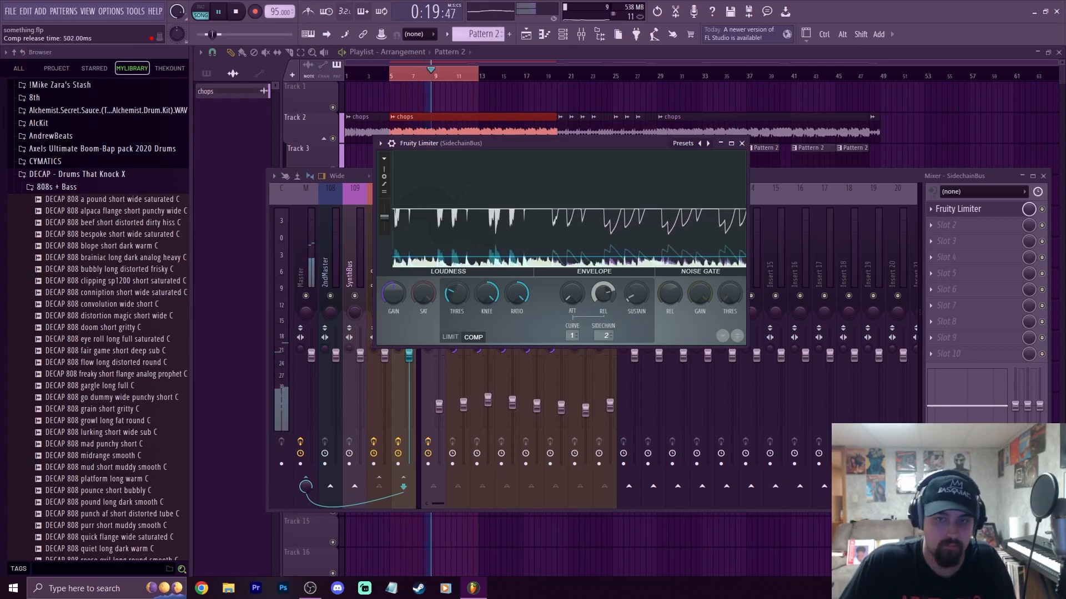
{"action": "left_click_drag", "start_coordinate": [603, 294], "coordinate": [603, 331]}
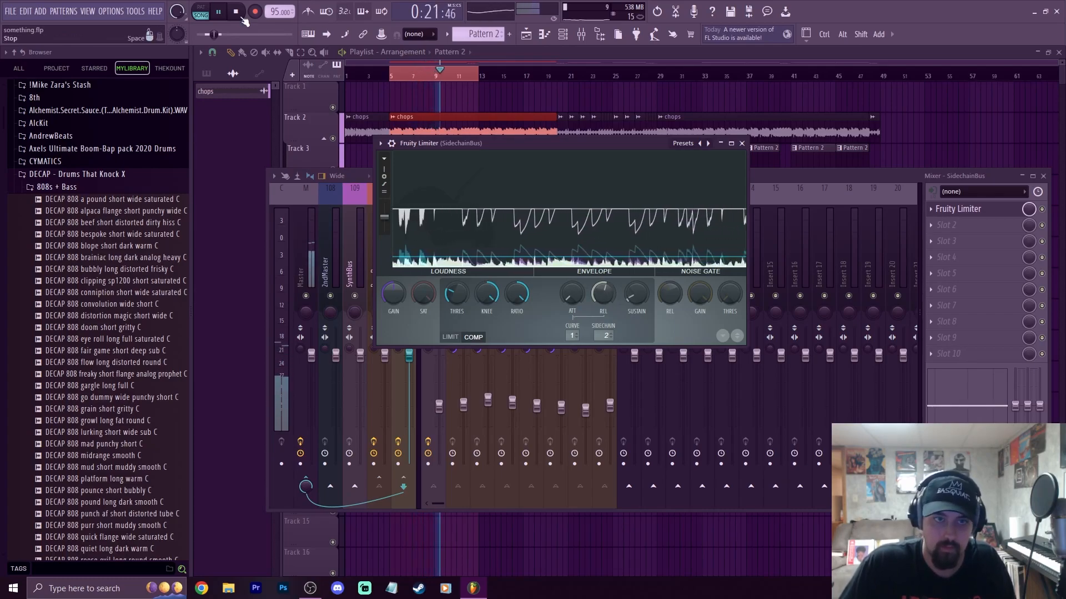
{"action": "key", "text": "space"}
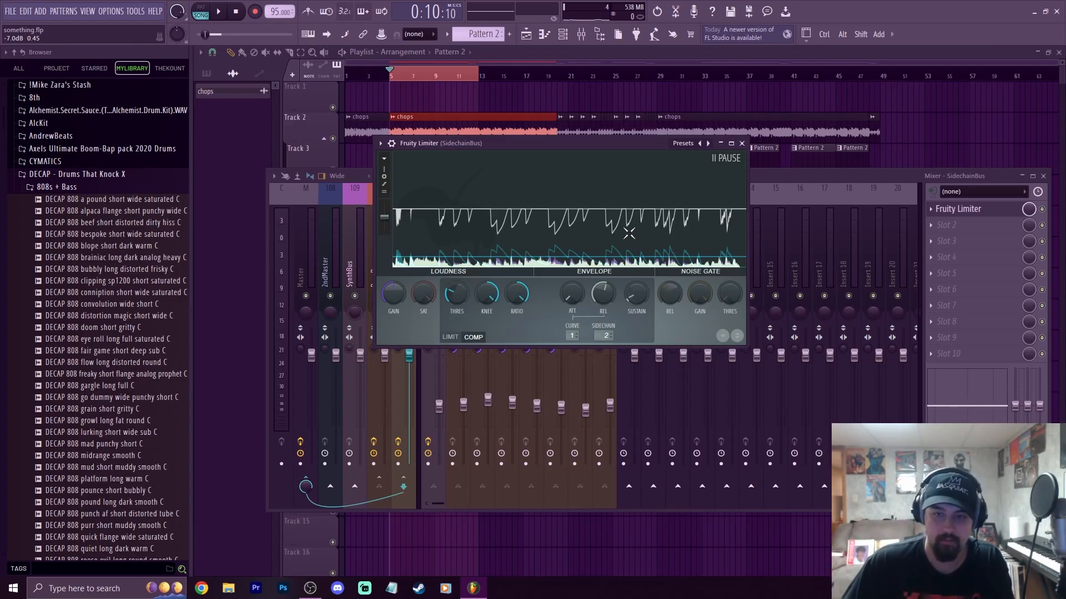
- Fine-tune the sidechain compressor's release while the loop plays, then stop and close Fruity Limiter
{"action": "key", "text": "space"}
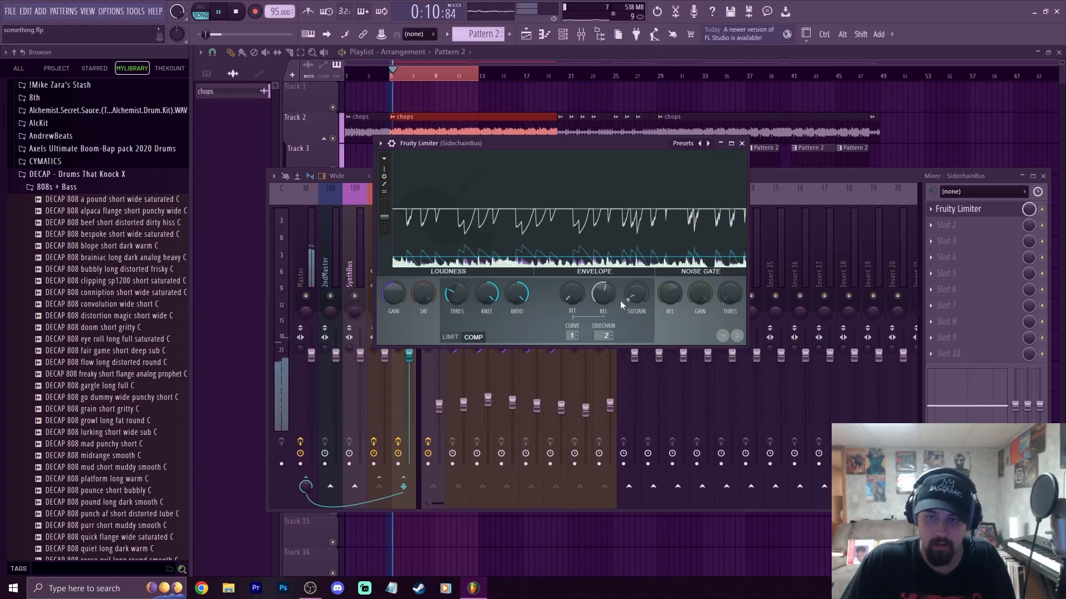
{"action": "left_click_drag", "start_coordinate": [604, 294], "coordinate": [603, 299]}
{"action": "key", "text": "space"}
{"action": "key", "text": "Escape"}
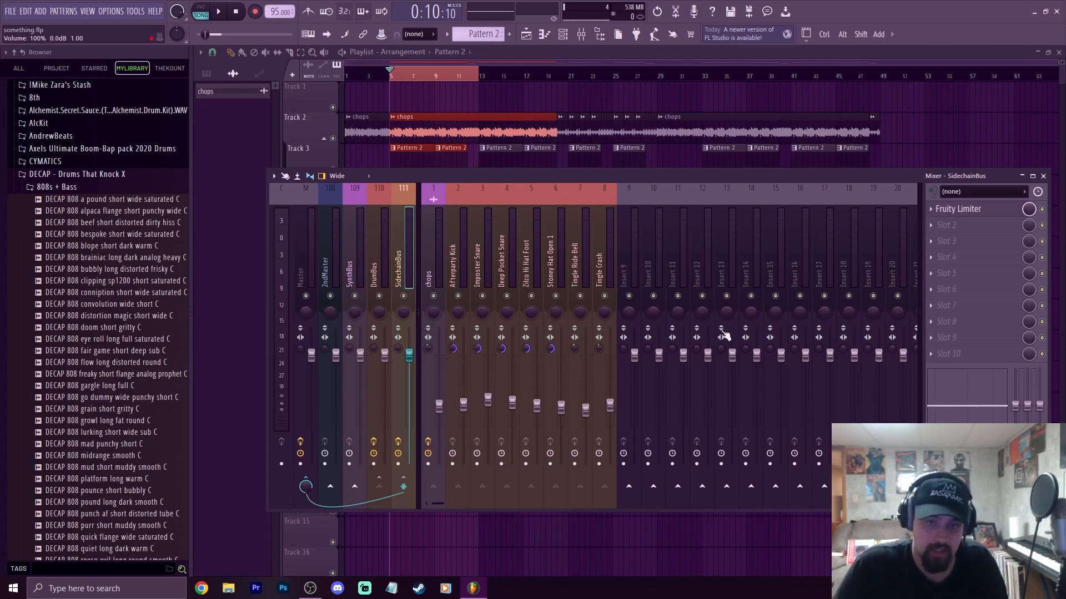
- Select the Master track and play the loop briefly to check its output level
{"action": "left_click", "coordinate": [306, 266]}
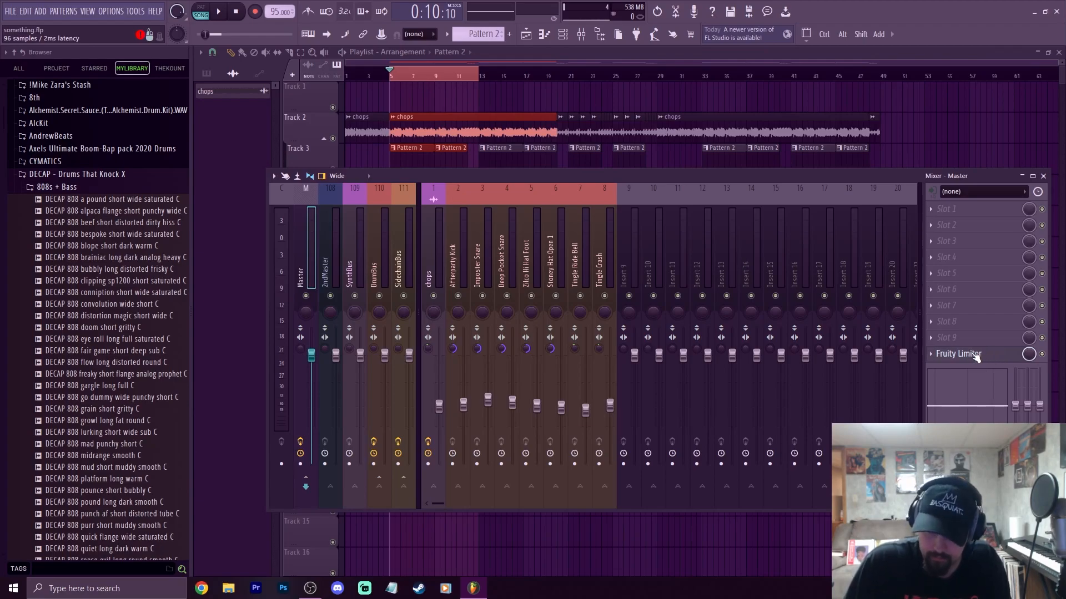
{"action": "key", "text": "space"}
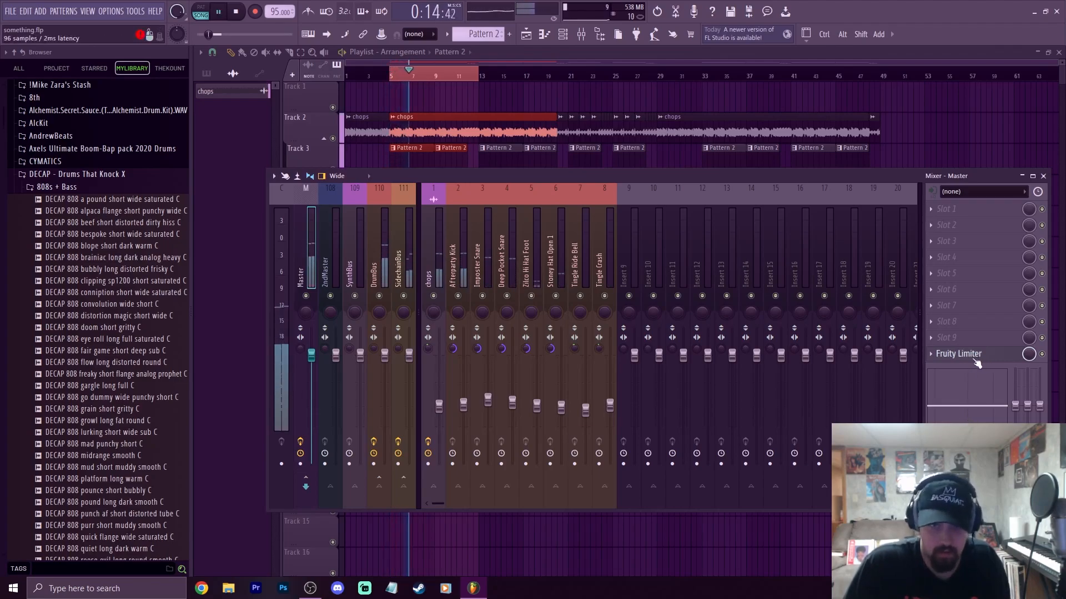
{"action": "key", "text": "space"}
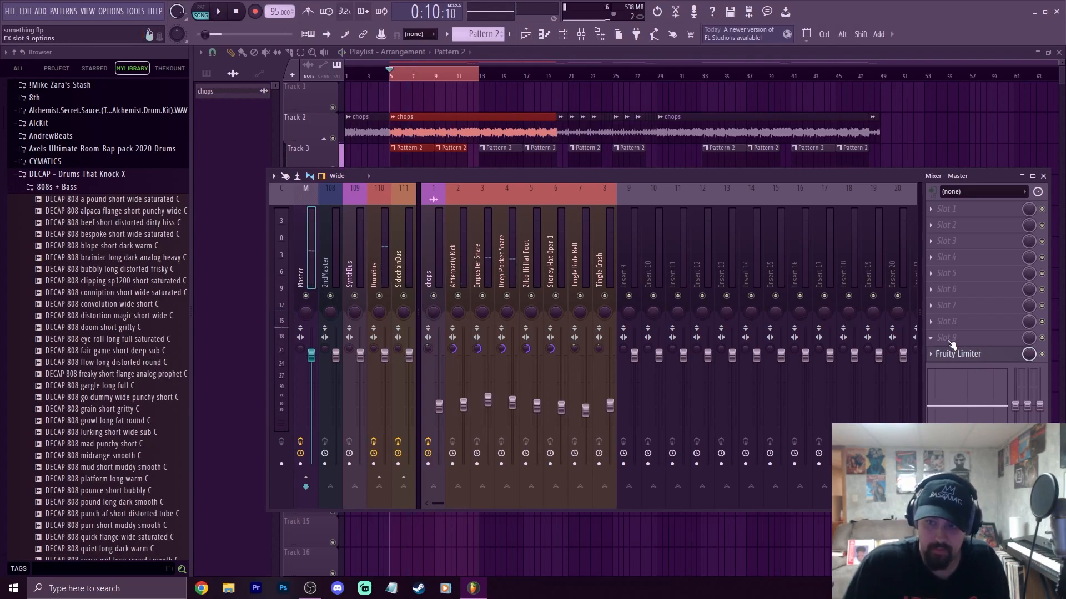
- Load Fruity Soft Clipper in slot 9 and Fruity Compressor in slot 8 of the Master track
{"action": "left_click_drag", "start_coordinate": [889, 175], "coordinate": [779, 134]}
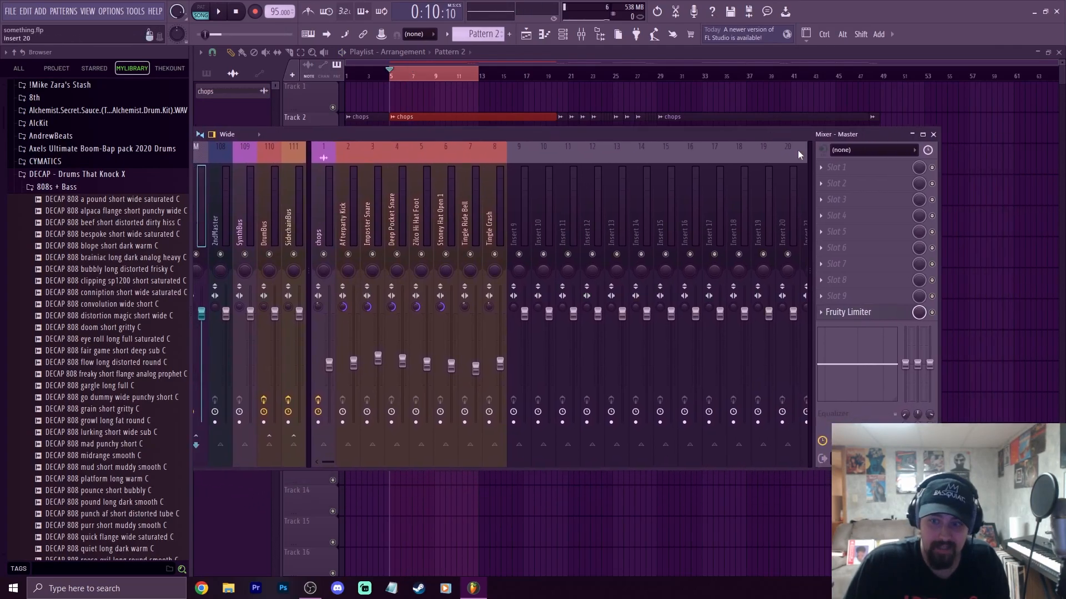
{"action": "left_click", "coordinate": [834, 296]}
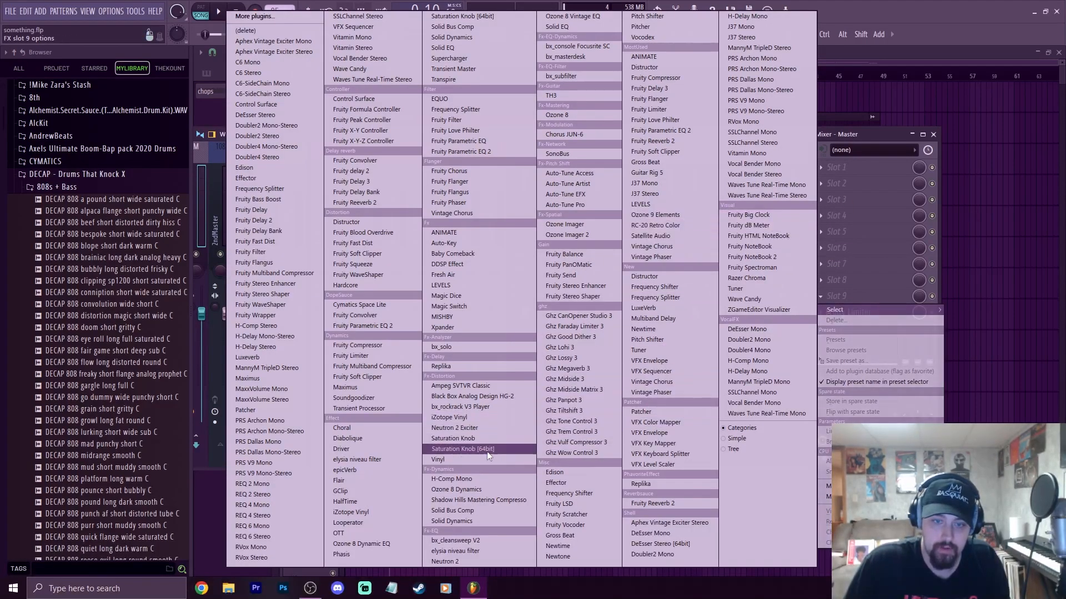
{"action": "left_click", "coordinate": [654, 151]}
{"action": "left_click", "coordinate": [839, 280]}
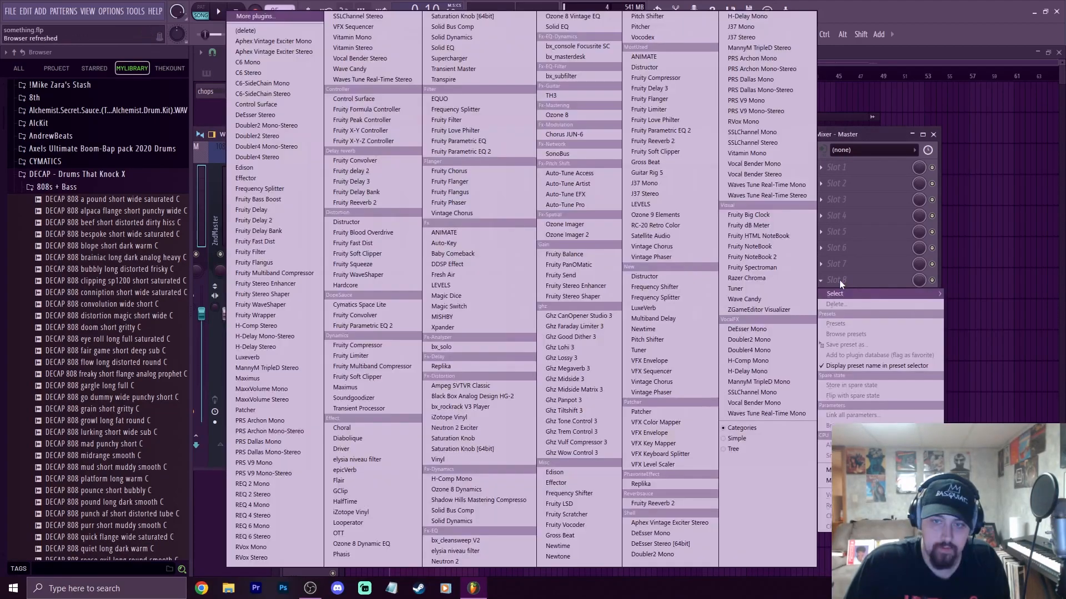
{"action": "left_click", "coordinate": [657, 78]}
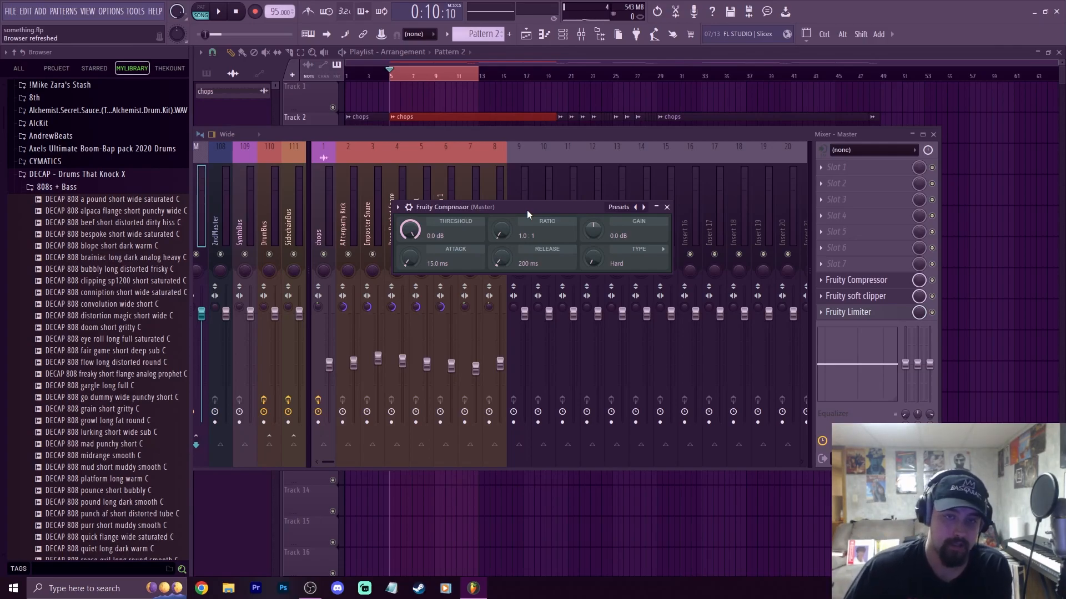
{"action": "left_click_drag", "start_coordinate": [537, 209], "coordinate": [491, 198]}
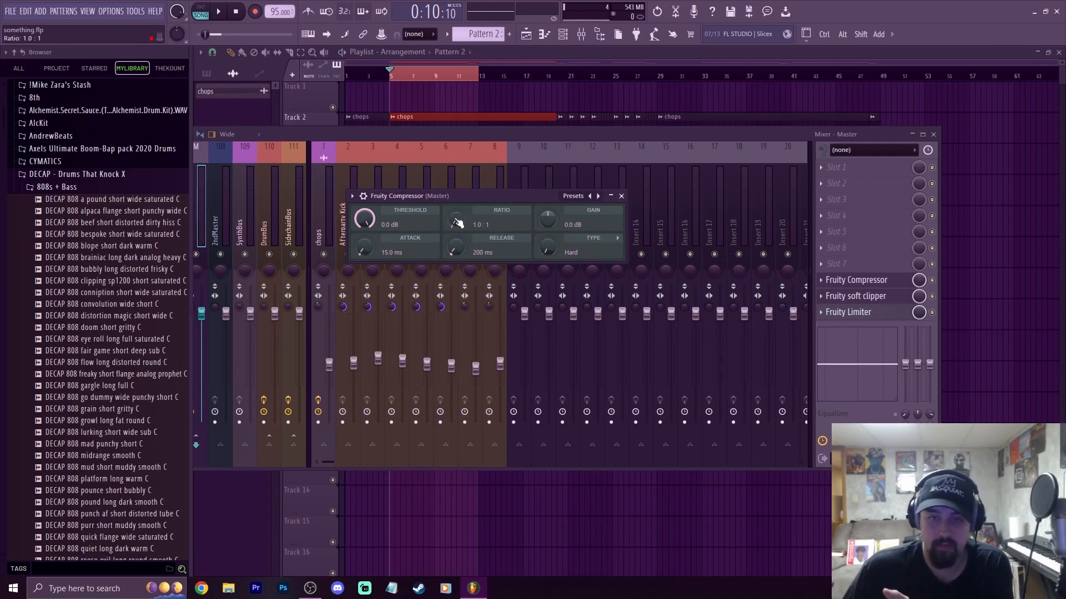
- Set the Master compressor's attack to 58.1 ms, release to 275 ms and ratio to 5.5:1
{"action": "left_click_drag", "start_coordinate": [454, 219], "coordinate": [454, 222]}
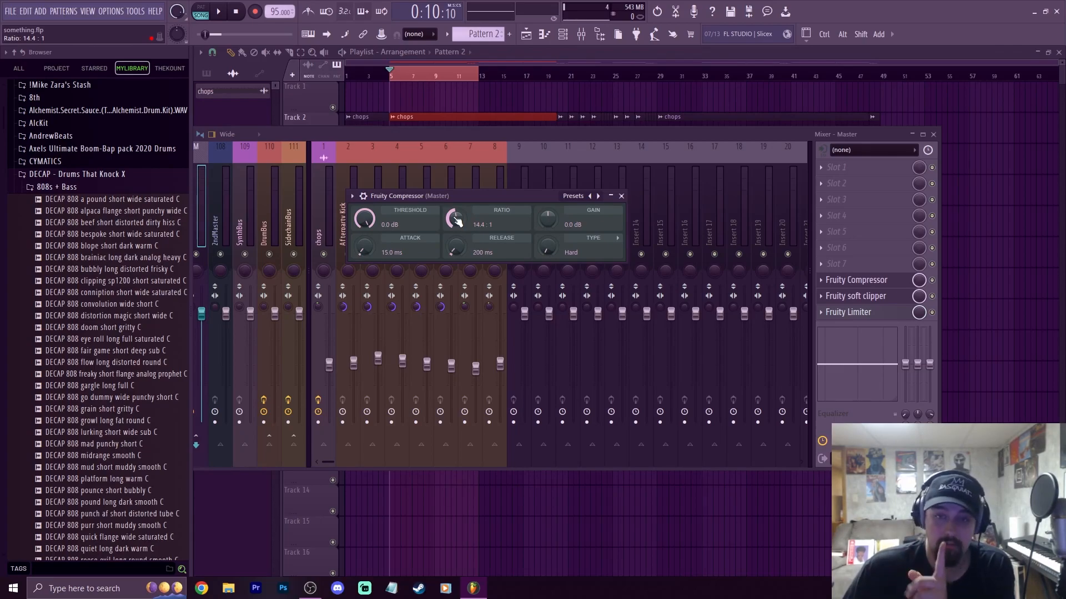
{"action": "left_click_drag", "start_coordinate": [456, 220], "coordinate": [457, 238]}
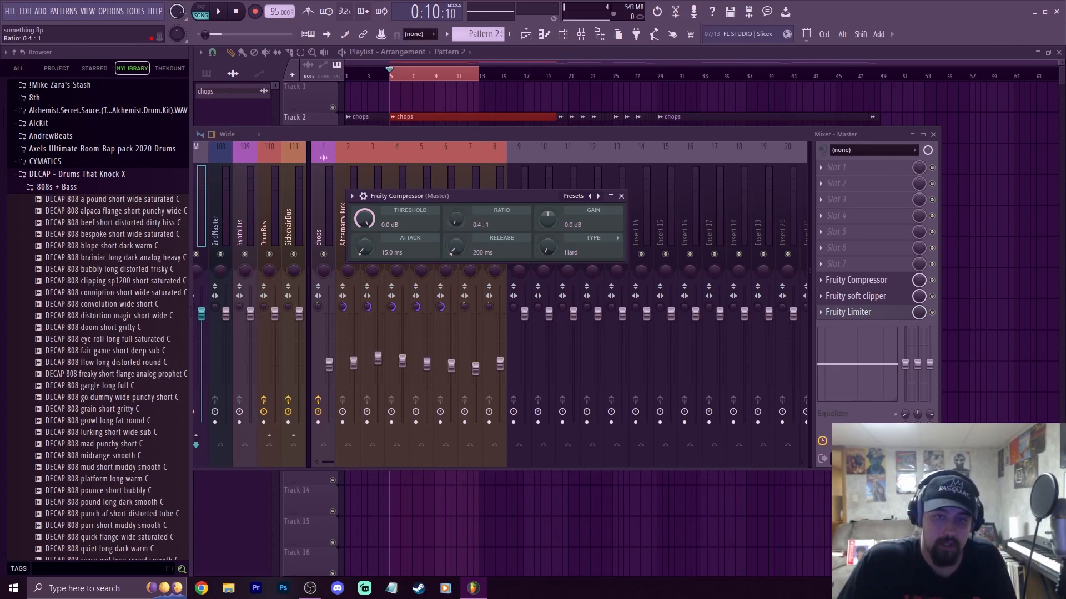
{"action": "left_click_drag", "start_coordinate": [364, 249], "coordinate": [364, 233]}
{"action": "left_click_drag", "start_coordinate": [455, 252], "coordinate": [455, 256]}
{"action": "left_click_drag", "start_coordinate": [364, 248], "coordinate": [364, 248]}
{"action": "left_click_drag", "start_coordinate": [456, 250], "coordinate": [455, 238]}
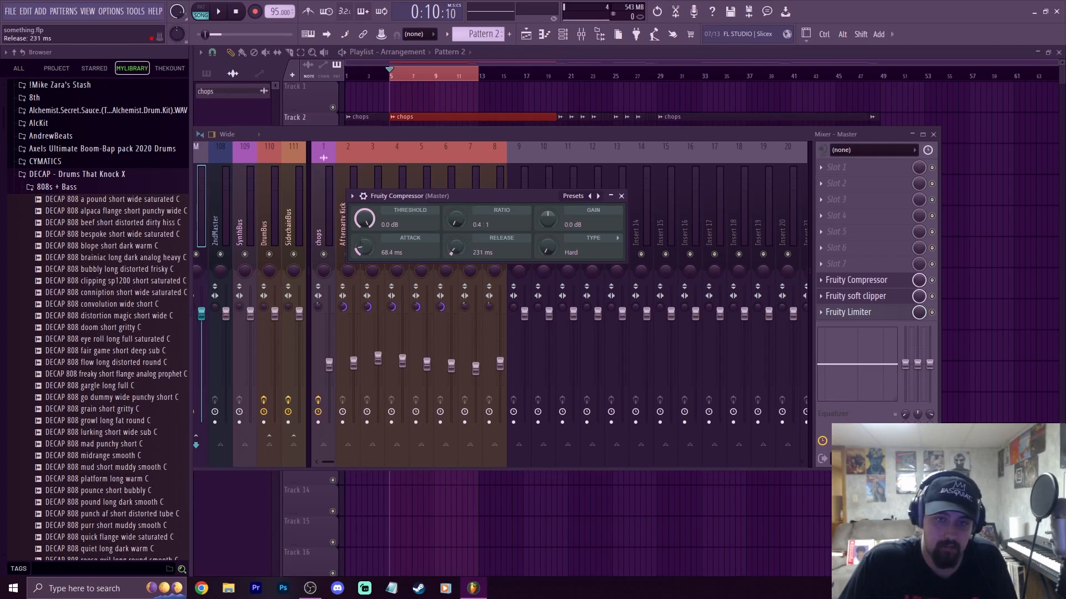
{"action": "left_click_drag", "start_coordinate": [364, 248], "coordinate": [364, 250]}
{"action": "left_click_drag", "start_coordinate": [455, 250], "coordinate": [455, 239]}
{"action": "left_click_drag", "start_coordinate": [364, 248], "coordinate": [365, 252]}
{"action": "left_click_drag", "start_coordinate": [455, 220], "coordinate": [455, 216]}
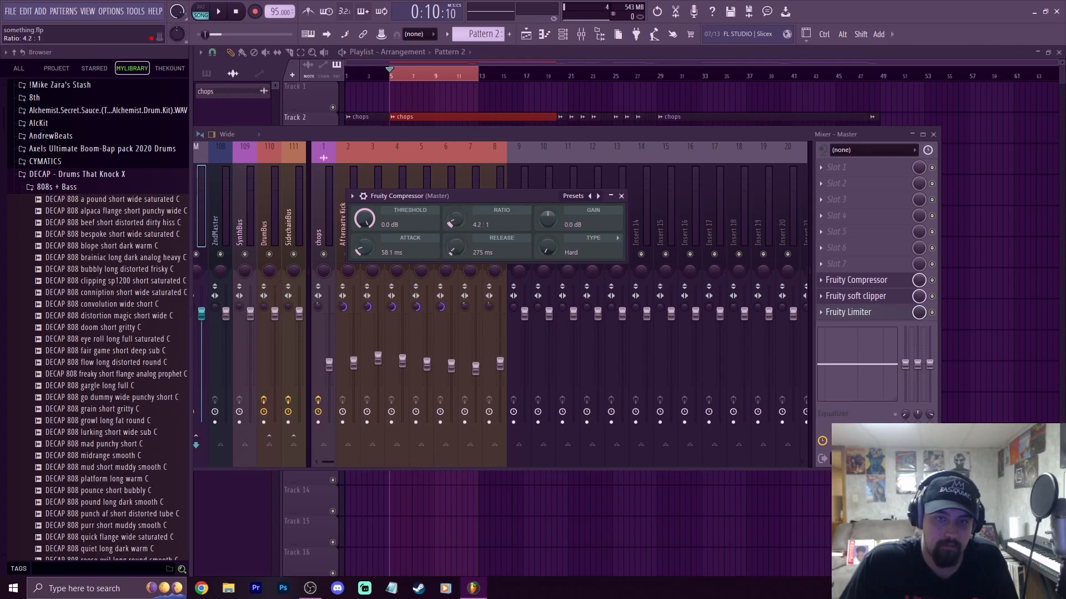
{"action": "left_click_drag", "start_coordinate": [445, 229], "coordinate": [445, 222]}
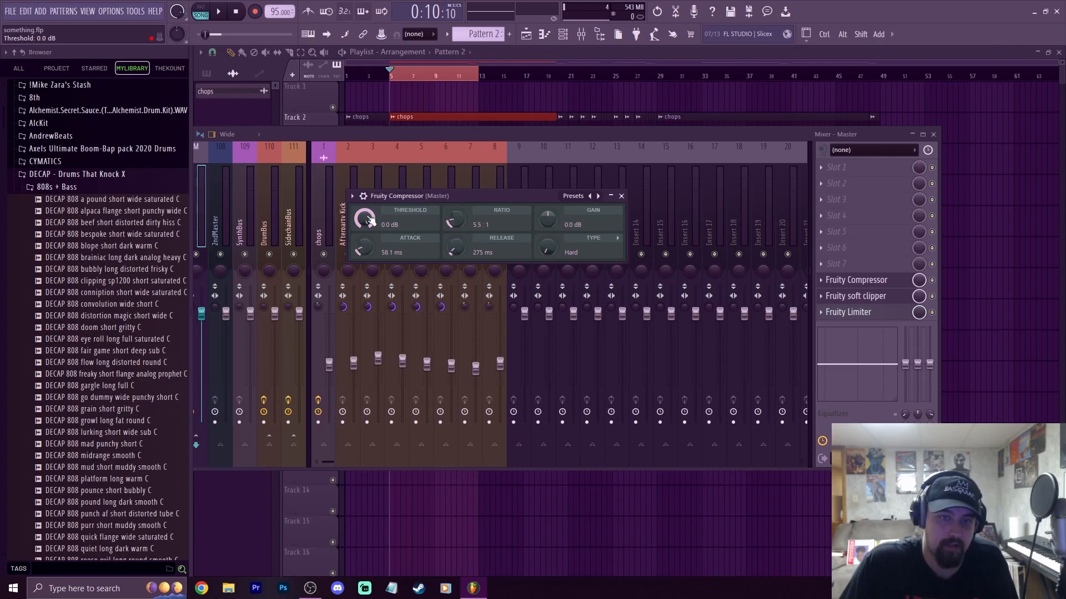
- Lower the Master compressor's threshold to about -15.1 dB while the loop plays, then stop playback
{"action": "key", "text": "space"}
{"action": "mouse_move", "coordinate": [370, 221]}
{"action": "left_mouse_down"}
{"action": "mouse_move", "coordinate": [364, 238]}
{"action": "mouse_move", "coordinate": [365, 203]}
{"action": "mouse_move", "coordinate": [365, 213]}
{"action": "left_mouse_up"}
{"action": "key", "text": "space"}
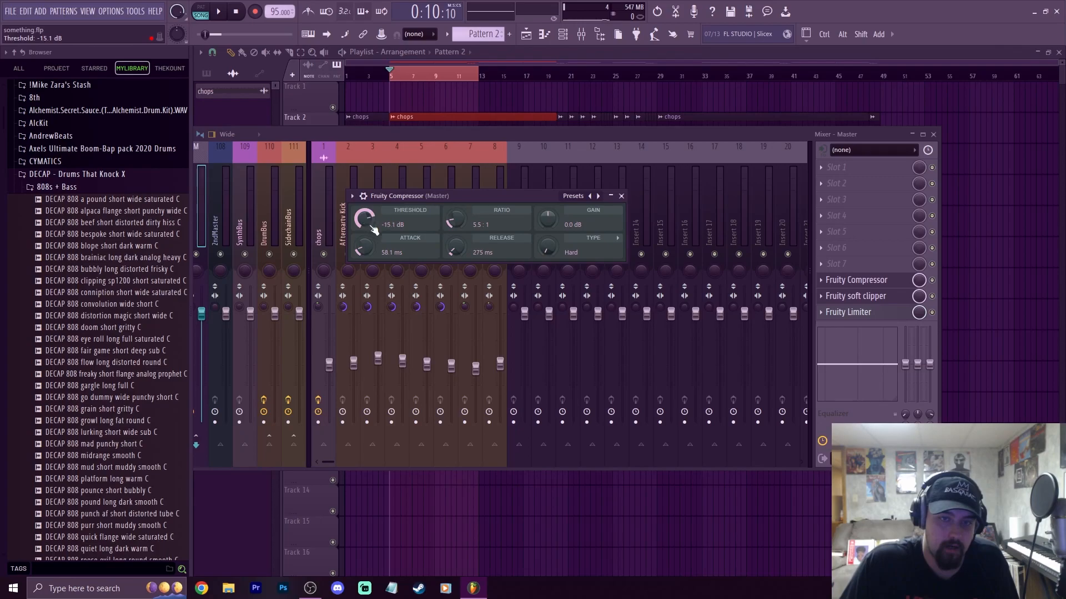
- Fine-tune the Master compressor during playback to -14.4 dB threshold, 6.0:1 ratio, 64.7 ms attack and 281 ms release
{"action": "left_click_drag", "start_coordinate": [456, 219], "coordinate": [455, 216]}
{"action": "left_click", "coordinate": [218, 11]}
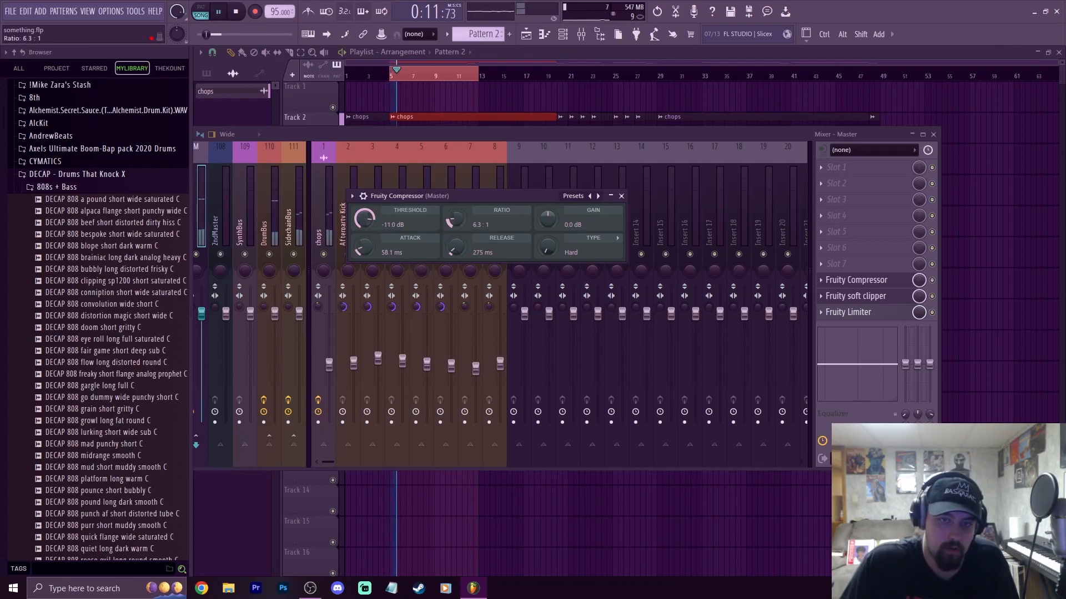
{"action": "left_click_drag", "start_coordinate": [364, 248], "coordinate": [364, 245]}
{"action": "left_click_drag", "start_coordinate": [456, 249], "coordinate": [456, 248]}
{"action": "left_click_drag", "start_coordinate": [365, 219], "coordinate": [365, 226]}
{"action": "left_click_drag", "start_coordinate": [454, 221], "coordinate": [455, 223]}
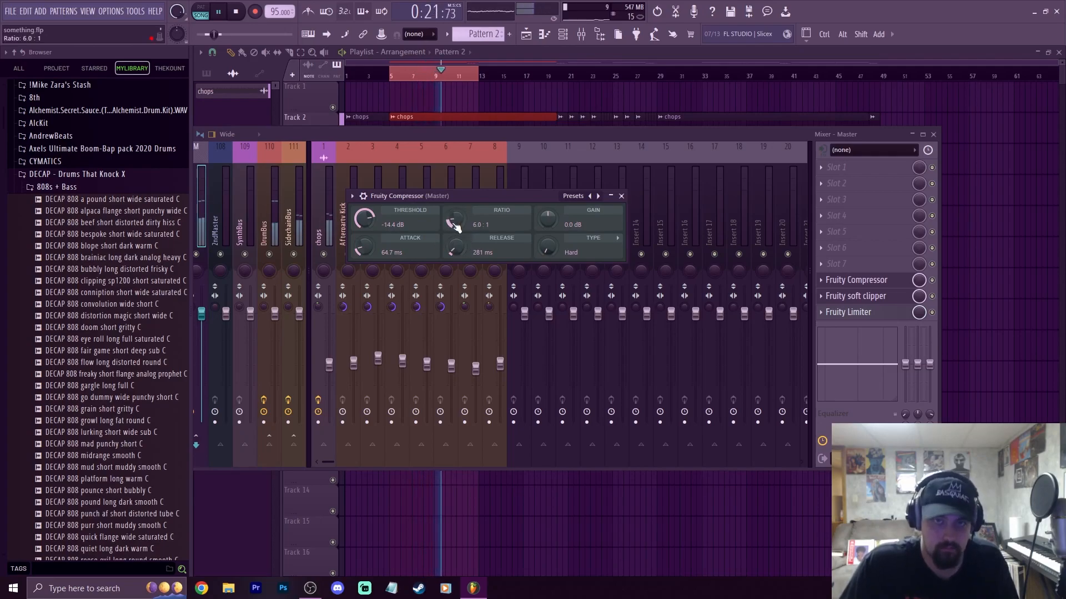
- Set the Master compressor to 7.0 dB gain, -9.4 dB threshold, 5.1:1 ratio, 72.2 ms attack and 306 ms release while the loop plays
{"action": "left_click", "coordinate": [234, 17]}
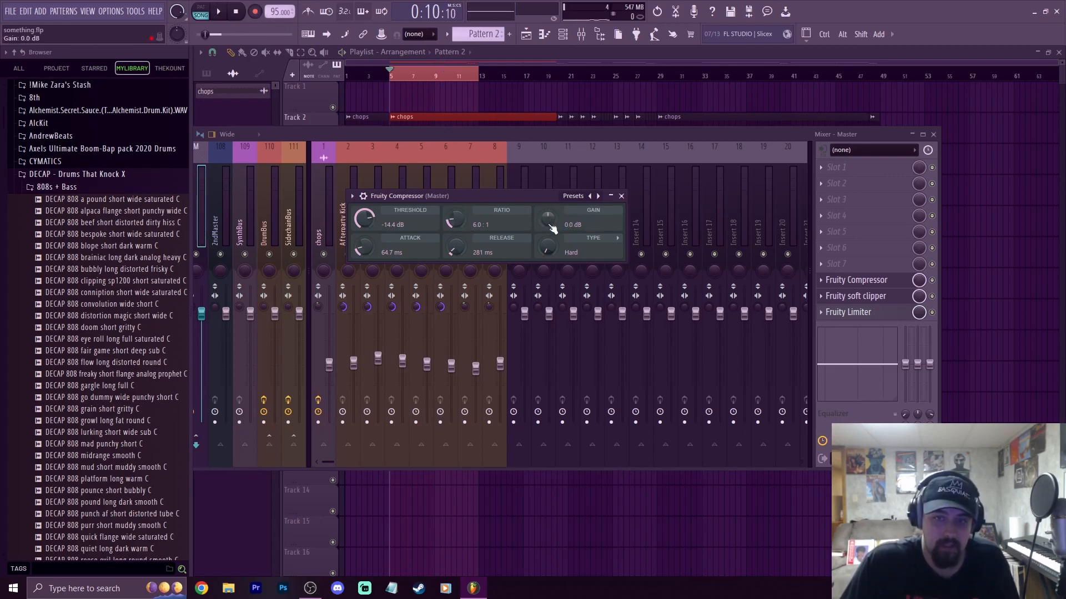
{"action": "left_click", "coordinate": [219, 15]}
{"action": "left_click_drag", "start_coordinate": [549, 215], "coordinate": [548, 197]}
{"action": "left_click_drag", "start_coordinate": [365, 218], "coordinate": [366, 212]}
{"action": "left_click_drag", "start_coordinate": [461, 224], "coordinate": [461, 236]}
{"action": "left_click_drag", "start_coordinate": [366, 219], "coordinate": [364, 244]}
{"action": "left_click_drag", "start_coordinate": [458, 248], "coordinate": [458, 216]}
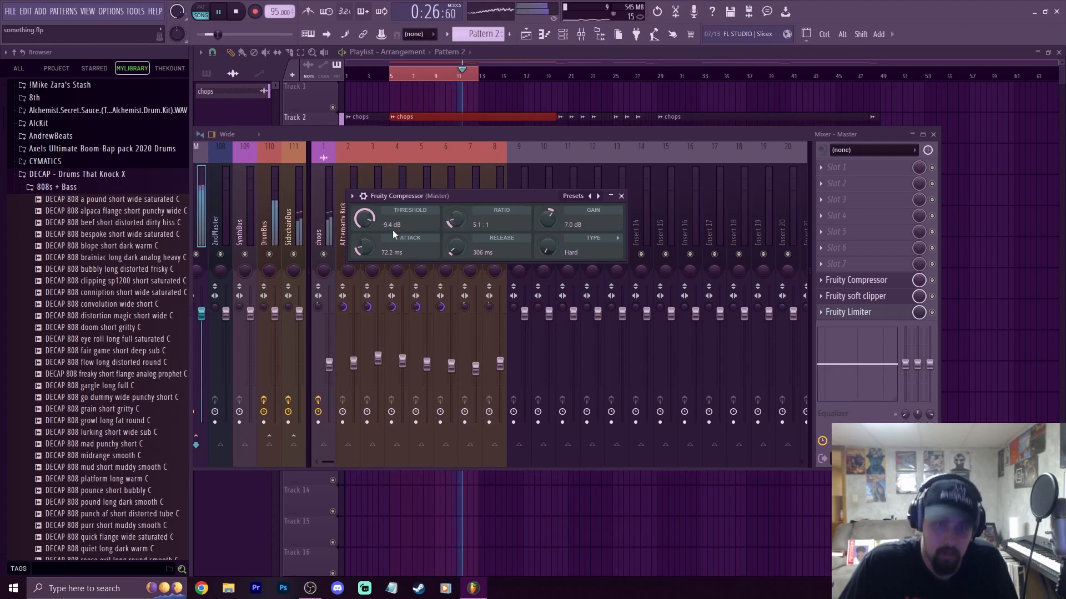
- Raise the Master compressor's gain to 8.2 dB, then stop playback and close the compressor
{"action": "left_click_drag", "start_coordinate": [546, 232], "coordinate": [546, 224]}
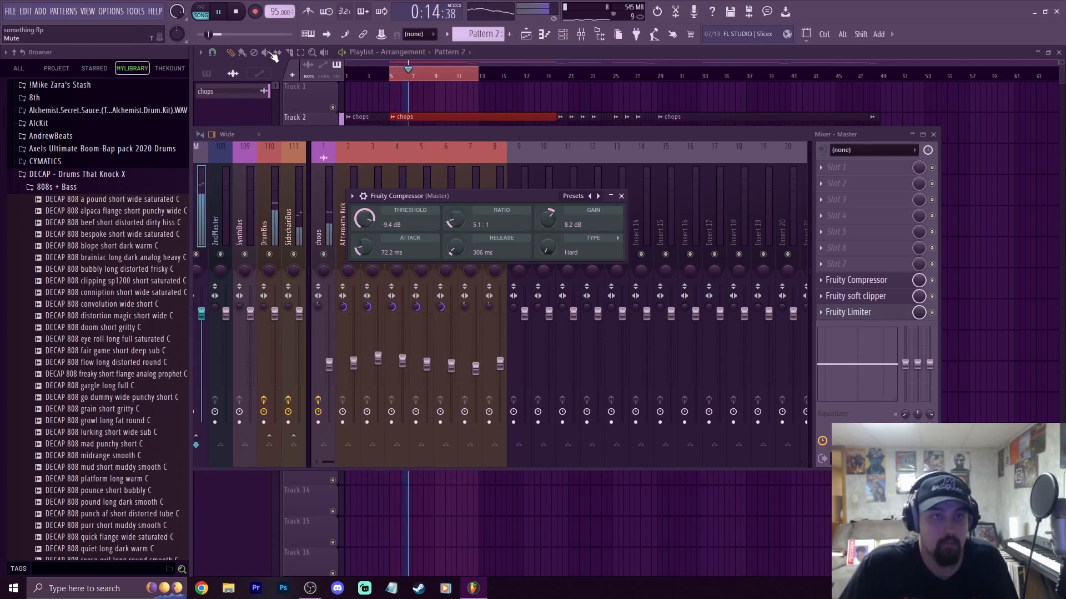
{"action": "left_click", "coordinate": [239, 11]}
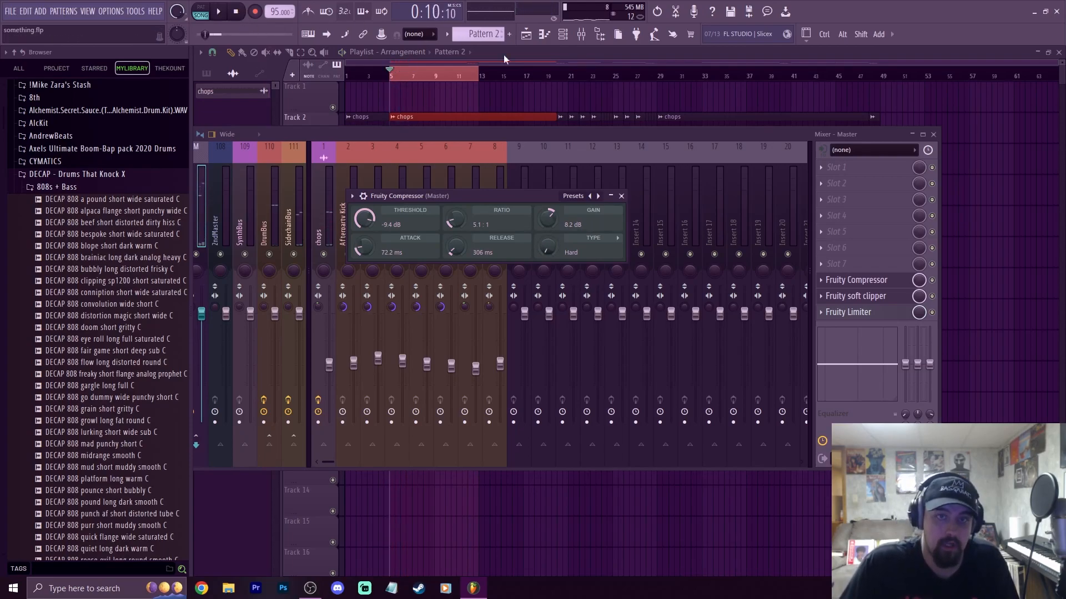
{"action": "left_click", "coordinate": [622, 197]}
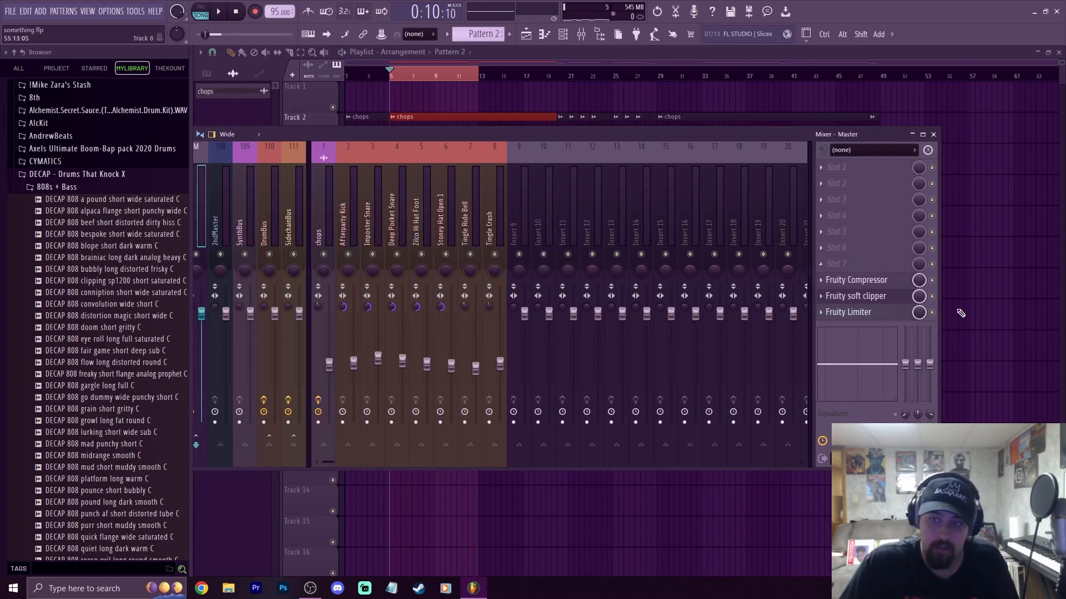
- Open the Master track's Fruity Limiter and Soft Clipper together and adjust the limiter's ceiling
{"action": "left_click", "coordinate": [849, 313]}
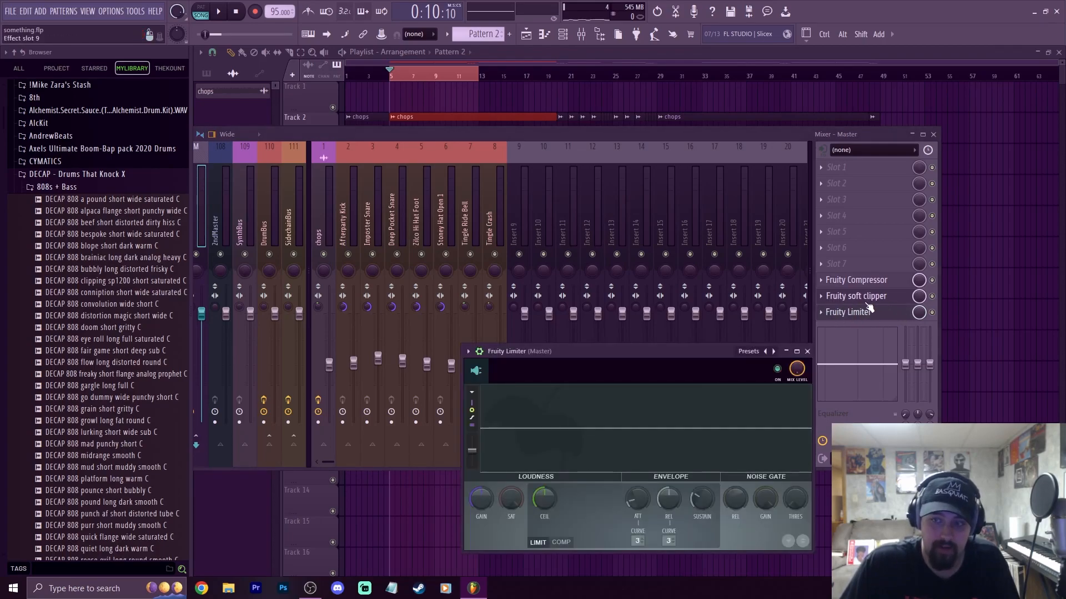
{"action": "left_click", "coordinate": [857, 297]}
{"action": "left_click", "coordinate": [606, 518]}
{"action": "left_click_drag", "start_coordinate": [568, 359], "coordinate": [452, 229]}
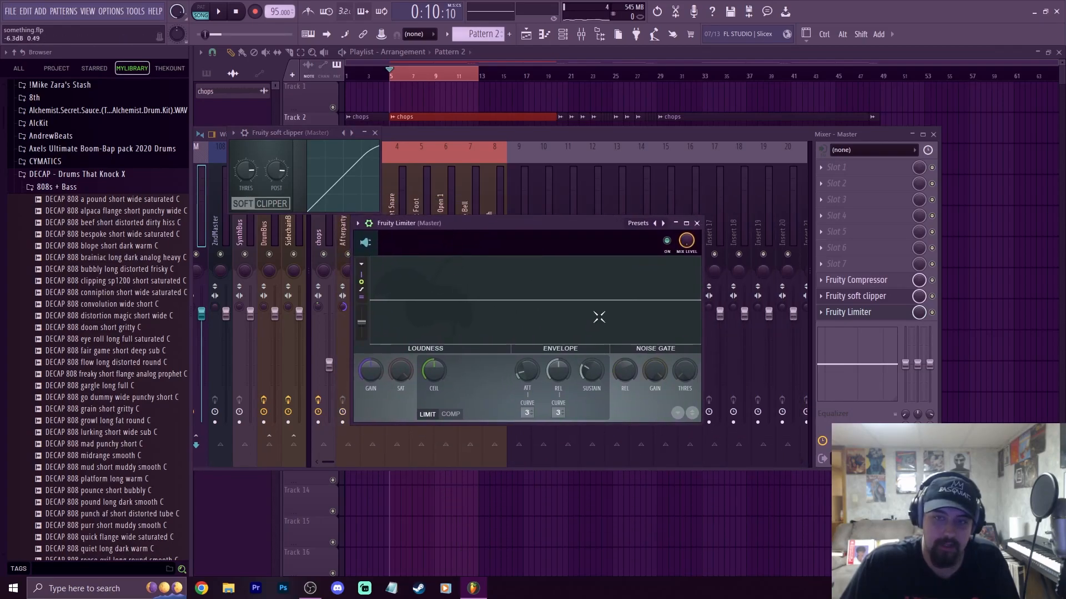
{"action": "mouse_move", "coordinate": [433, 371]}
{"action": "left_mouse_down"}
{"action": "mouse_move", "coordinate": [434, 362]}
{"action": "mouse_move", "coordinate": [433, 387]}
{"action": "mouse_move", "coordinate": [434, 361]}
{"action": "mouse_move", "coordinate": [439, 371]}
{"action": "left_mouse_up"}
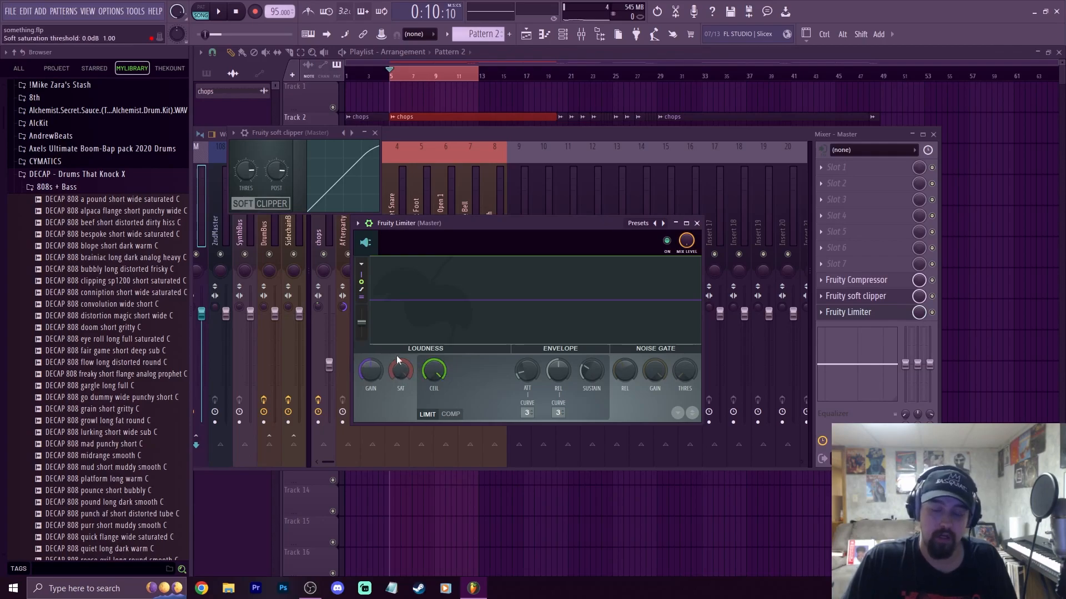
- Lower the Master limiter's soft saturation threshold slightly below 0 dB
{"action": "left_click_drag", "start_coordinate": [282, 135], "coordinate": [348, 124]}
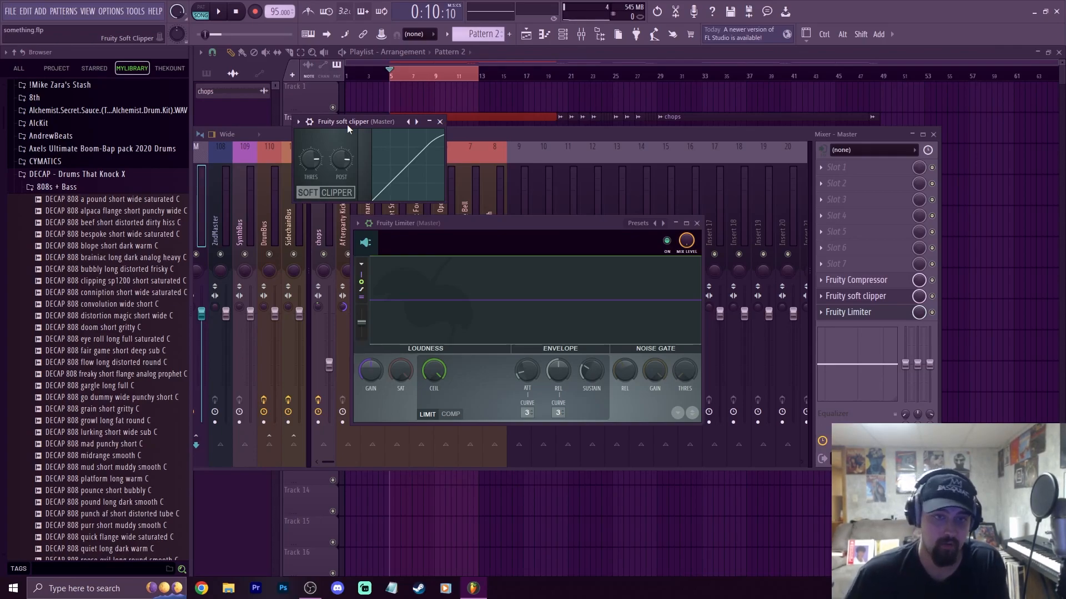
{"action": "left_click", "coordinate": [446, 365]}
{"action": "left_click_drag", "start_coordinate": [401, 371], "coordinate": [401, 329]}
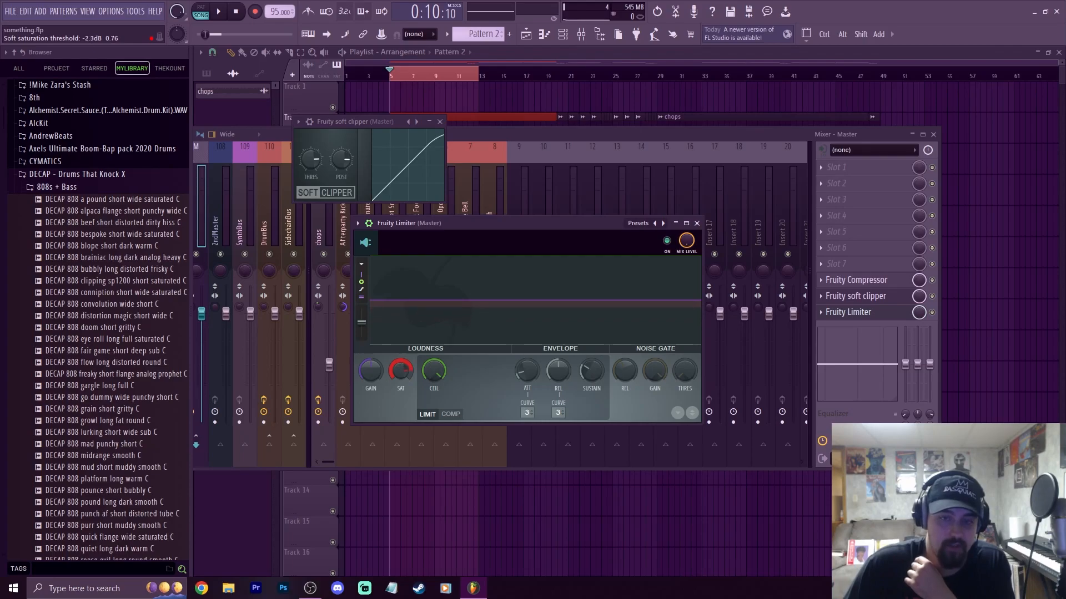
{"action": "left_click_drag", "start_coordinate": [400, 371], "coordinate": [401, 368]}
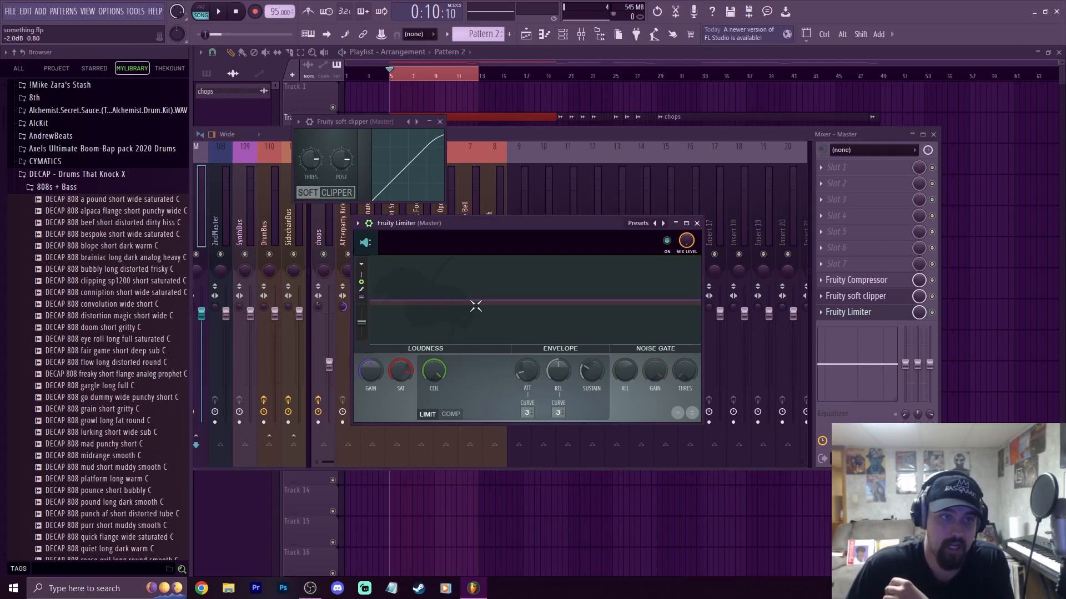
- Lower the soft clipper's threshold to about -45.7 dB and set its post gain to about 94% during playback, then stop
{"action": "left_click_drag", "start_coordinate": [347, 122], "coordinate": [376, 109]}
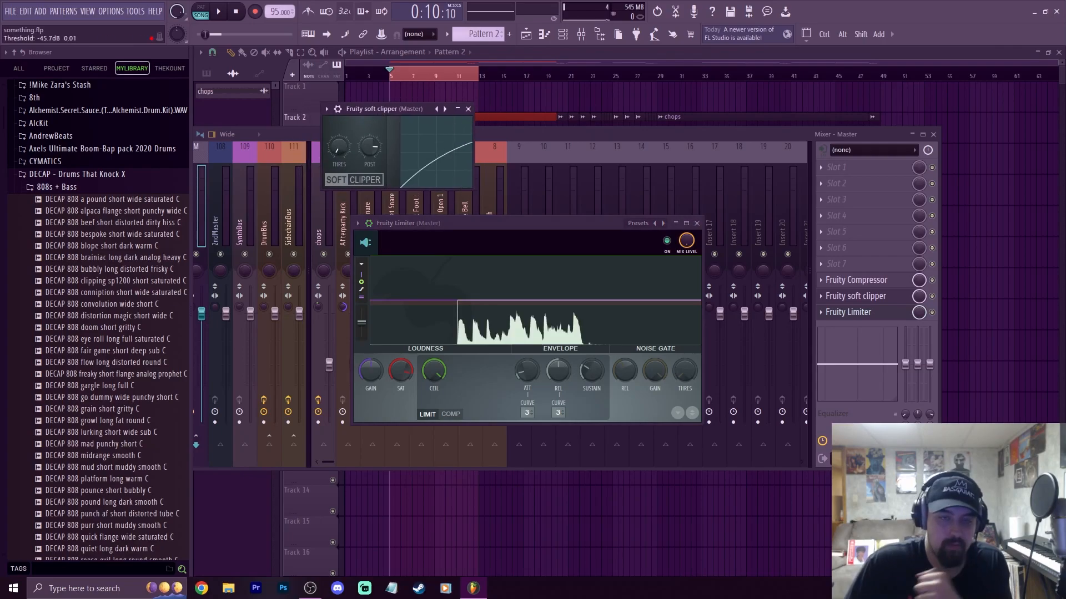
{"action": "left_click_drag", "start_coordinate": [339, 147], "coordinate": [339, 156]}
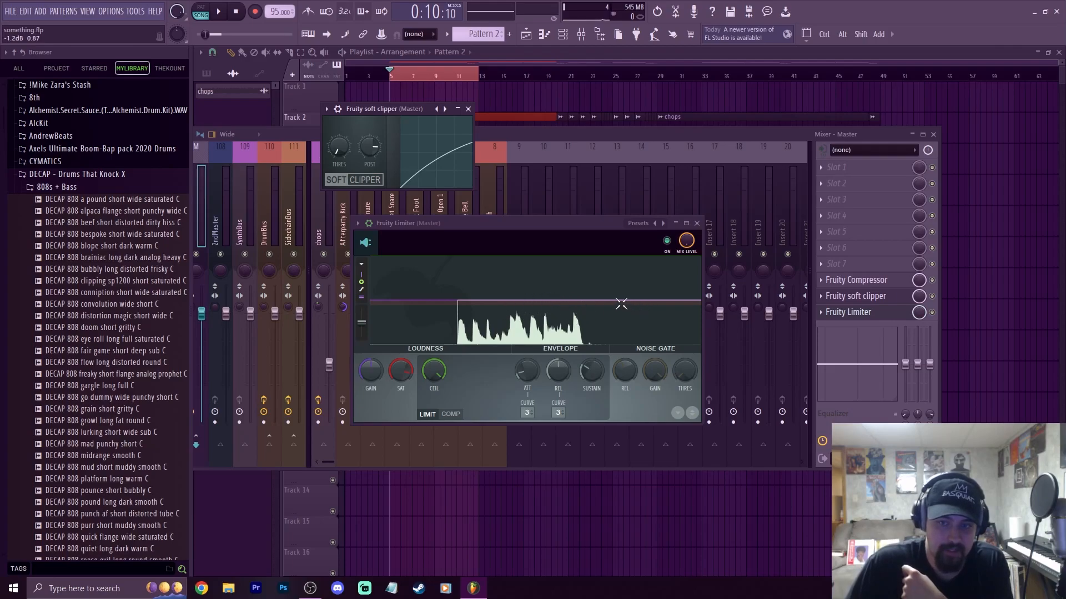
{"action": "key", "text": "space"}
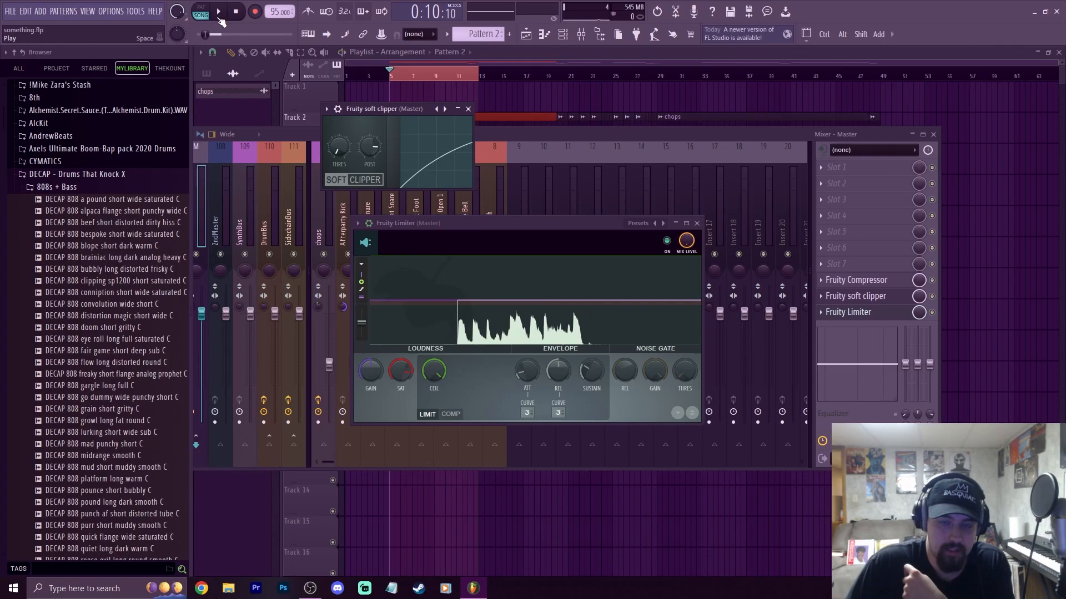
{"action": "left_click_drag", "start_coordinate": [365, 160], "coordinate": [366, 147]}
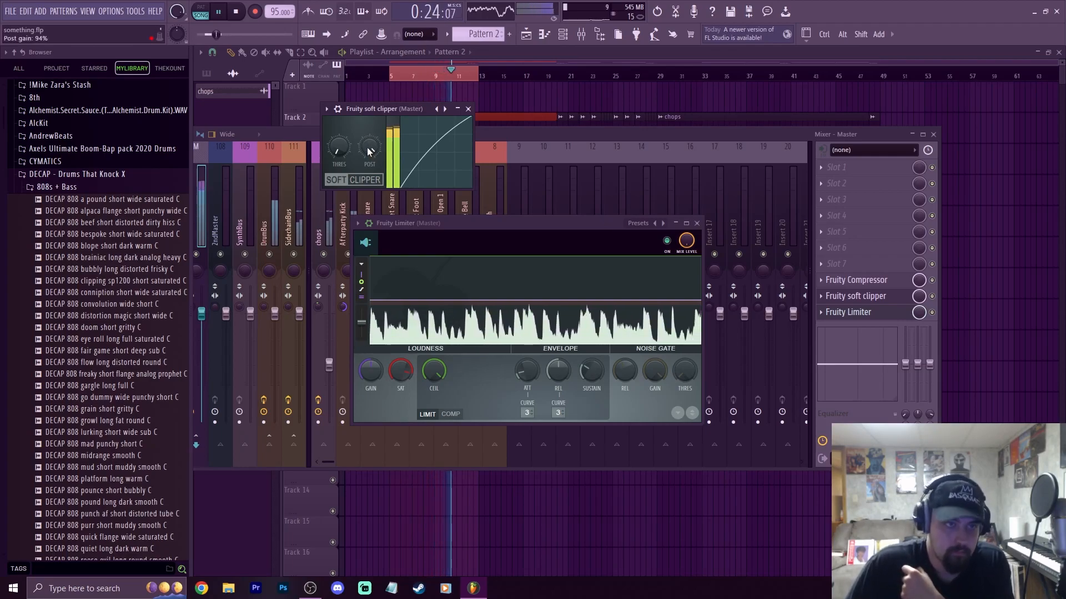
{"action": "key", "text": "space"}
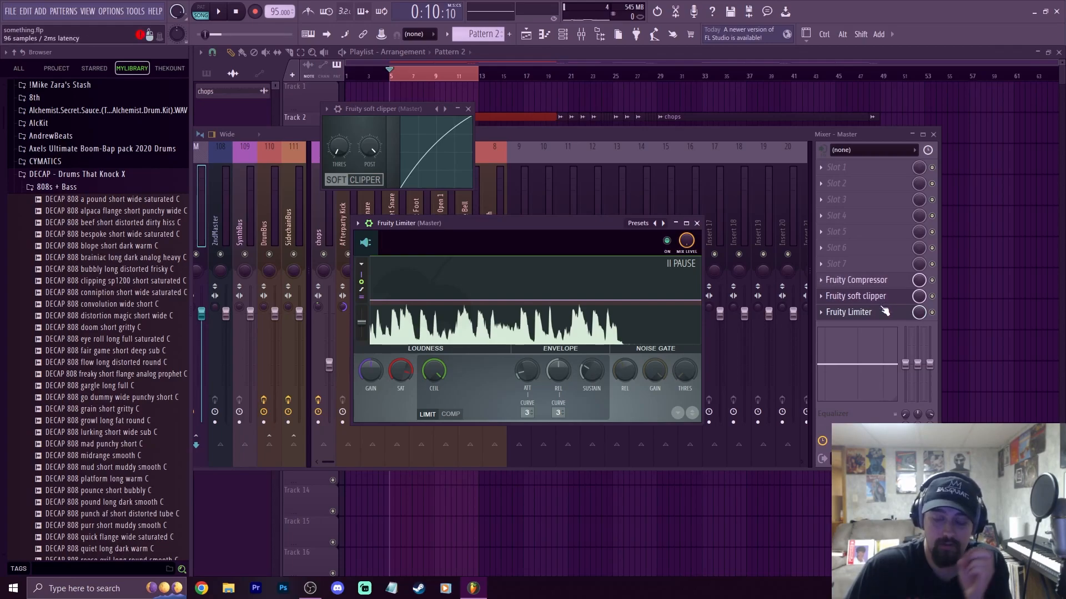
- Delete the compressor, soft clipper and limiter from slots 8 to 10 of the Master track
{"action": "left_click", "coordinate": [822, 281]}
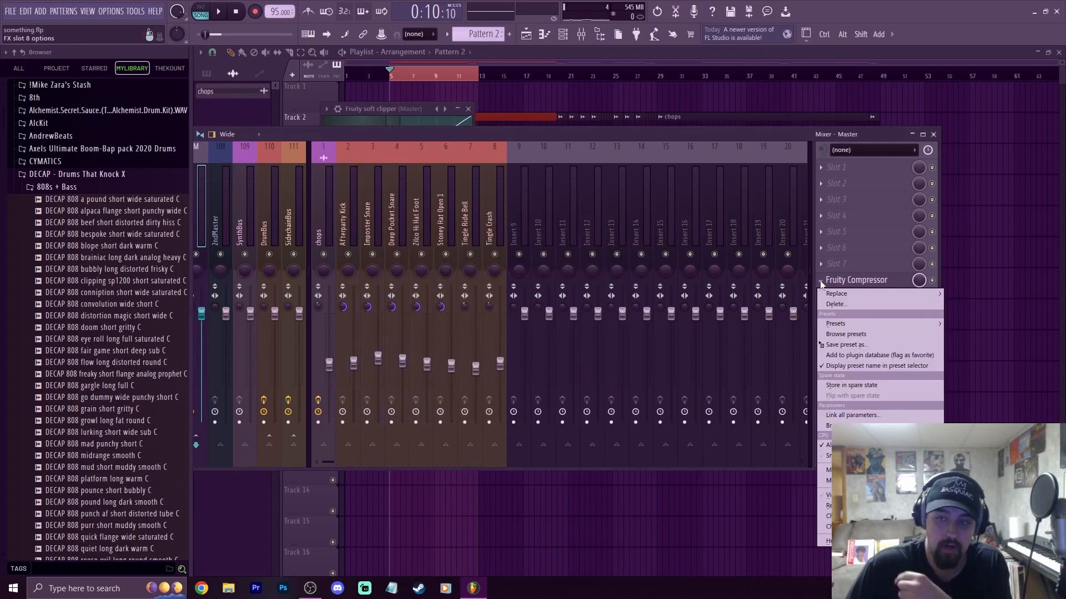
{"action": "left_click", "coordinate": [836, 305]}
{"action": "left_click", "coordinate": [574, 334]}
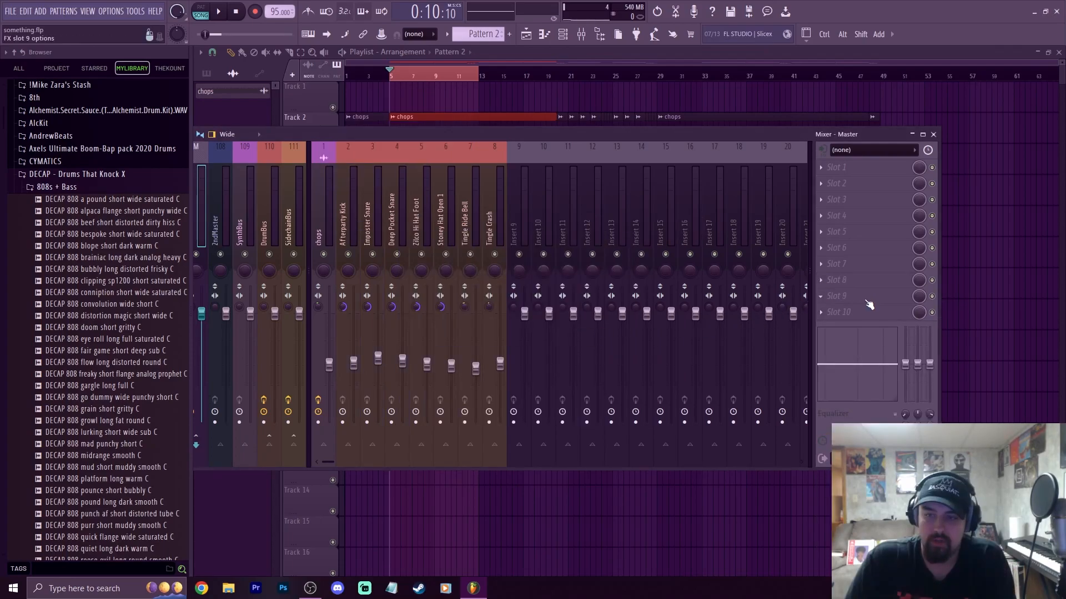
- Load Fruity Limiter in slot 9 and Fruity Soft Clipper in slot 8 of the Master track
{"action": "left_click", "coordinate": [853, 298]}
{"action": "left_click", "coordinate": [853, 298]}
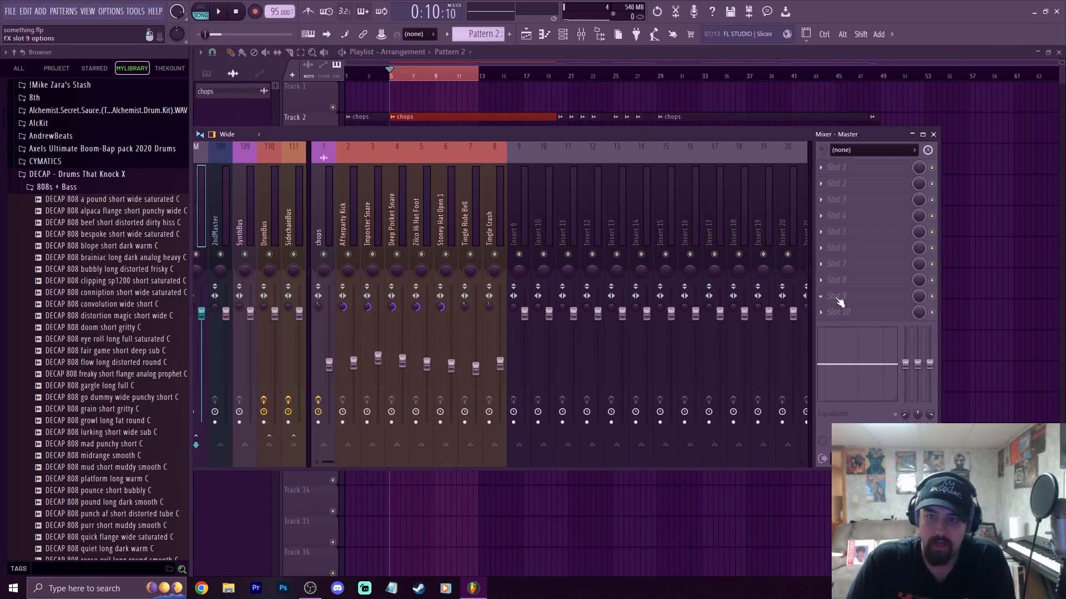
{"action": "left_click", "coordinate": [840, 301]}
{"action": "left_click", "coordinate": [689, 116]}
{"action": "left_click", "coordinate": [835, 296]}
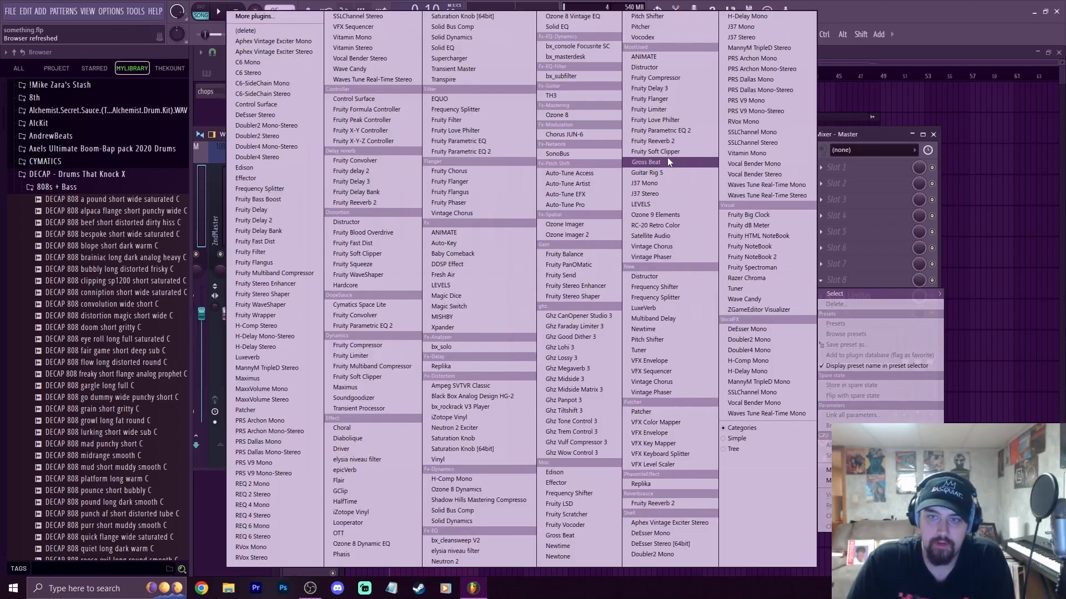
{"action": "left_click", "coordinate": [656, 151]}
{"action": "left_click", "coordinate": [849, 280]}
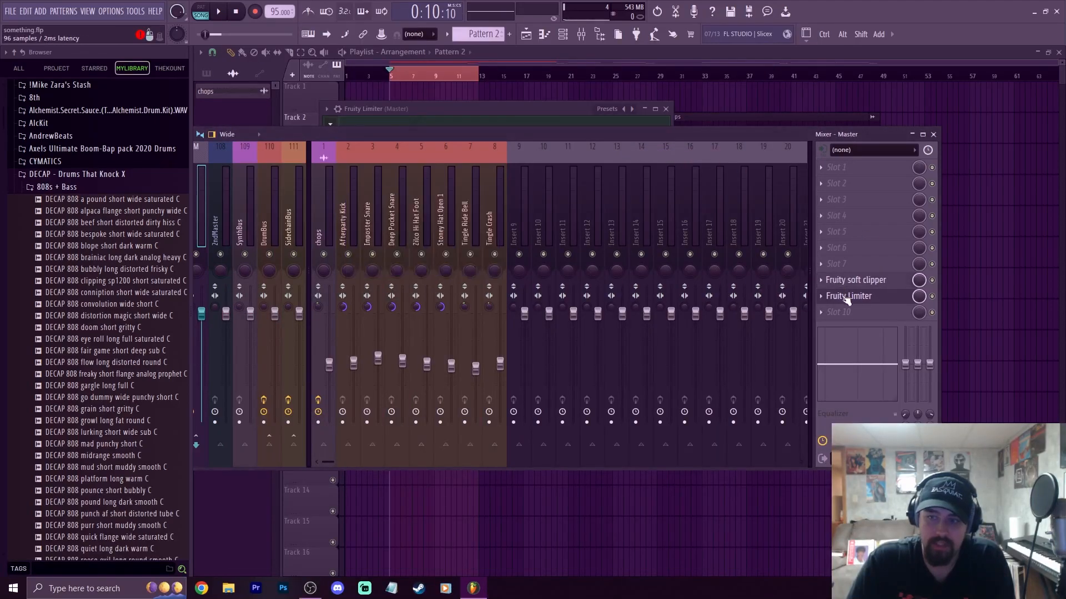
- Load Ghz Vulf Compressor 3 in slot 7 of the Master track and choose its Master Hump preset
{"action": "left_click", "coordinate": [849, 265]}
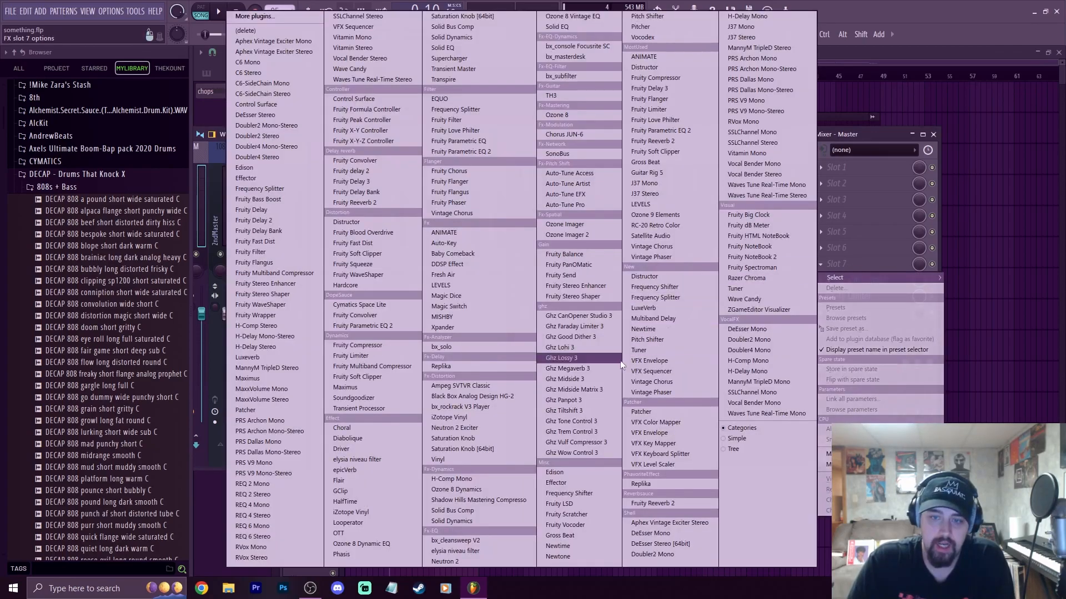
{"action": "left_click", "coordinate": [591, 441]}
{"action": "left_click_drag", "start_coordinate": [280, 106], "coordinate": [532, 128]}
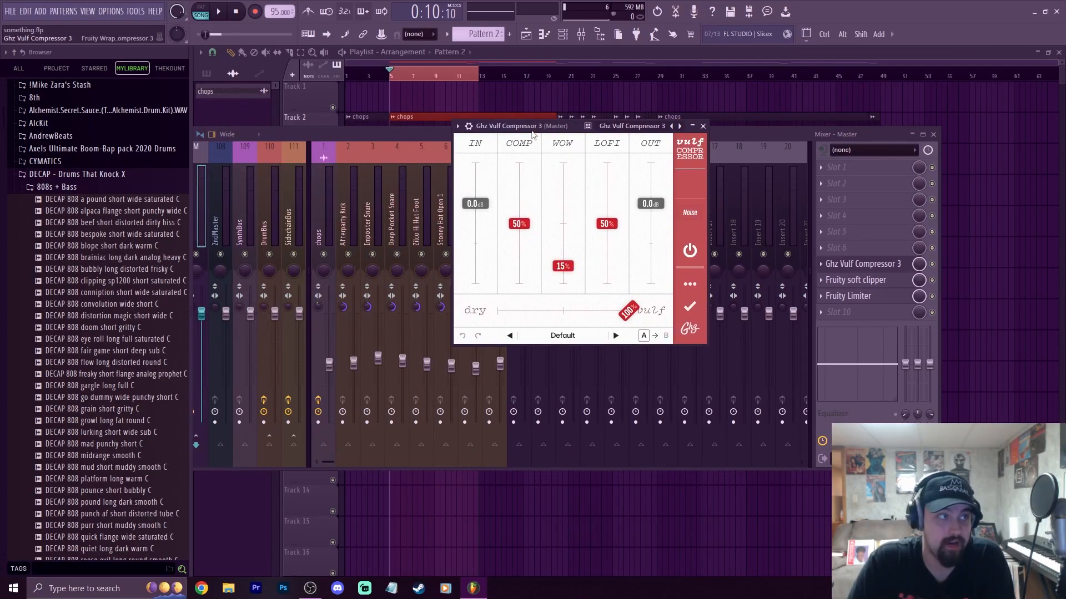
{"action": "left_click", "coordinate": [615, 336]}
{"action": "left_click", "coordinate": [616, 335]}
{"action": "left_click", "coordinate": [617, 336]}
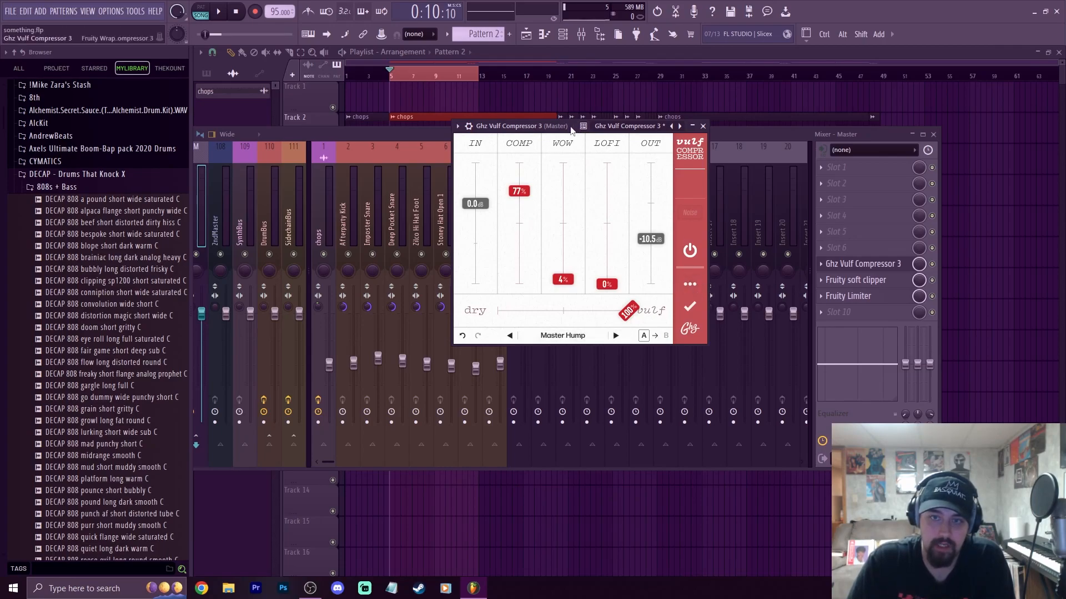
{"action": "left_click_drag", "start_coordinate": [556, 127], "coordinate": [531, 125]}
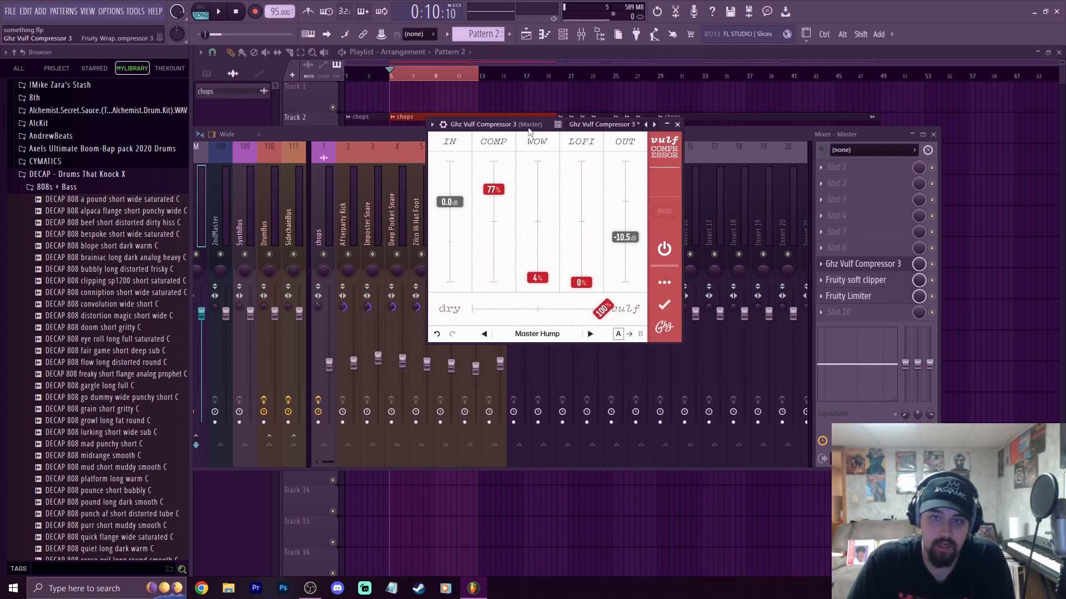
- In the Vulf Compressor's advanced controls, set attack to 3.4x and release to 0.3x and turn HQ on
{"action": "left_click", "coordinate": [663, 284]}
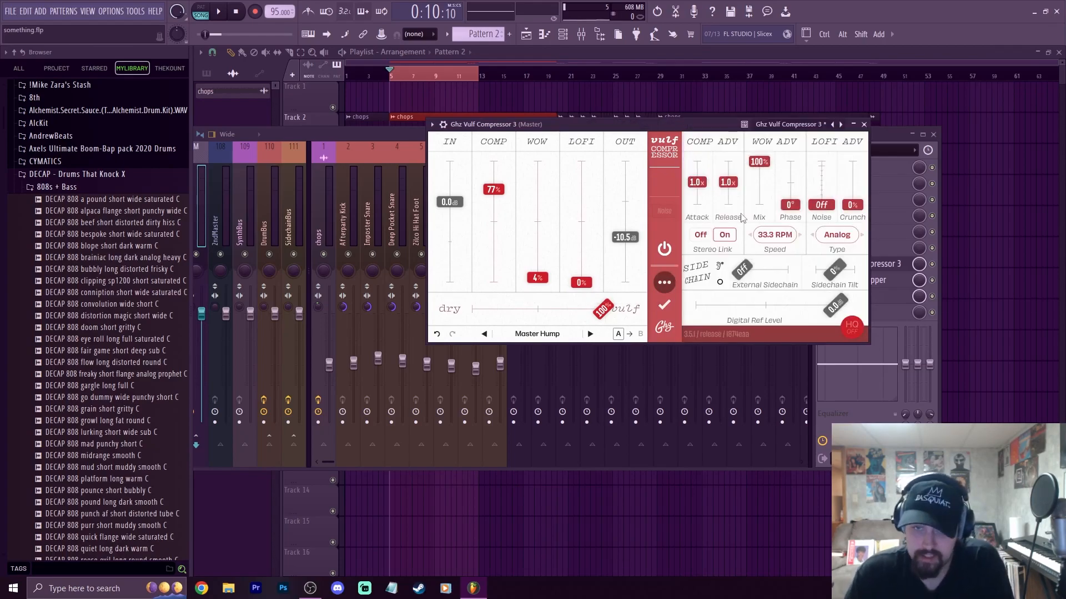
{"action": "left_click", "coordinate": [664, 283]}
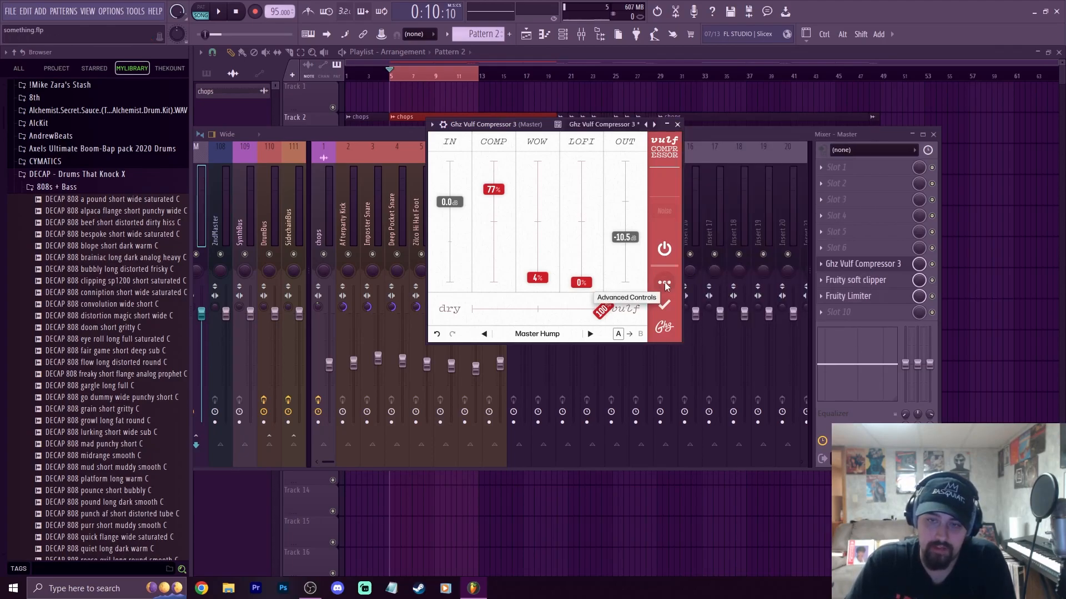
{"action": "left_click", "coordinate": [665, 283]}
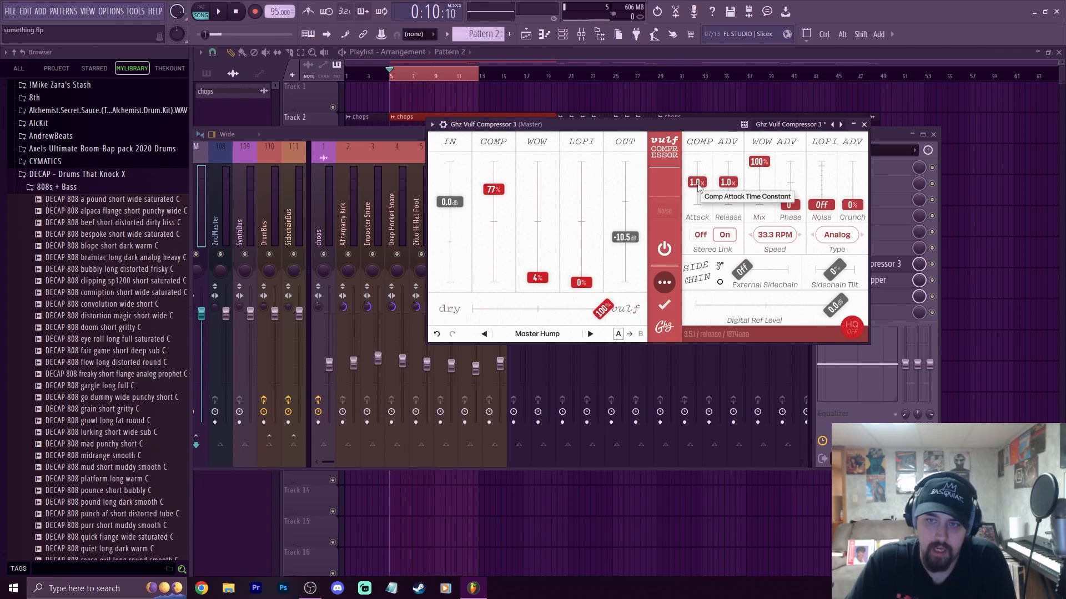
{"action": "left_click_drag", "start_coordinate": [698, 185], "coordinate": [721, 198]}
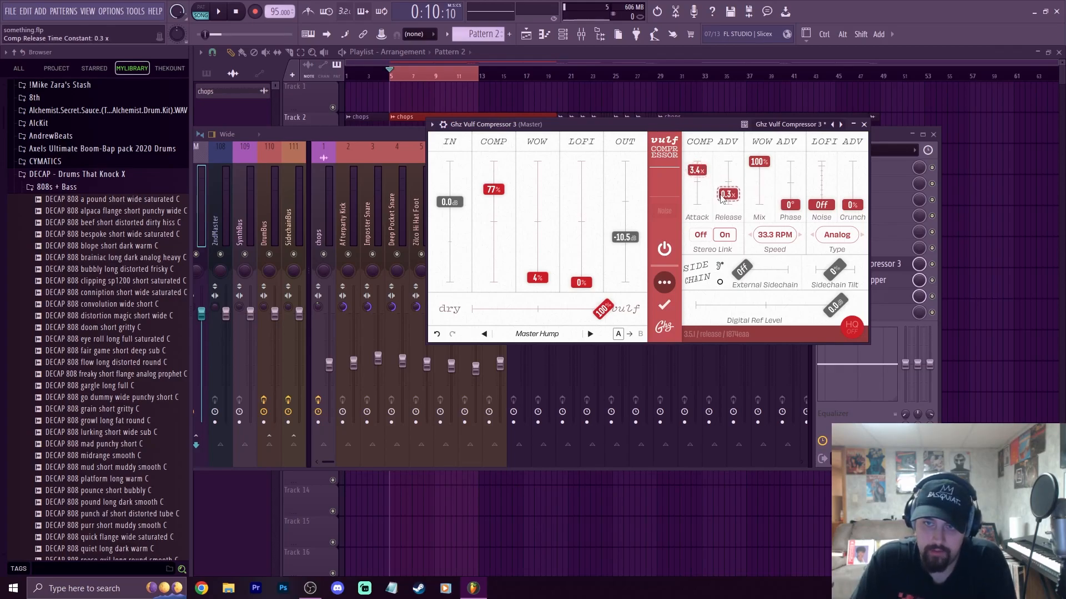
{"action": "left_click", "coordinate": [853, 331]}
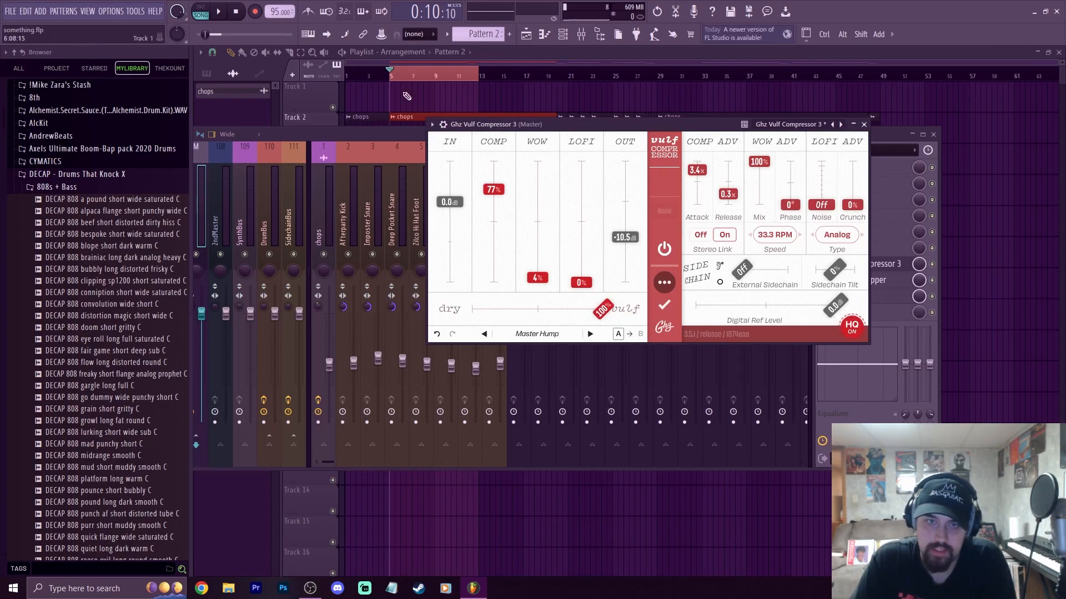
- Audition the loop briefly, then set the Vulf Compressor's output to -5.5 dB and its compression amount to 59%
{"action": "key", "text": "space"}
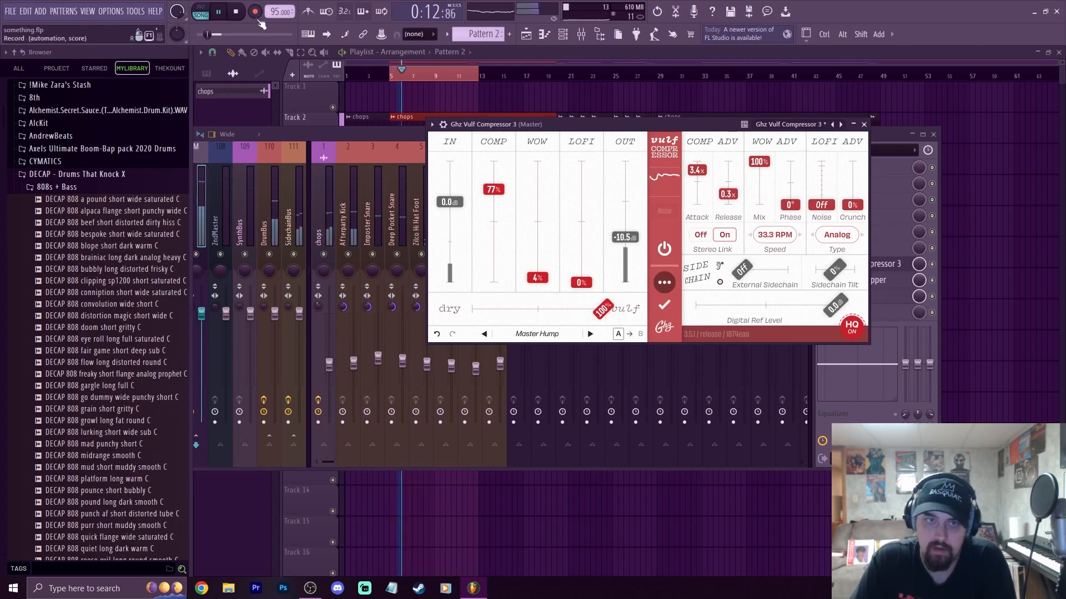
{"action": "left_click", "coordinate": [237, 12]}
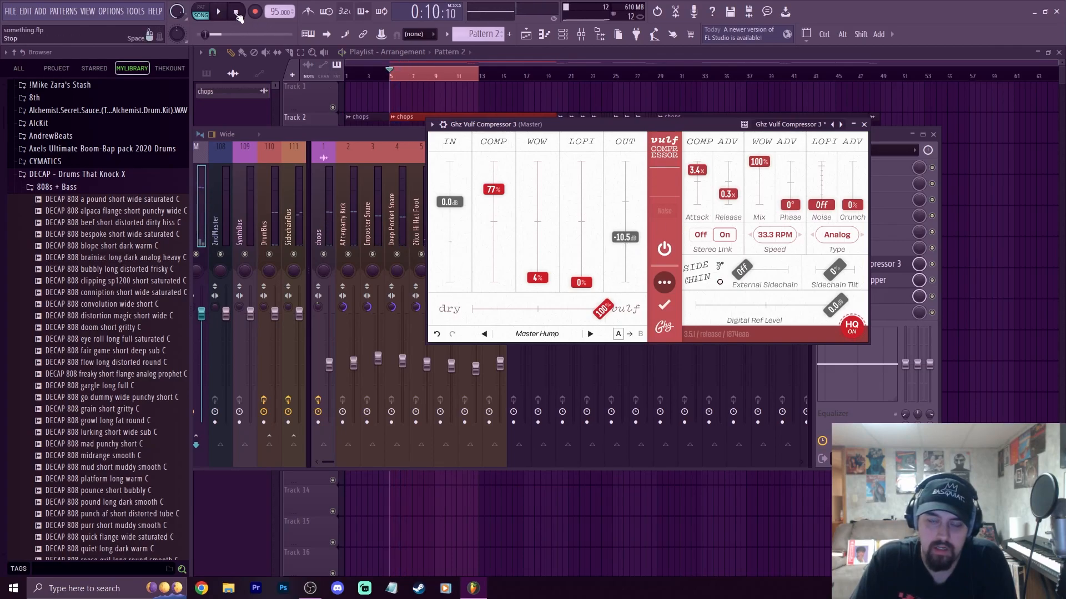
{"action": "left_click_drag", "start_coordinate": [626, 234], "coordinate": [664, 214]}
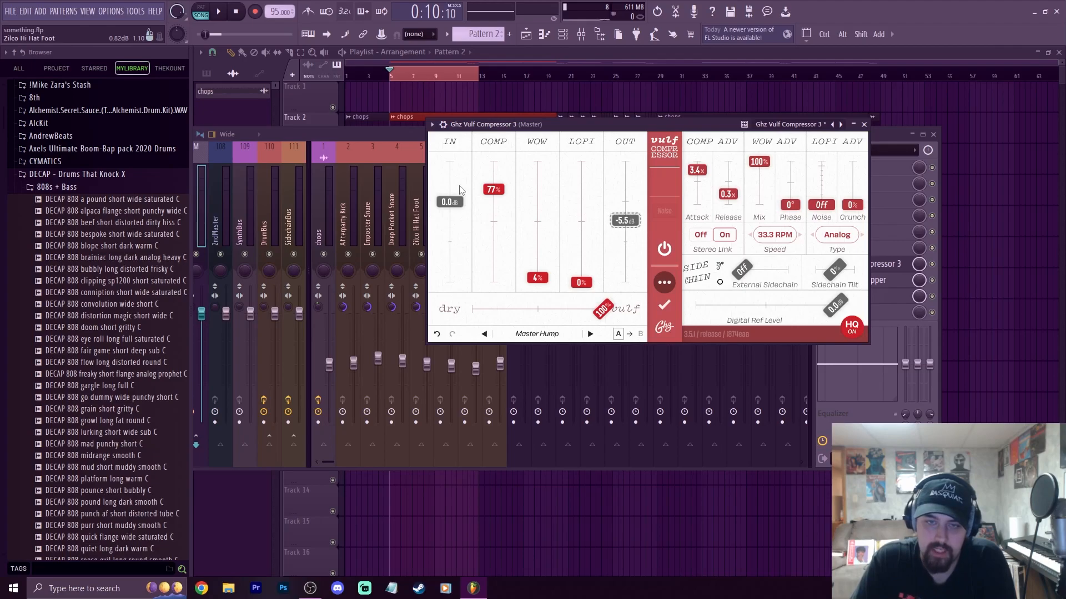
{"action": "left_click_drag", "start_coordinate": [502, 190], "coordinate": [482, 216]}
- Set the Vulf Compressor's Crunch to 58% and Lofi to 18% while the loop plays, then stop playback
{"action": "key", "text": "space"}
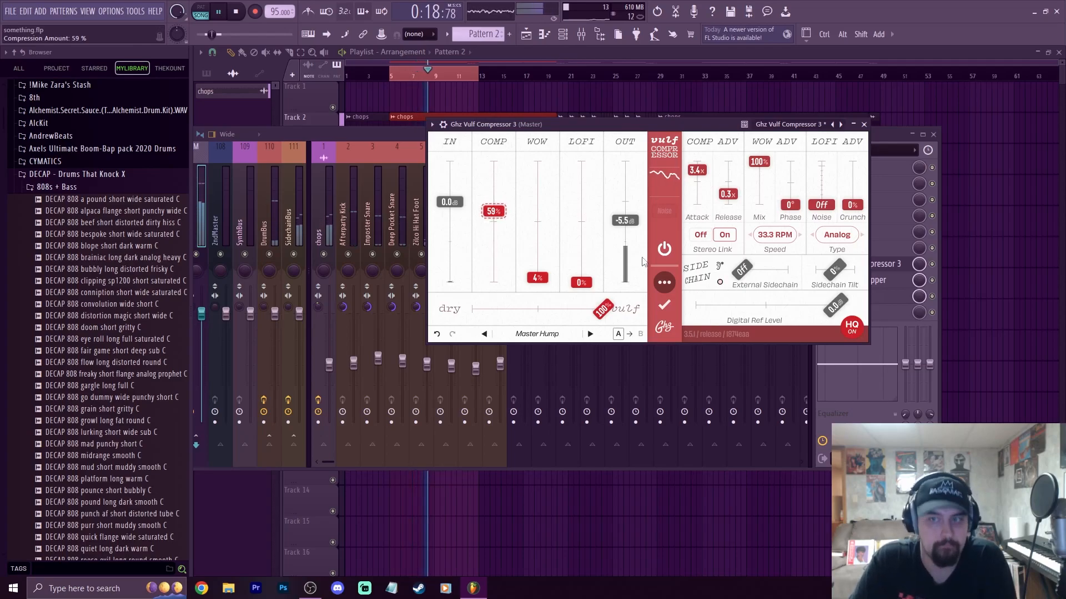
{"action": "left_click_drag", "start_coordinate": [852, 205], "coordinate": [852, 180]}
{"action": "left_click_drag", "start_coordinate": [581, 282], "coordinate": [557, 265]}
{"action": "left_click", "coordinate": [239, 12]}
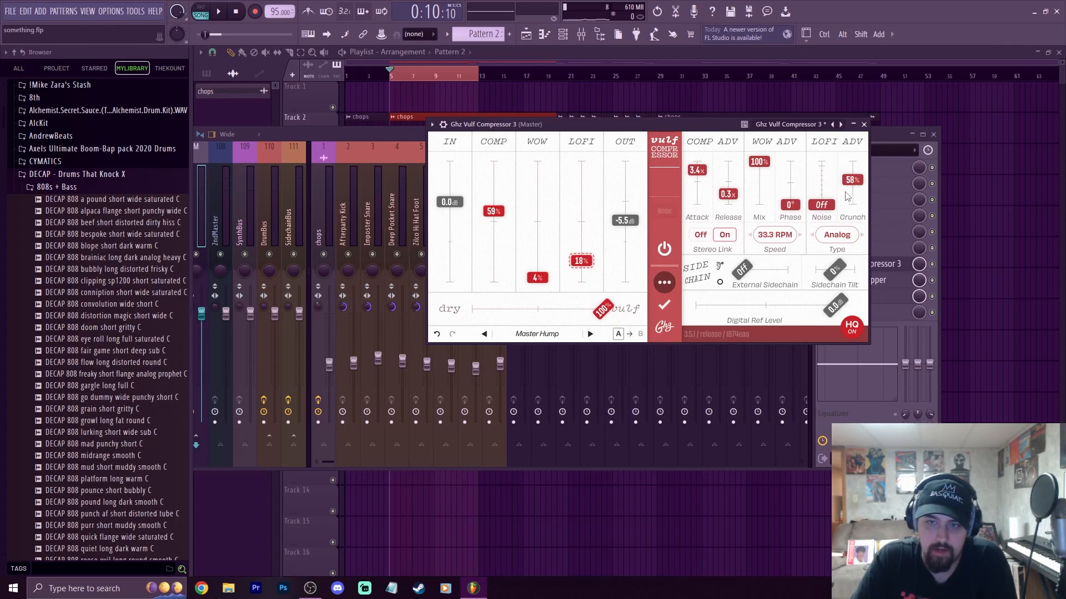
- Play the loop, lower the Vulf Compressor's Lofi to 16%, then close the plugin and stop playback
{"action": "left_click_drag", "start_coordinate": [588, 267], "coordinate": [582, 270]}
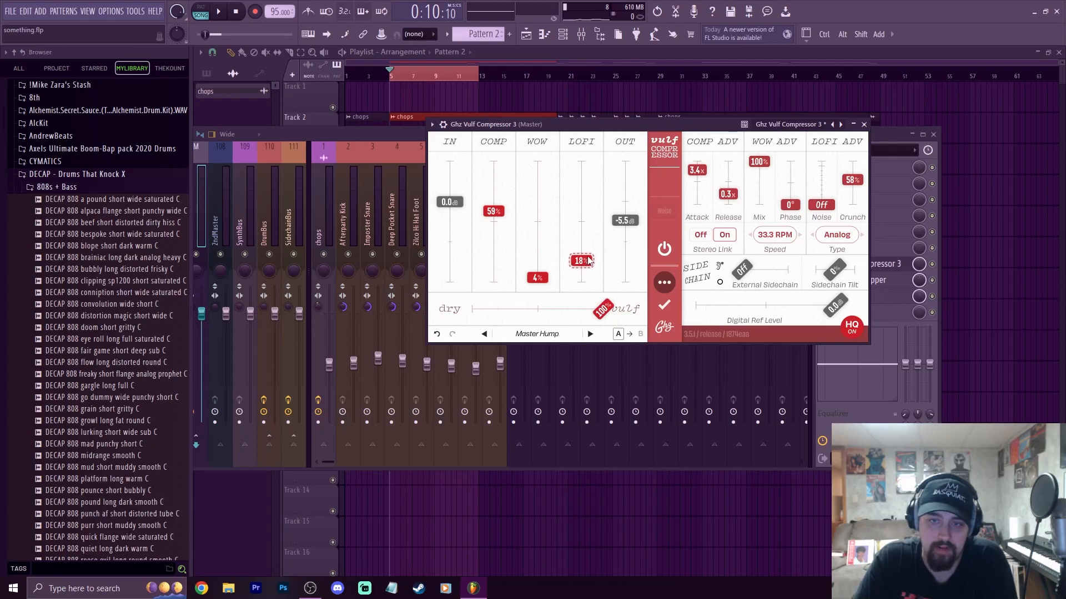
{"action": "left_click", "coordinate": [221, 11]}
{"action": "mouse_move", "coordinate": [581, 261]}
{"action": "left_mouse_down"}
{"action": "mouse_move", "coordinate": [581, 179]}
{"action": "mouse_move", "coordinate": [574, 266]}
{"action": "left_mouse_up"}
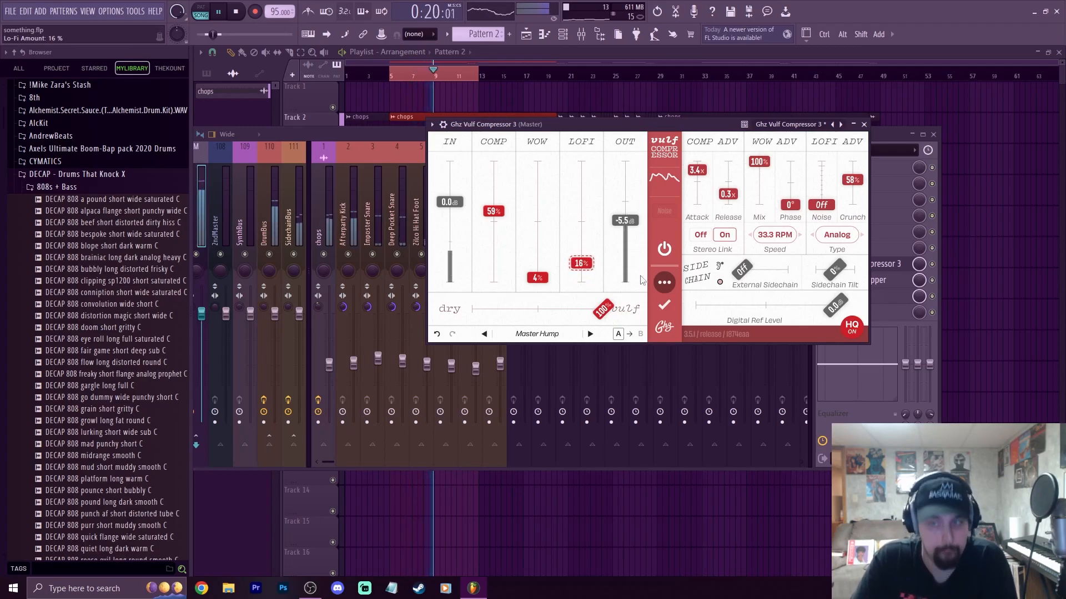
{"action": "left_click", "coordinate": [663, 283]}
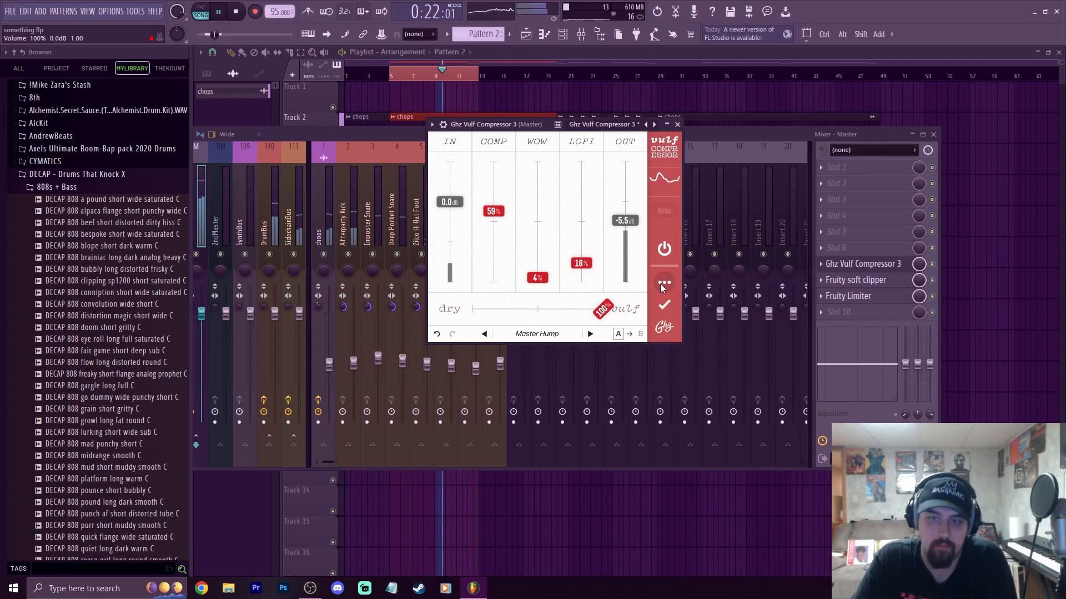
{"action": "left_click", "coordinate": [678, 125]}
{"action": "left_click", "coordinate": [236, 12]}
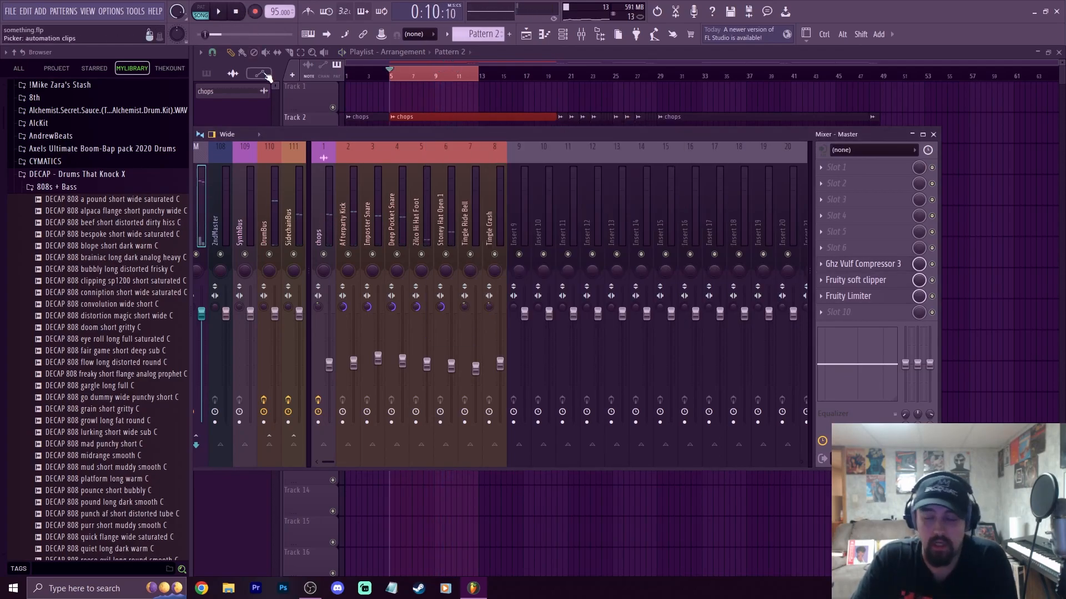
- Switch the Master's Fruity Limiter to limit mode and set its soft saturation threshold to -1.6 dB
{"action": "left_click", "coordinate": [849, 296]}
{"action": "left_click", "coordinate": [856, 281]}
{"action": "left_click", "coordinate": [865, 296]}
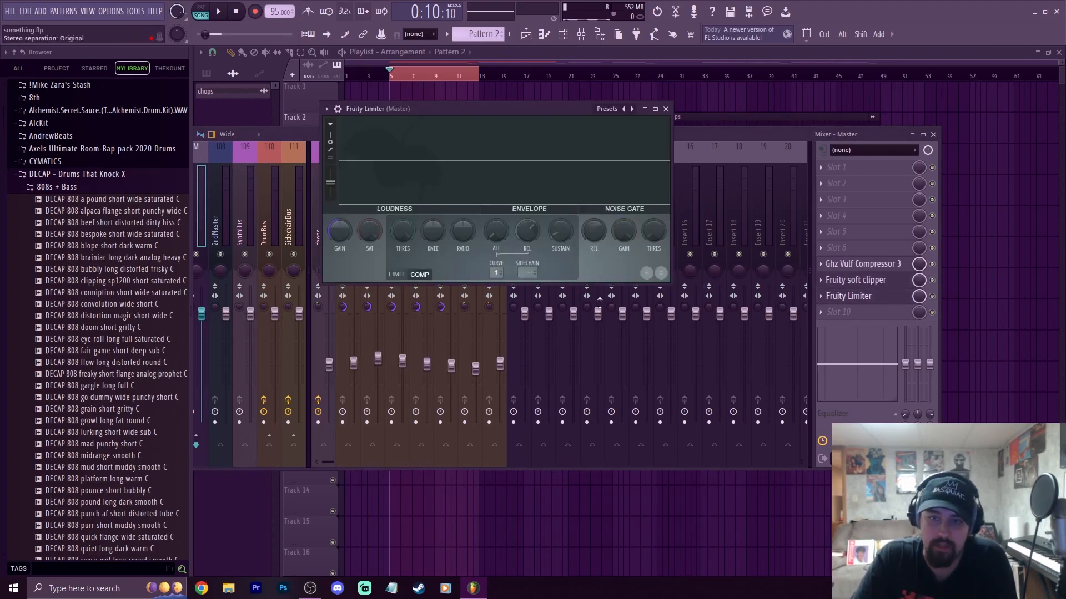
{"action": "left_click_drag", "start_coordinate": [470, 125], "coordinate": [490, 182]}
{"action": "left_click", "coordinate": [416, 333]}
{"action": "mouse_move", "coordinate": [437, 300]}
{"action": "left_mouse_down"}
{"action": "mouse_move", "coordinate": [437, 272]}
{"action": "mouse_move", "coordinate": [436, 311]}
{"action": "left_mouse_up"}
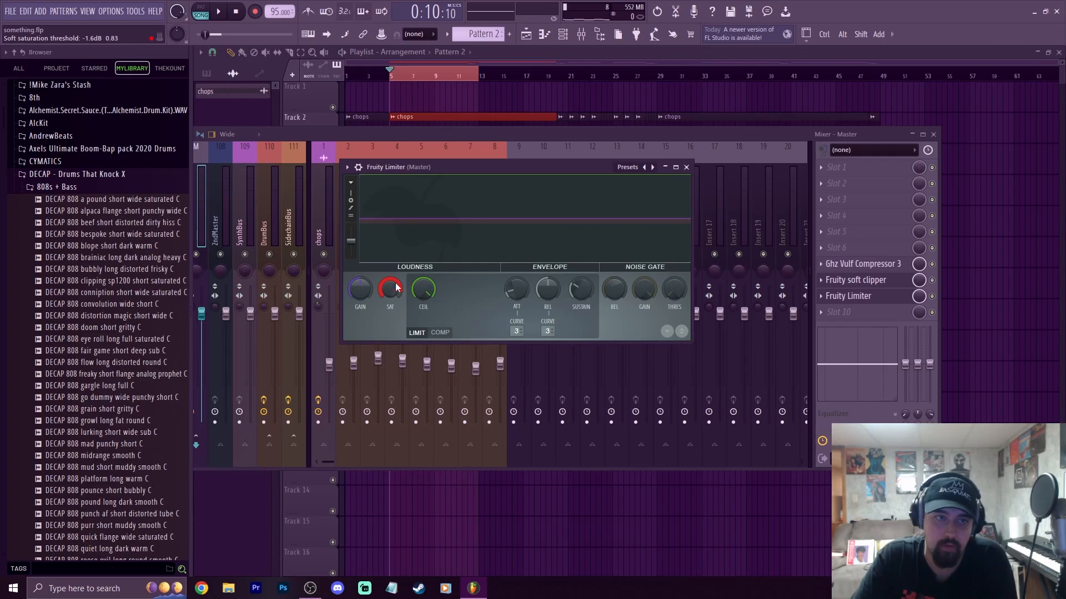
{"action": "left_click", "coordinate": [687, 167]}
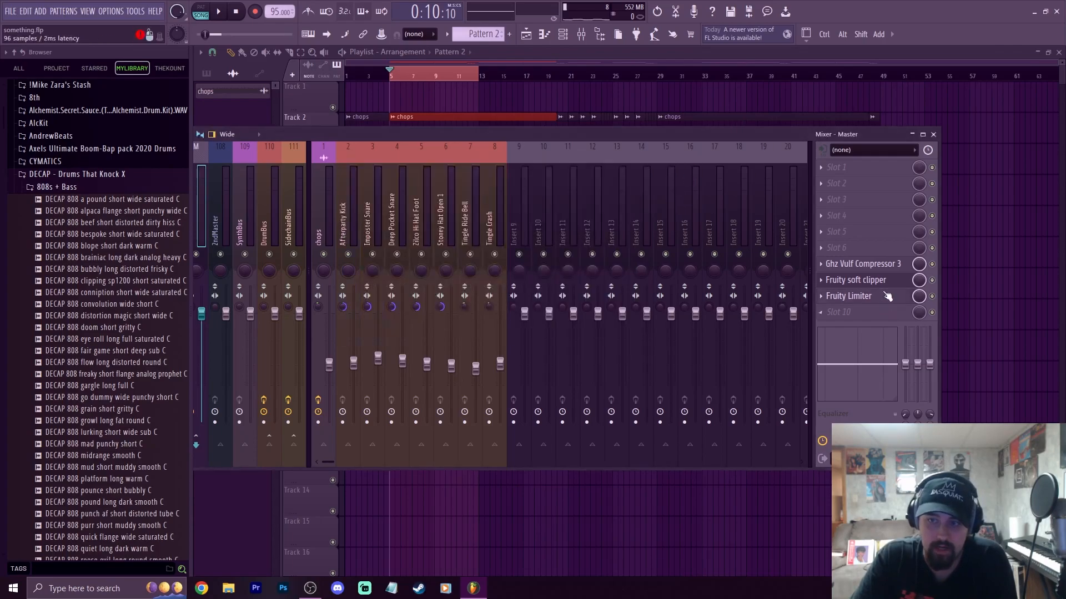
- Reopen the Master's Fruity Limiter and Fruity soft clipper, and arrange their windows beside each other above the mixer
{"action": "left_click", "coordinate": [876, 281]}
{"action": "left_click", "coordinate": [864, 296]}
{"action": "left_click", "coordinate": [862, 296]}
{"action": "left_click", "coordinate": [862, 296]}
{"action": "left_click_drag", "start_coordinate": [503, 168], "coordinate": [552, 282]}
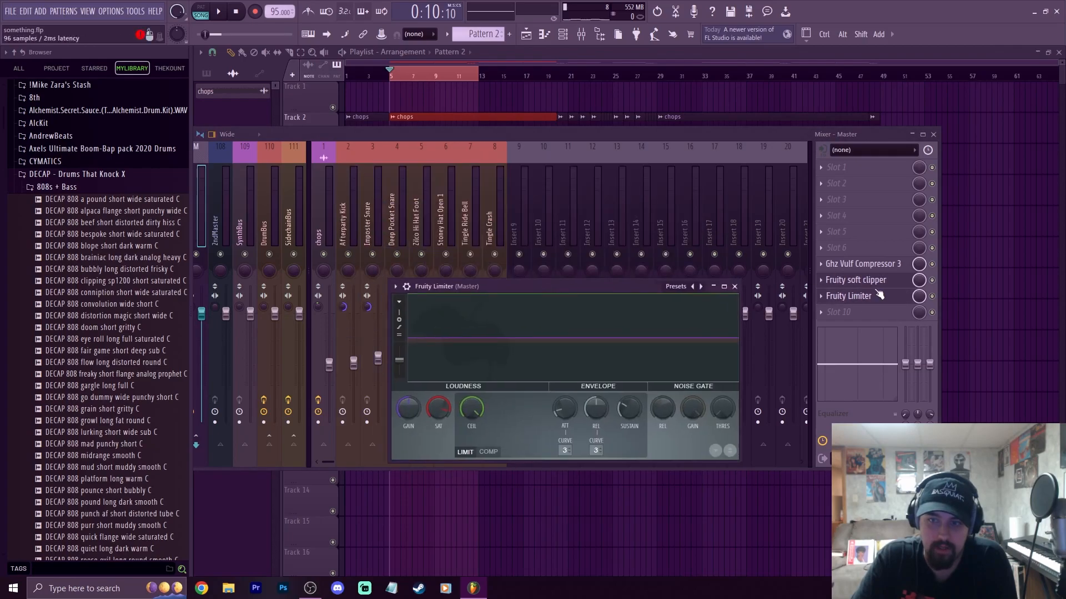
{"action": "left_click", "coordinate": [863, 280]}
{"action": "left_click_drag", "start_coordinate": [607, 134], "coordinate": [608, 396]}
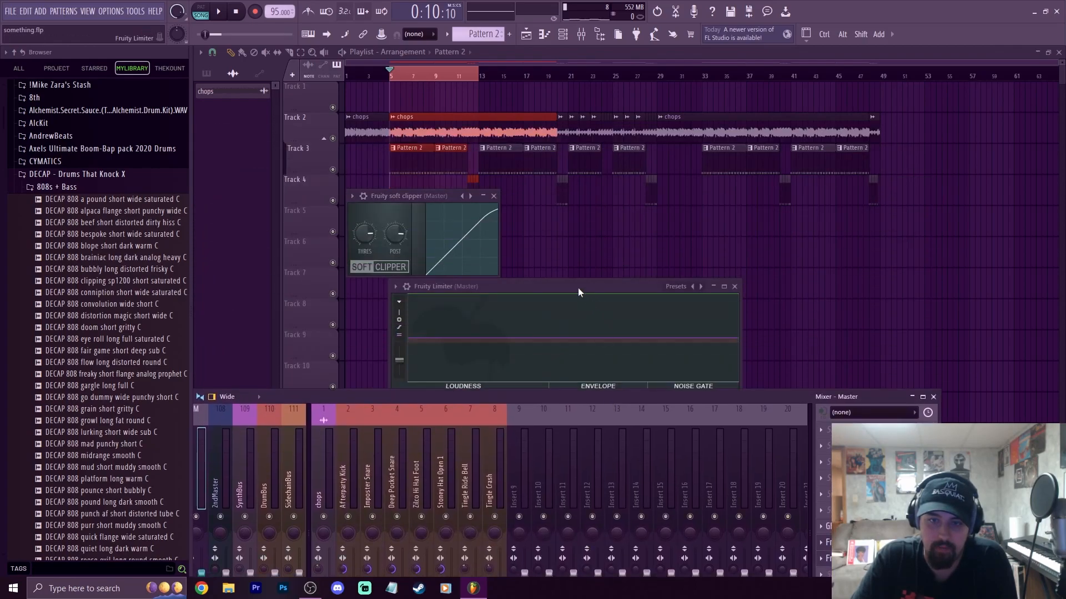
{"action": "left_click_drag", "start_coordinate": [578, 287], "coordinate": [668, 173]}
{"action": "left_click_drag", "start_coordinate": [403, 199], "coordinate": [390, 136]}
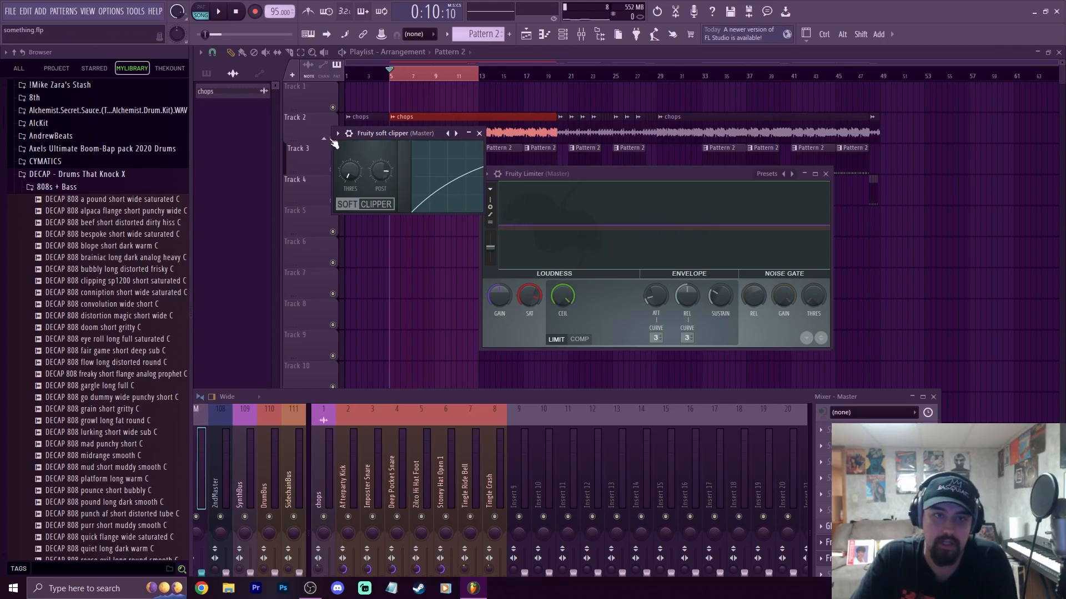
- Fine-tune the soft clipper's post gain while the loop plays, then stop playback
{"action": "left_click", "coordinate": [219, 12]}
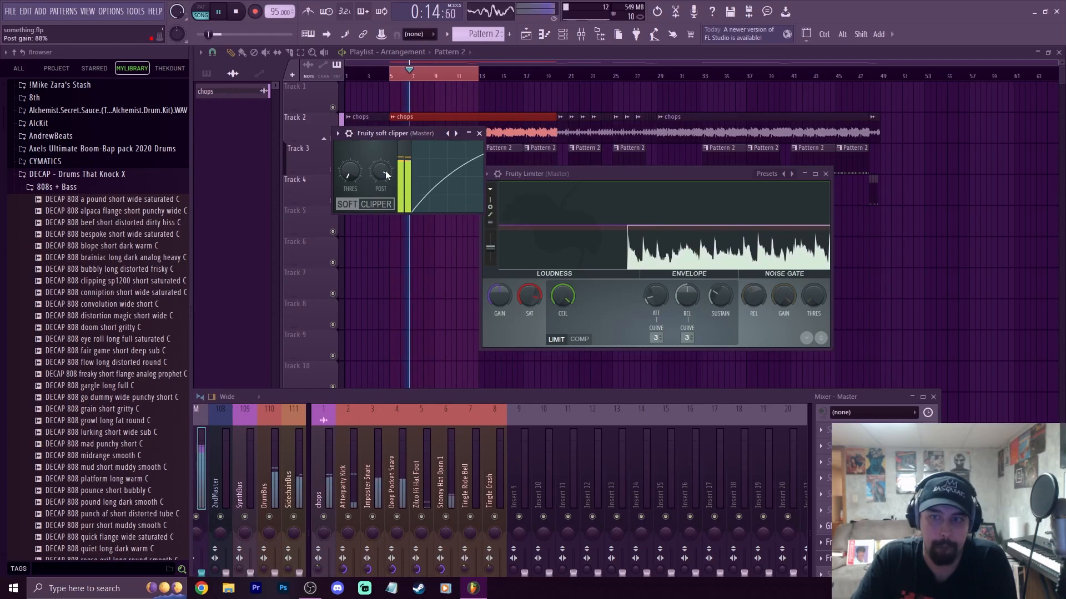
{"action": "left_click_drag", "start_coordinate": [383, 171], "coordinate": [383, 176]}
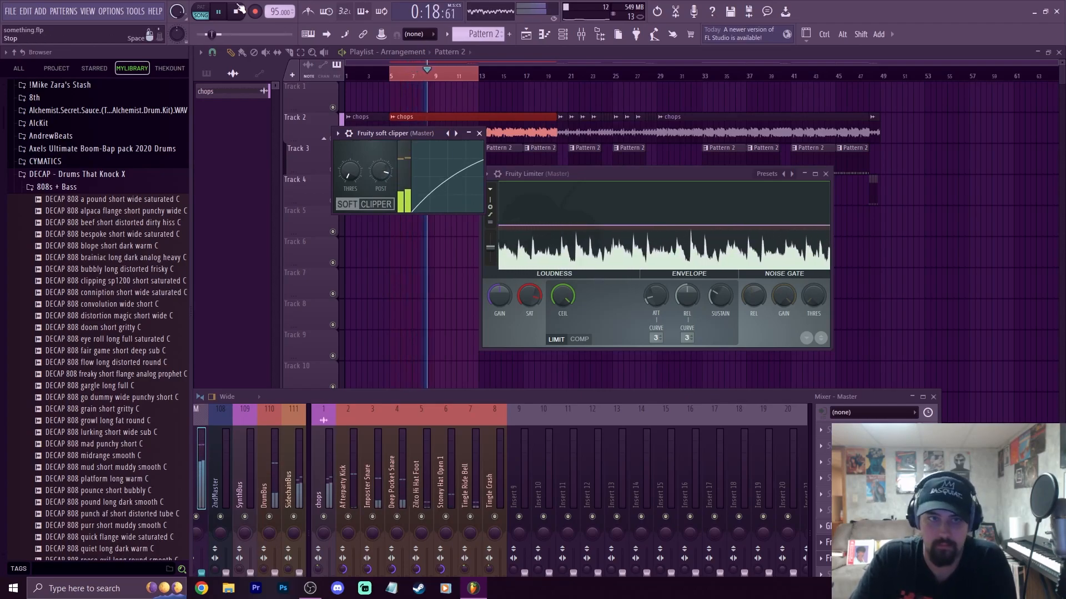
{"action": "key", "text": "space"}
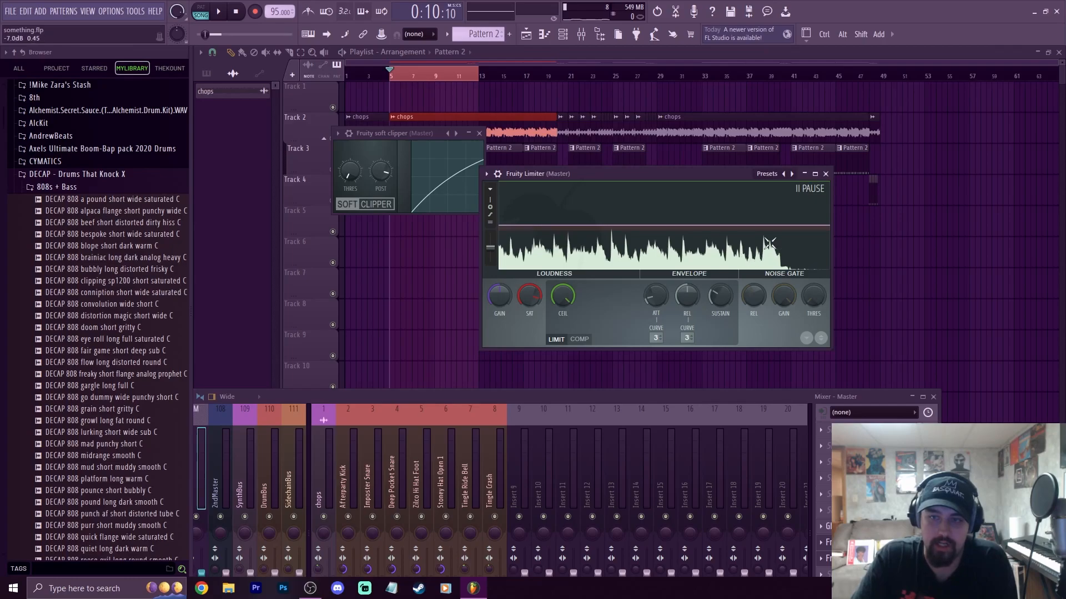
- Load Ozone 9 Elements in slot 10 of the Master track
{"action": "left_click_drag", "start_coordinate": [711, 396], "coordinate": [803, 149]}
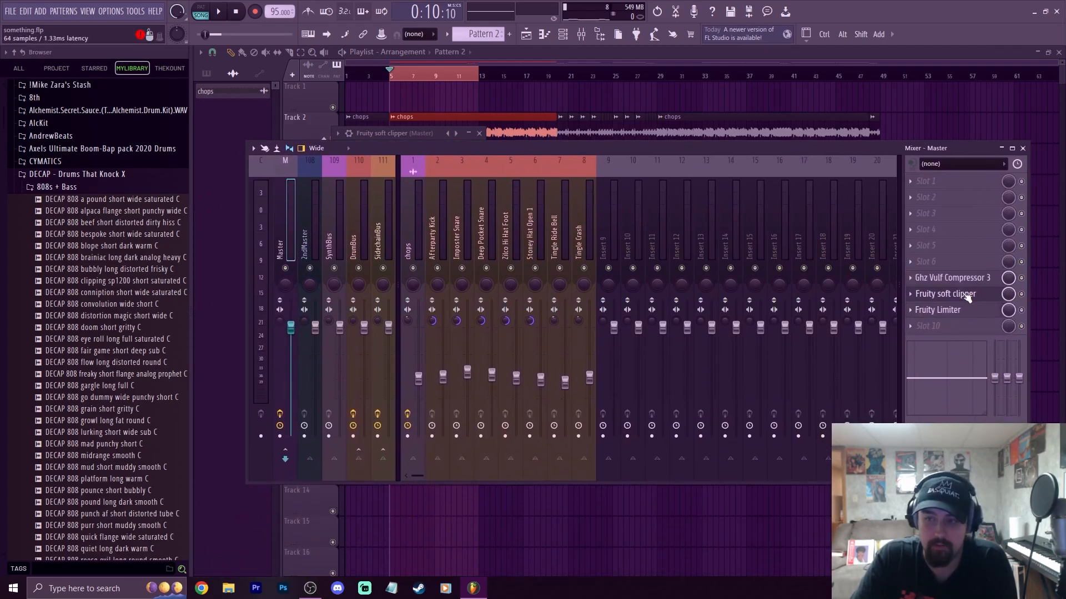
{"action": "left_click", "coordinate": [963, 294]}
{"action": "left_click", "coordinate": [944, 331]}
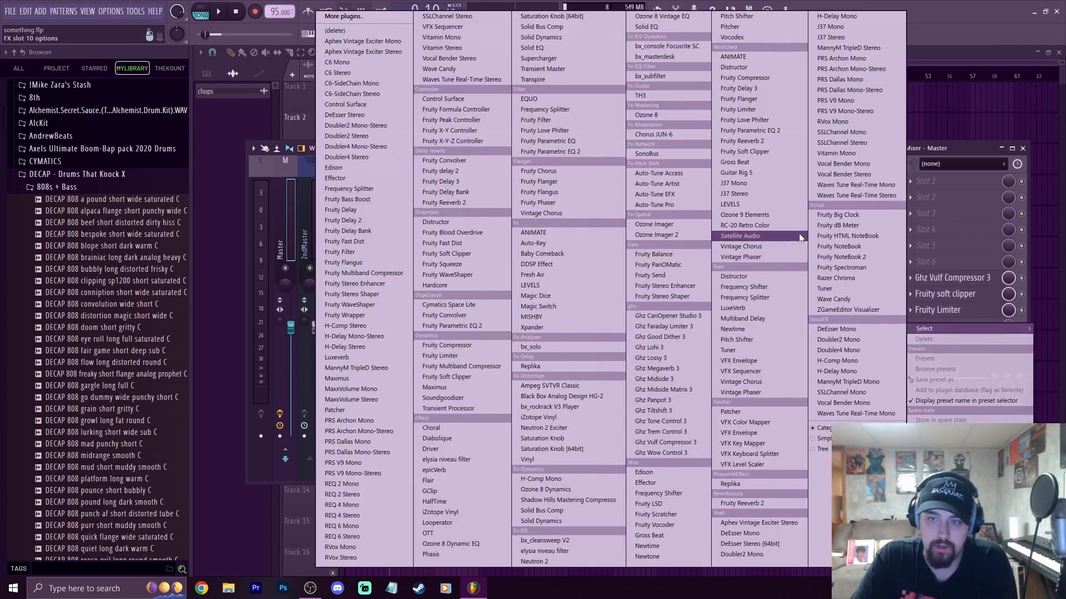
{"action": "left_click", "coordinate": [773, 211]}
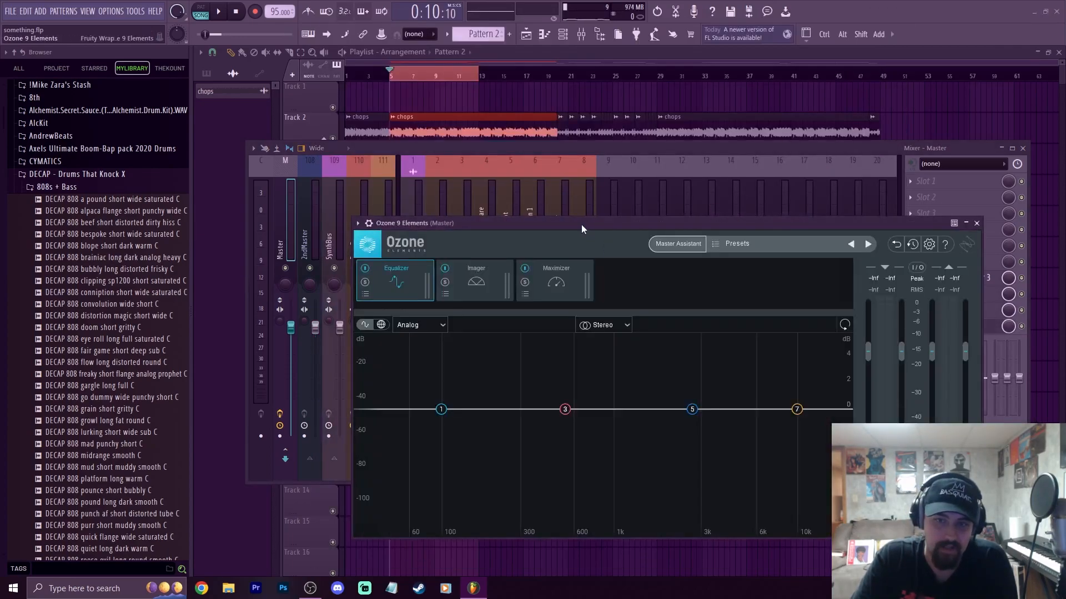
{"action": "left_click_drag", "start_coordinate": [581, 224], "coordinate": [506, 105]}
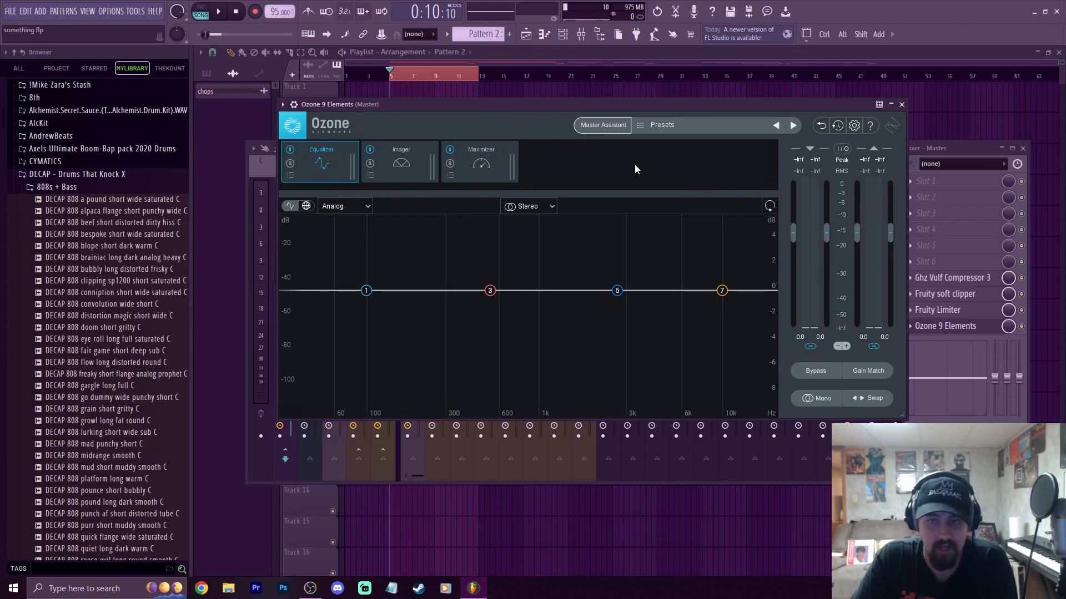
- Run Ozone's Master Assistant with Medium intensity and Streaming destination on the playing loop, accept its settings, and stop playback
{"action": "left_click", "coordinate": [591, 129]}
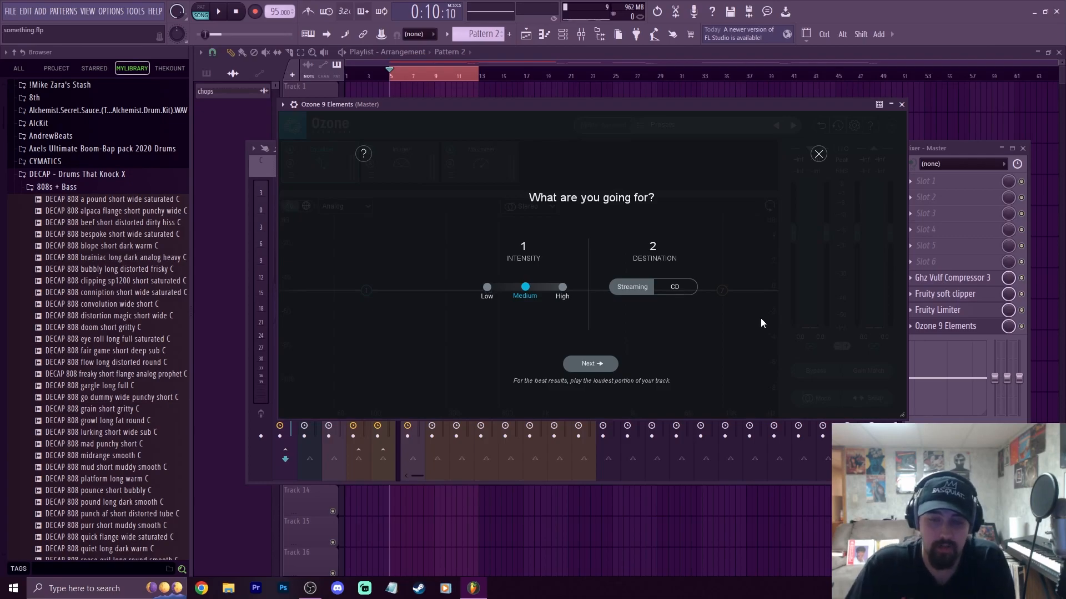
{"action": "left_click", "coordinate": [592, 363]}
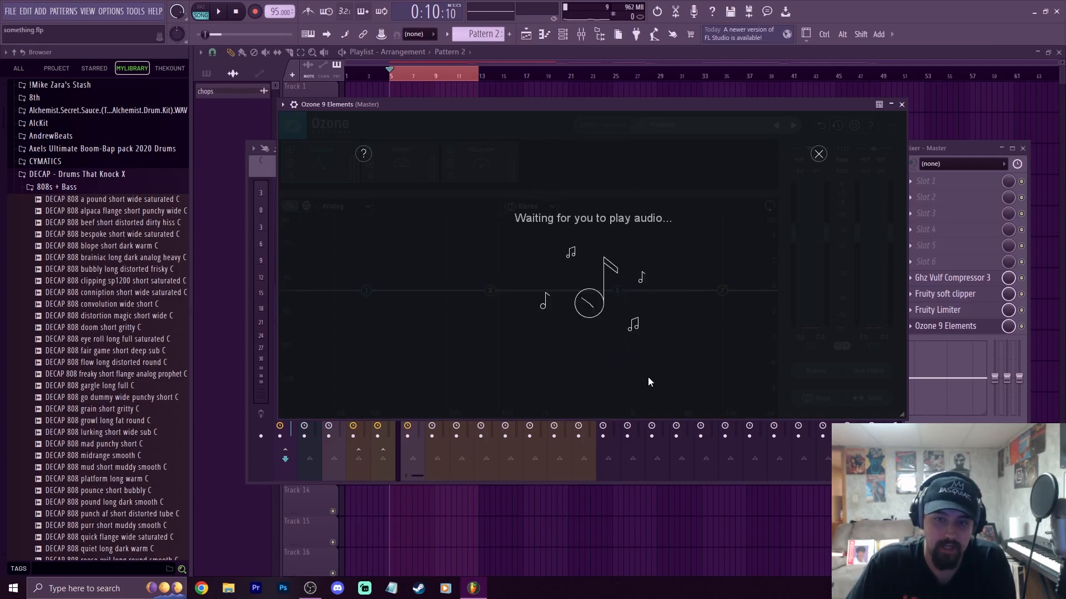
{"action": "left_click", "coordinate": [218, 11]}
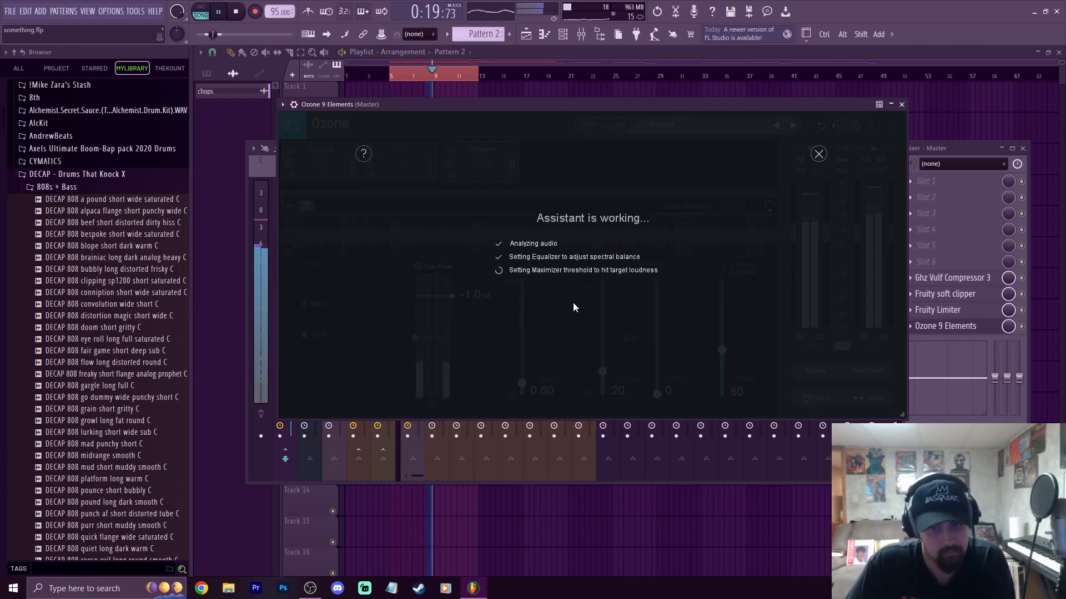
{"action": "left_click", "coordinate": [583, 349]}
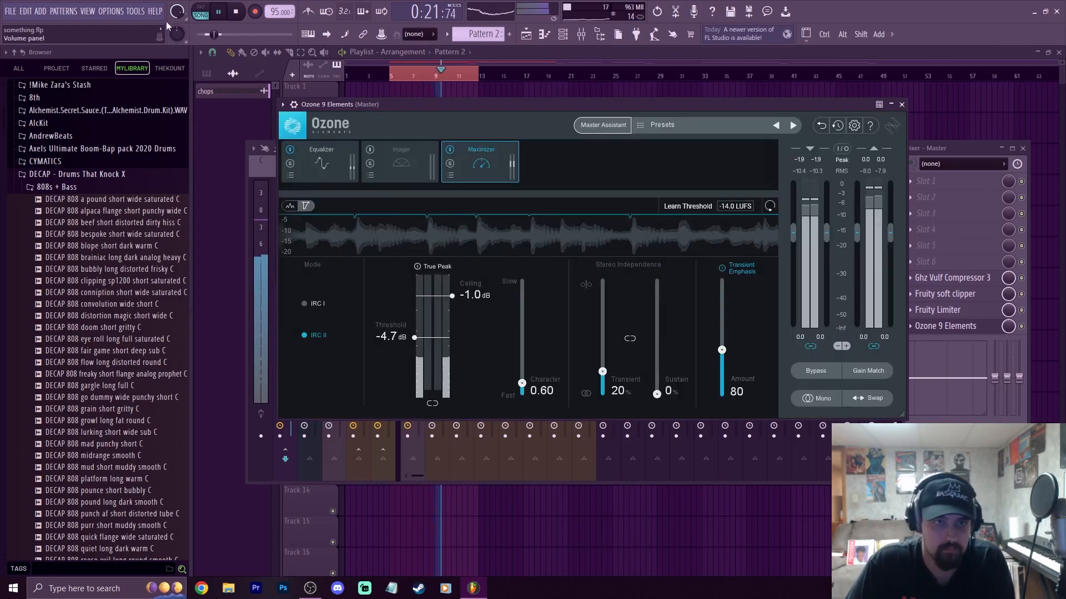
{"action": "left_click", "coordinate": [236, 12]}
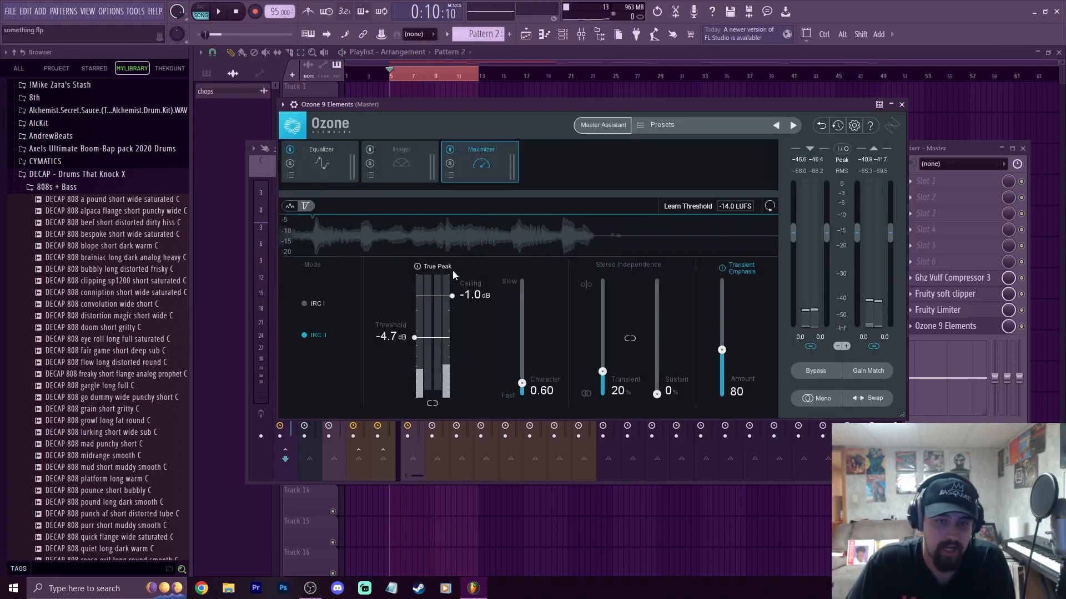
- Turn on True Peak in Ozone's Maximizer and set its ceiling to -1.6 dB
{"action": "left_click", "coordinate": [428, 268]}
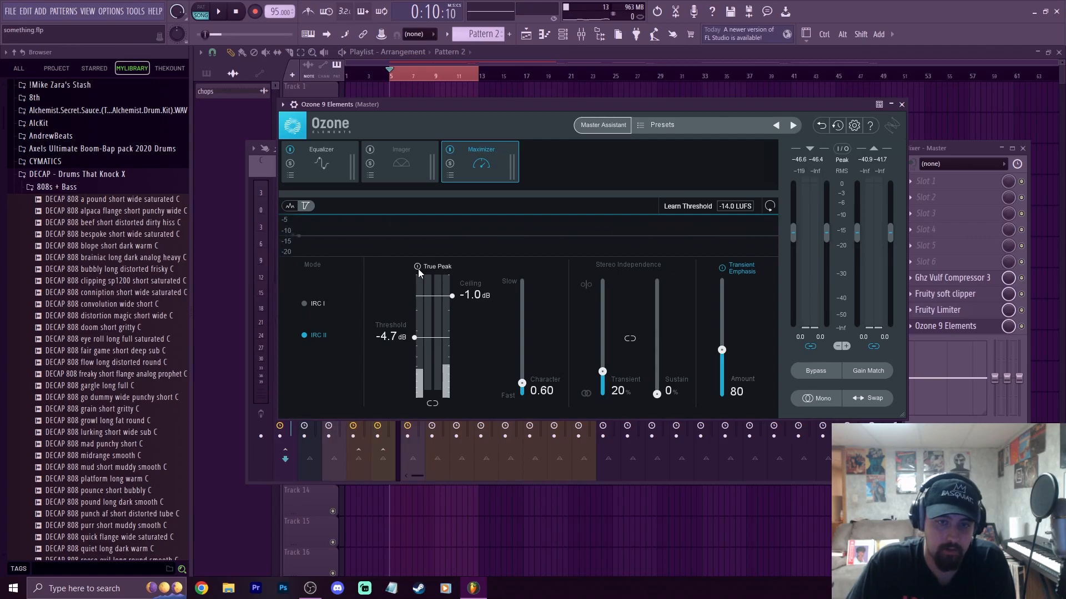
{"action": "left_click_drag", "start_coordinate": [463, 301], "coordinate": [447, 304]}
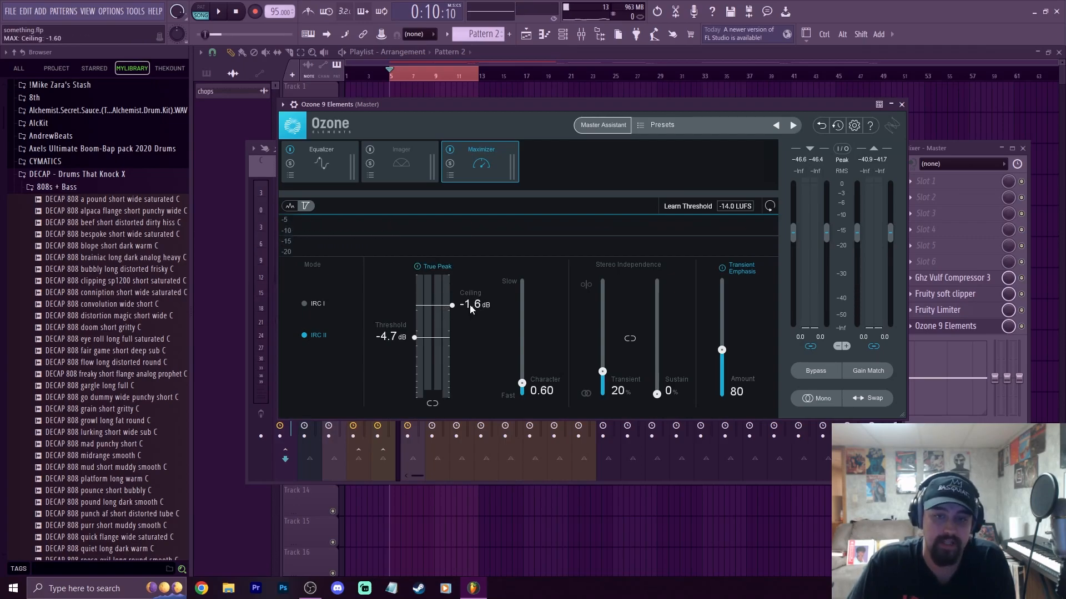
{"action": "left_click", "coordinate": [962, 311]}
{"action": "left_click", "coordinate": [961, 311]}
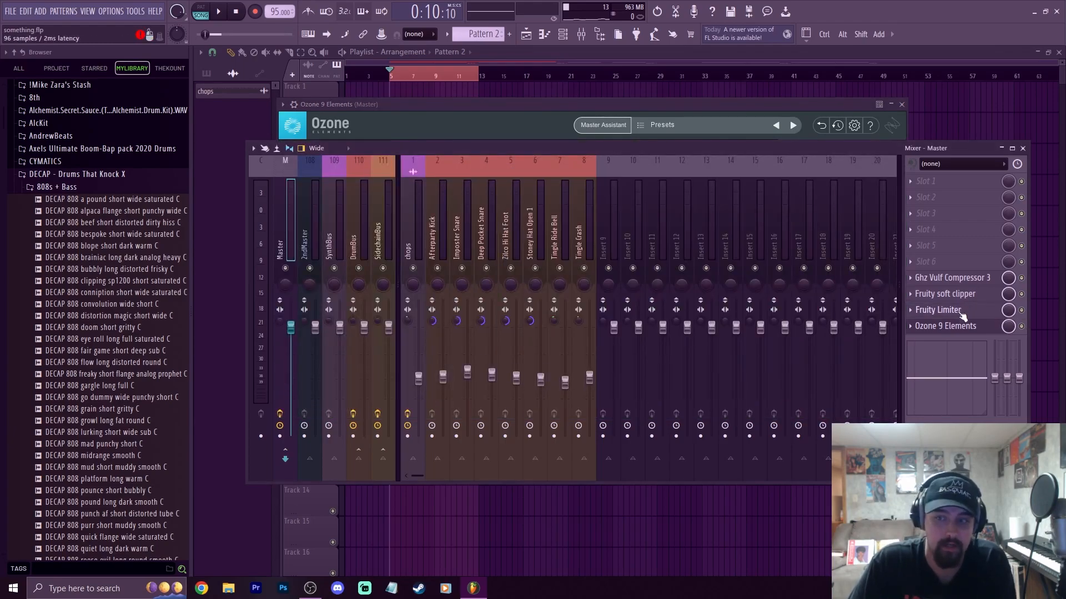
{"action": "left_click", "coordinate": [946, 329]}
{"action": "left_click", "coordinate": [943, 328]}
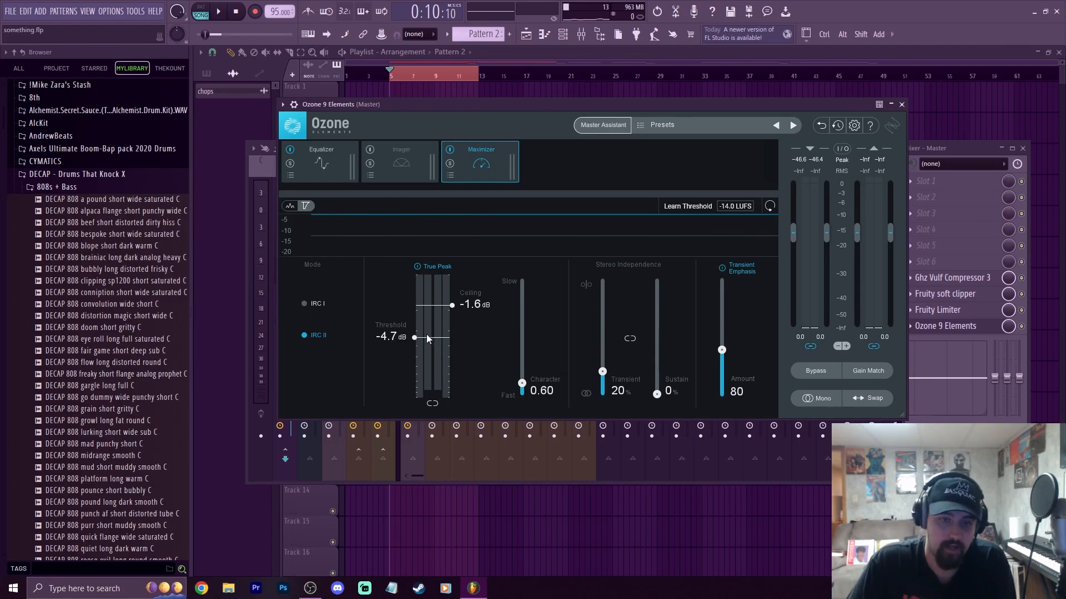
- In Ozone's Equalizer, lower bell band 2 to -0.7 dB at 2286 Hz and start the loop
{"action": "left_click", "coordinate": [322, 163]}
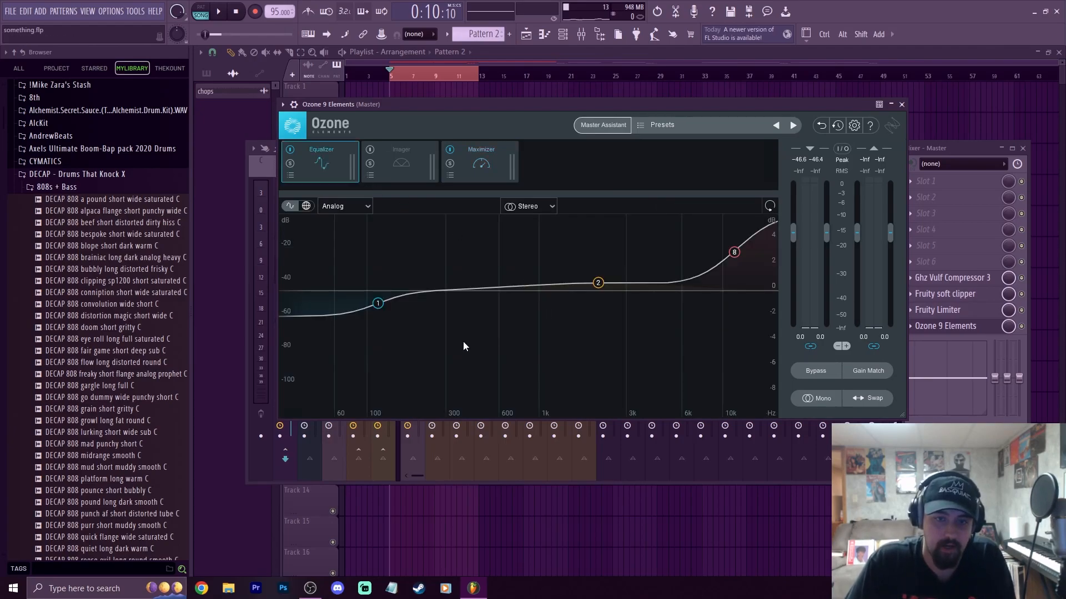
{"action": "left_click", "coordinate": [465, 178]}
{"action": "left_click", "coordinate": [341, 151]}
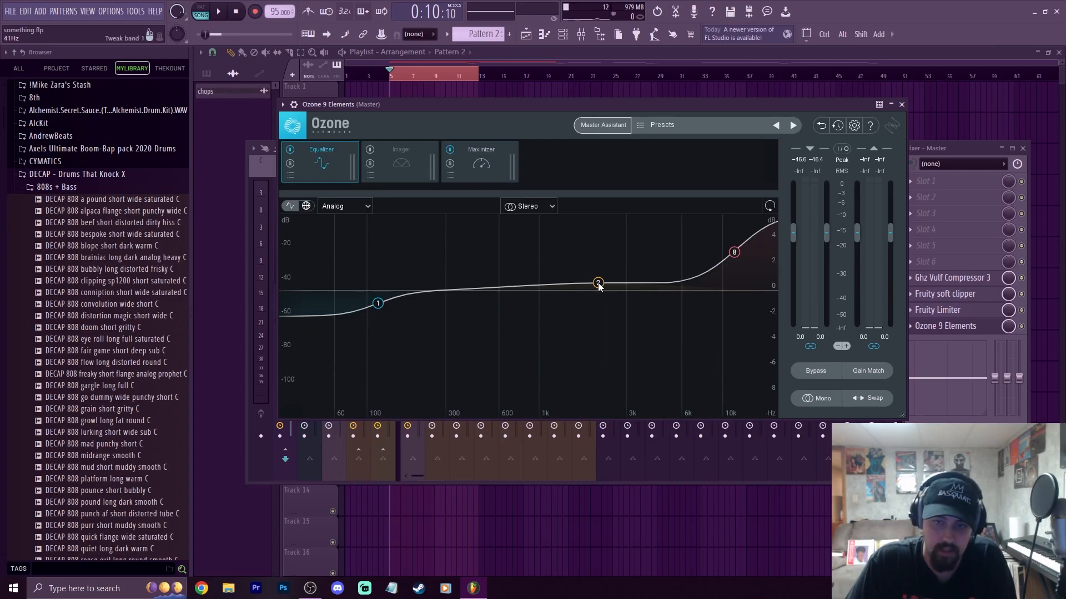
{"action": "left_click_drag", "start_coordinate": [597, 284], "coordinate": [604, 299]}
{"action": "left_click", "coordinate": [218, 11]}
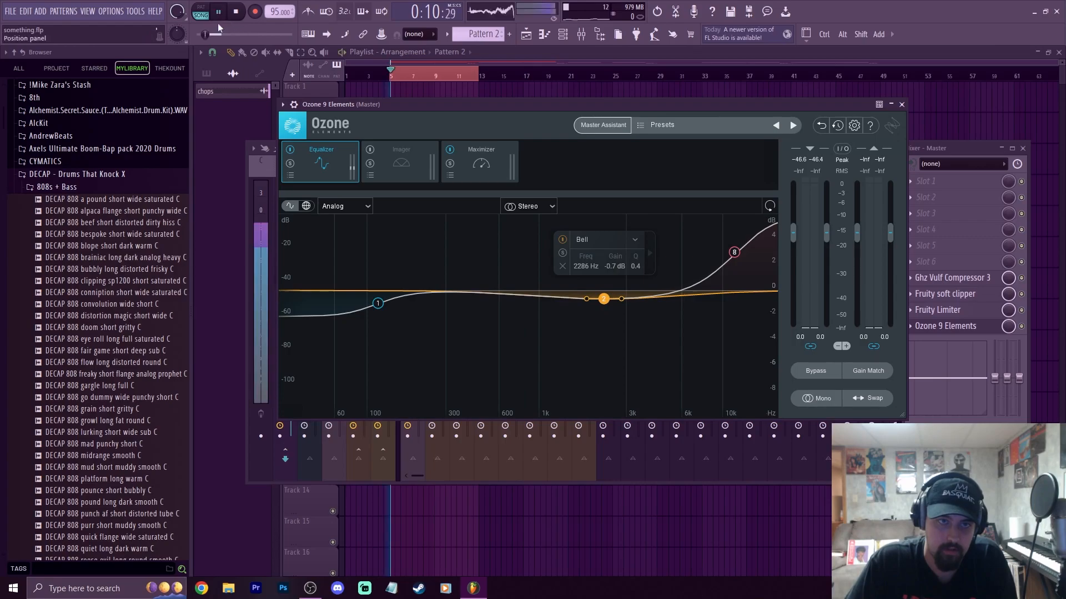
- Deepen the cuts of Equalizer bands 1 and 2, and reduce high-shelf band 8 to about 0.9 dB at 9926 Hz
{"action": "left_click_drag", "start_coordinate": [380, 308], "coordinate": [371, 312]}
{"action": "left_click_drag", "start_coordinate": [603, 299], "coordinate": [603, 306]}
{"action": "left_click", "coordinate": [734, 252]}
{"action": "left_click_drag", "start_coordinate": [734, 253], "coordinate": [723, 284]}
{"action": "mouse_move", "coordinate": [603, 305]}
{"action": "left_mouse_down"}
{"action": "mouse_move", "coordinate": [666, 304]}
{"action": "mouse_move", "coordinate": [612, 308]}
{"action": "left_mouse_up"}
{"action": "left_click_drag", "start_coordinate": [723, 284], "coordinate": [724, 281]}
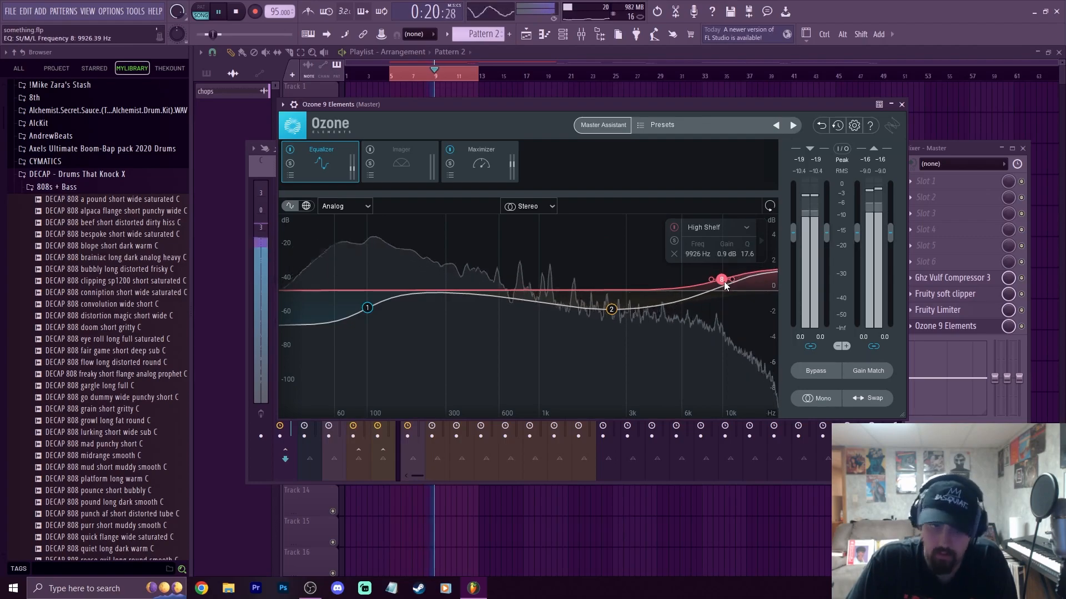
{"action": "left_click_drag", "start_coordinate": [367, 308], "coordinate": [359, 312]}
{"action": "left_click_drag", "start_coordinate": [612, 310], "coordinate": [610, 311]}
- On the SidechainBus Fruity Limiter, set the compression threshold to -22.7 dB and adjust the release slightly, then close it
{"action": "left_click", "coordinate": [952, 150]}
{"action": "left_click", "coordinate": [371, 240]}
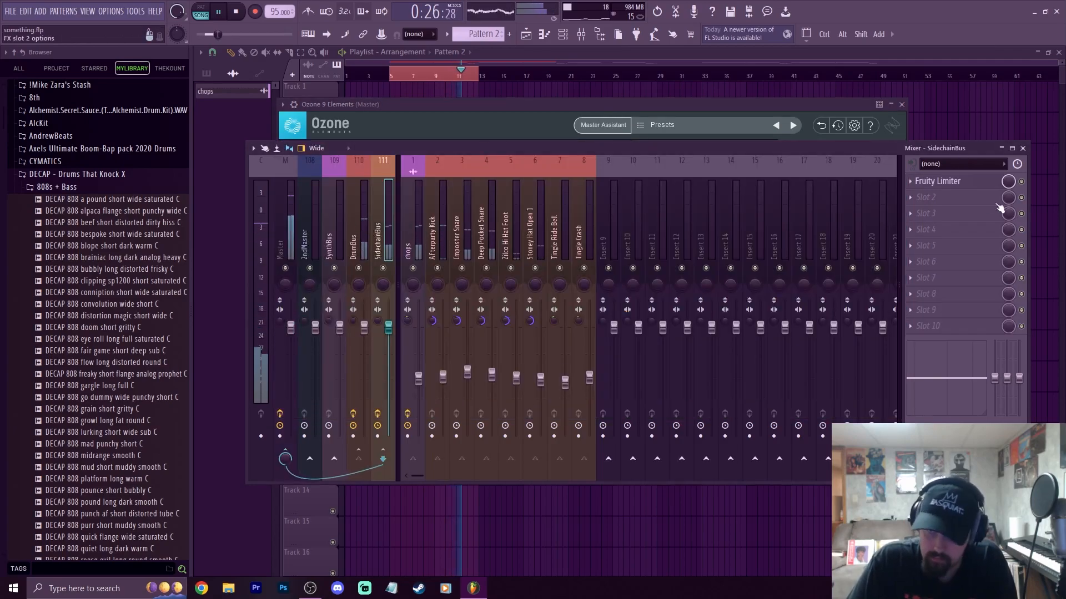
{"action": "left_click", "coordinate": [938, 181]}
{"action": "left_click_drag", "start_coordinate": [456, 296], "coordinate": [457, 300]}
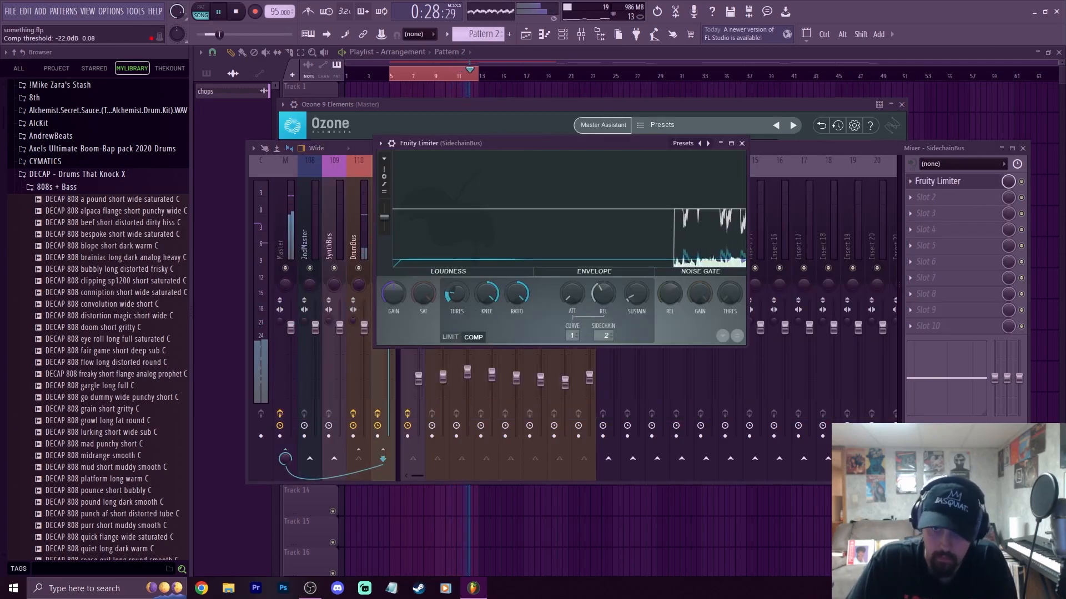
{"action": "left_click_drag", "start_coordinate": [603, 295], "coordinate": [603, 292]}
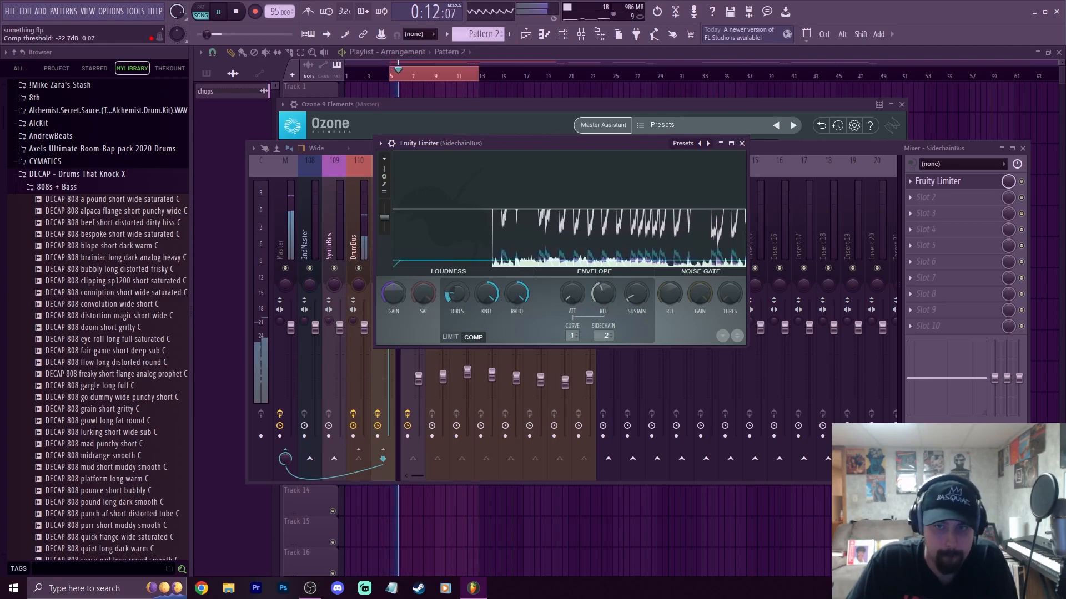
{"action": "left_click", "coordinate": [743, 144]}
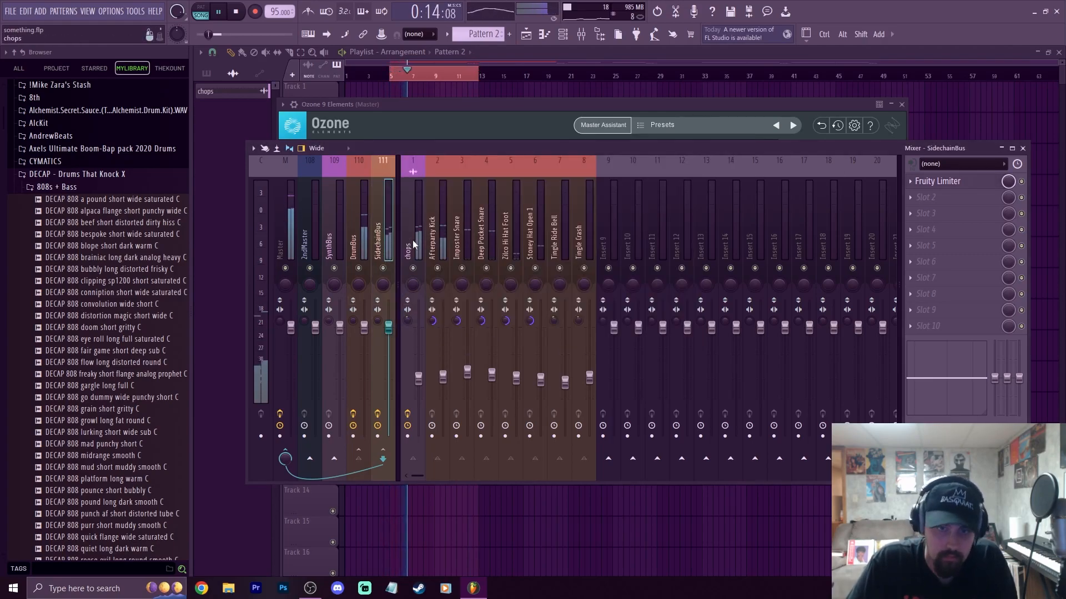
- In the chops track's Fruity Parametric EQ 2, adjust peaking band 3 to about -3.2 dB at 403 Hz, and close the EQ
{"action": "left_click", "coordinate": [412, 240]}
{"action": "left_click", "coordinate": [944, 199]}
{"action": "left_click_drag", "start_coordinate": [510, 260], "coordinate": [540, 258]}
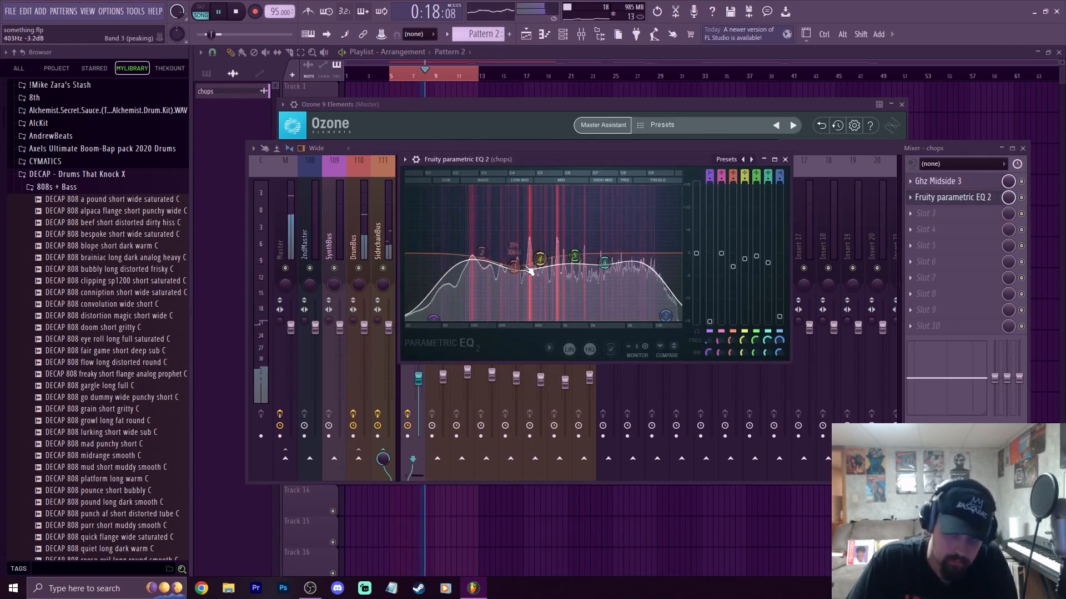
{"action": "left_click", "coordinate": [785, 160]}
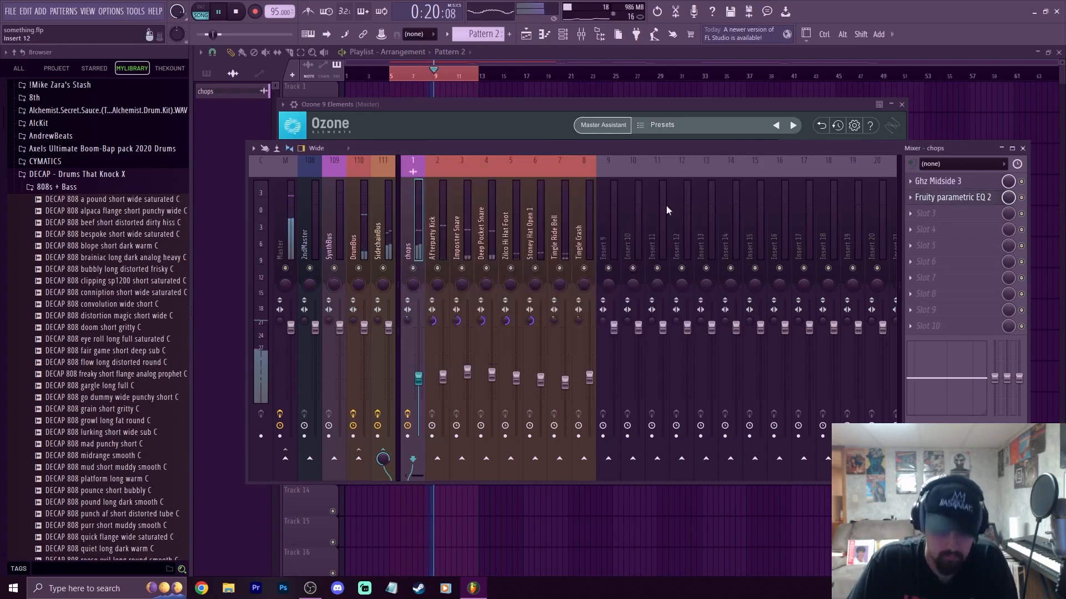
- Bring up Ozone 9 Elements on the Master, stop playback and review its Equalizer and Maximizer settings
{"action": "left_click", "coordinate": [280, 238]}
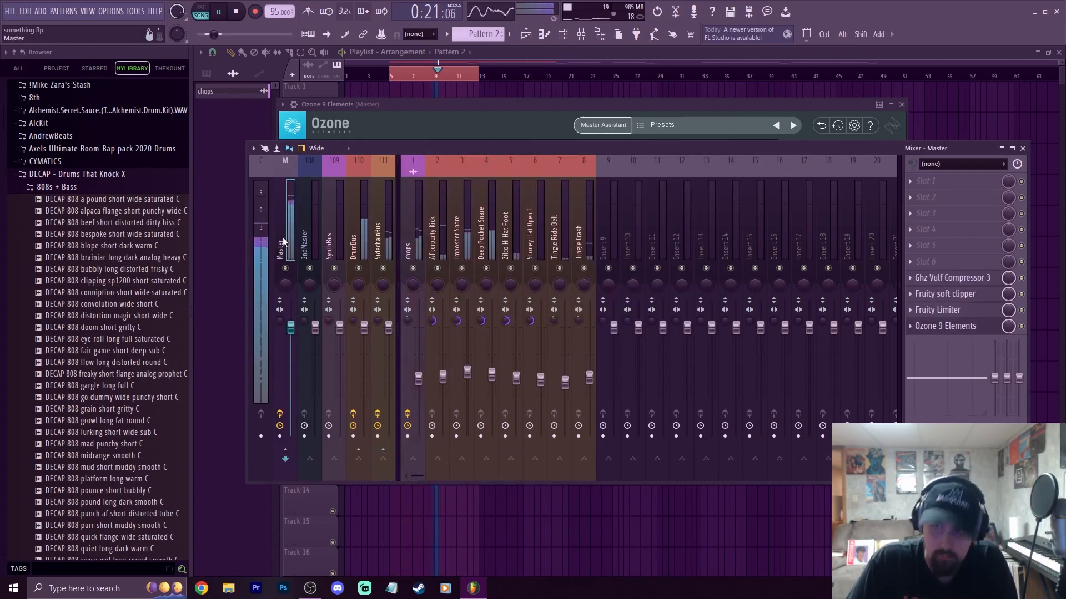
{"action": "left_click", "coordinate": [948, 327]}
{"action": "left_click", "coordinate": [960, 327]}
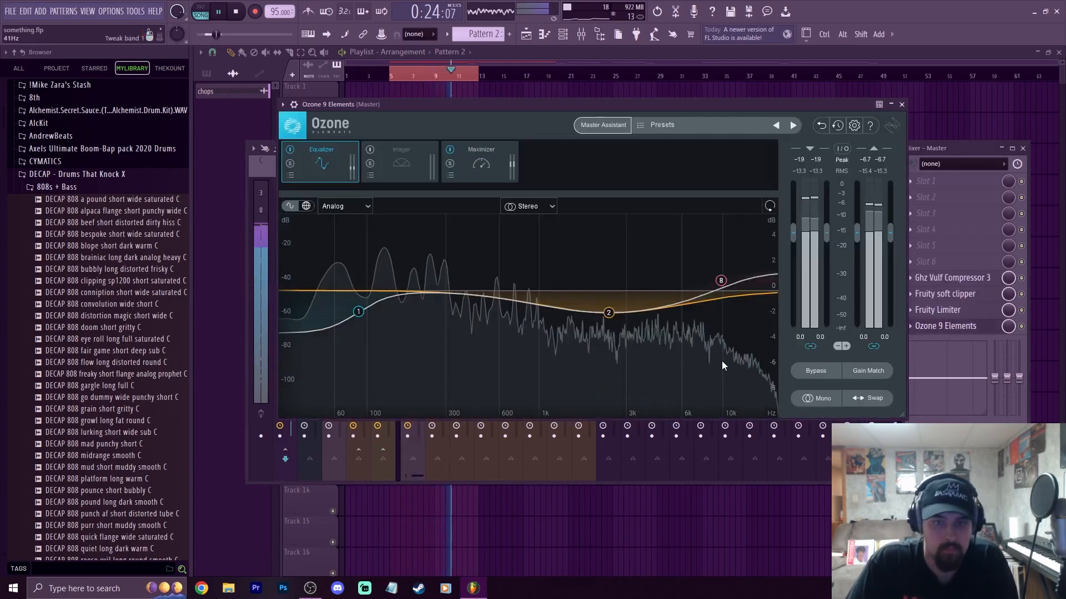
{"action": "left_click", "coordinate": [236, 13]}
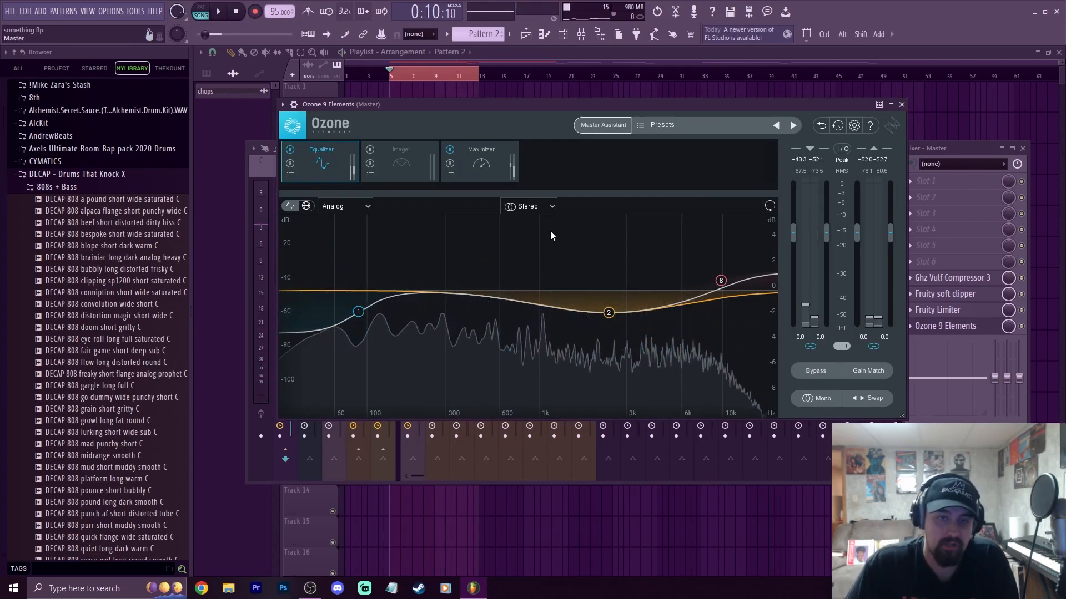
{"action": "left_click", "coordinate": [973, 151]}
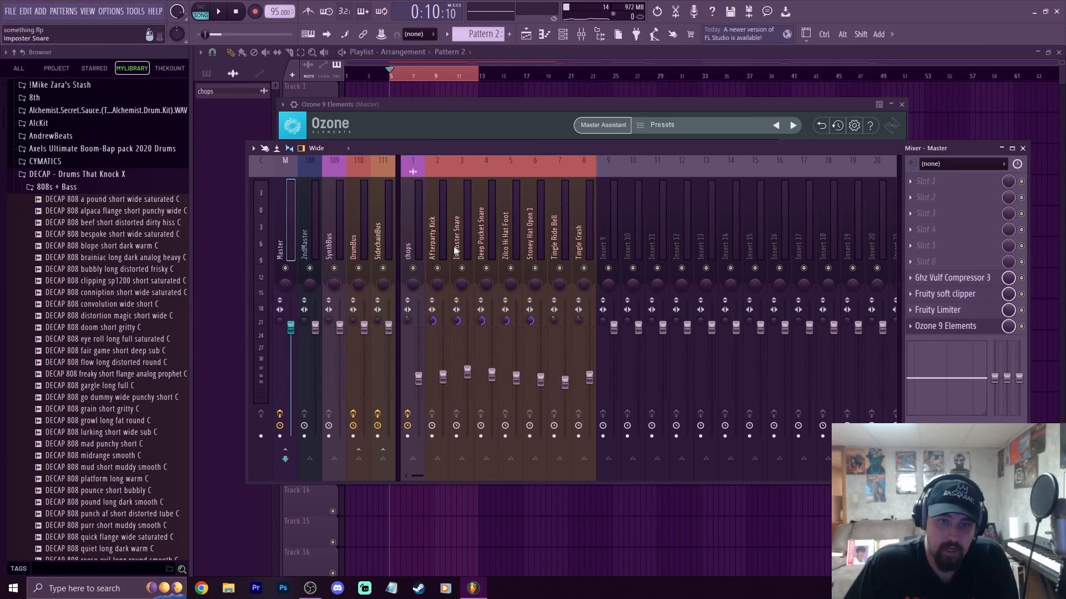
{"action": "left_click", "coordinate": [413, 248]}
{"action": "left_click", "coordinate": [489, 104]}
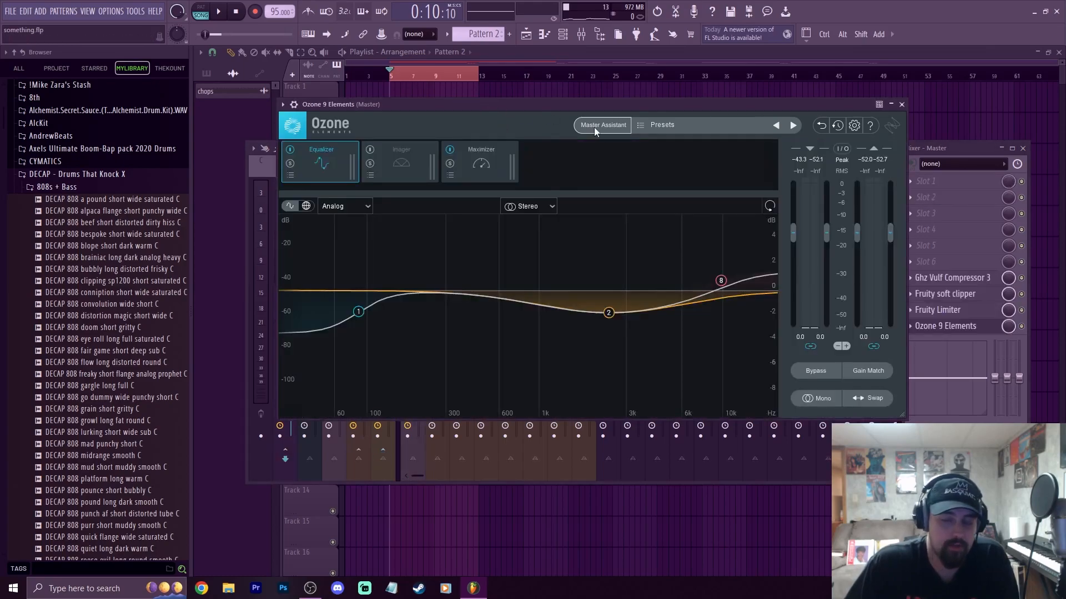
{"action": "left_click", "coordinate": [392, 158]}
{"action": "left_click", "coordinate": [494, 161]}
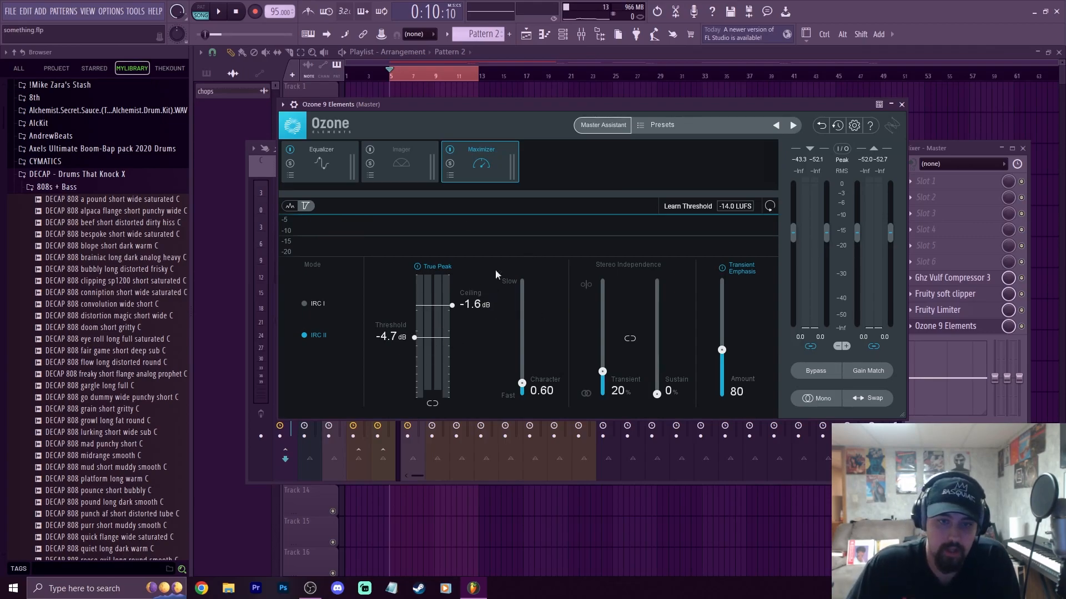
- Enable Ozone's Imager, widen the stereo width to about 33.3 and start the loop
{"action": "left_click", "coordinate": [400, 161]}
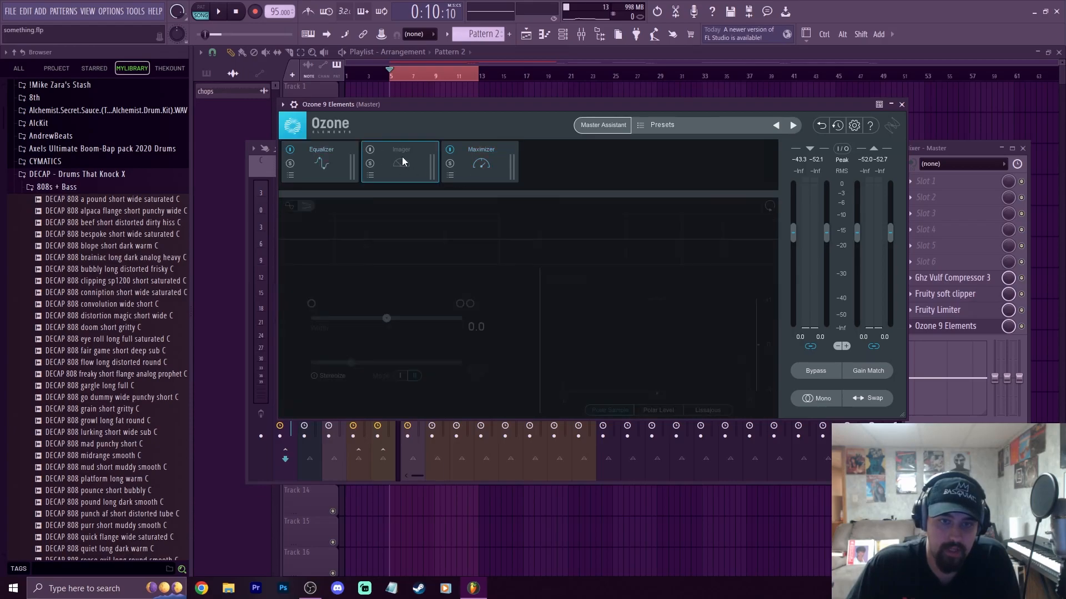
{"action": "left_click", "coordinate": [370, 151]}
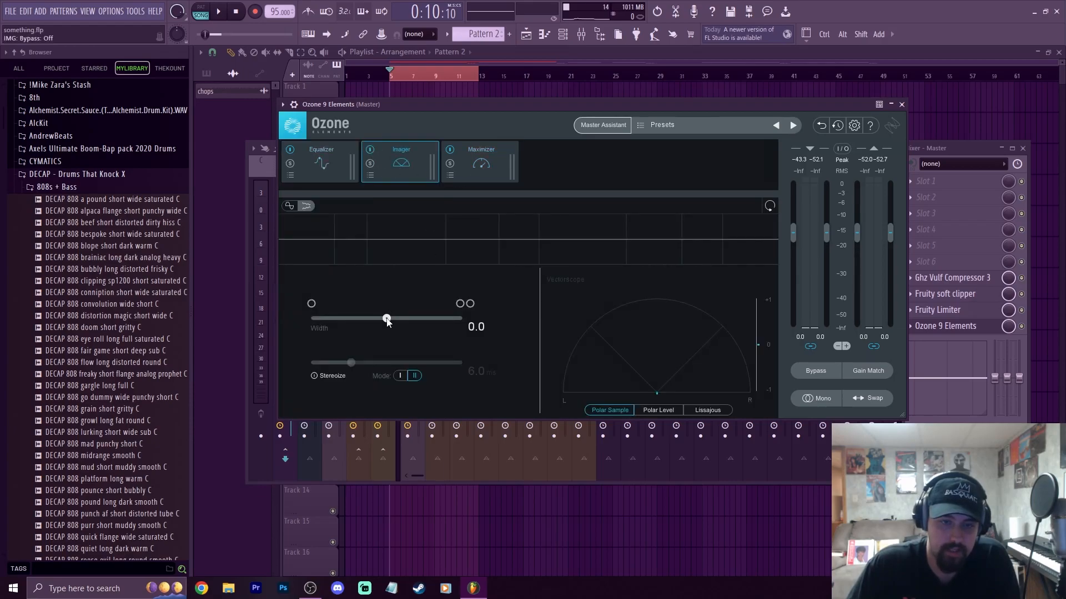
{"action": "left_click_drag", "start_coordinate": [387, 319], "coordinate": [392, 319]}
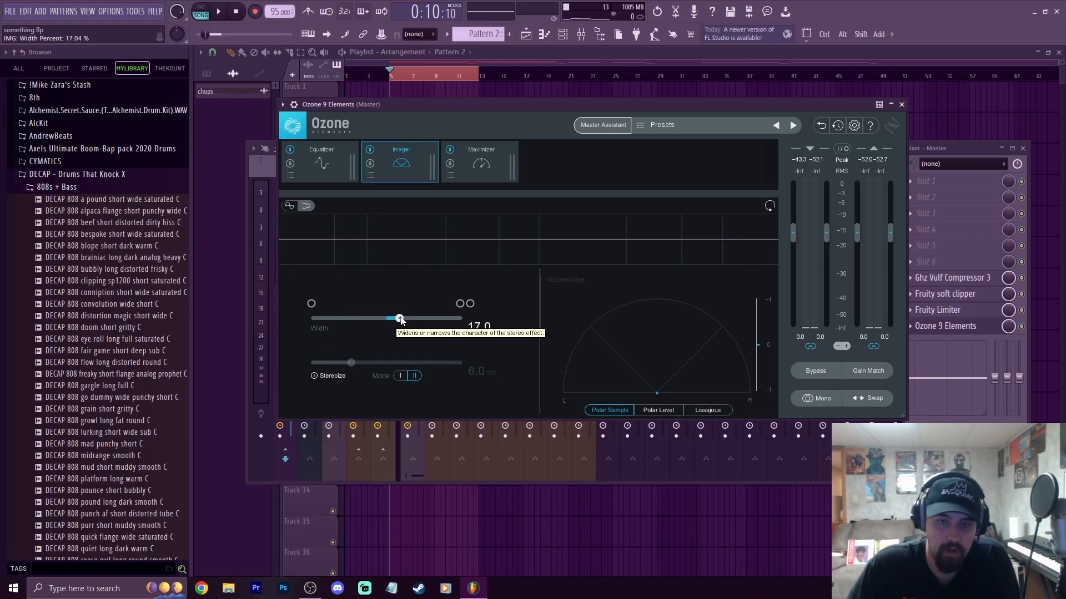
{"action": "mouse_move", "coordinate": [411, 320]}
{"action": "left_mouse_down"}
{"action": "mouse_move", "coordinate": [395, 322]}
{"action": "mouse_move", "coordinate": [418, 318]}
{"action": "left_mouse_up"}
{"action": "key", "text": "space"}
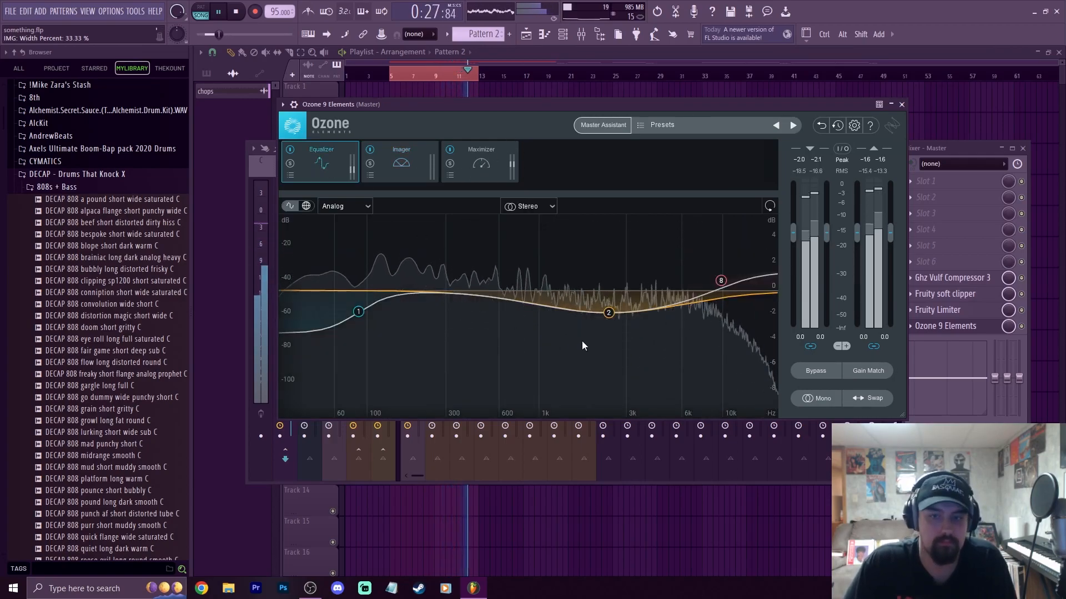
- In Ozone's Equalizer, move bell band 2 to -1.7 dB at 2147 Hz and high-shelf band 8 to 0.8 dB at 10564 Hz
{"action": "left_click_drag", "start_coordinate": [608, 312], "coordinate": [592, 314]}
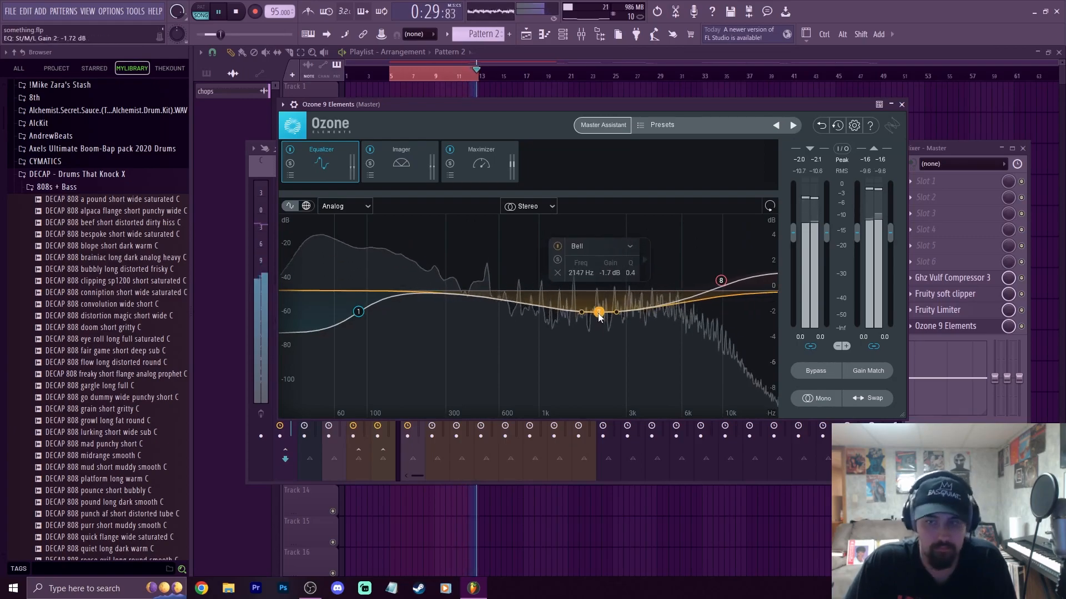
{"action": "left_click", "coordinate": [721, 280]}
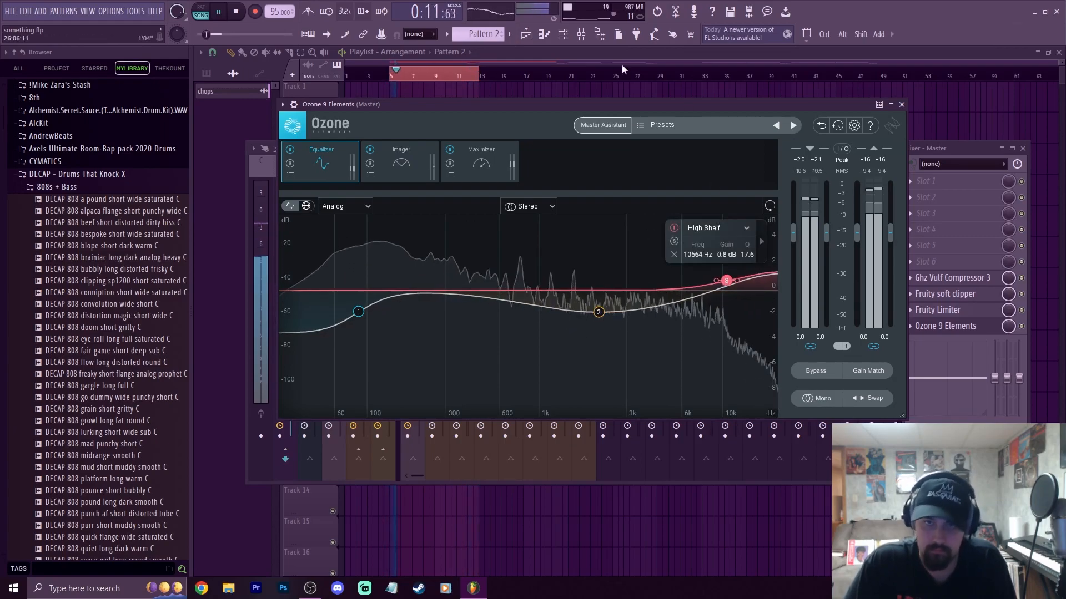
{"action": "left_click", "coordinate": [515, 57]}
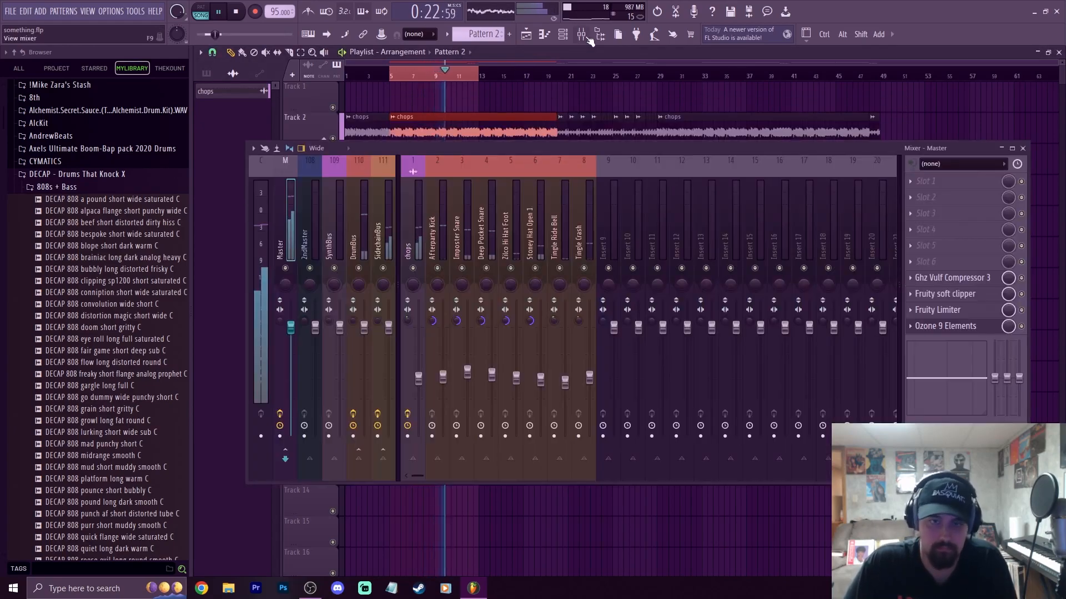
- Close the mixer, stop playback and clear the time selection in the Playlist
{"action": "left_click", "coordinate": [581, 36]}
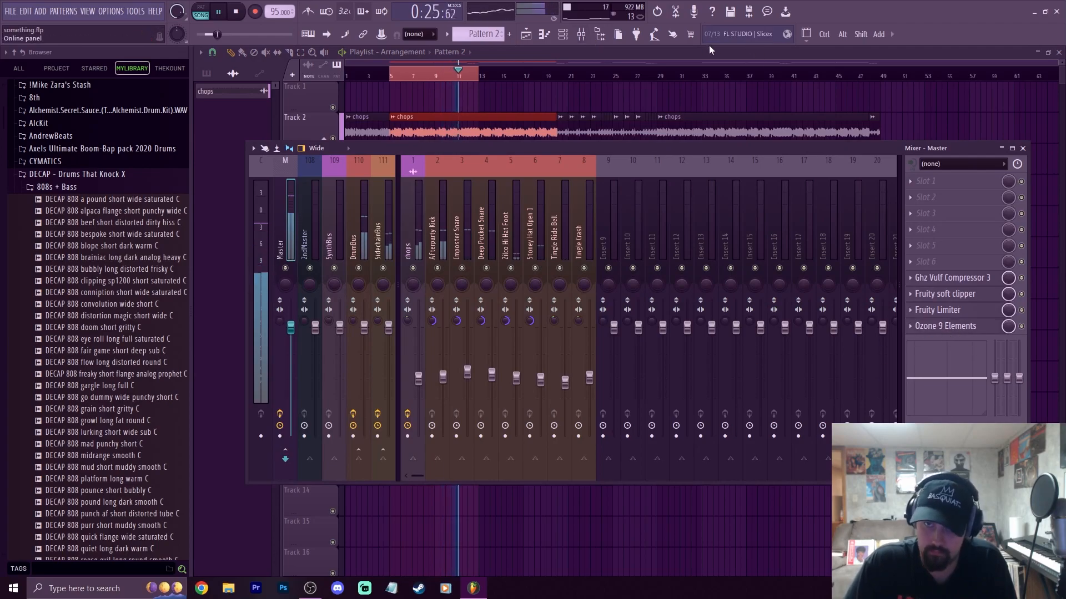
{"action": "left_click", "coordinate": [1022, 148]}
{"action": "left_click", "coordinate": [237, 12]}
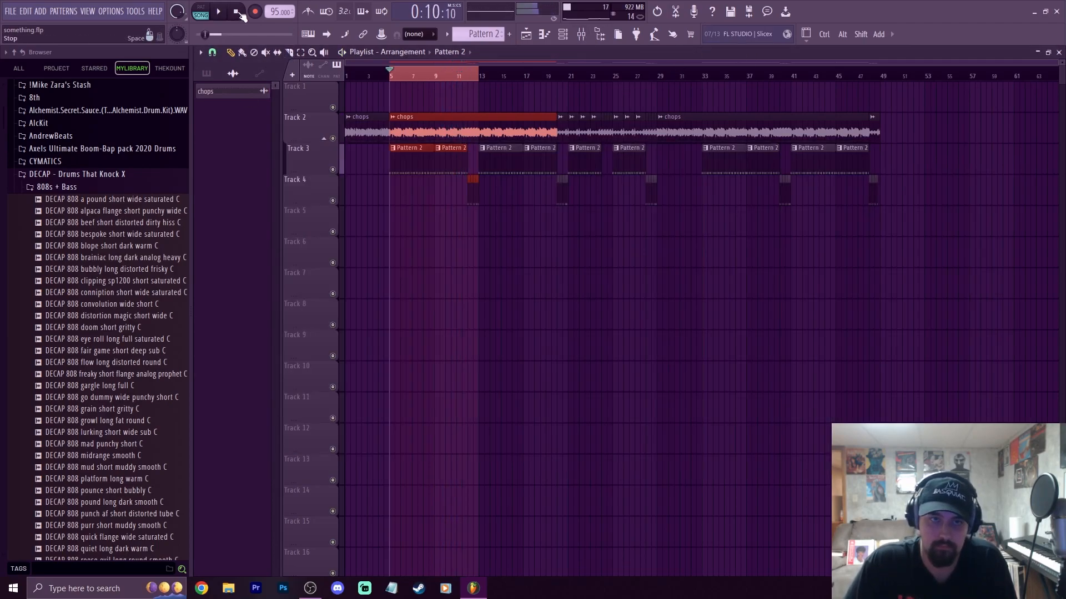
{"action": "left_click", "coordinate": [607, 311]}
{"action": "double_click", "coordinate": [424, 79]}
{"action": "left_click_drag", "start_coordinate": [424, 79], "coordinate": [484, 105]}
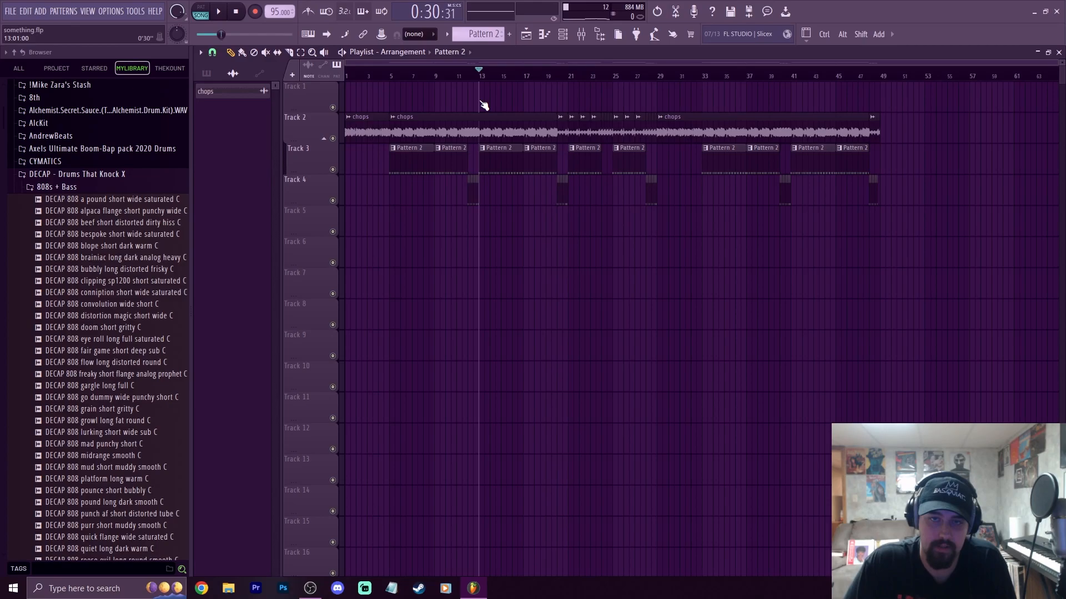
- Audition the arrangement from bar 13 and about bar 20, and check the ending around bars 41 and 45
{"action": "key", "text": "space"}
{"action": "left_click_drag", "start_coordinate": [562, 79], "coordinate": [559, 78]}
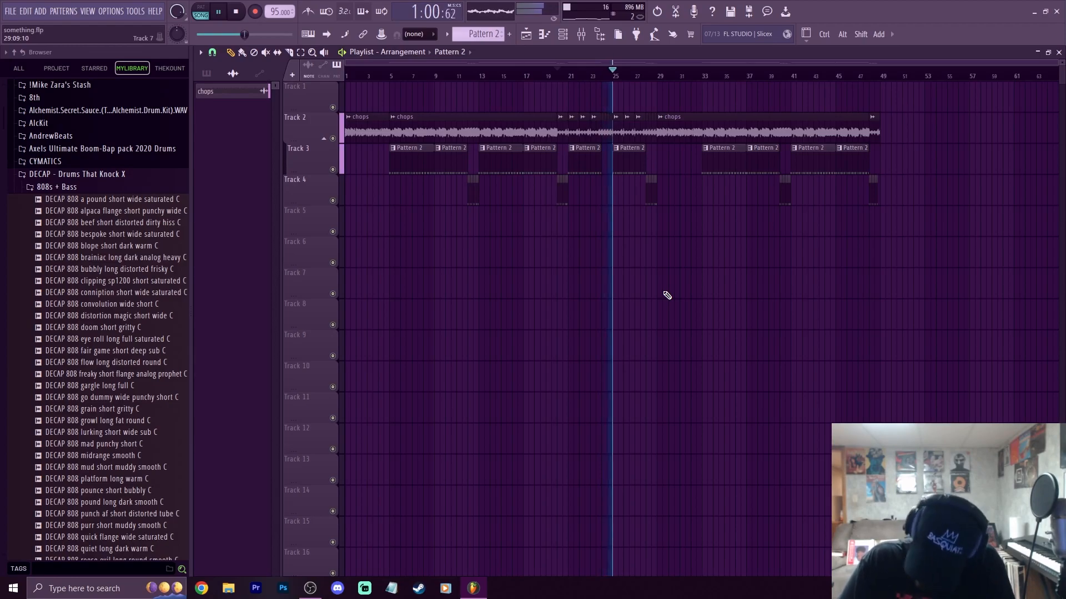
{"action": "key", "text": "space"}
{"action": "key", "text": "ctrl+a"}
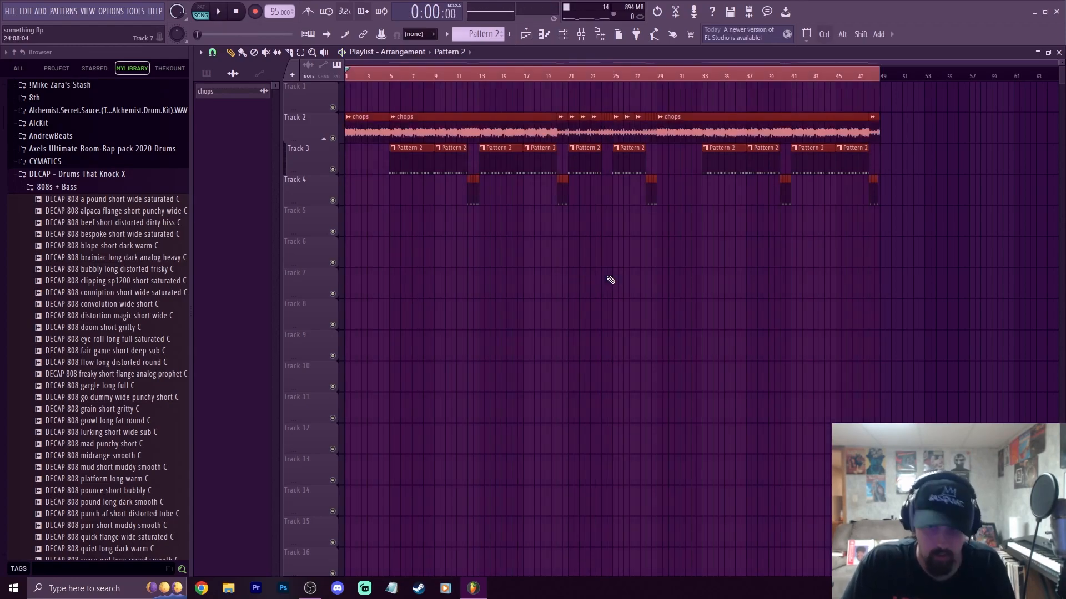
{"action": "left_click", "coordinate": [798, 82]}
{"action": "scroll", "coordinate": [798, 82], "scroll_direction": "up", "scroll_amount": 1}
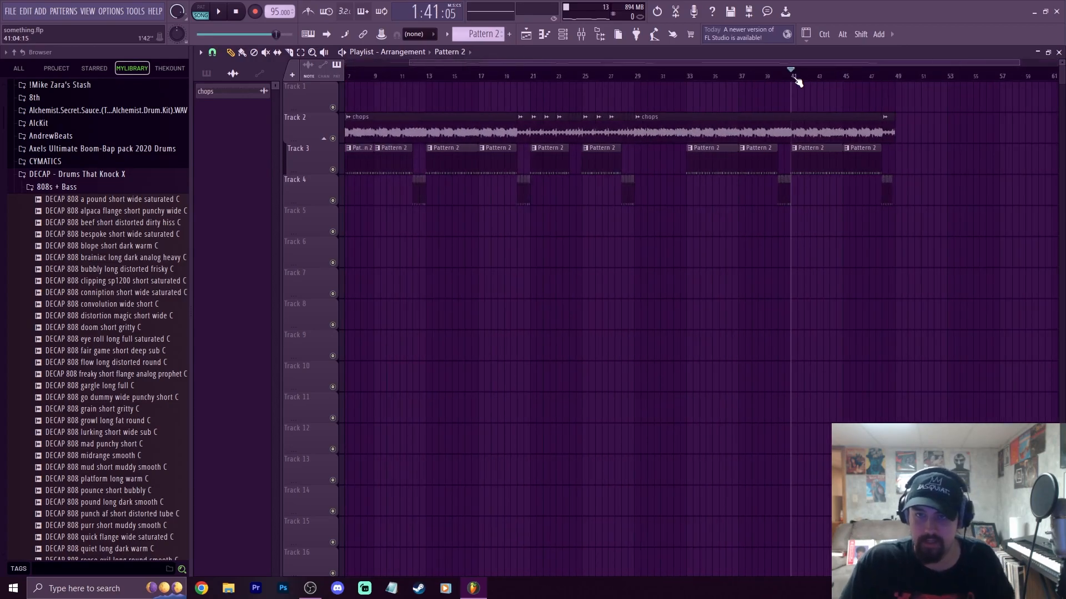
{"action": "scroll", "coordinate": [798, 82], "scroll_direction": "down", "scroll_amount": 1}
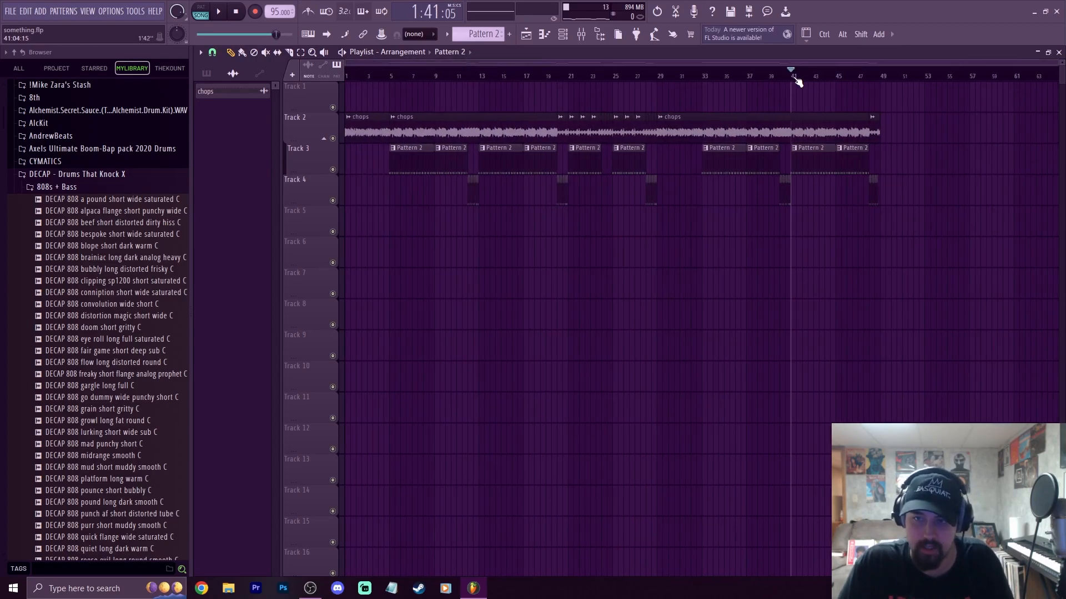
{"action": "left_click", "coordinate": [836, 77]}
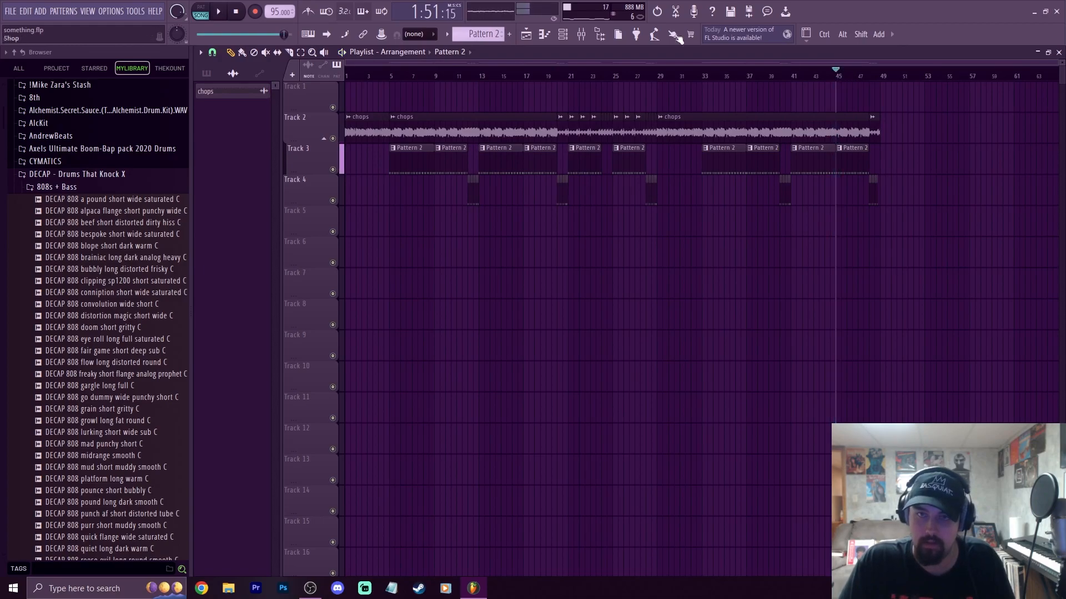
{"action": "left_click", "coordinate": [235, 11]}
- Select bars 41 to 48 in the Playlist and create an automation clip for the Master volume over them
{"action": "left_click_drag", "start_coordinate": [799, 69], "coordinate": [885, 83]}
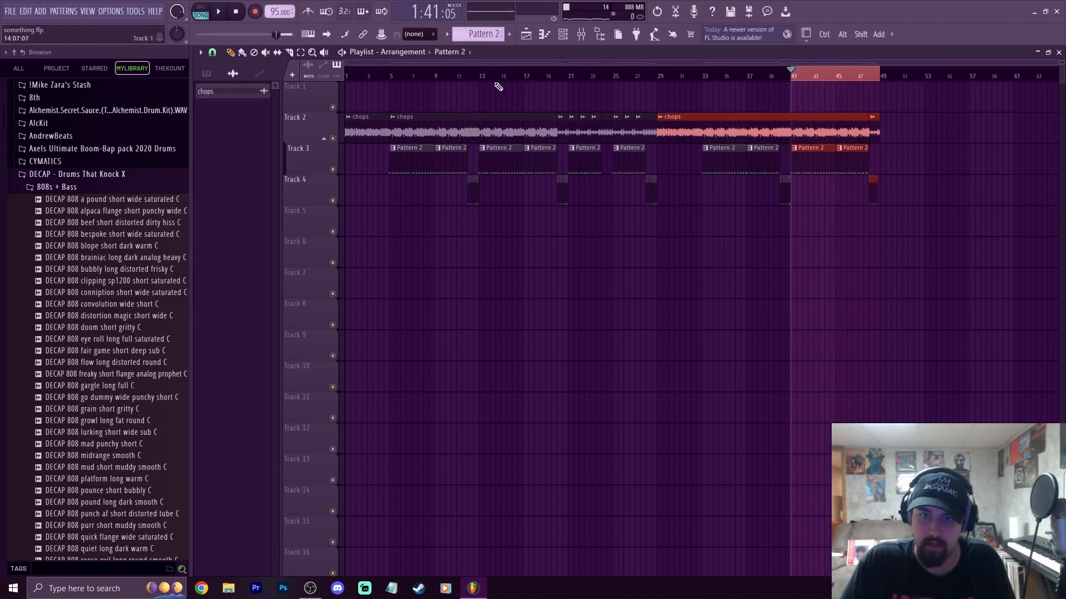
{"action": "left_click", "coordinate": [581, 35]}
{"action": "left_click", "coordinate": [285, 239]}
{"action": "right_click", "coordinate": [292, 336]}
{"action": "left_click", "coordinate": [311, 392]}
- Fade the Master volume clip to 0% at bar 49 with 23% curve tension, and set the time selection across the whole arrangement
{"action": "left_click_drag", "start_coordinate": [880, 95], "coordinate": [882, 115]}
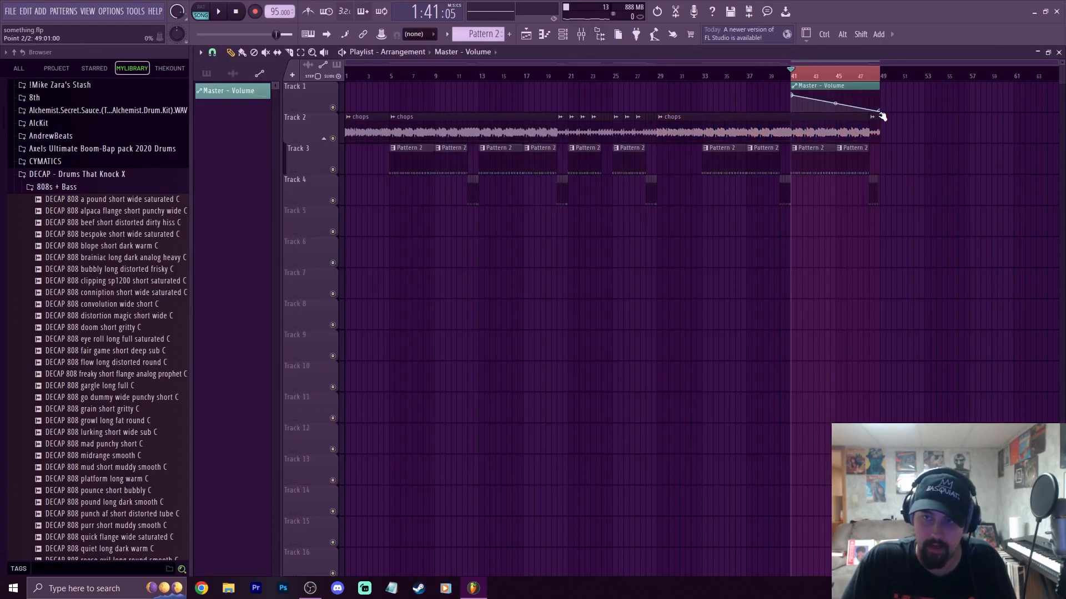
{"action": "key", "text": "ctrl+a"}
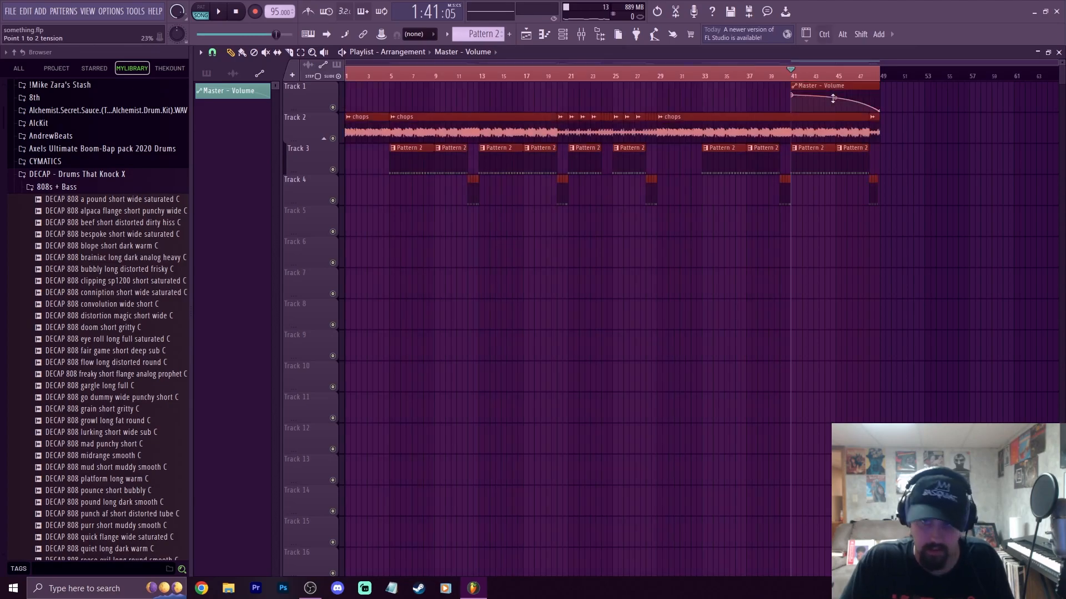
{"action": "left_click", "coordinate": [642, 333]}
{"action": "left_click_drag", "start_coordinate": [686, 76], "coordinate": [229, 80]}
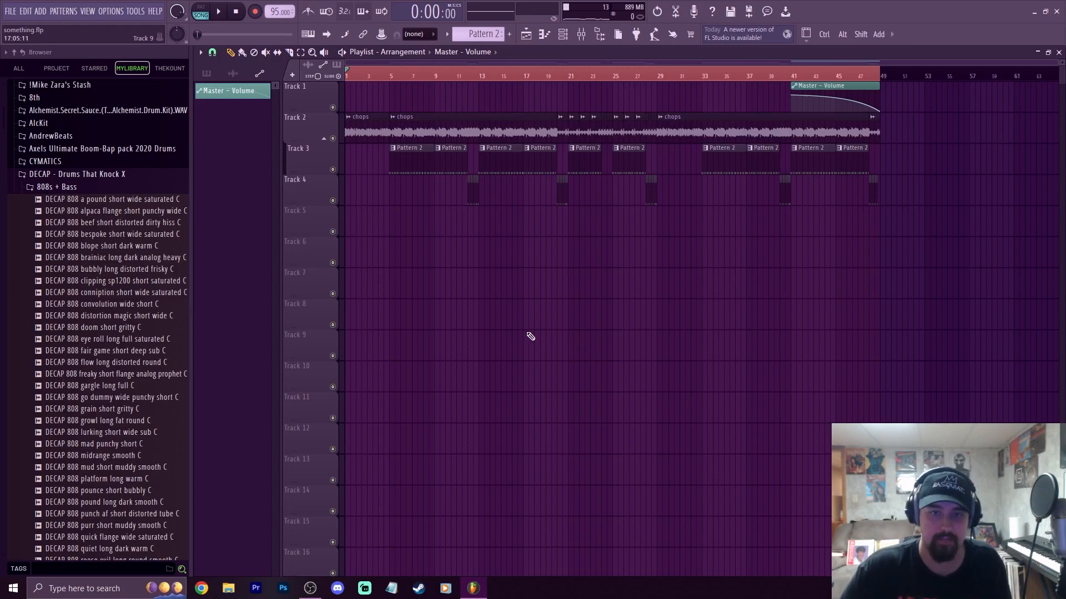
- Select the Master track in the mixer and start exporting the project as a WAV file
{"action": "key", "text": "F9"}
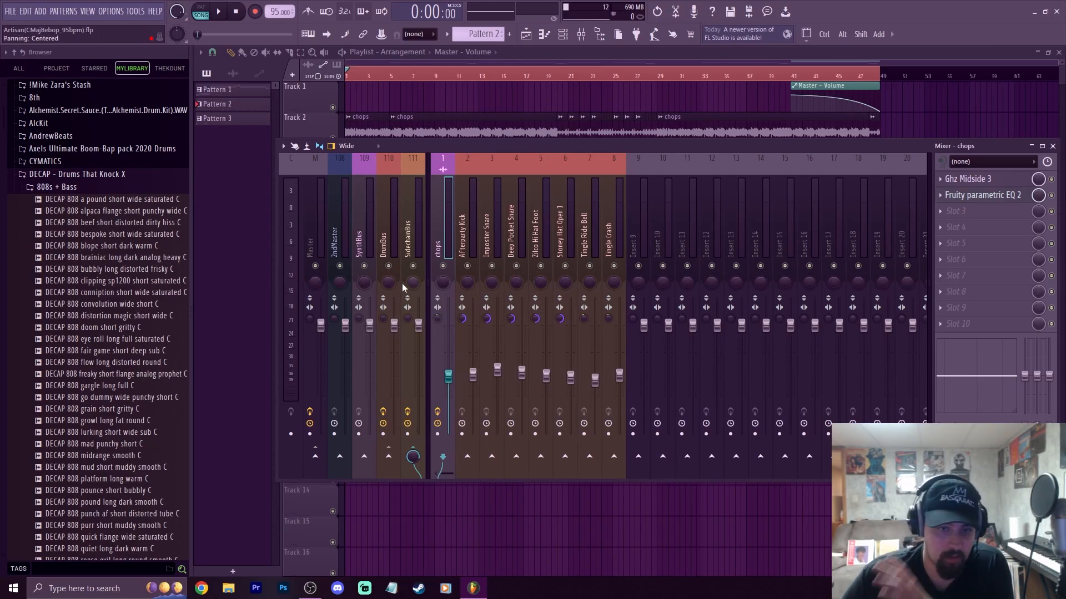
{"action": "left_click", "coordinate": [308, 234]}
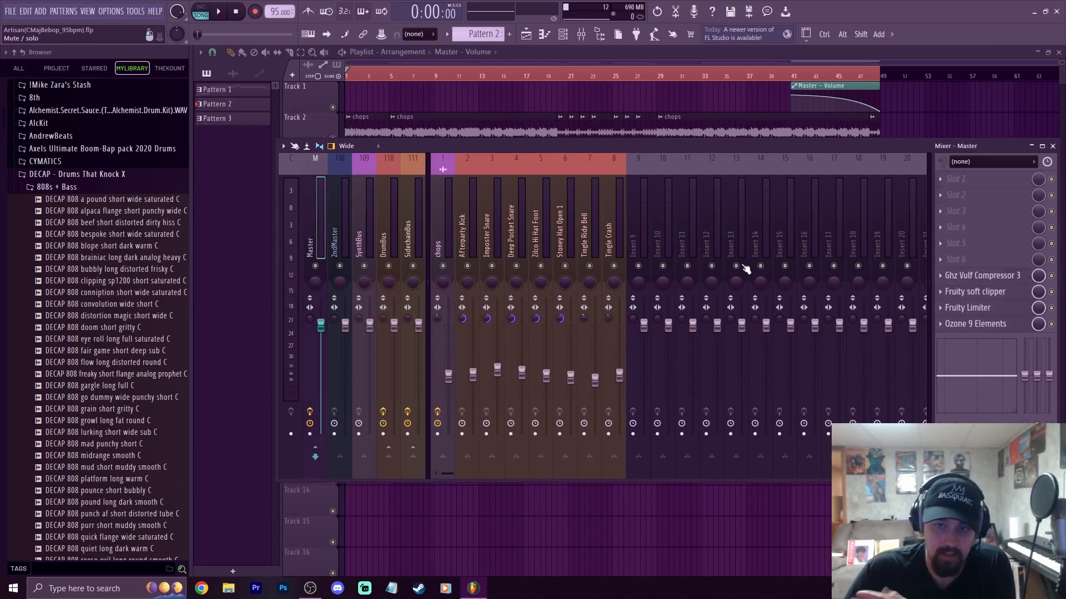
{"action": "left_click", "coordinate": [12, 12]}
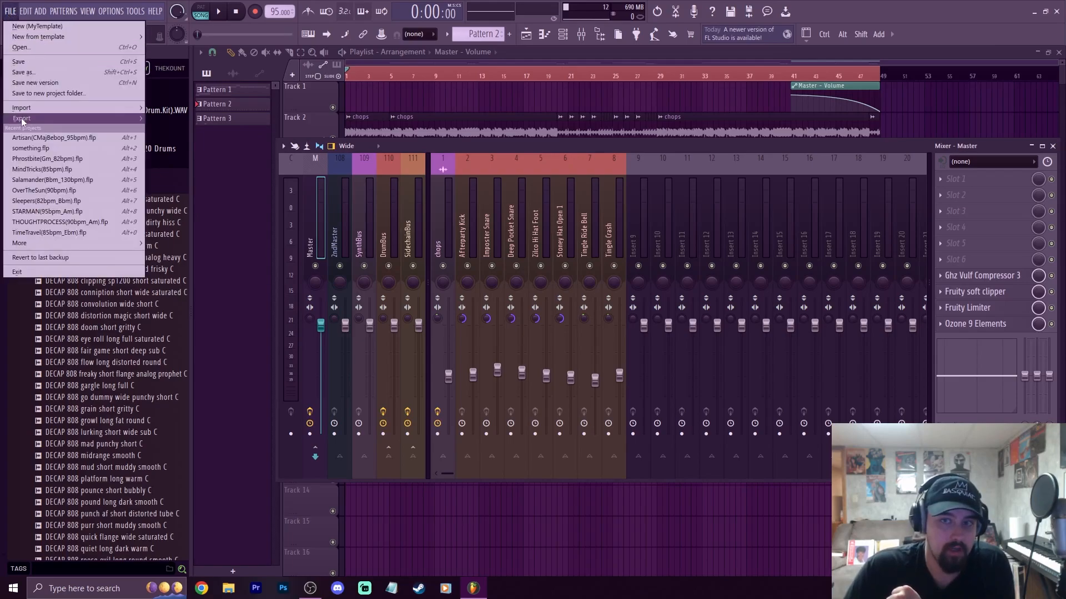
{"action": "mouse_move", "coordinate": [21, 118]}
{"action": "left_click", "coordinate": [170, 127]}
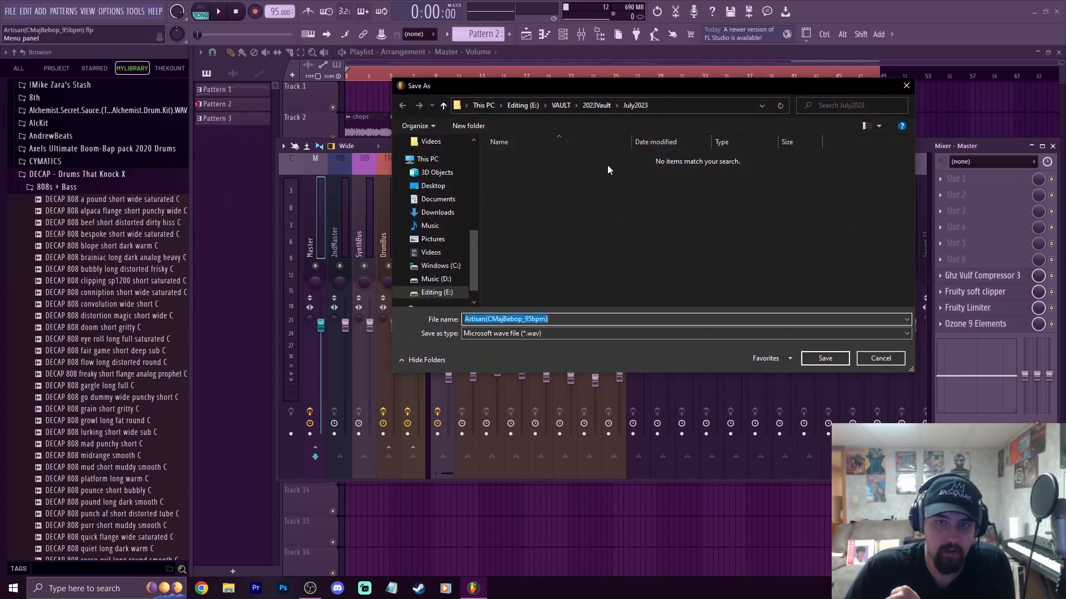
- In the export dialog, go to the 2023Vault\Beats\Stems folder and create a new folder named ARTISAN
{"action": "left_click", "coordinate": [592, 106]}
{"action": "double_click", "coordinate": [512, 188]}
{"action": "double_click", "coordinate": [511, 175]}
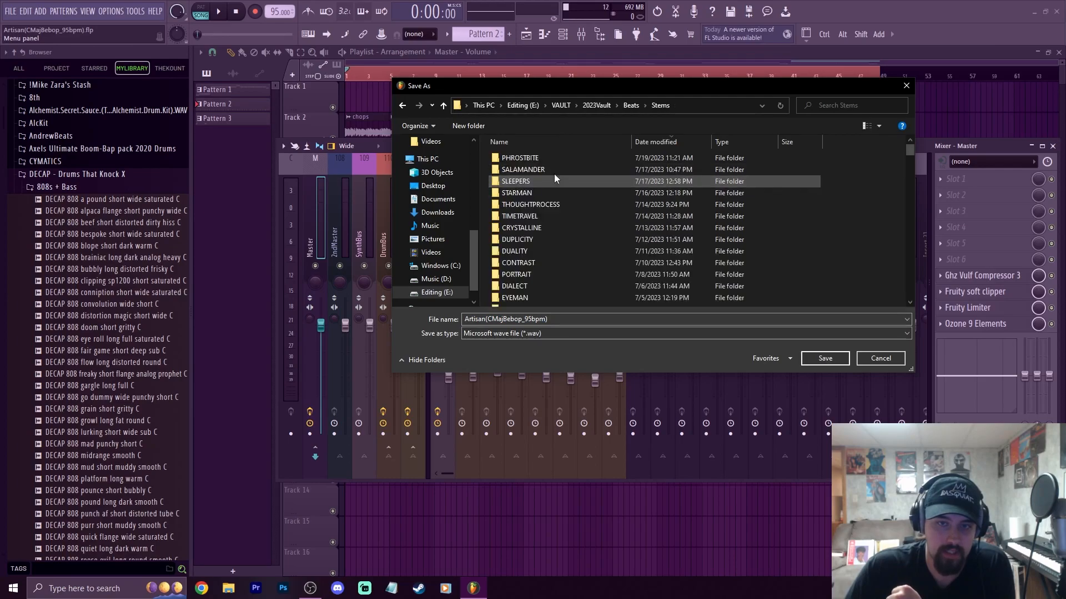
{"action": "left_click", "coordinate": [481, 127]}
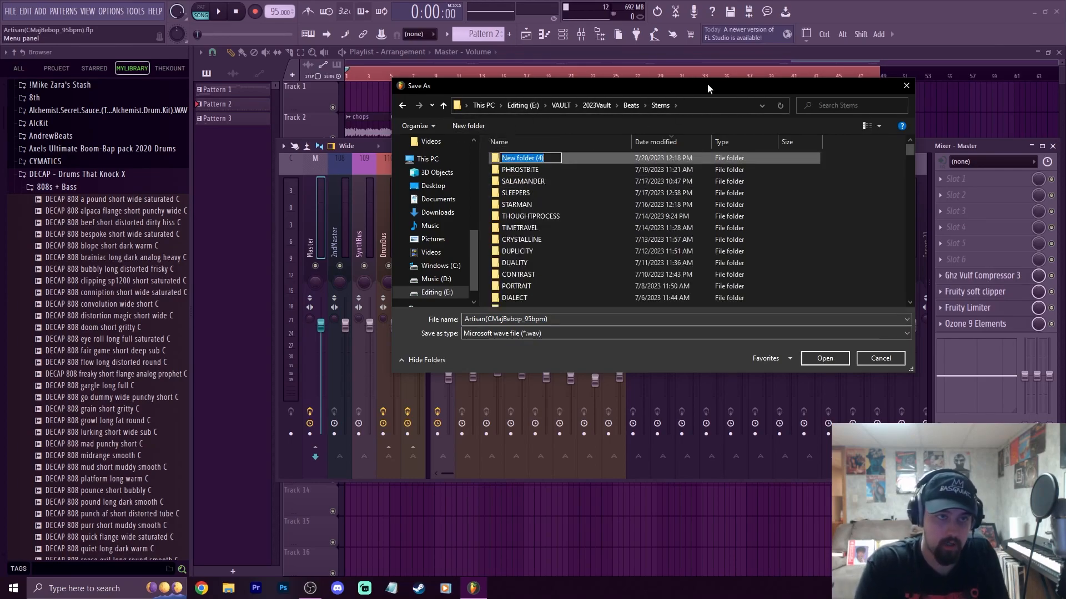
{"action": "type", "text": "ARTISAN"}
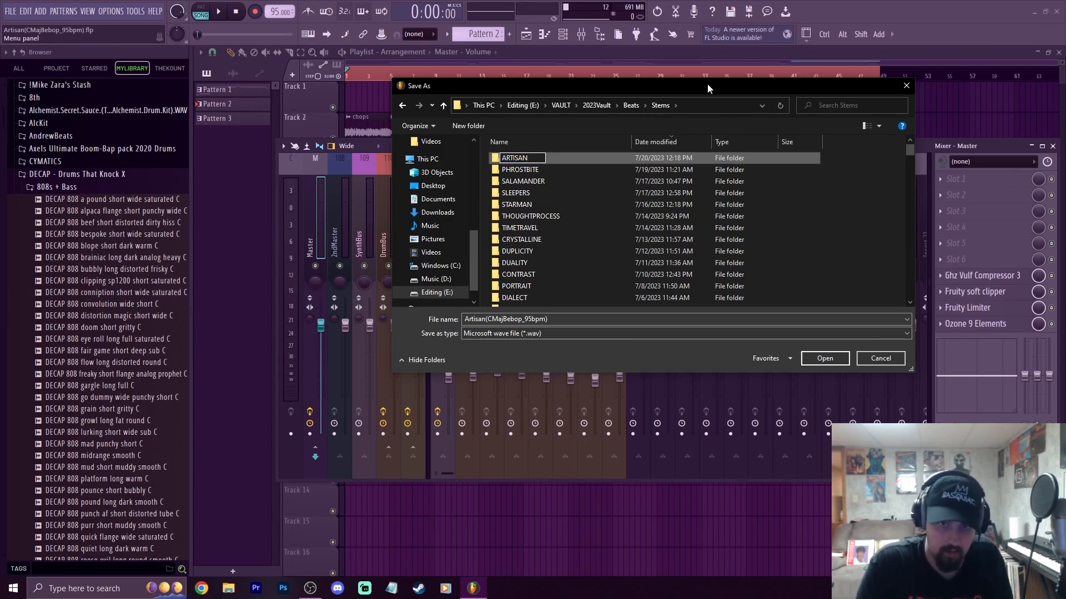
{"action": "key", "text": "Return"}
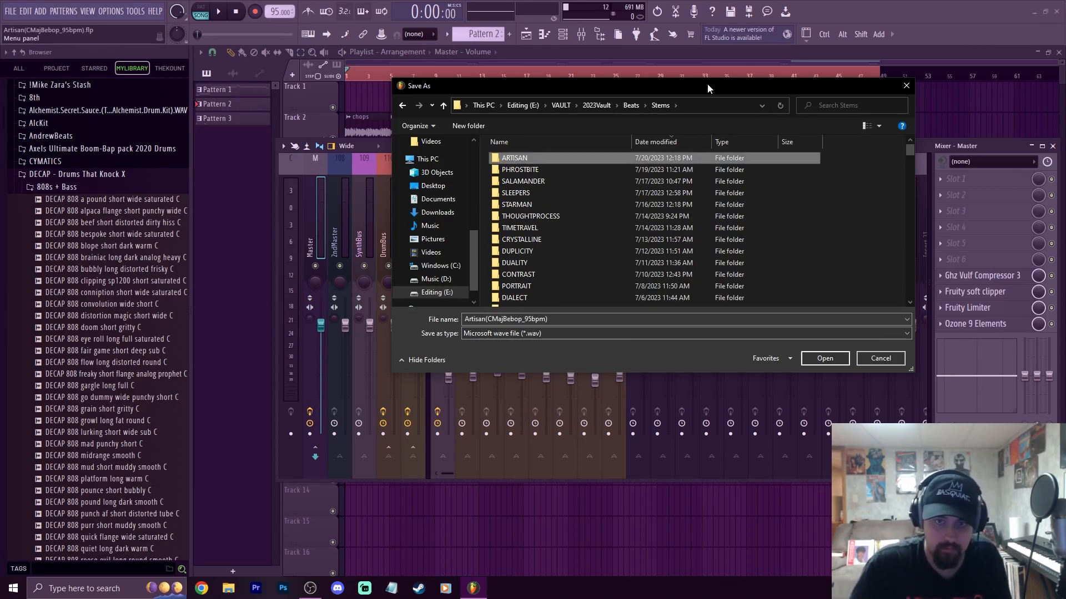
- Save the export into the ARTISAN folder, enable Split mixer tracks, and render the 32Bit float stereo WAV files
{"action": "double_click", "coordinate": [512, 158]}
{"action": "left_click", "coordinate": [827, 359]}
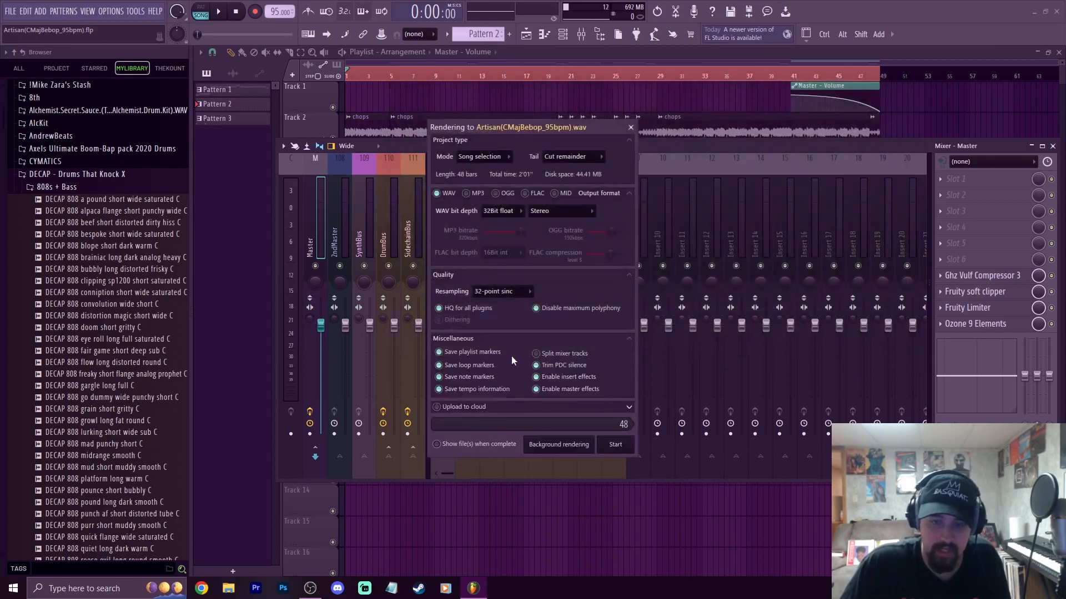
{"action": "left_click", "coordinate": [562, 354]}
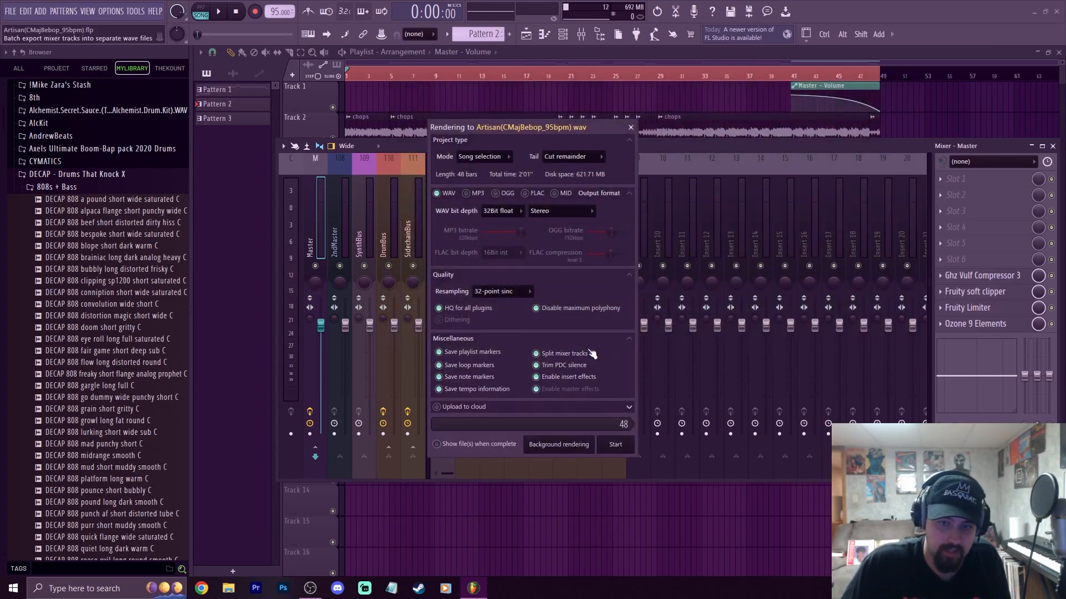
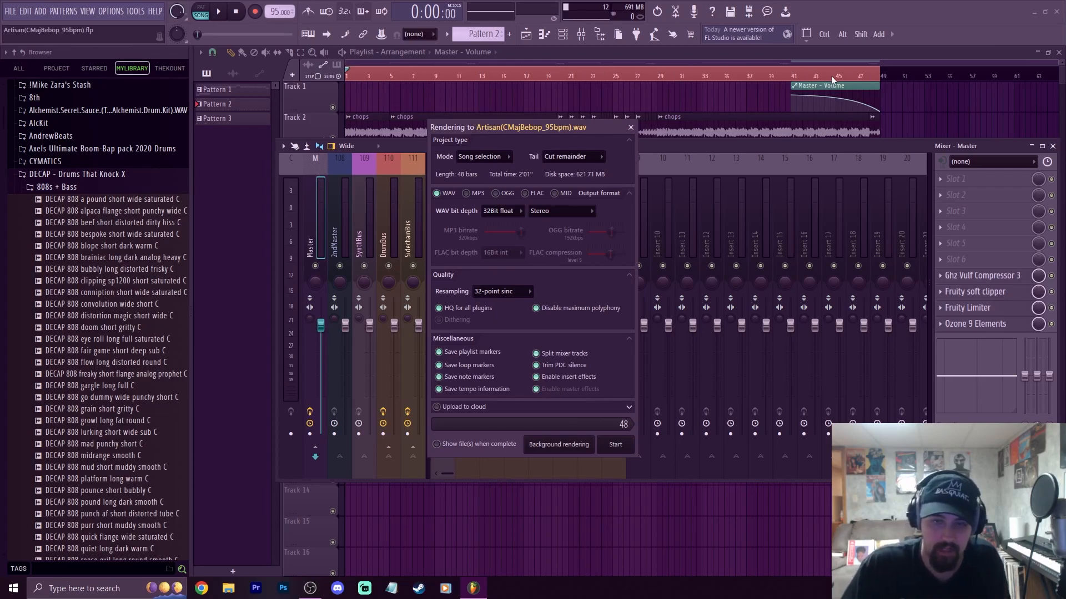
{"action": "left_click", "coordinate": [616, 444]}
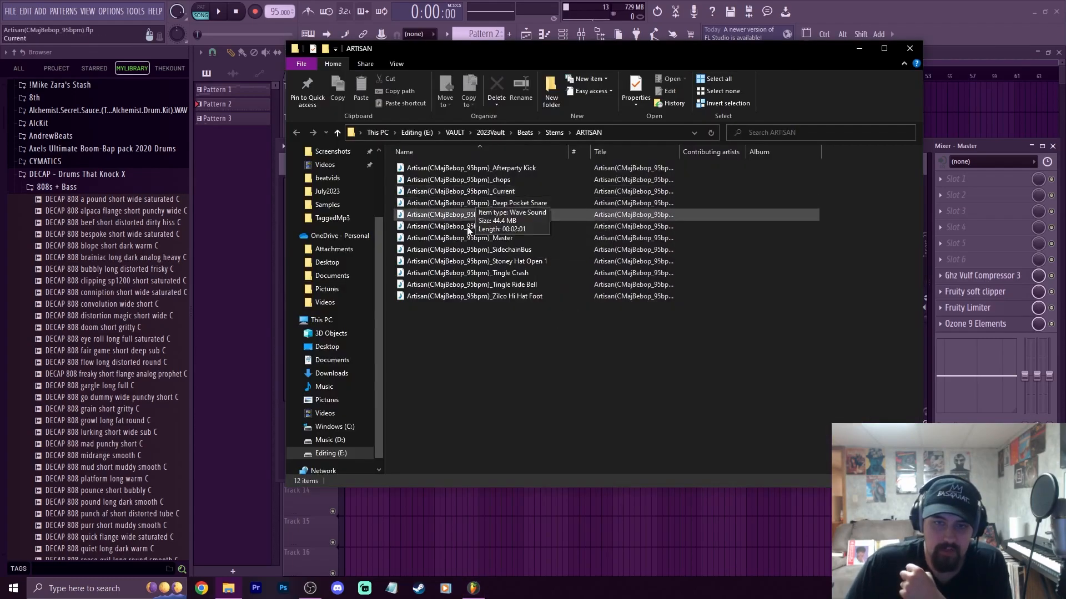
- In File Explorer, delete the Artisan(CMajBebop_95bpm)_Current file from the ARTISAN stems folder
{"action": "left_click", "coordinate": [494, 192]}
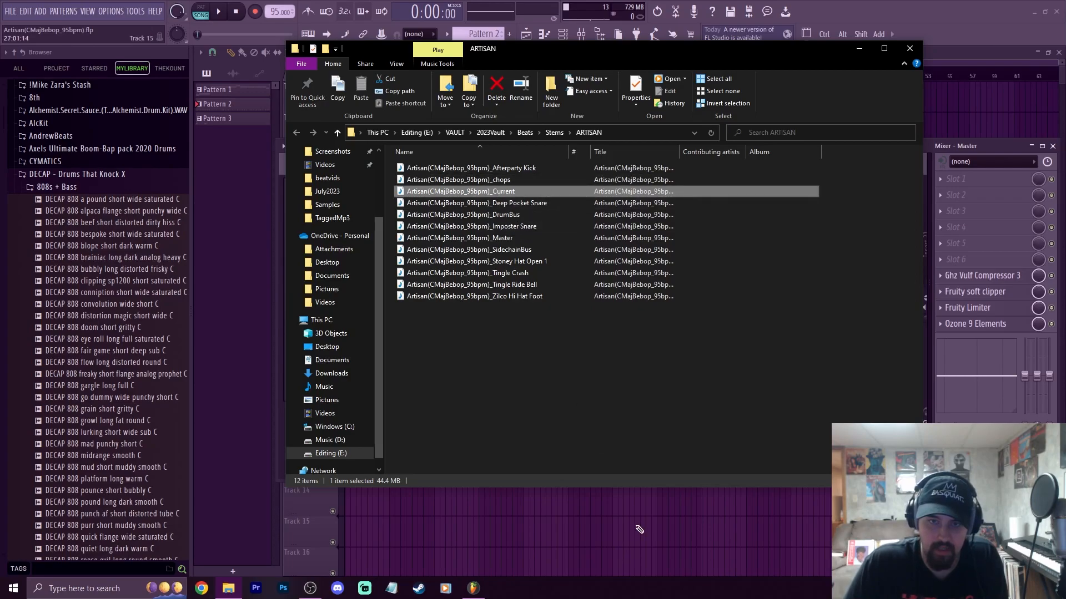
{"action": "key", "text": "Delete"}
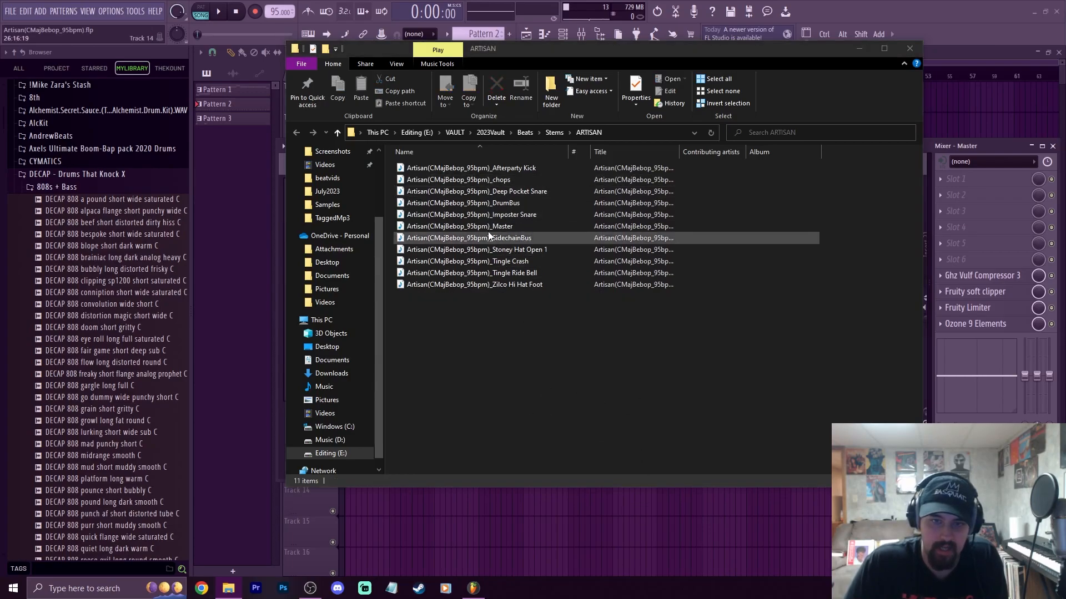
{"action": "left_click", "coordinate": [525, 228]}
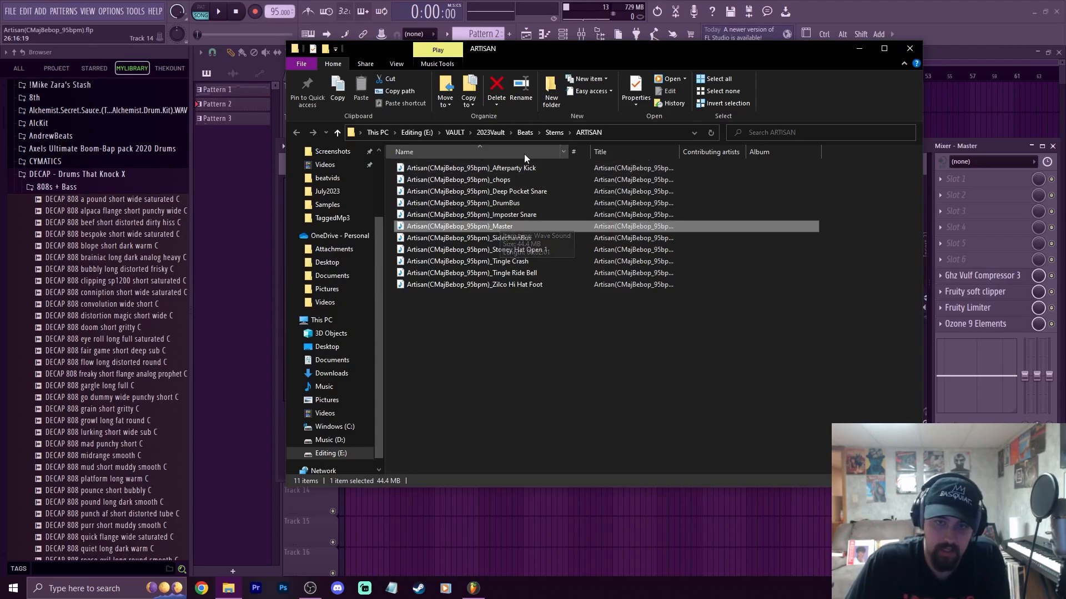
{"action": "left_click", "coordinate": [471, 334]}
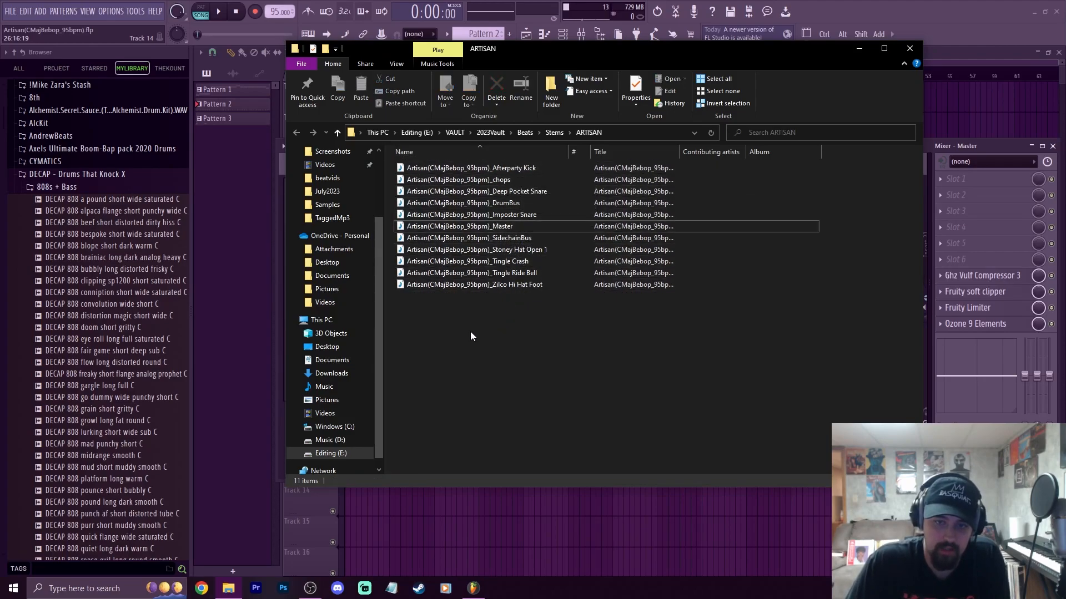
- Create a new folder named UnmasteredStems inside the ARTISAN folder
{"action": "right_click", "coordinate": [469, 345]}
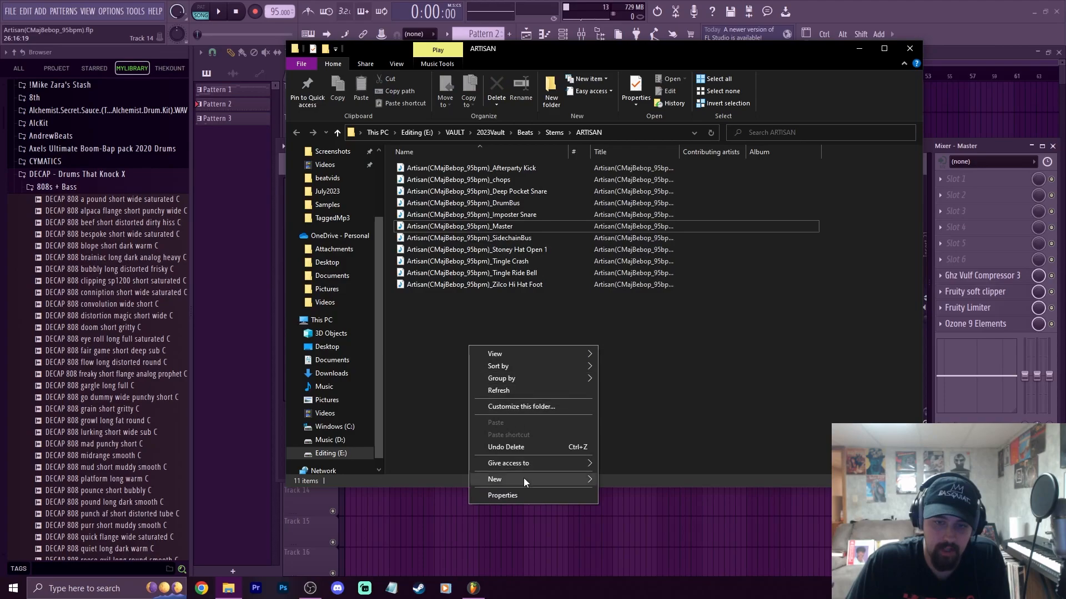
{"action": "left_click", "coordinate": [611, 480]}
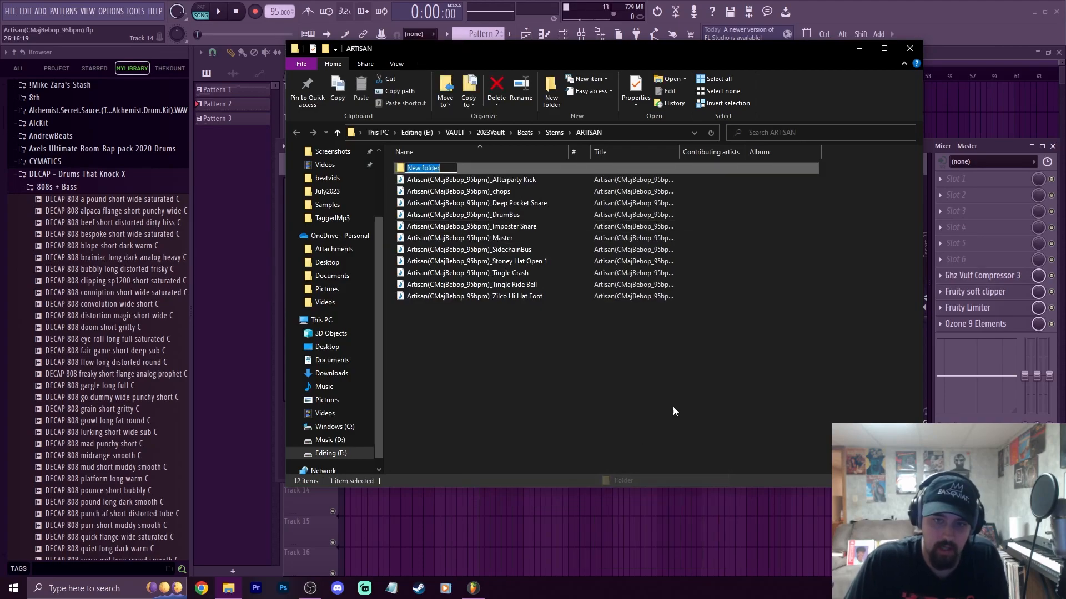
{"action": "type", "text": "UnmasteredStems"}
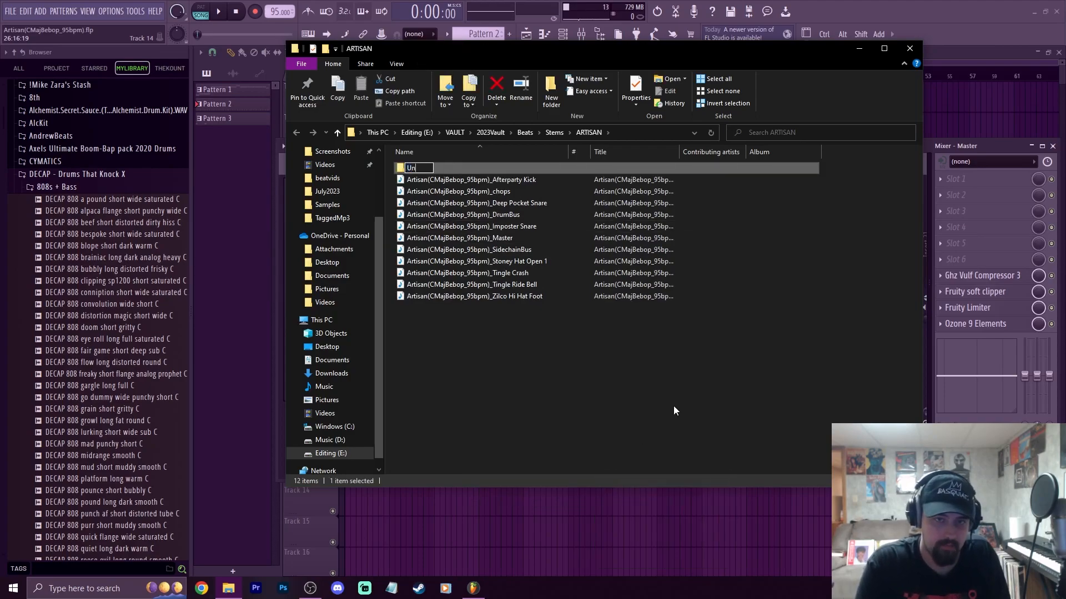
{"action": "key", "text": "Return"}
- Copy the Artisan(CMajBebop_95bpm)_Master file into the Beats\Vibes\Soul folder
{"action": "left_click", "coordinate": [511, 239]}
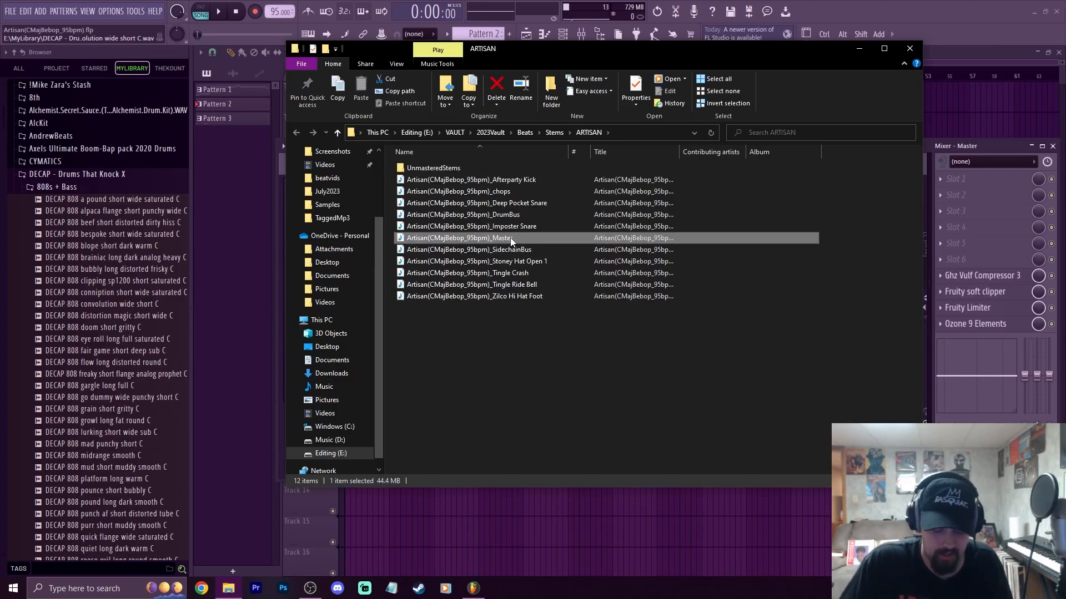
{"action": "left_click", "coordinate": [526, 134]}
{"action": "double_click", "coordinate": [432, 238]}
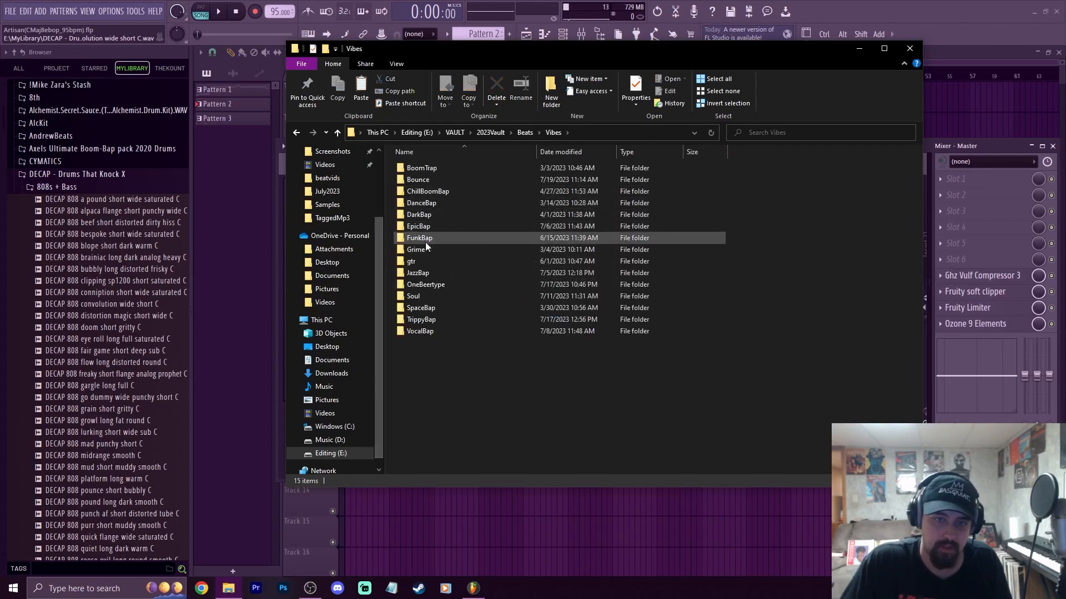
{"action": "left_click", "coordinate": [416, 297]}
{"action": "double_click", "coordinate": [420, 296]}
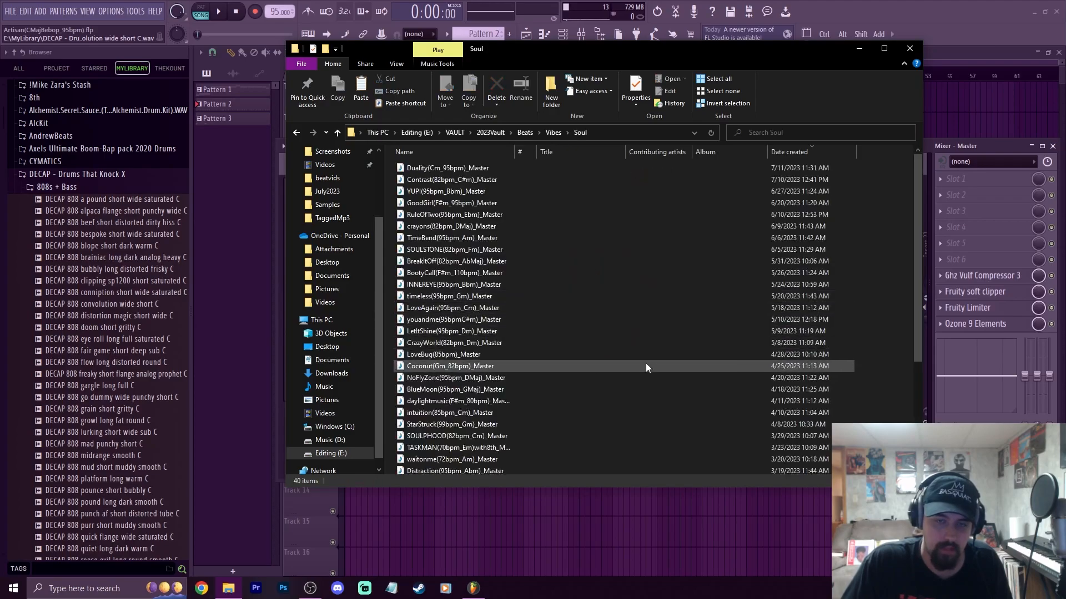
{"action": "left_click", "coordinate": [638, 168]}
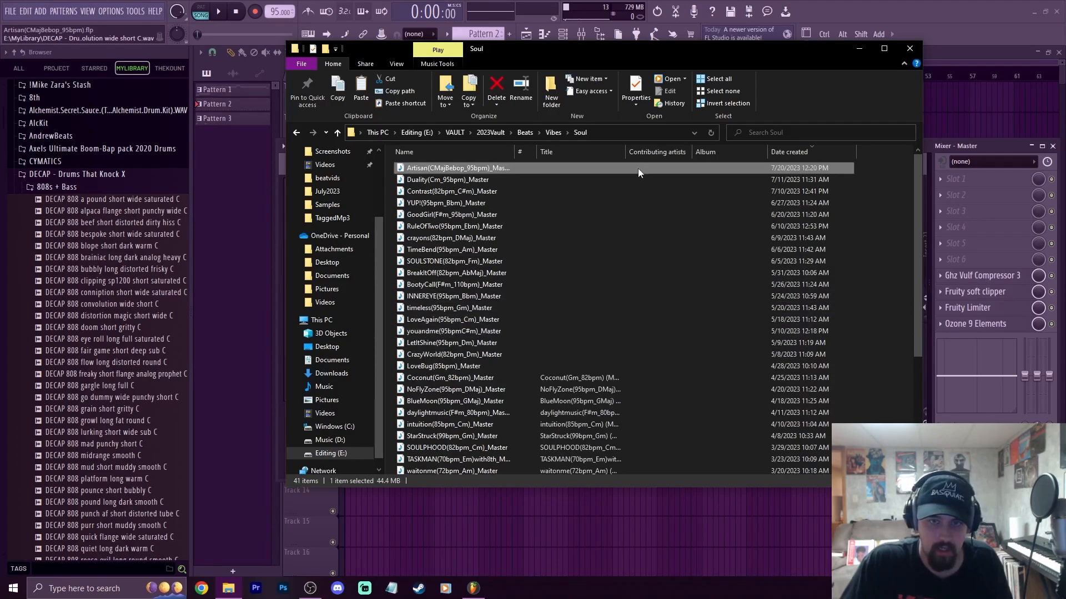
- Go back up to the Beats folder and open Stems\ARTISAN
{"action": "left_click", "coordinate": [337, 133]}
{"action": "left_click", "coordinate": [337, 134]}
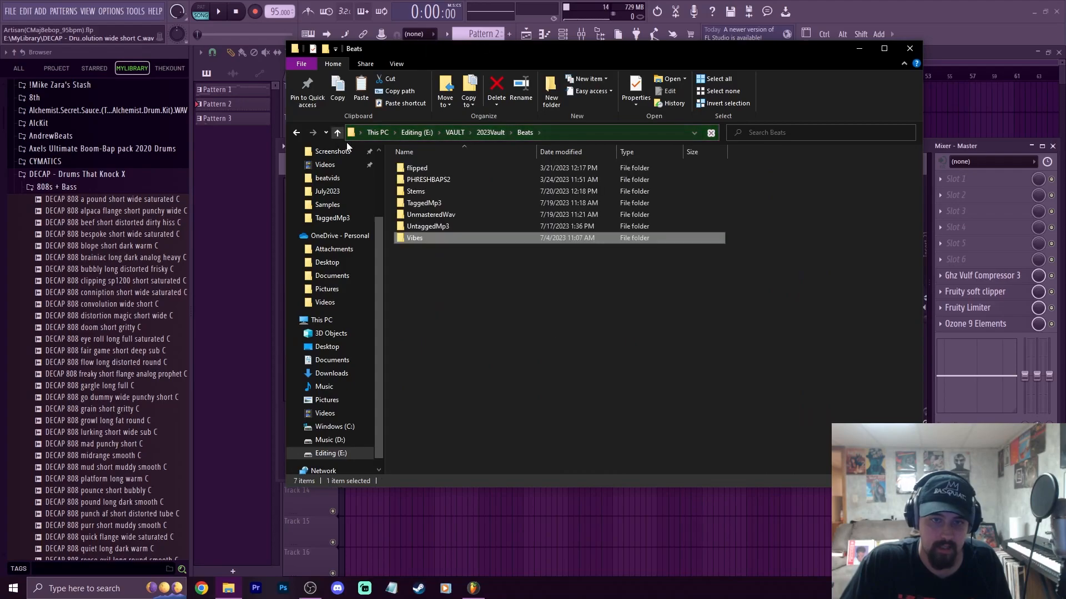
{"action": "double_click", "coordinate": [428, 191]}
{"action": "scroll", "coordinate": [429, 190], "scroll_direction": "down", "scroll_amount": 3}
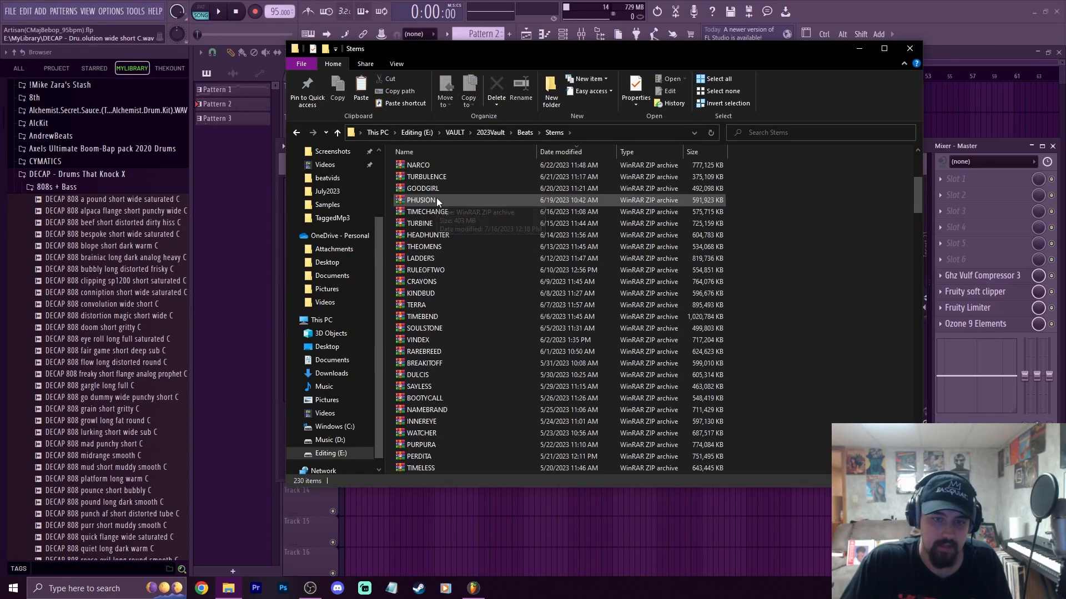
{"action": "double_click", "coordinate": [419, 308]}
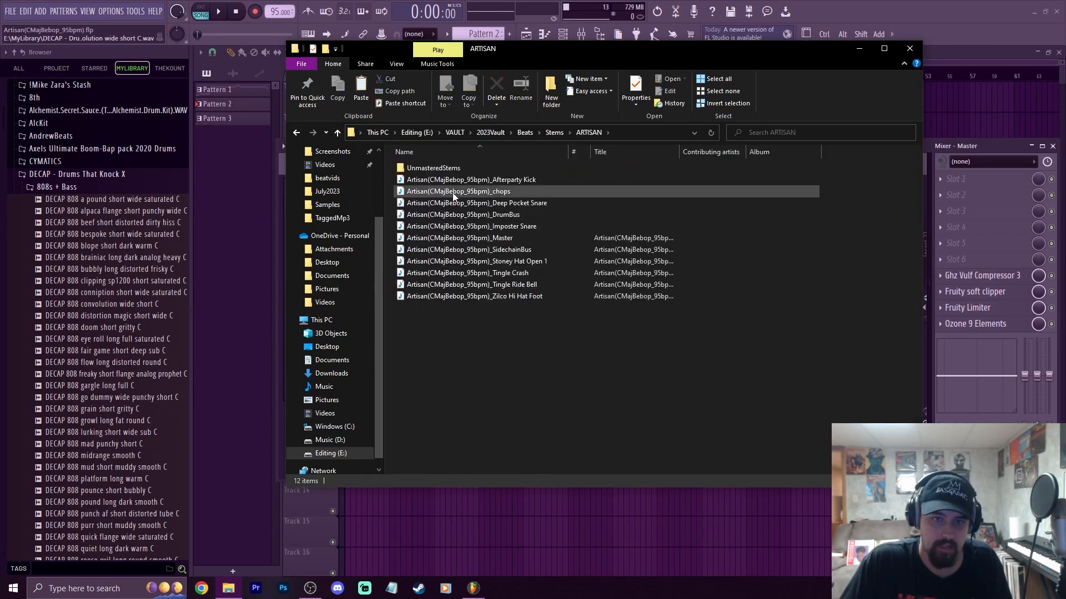
- Switch back to FL Studio, bypass the four effects on the Master track, and briefly play the beat without them
{"action": "left_click", "coordinate": [997, 148]}
{"action": "left_click_drag", "start_coordinate": [761, 144], "coordinate": [657, 98]}
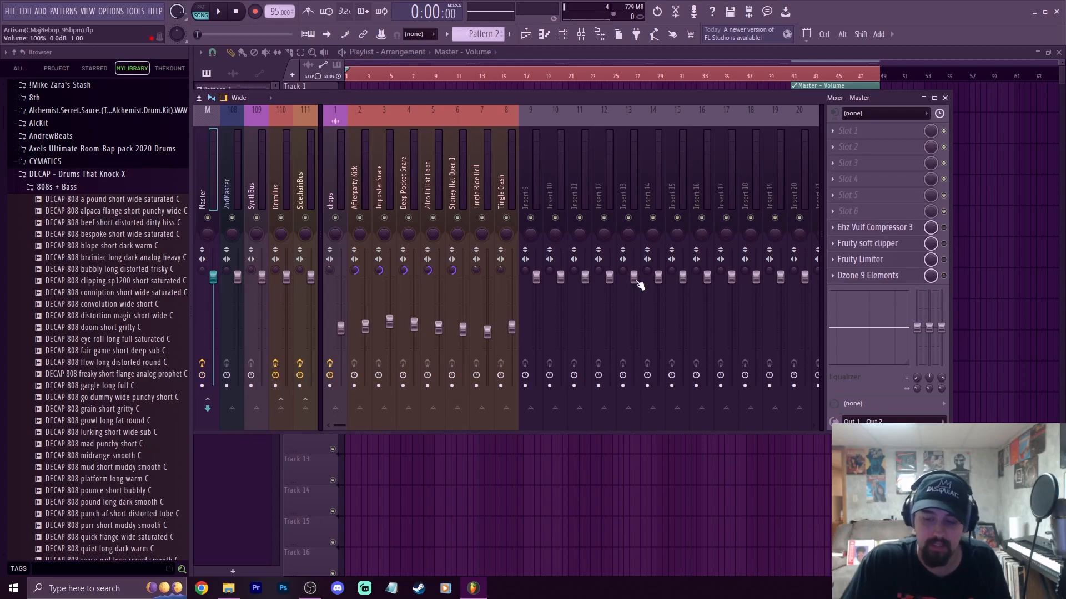
{"action": "key", "text": "space"}
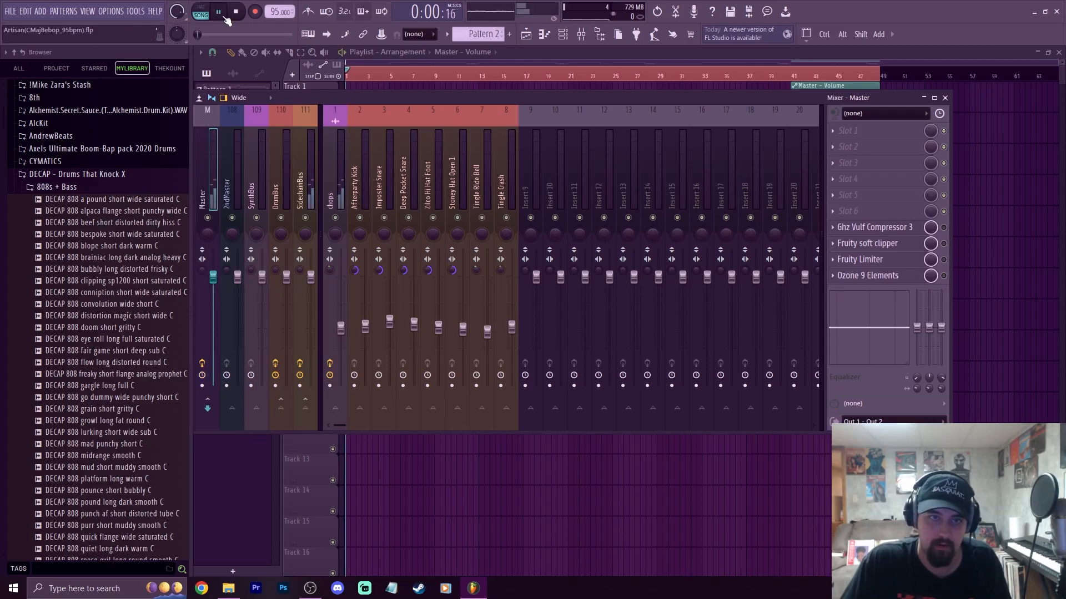
{"action": "left_click", "coordinate": [459, 73]}
{"action": "left_click", "coordinate": [236, 13]}
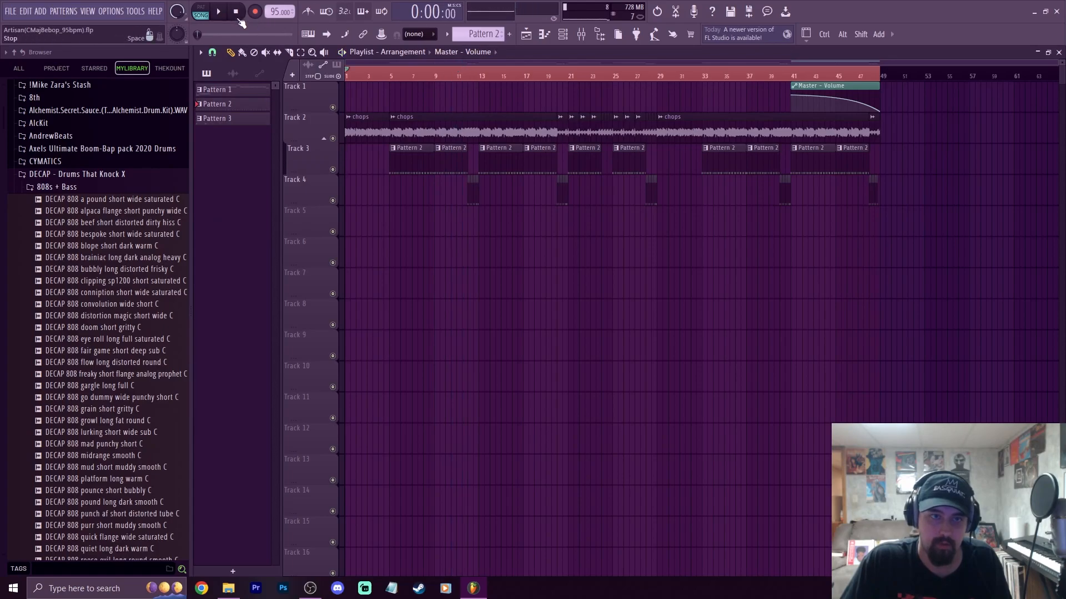
{"action": "left_click", "coordinate": [582, 35]}
{"action": "left_click_drag", "start_coordinate": [380, 98], "coordinate": [483, 99]}
- Export the unmastered beat and its split mixer tracks as WAV files into Stems\ARTISAN\UnmasteredStems
{"action": "left_click", "coordinate": [22, 11]}
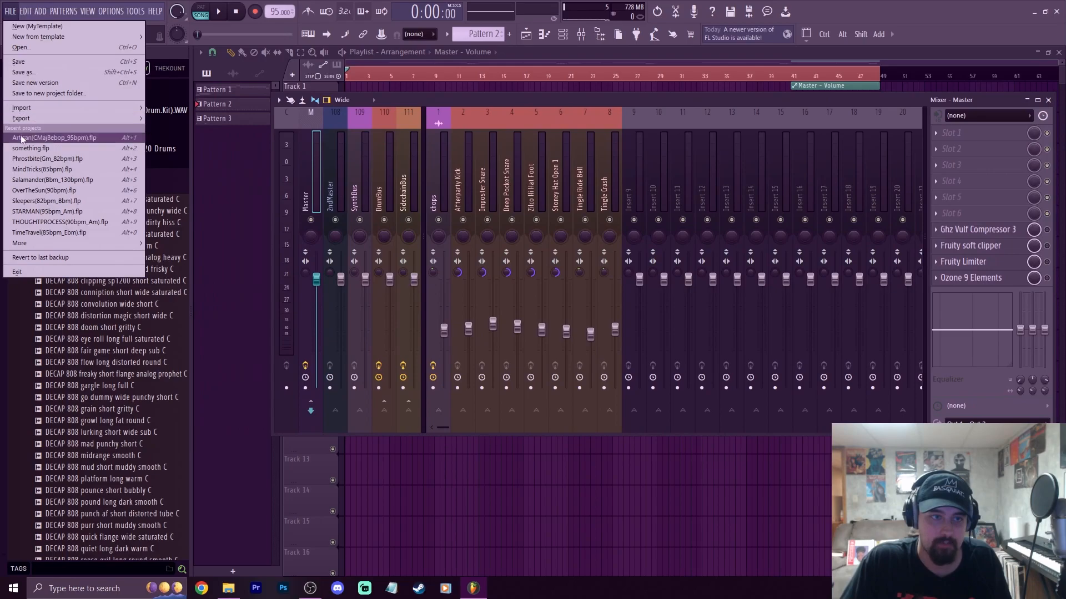
{"action": "mouse_move", "coordinate": [99, 123]}
{"action": "left_click", "coordinate": [177, 128]}
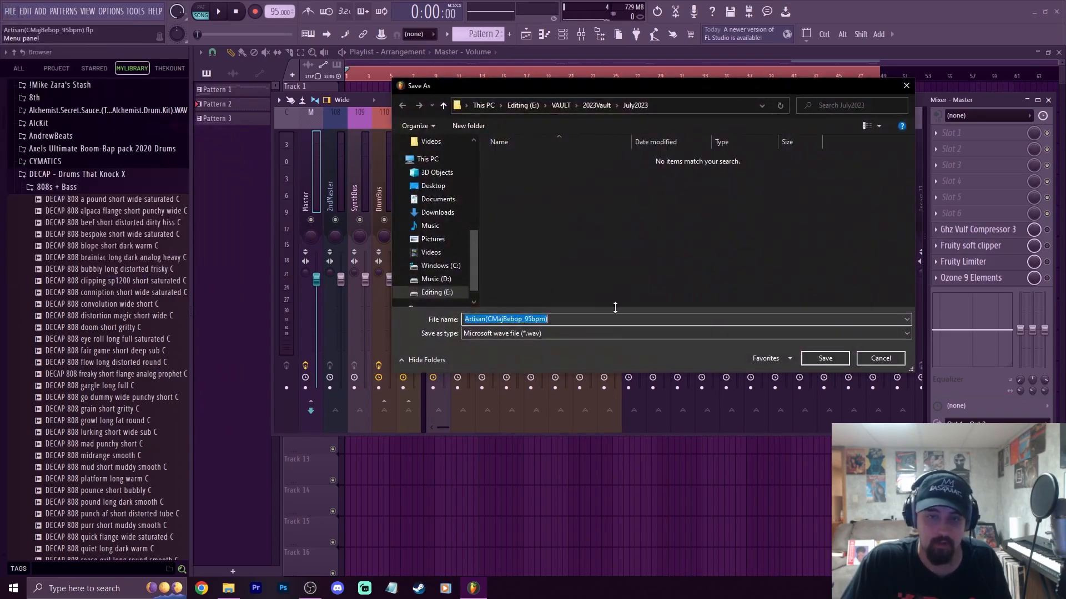
{"action": "left_click", "coordinate": [597, 104]}
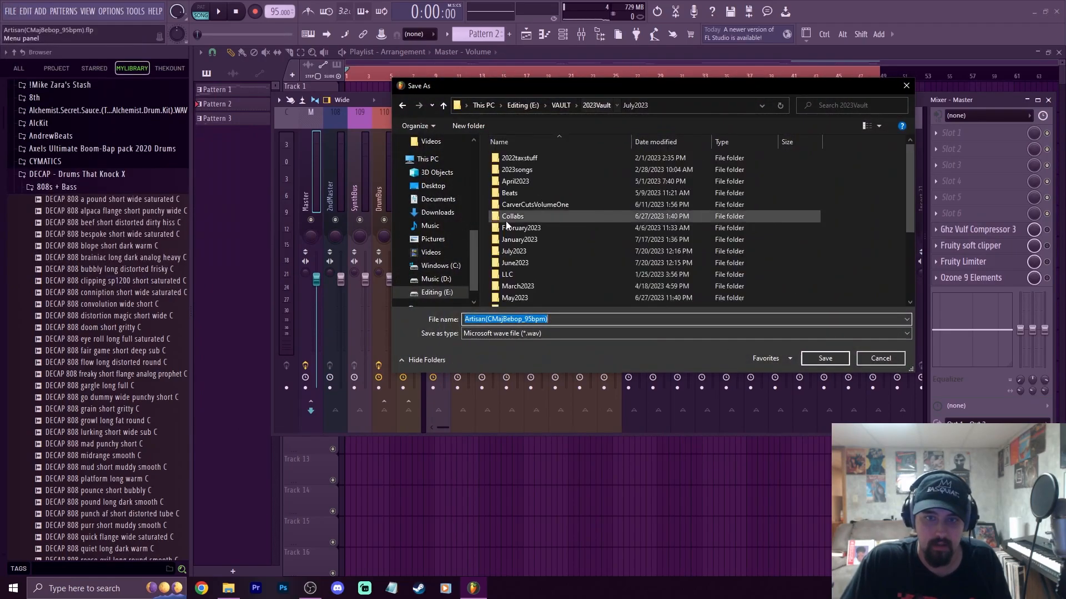
{"action": "double_click", "coordinate": [513, 192]}
{"action": "double_click", "coordinate": [517, 181]}
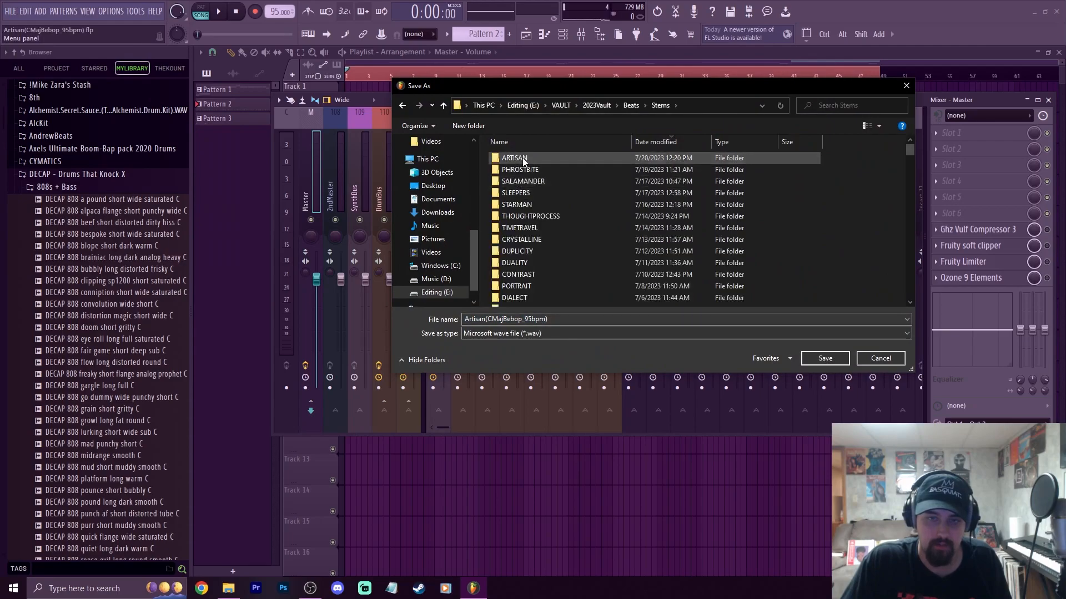
{"action": "double_click", "coordinate": [522, 158]}
{"action": "double_click", "coordinate": [522, 159]}
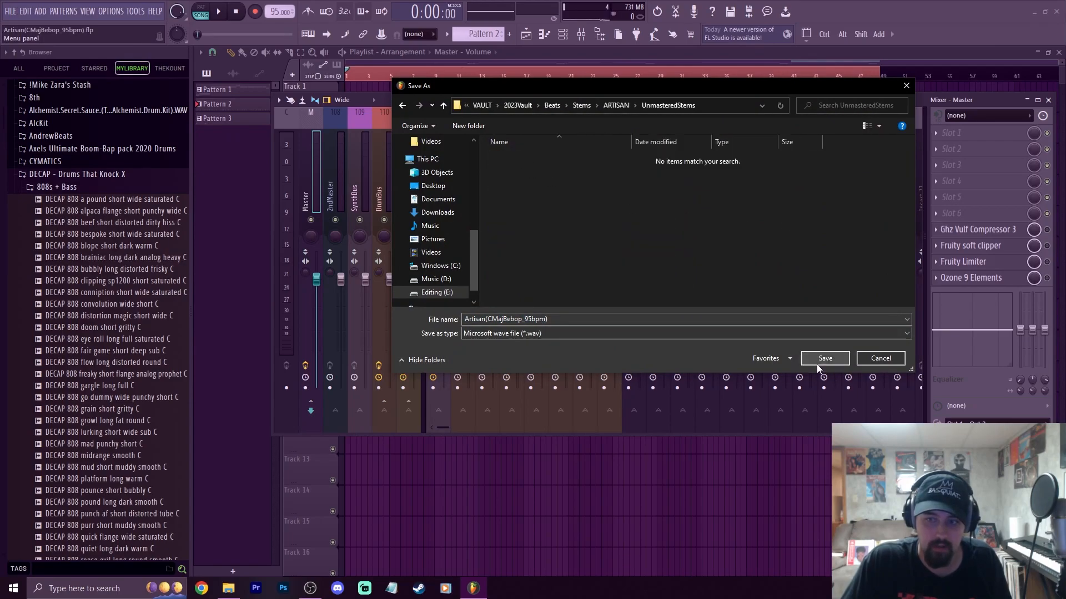
{"action": "left_click", "coordinate": [818, 362]}
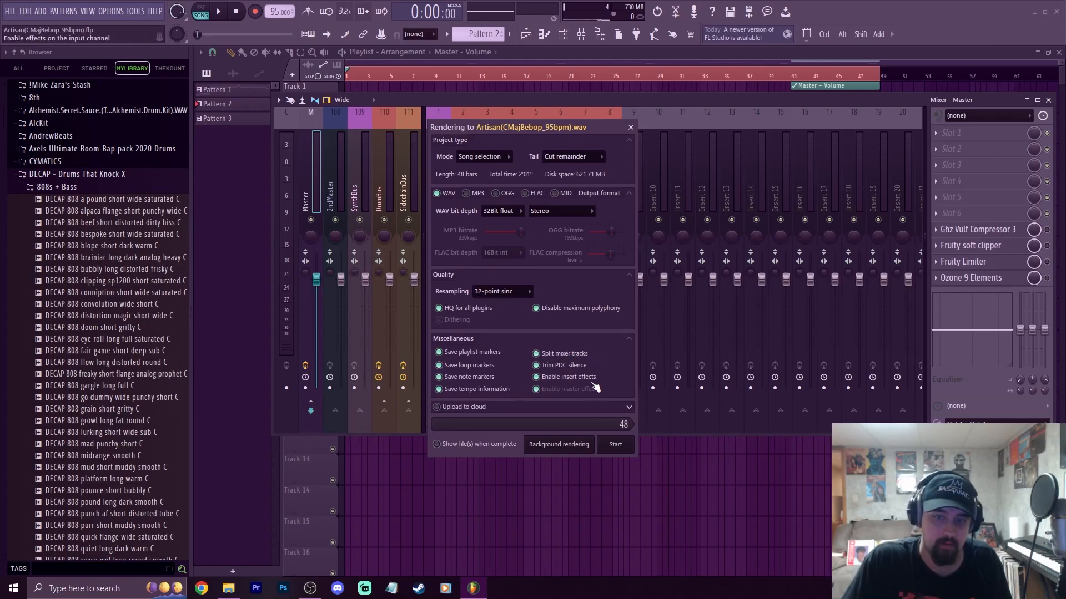
{"action": "left_click", "coordinate": [614, 444]}
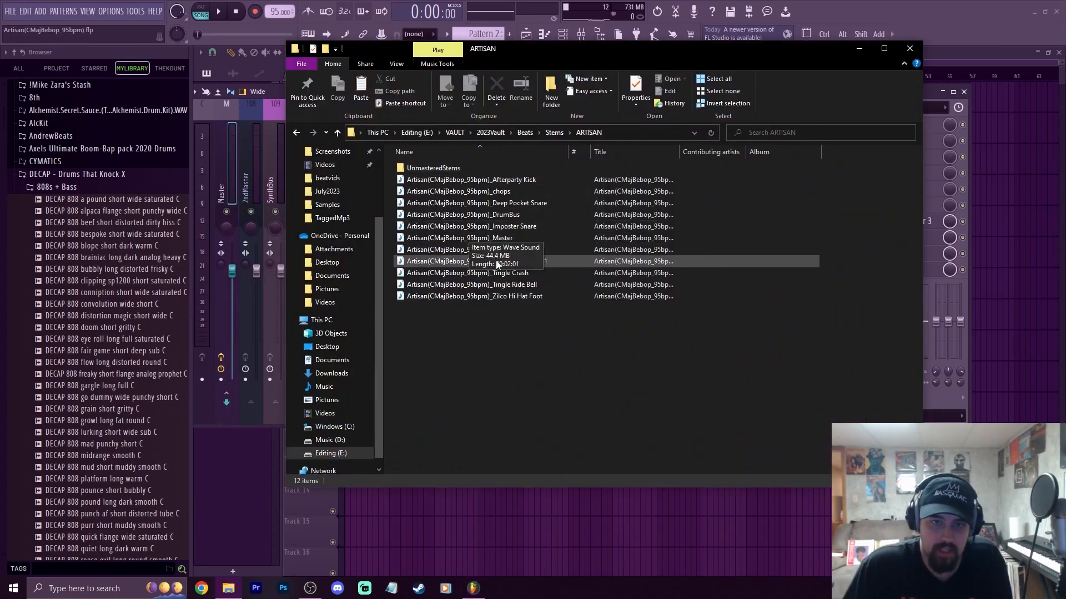
- In File Explorer, open the UnmasteredStems folder, widen the Name column, and delete the Artisan(CMajBebop_95bpm)_Current file
{"action": "double_click", "coordinate": [450, 168]}
{"action": "left_click_drag", "start_coordinate": [540, 155], "coordinate": [624, 156]}
{"action": "left_click", "coordinate": [510, 189]}
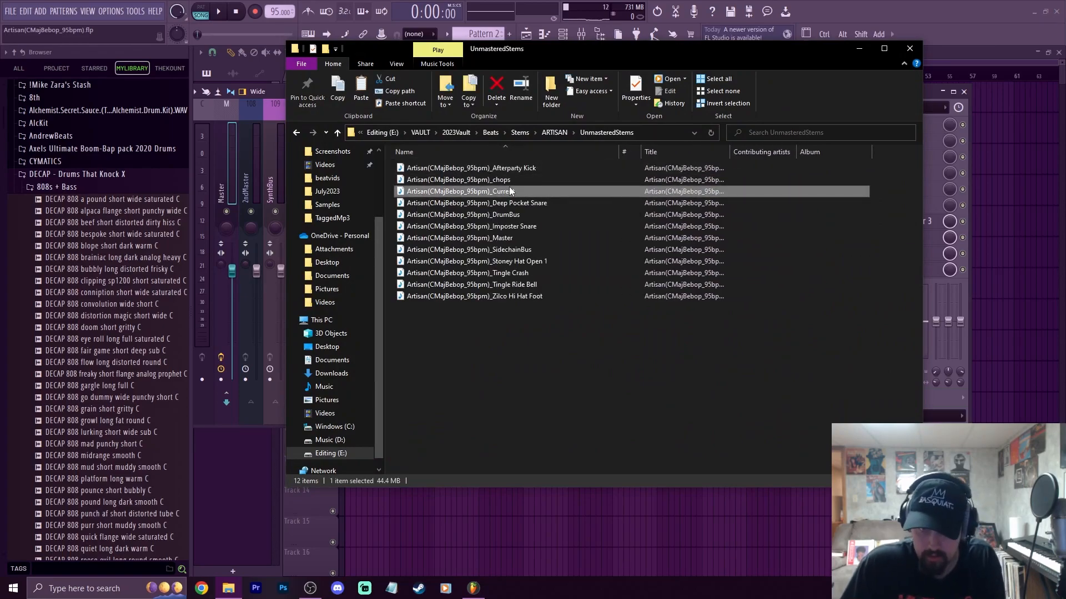
{"action": "key", "text": "Delete"}
- Rename the unmastered _Master file as Artisan(CMajBebop_95bpm)UnmasteredBeat
{"action": "left_click", "coordinate": [512, 225]}
{"action": "right_click", "coordinate": [511, 226]}
{"action": "left_click", "coordinate": [541, 448]}
{"action": "key", "text": "End"}
{"action": "key", "text": "BackSpace"}
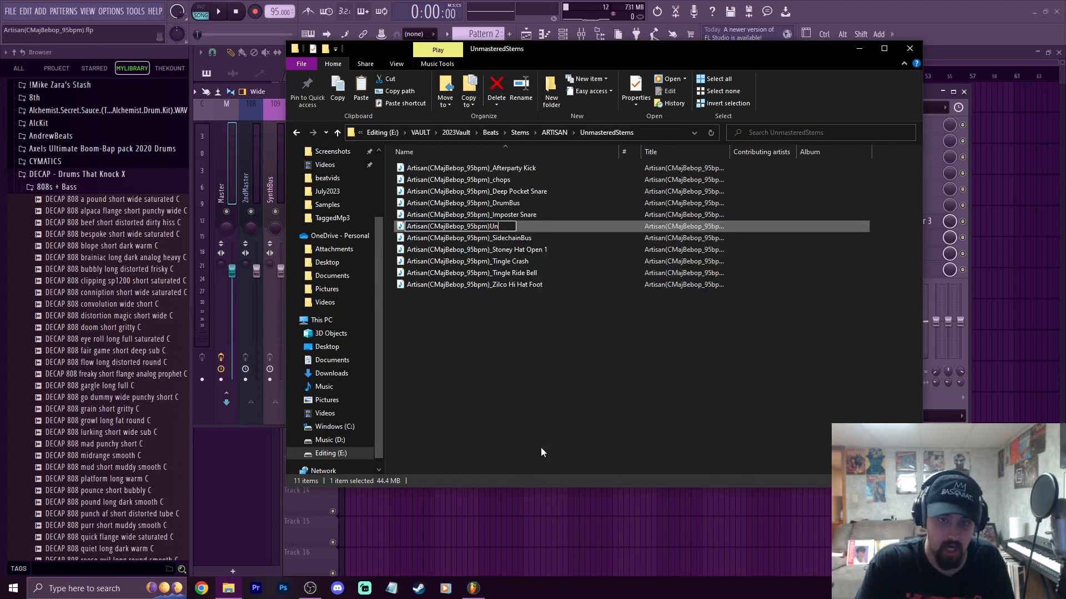
{"action": "type", "text": "UnmasteredBeat"}
{"action": "key", "text": "Return"}
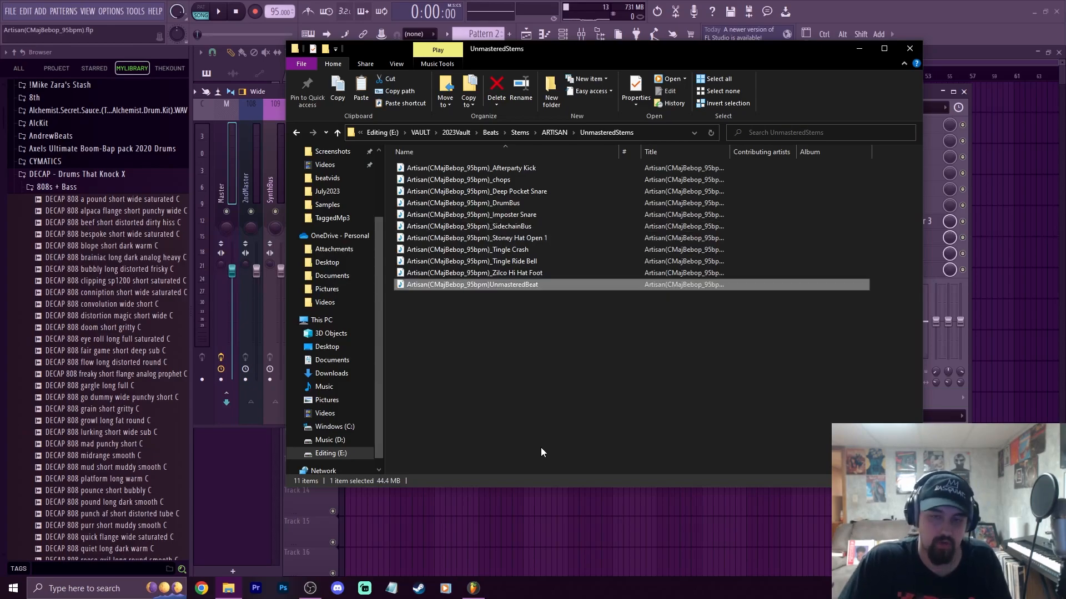
- Compress the UnmasteredStems folder inside the ARTISAN folder into a zipped folder
{"action": "left_click", "coordinate": [337, 132]}
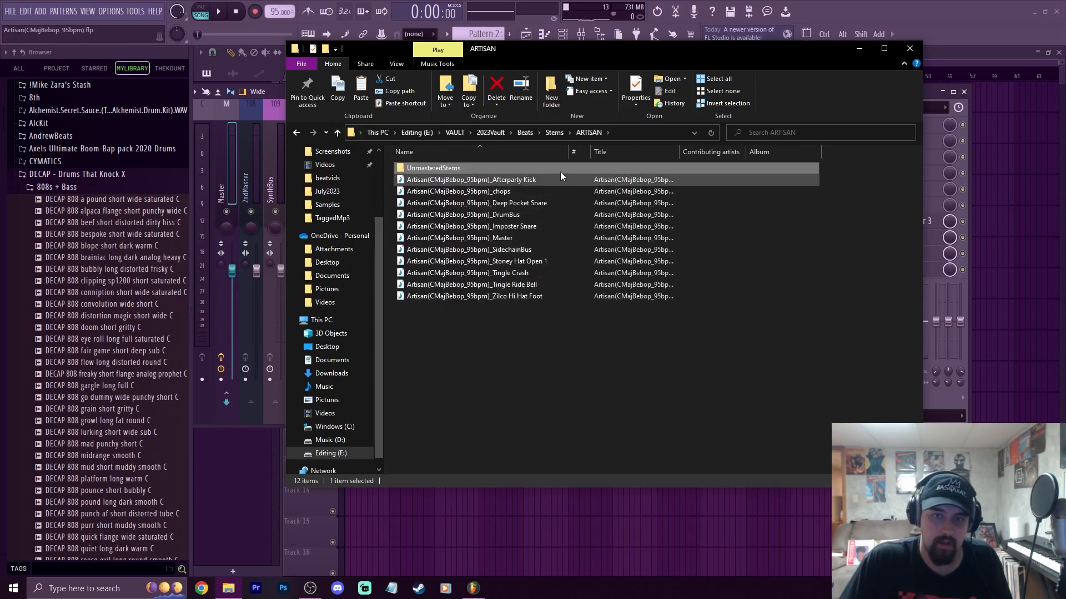
{"action": "right_click", "coordinate": [414, 169]}
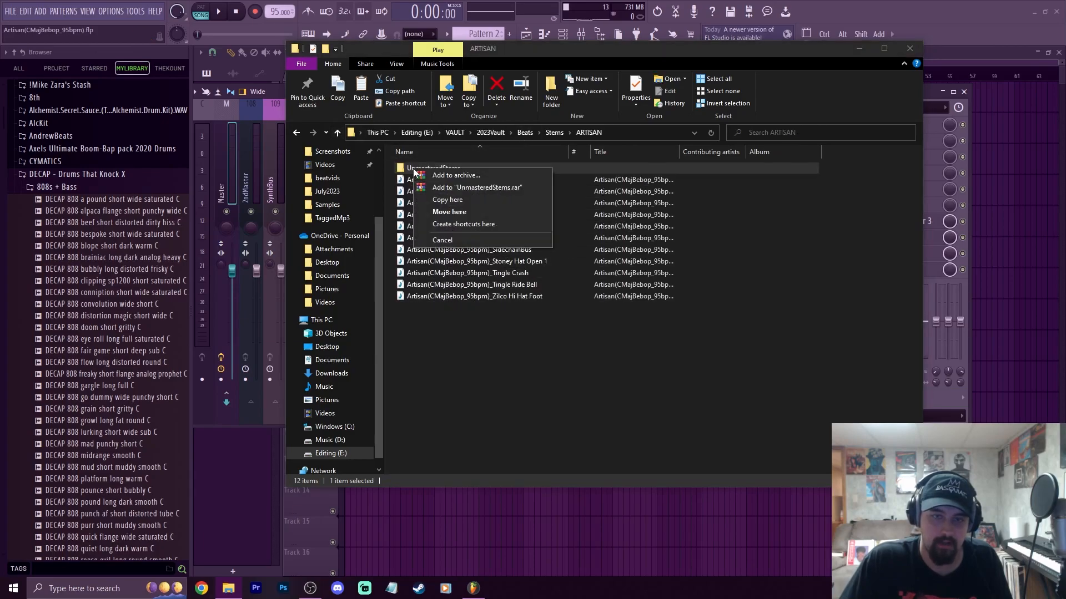
{"action": "left_click", "coordinate": [538, 340]}
{"action": "right_click", "coordinate": [426, 162]}
{"action": "right_click", "coordinate": [418, 167]}
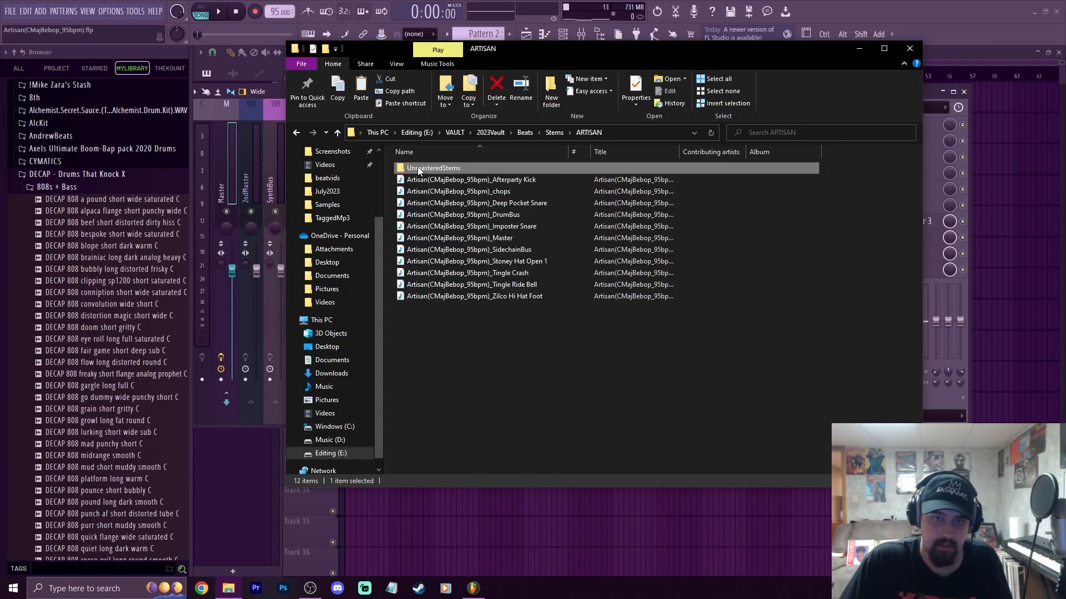
{"action": "mouse_move", "coordinate": [471, 366]}
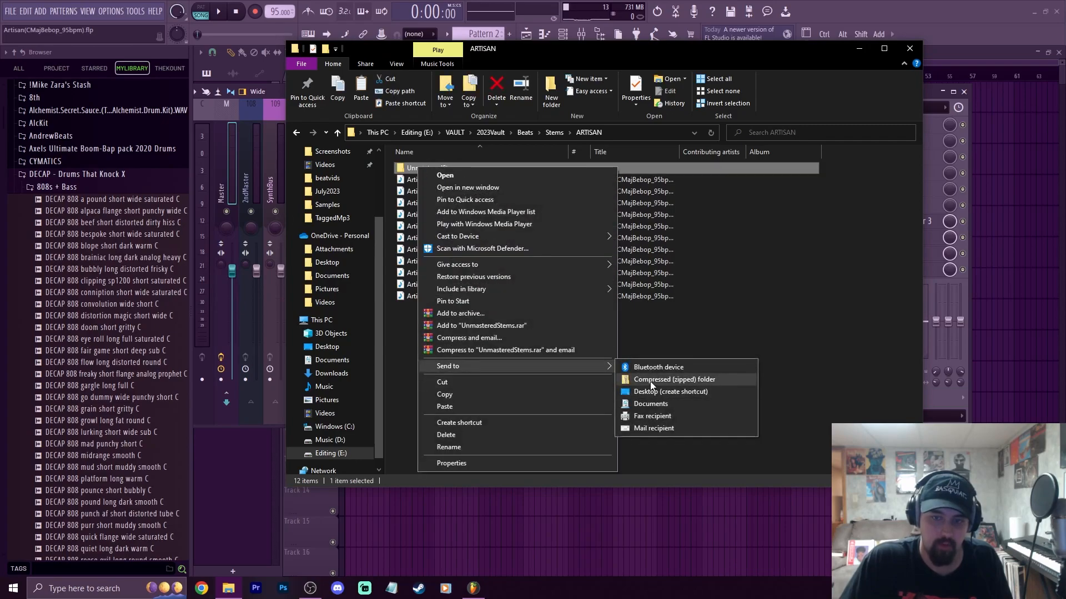
{"action": "left_click", "coordinate": [666, 380]}
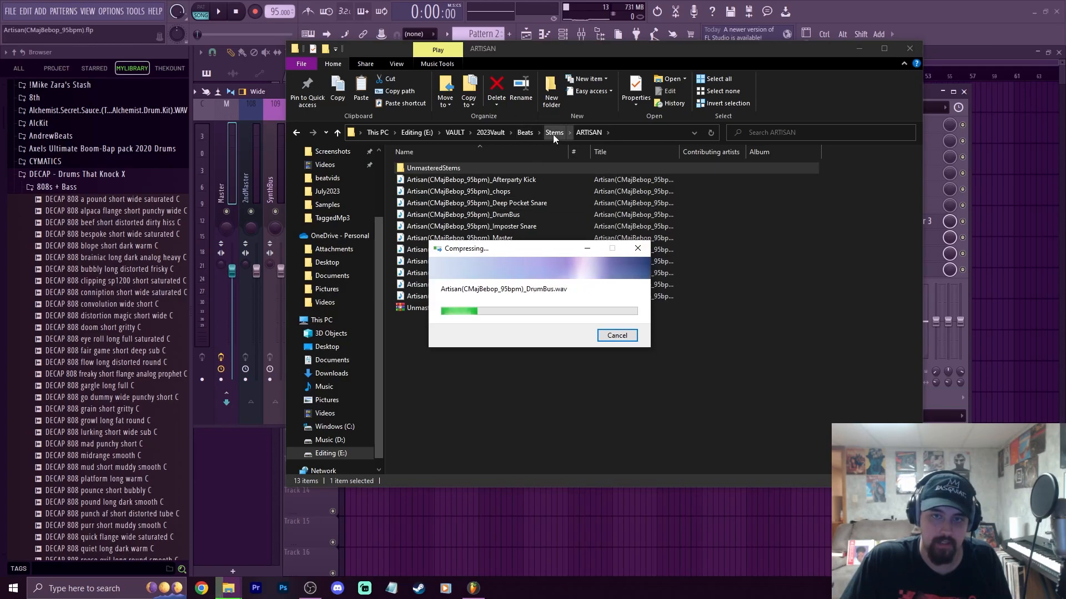
- Paste the copied Artisan(CMajBebop_95bpm)UnmasteredBeat file into the Beats\UnmasteredWav folder
{"action": "left_click", "coordinate": [525, 133]}
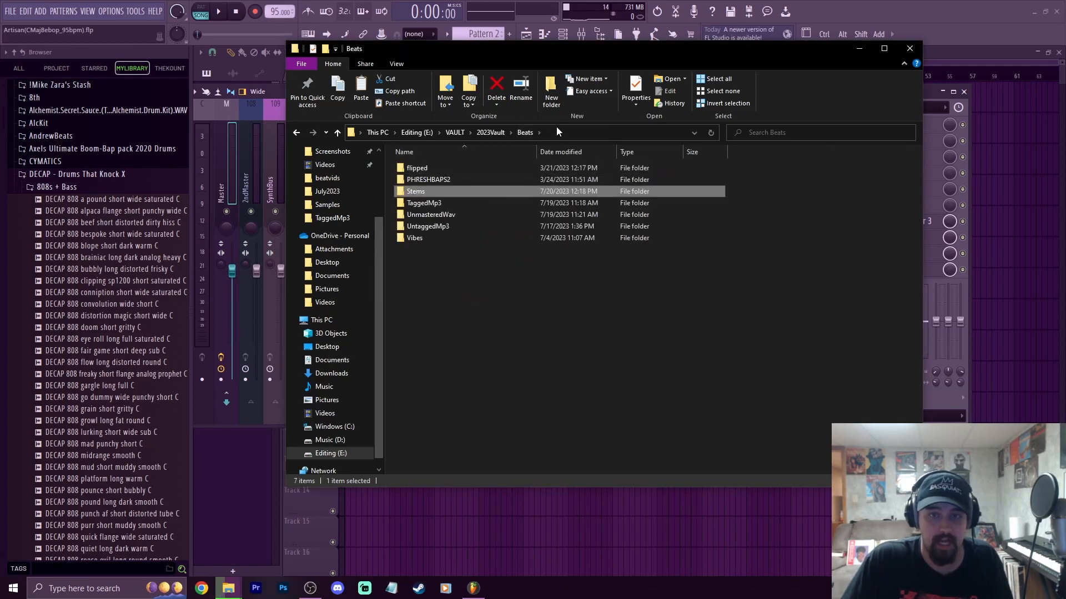
{"action": "double_click", "coordinate": [451, 215]}
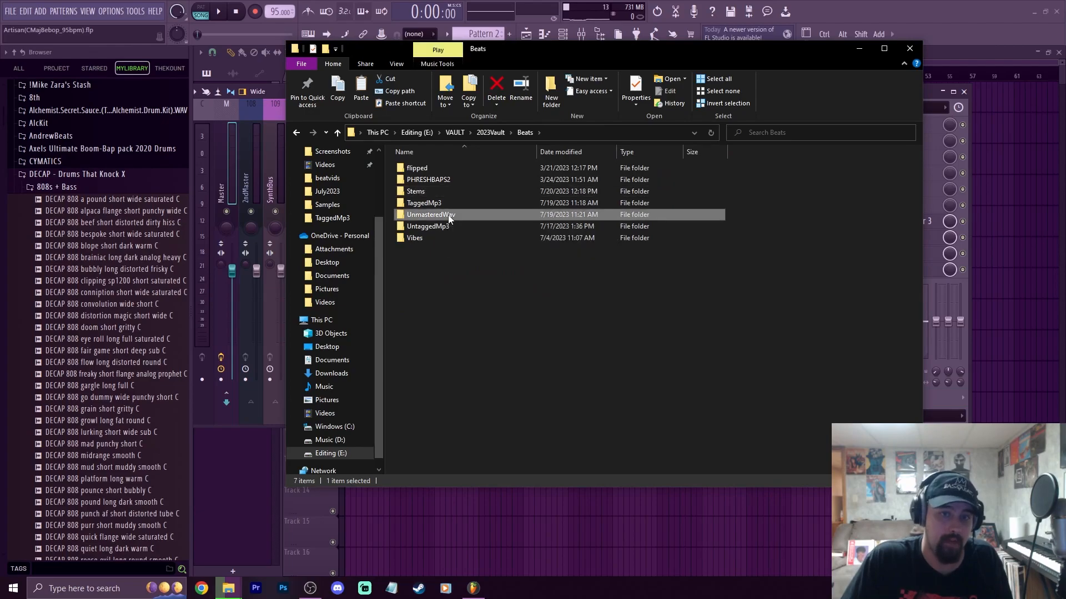
{"action": "key", "text": "ctrl+v"}
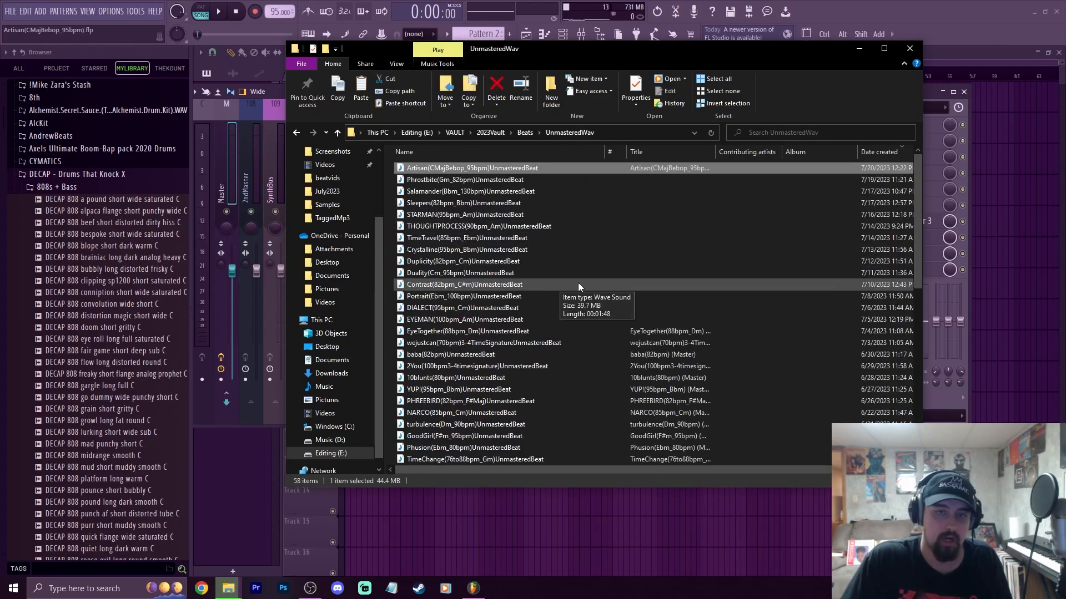
- Return to Beats\Stems\ARTISAN and delete the uncompressed UnmasteredStems folder, keeping its zip archive
{"action": "left_click", "coordinate": [525, 134]}
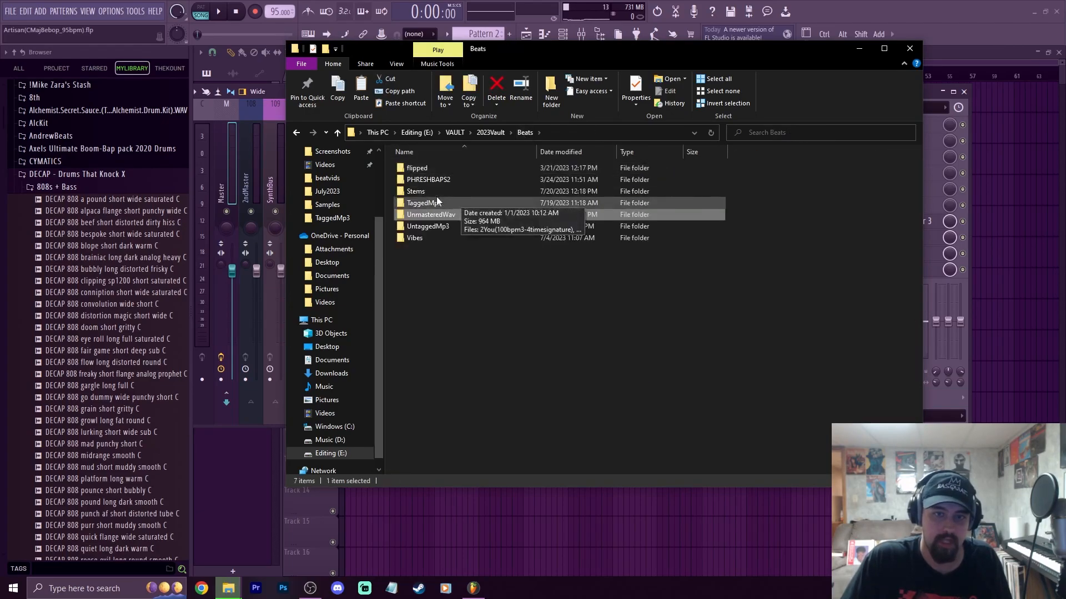
{"action": "double_click", "coordinate": [431, 192]}
{"action": "scroll", "coordinate": [495, 300], "scroll_direction": "down", "scroll_amount": 3}
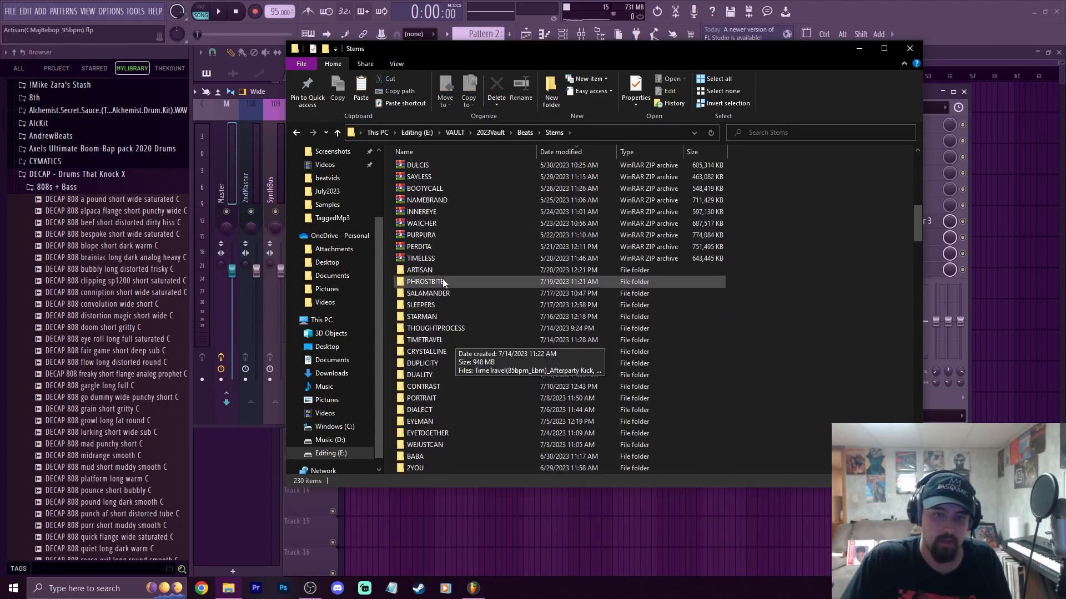
{"action": "double_click", "coordinate": [434, 267]}
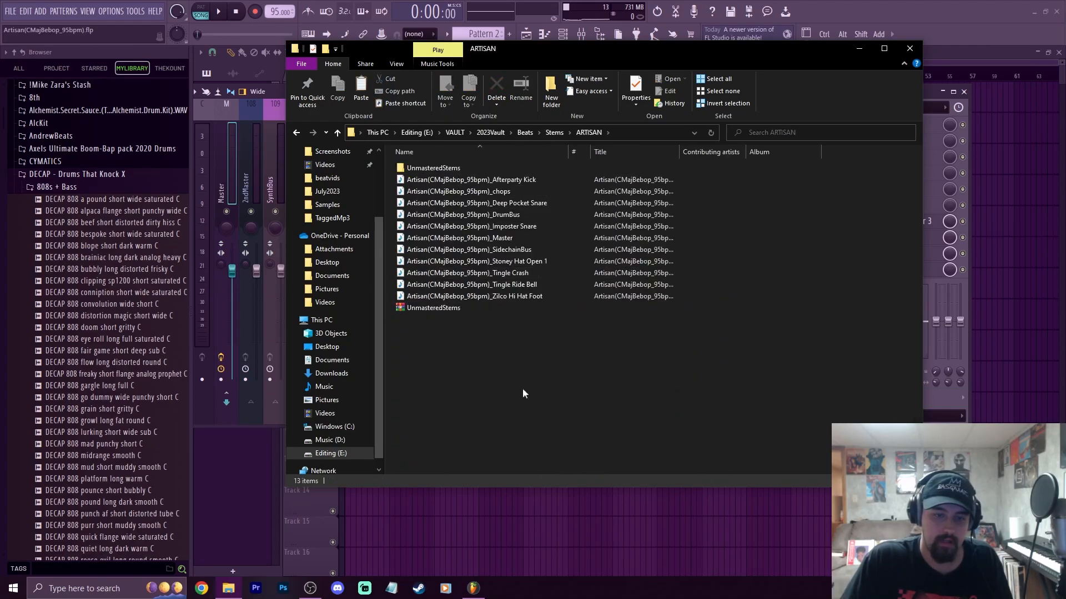
{"action": "left_click", "coordinate": [444, 168]}
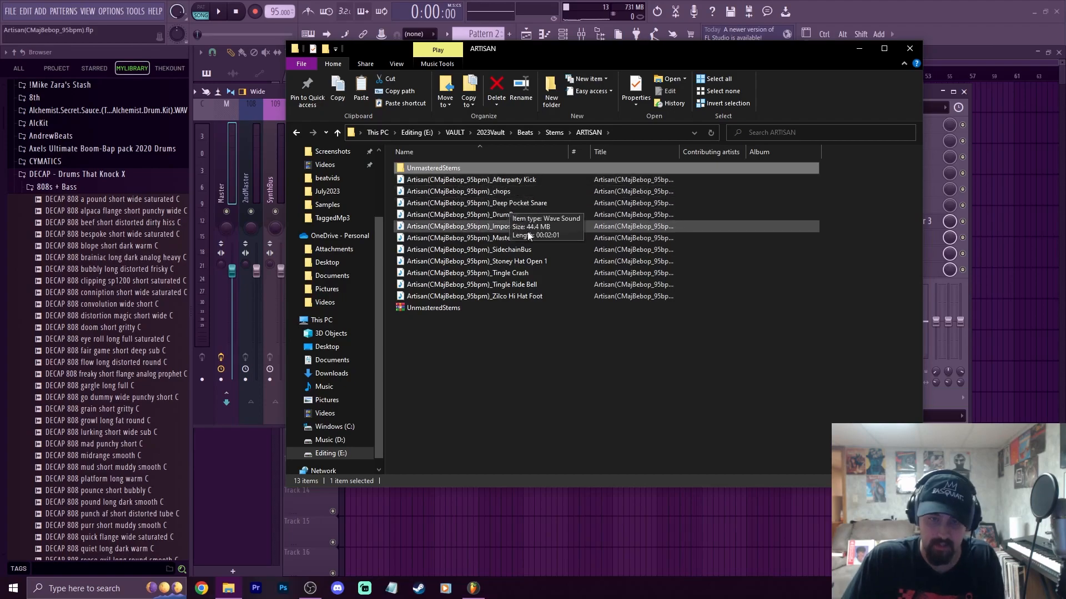
{"action": "key", "text": "Delete"}
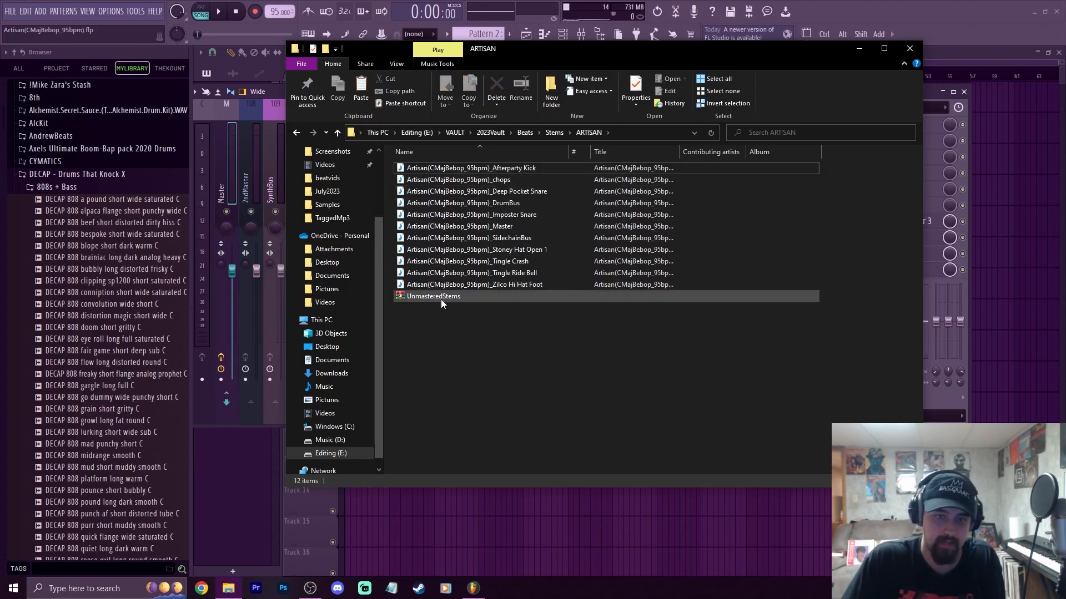
- Compress the ARTISAN folder in the Stems folder into a zipped folder
{"action": "left_click", "coordinate": [335, 136]}
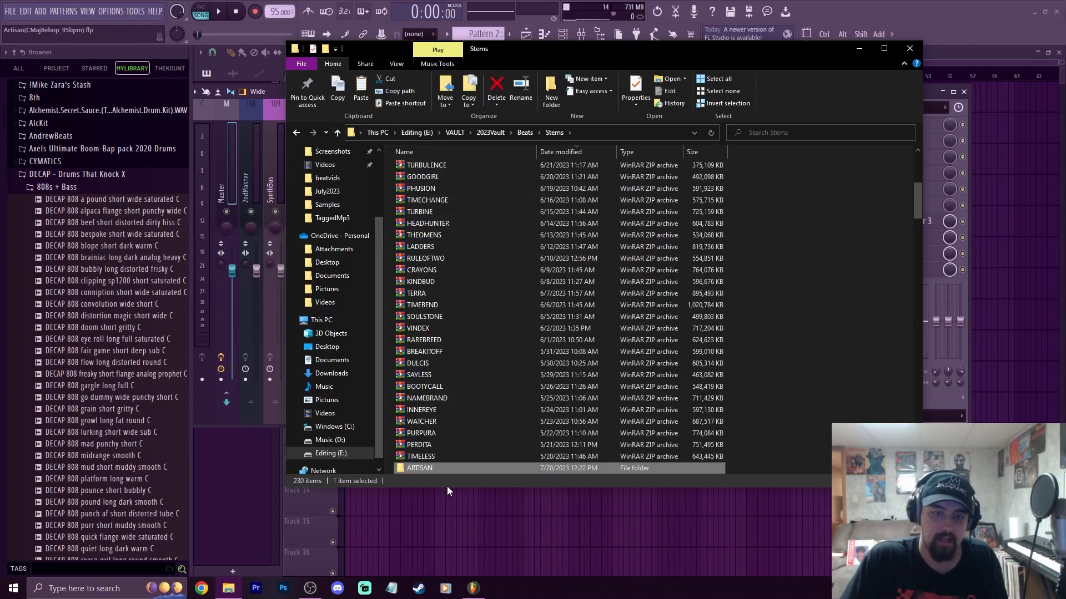
{"action": "right_click", "coordinate": [417, 468]}
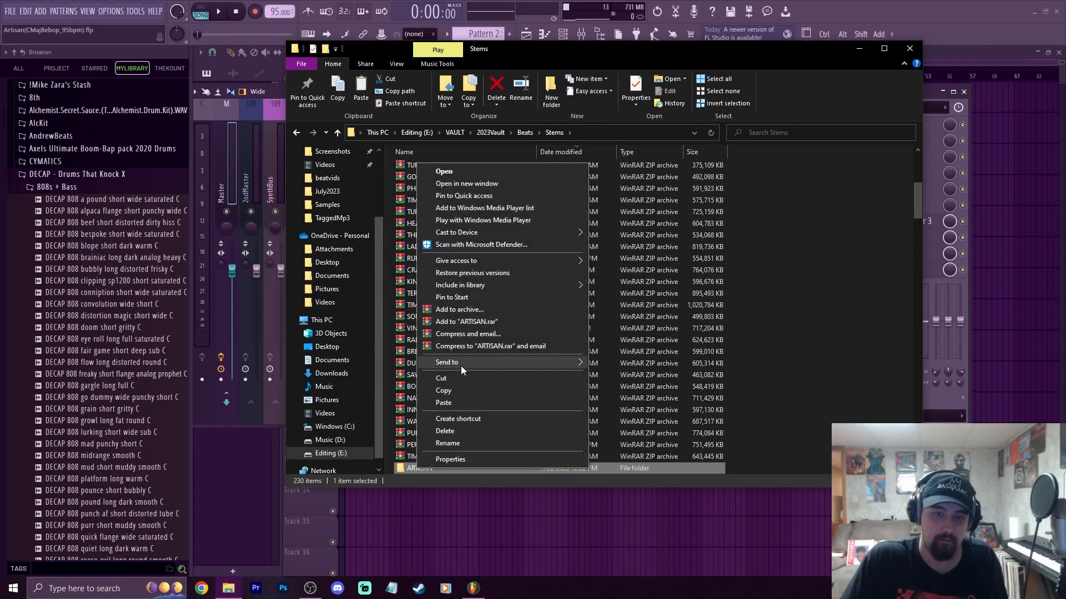
{"action": "mouse_move", "coordinate": [459, 364]}
{"action": "left_click", "coordinate": [616, 375]}
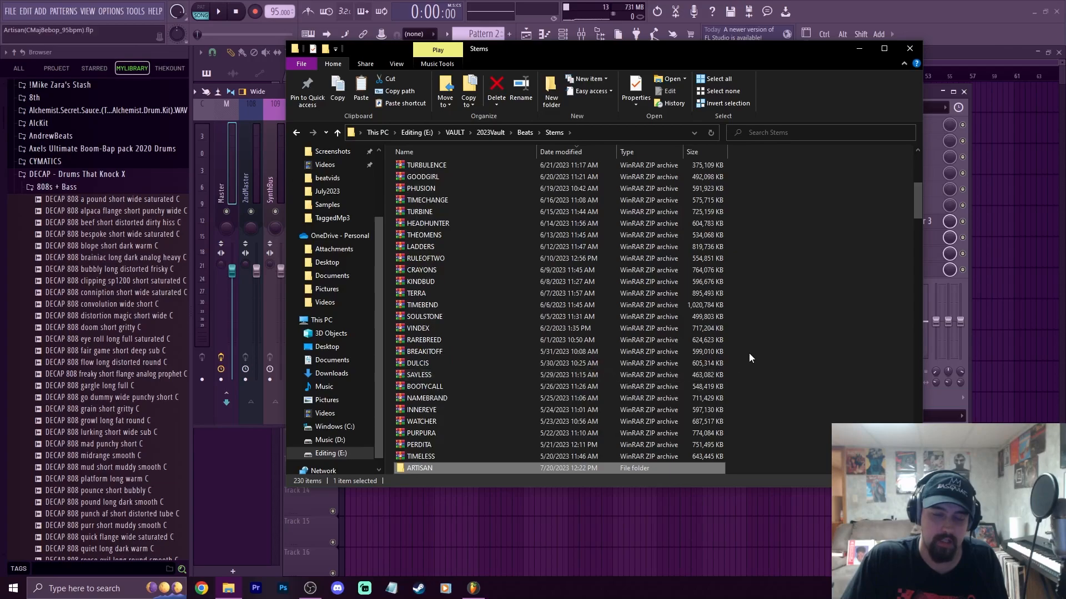
- Add the BSTAG sample from the 2023Vault\Tags folder to Track 6 of the FL Studio playlist and check the Master track in the mixer
{"action": "scroll", "coordinate": [747, 355], "scroll_direction": "down", "scroll_amount": 2}
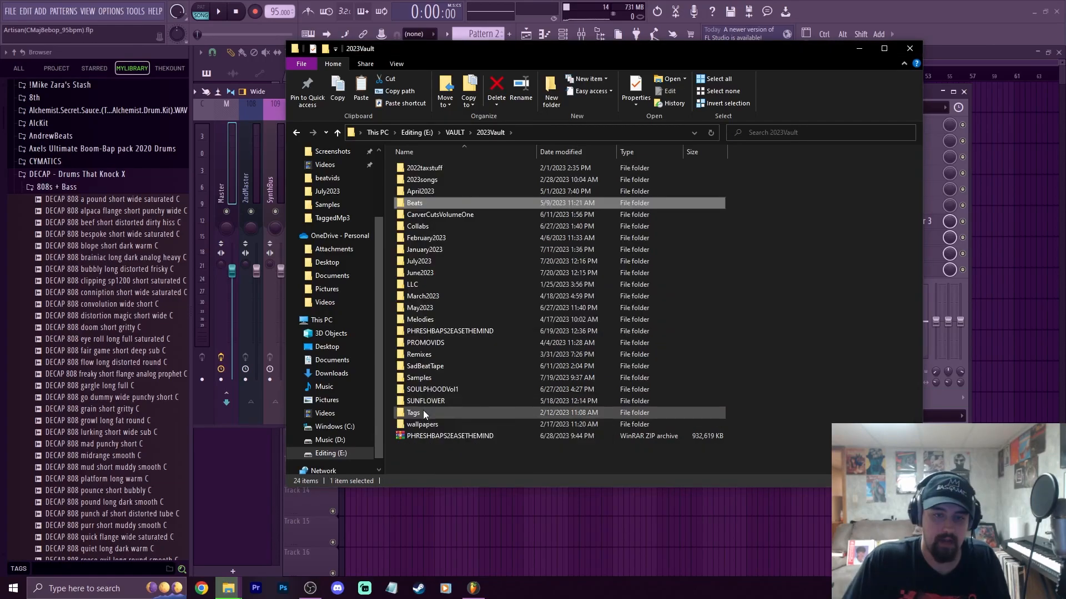
{"action": "double_click", "coordinate": [423, 412]}
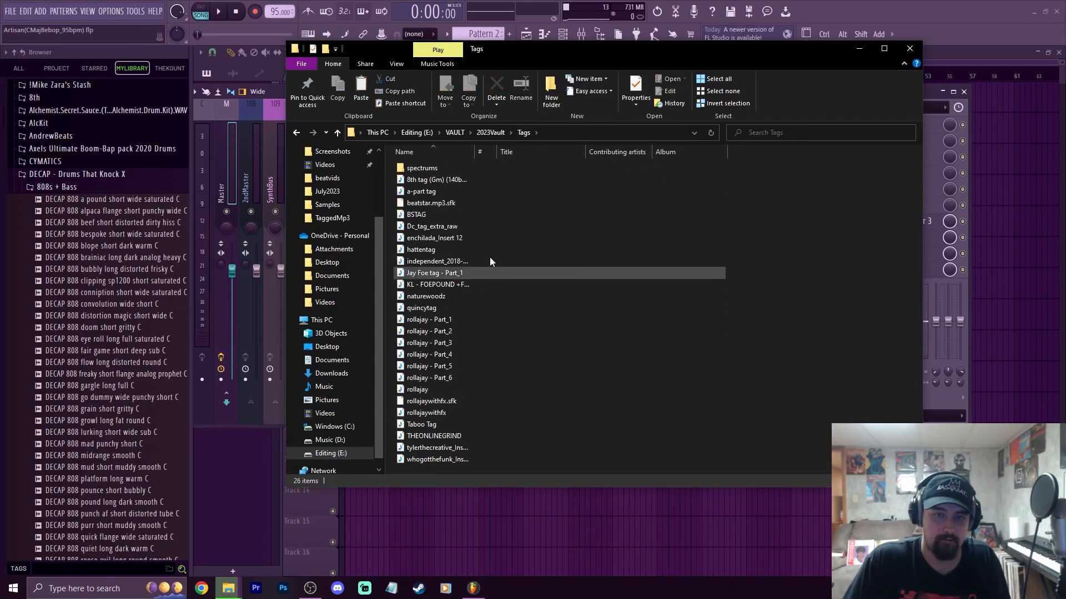
{"action": "left_click_drag", "start_coordinate": [424, 215], "coordinate": [387, 228]}
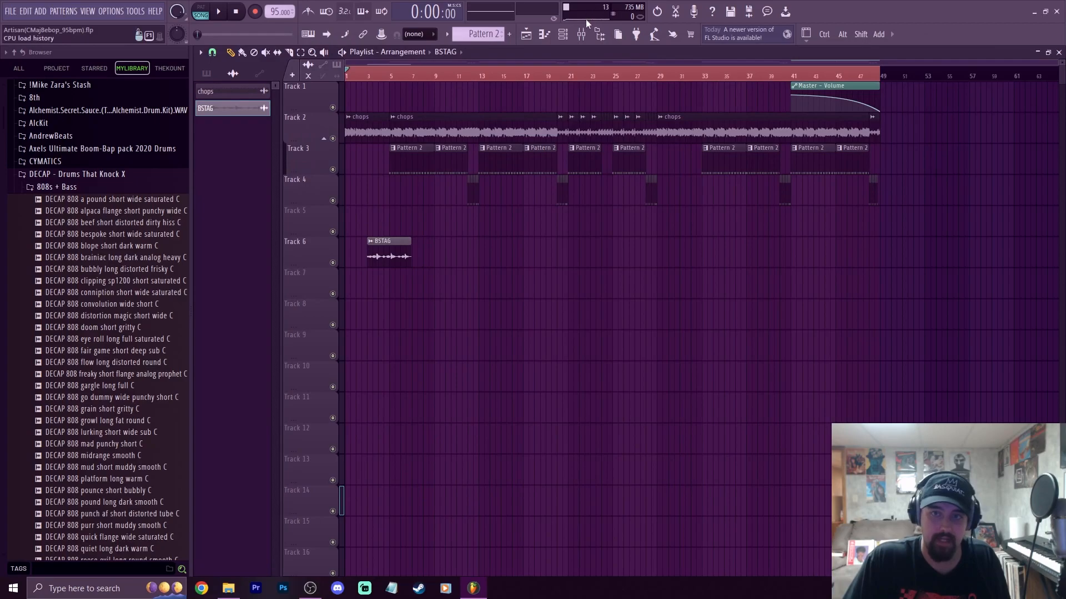
{"action": "left_click", "coordinate": [579, 37]}
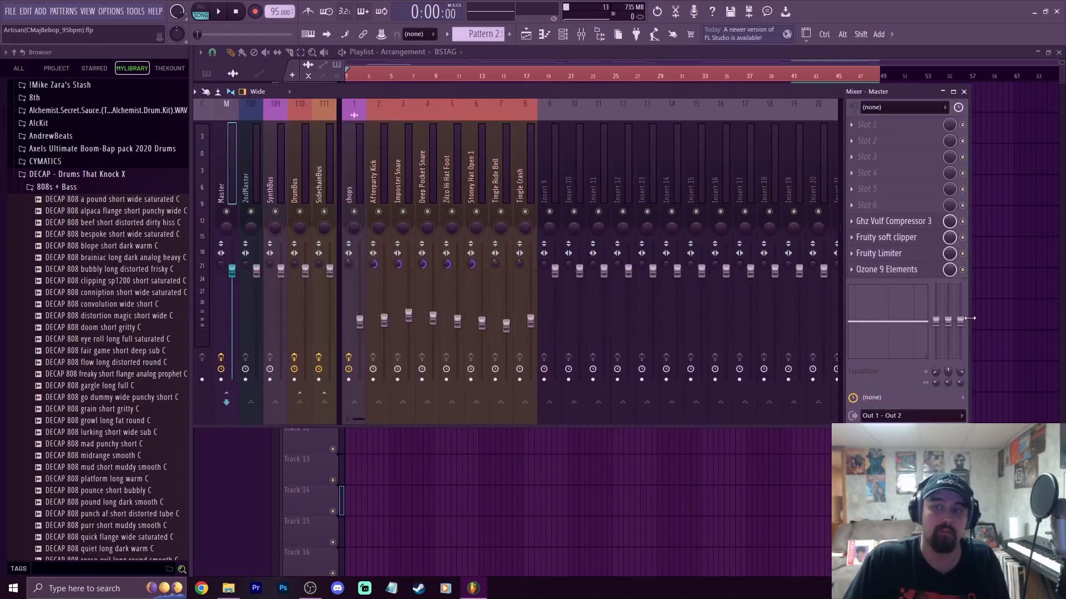
{"action": "key", "text": "F9"}
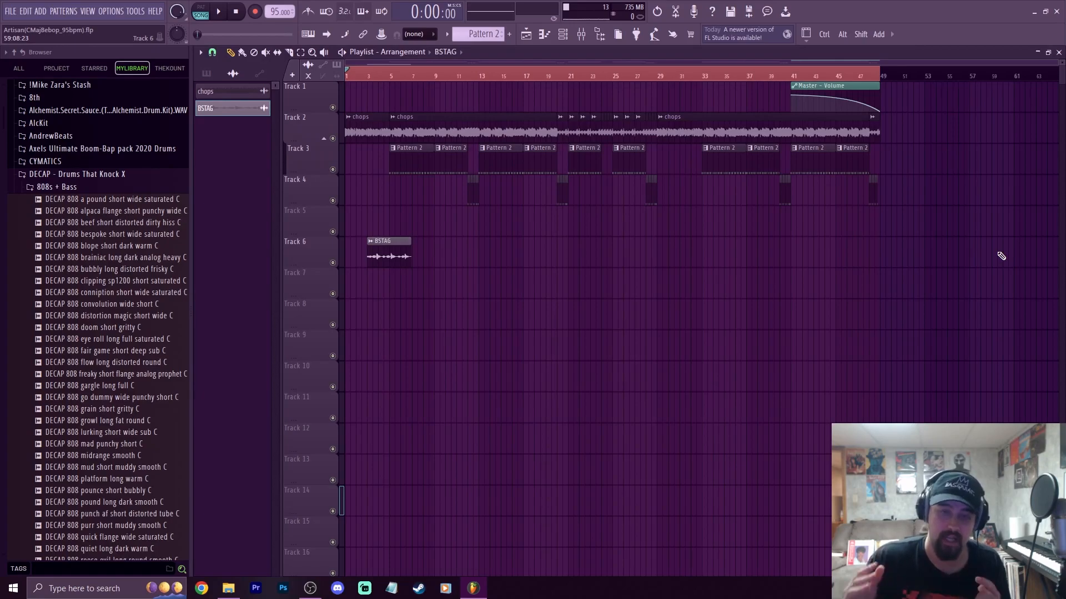
- Trim the BSTAG clip on Track 6 to a single short tag ending around bar 5 and play it back
{"action": "scroll", "coordinate": [361, 77], "scroll_direction": "up", "scroll_amount": 5}
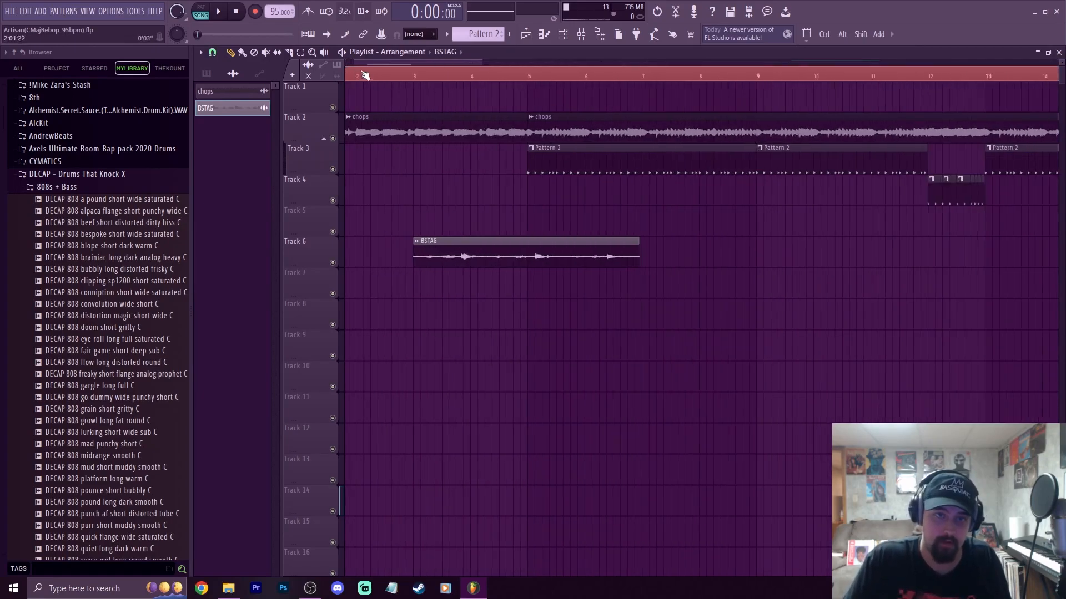
{"action": "left_click_drag", "start_coordinate": [706, 264], "coordinate": [572, 240]}
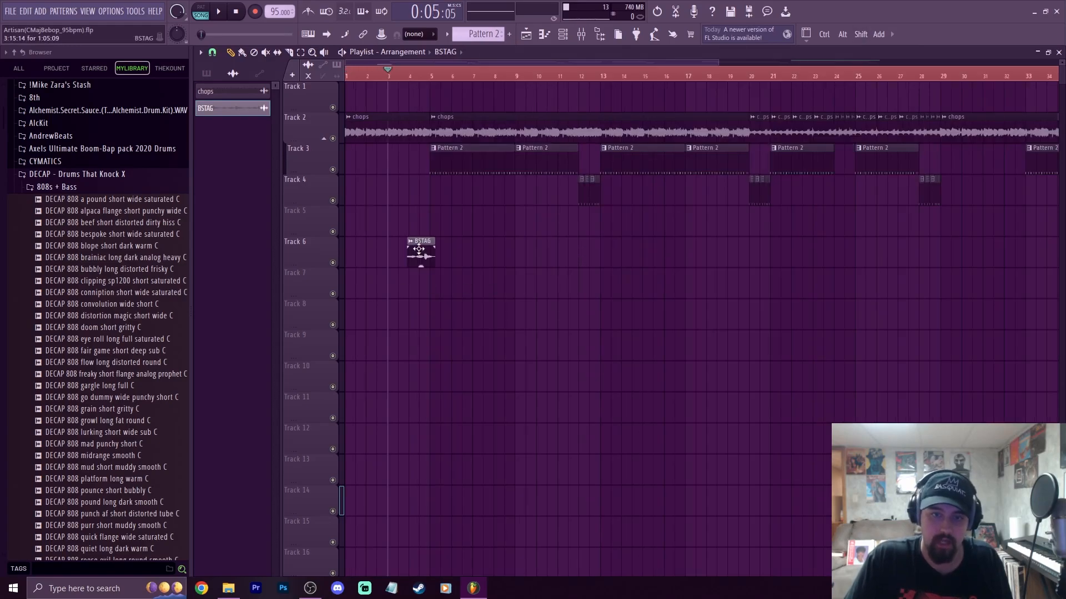
{"action": "double_click", "coordinate": [421, 248]}
{"action": "left_click", "coordinate": [534, 133]}
{"action": "scroll", "coordinate": [388, 253], "scroll_direction": "up", "scroll_amount": 4}
{"action": "key", "text": "space"}
- Set the BSTAG audio clip's time-stretching mode to Stretch Pro
{"action": "double_click", "coordinate": [521, 263]}
{"action": "left_click", "coordinate": [505, 188]}
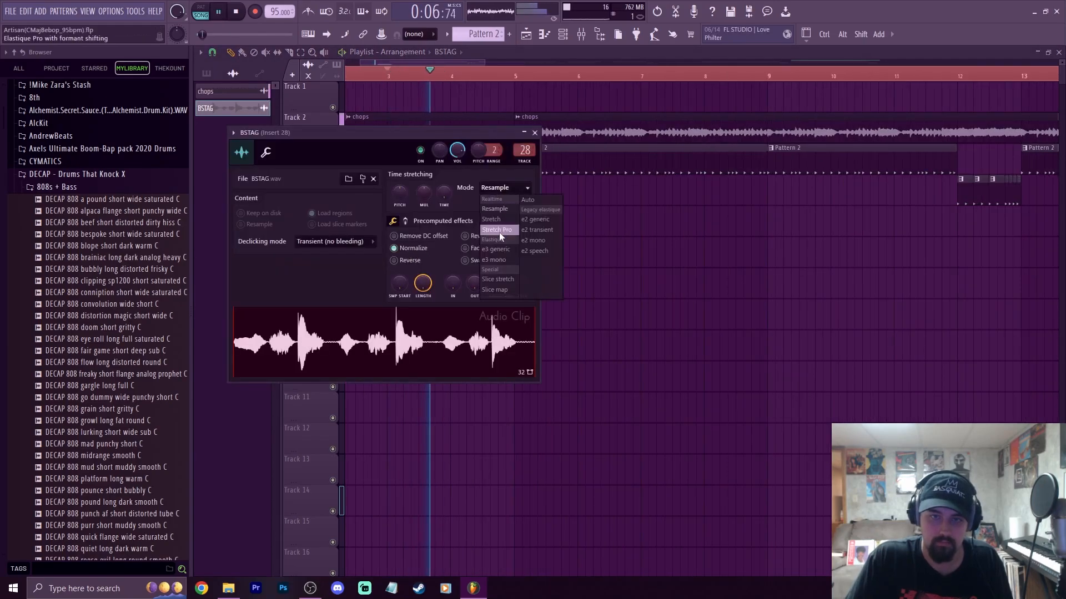
{"action": "left_click", "coordinate": [502, 231]}
{"action": "left_click", "coordinate": [535, 133]}
- Fine-tune the first tag clip near bar 5 on Track 6, audition it, and check its channel settings
{"action": "scroll", "coordinate": [429, 244], "scroll_direction": "up", "scroll_amount": 3}
{"action": "left_click_drag", "start_coordinate": [634, 241], "coordinate": [629, 248]}
{"action": "key", "text": "space"}
{"action": "key", "text": "space"}
{"action": "double_click", "coordinate": [629, 247]}
{"action": "left_click", "coordinate": [535, 133]}
- Place another copy of the tag further along Track 6 and adjust the BSTAG channel volume
{"action": "scroll", "coordinate": [551, 76], "scroll_direction": "down", "scroll_amount": 3}
{"action": "scroll", "coordinate": [553, 76], "scroll_direction": "down", "scroll_amount": 5}
{"action": "left_click_drag", "start_coordinate": [417, 253], "coordinate": [571, 252]}
{"action": "left_click", "coordinate": [481, 76]}
{"action": "right_click", "coordinate": [493, 263]}
{"action": "double_click", "coordinate": [492, 245]}
{"action": "left_click_drag", "start_coordinate": [458, 148], "coordinate": [462, 151]}
{"action": "left_click", "coordinate": [535, 132]}
- Shorten the tag clip at bar 12 and position further tag clips after it on Track 6
{"action": "scroll", "coordinate": [547, 244], "scroll_direction": "up", "scroll_amount": 5}
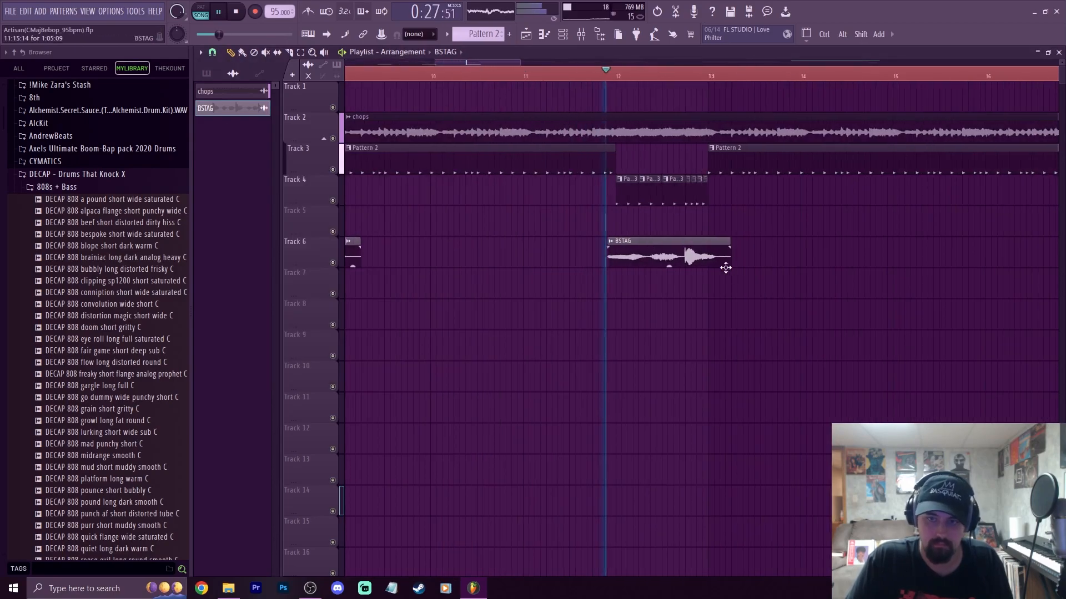
{"action": "left_click_drag", "start_coordinate": [728, 257], "coordinate": [684, 257]}
{"action": "scroll", "coordinate": [616, 253], "scroll_direction": "down", "scroll_amount": 3}
{"action": "double_click", "coordinate": [628, 253]}
{"action": "left_click", "coordinate": [534, 133]}
{"action": "left_click_drag", "start_coordinate": [765, 256], "coordinate": [847, 258]}
{"action": "mouse_move", "coordinate": [805, 259]}
{"action": "left_mouse_down"}
{"action": "mouse_move", "coordinate": [793, 259]}
{"action": "mouse_move", "coordinate": [803, 262]}
{"action": "left_mouse_up"}
{"action": "left_click_drag", "start_coordinate": [880, 255], "coordinate": [992, 259]}
- Duplicate the group of tag clips along Track 6 to the end of the beat and stop playback
{"action": "scroll", "coordinate": [991, 77], "scroll_direction": "down", "scroll_amount": 5}
{"action": "mouse_move", "coordinate": [685, 278]}
{"action": "left_mouse_down"}
{"action": "mouse_move", "coordinate": [383, 239]}
{"action": "mouse_move", "coordinate": [719, 262]}
{"action": "mouse_move", "coordinate": [641, 238]}
{"action": "left_mouse_up"}
{"action": "key", "text": "ctrl+d"}
{"action": "scroll", "coordinate": [692, 62], "scroll_direction": "down", "scroll_amount": 3}
{"action": "left_click_drag", "start_coordinate": [652, 260], "coordinate": [830, 260]}
{"action": "key", "text": "ctrl+d"}
{"action": "key", "text": "space"}
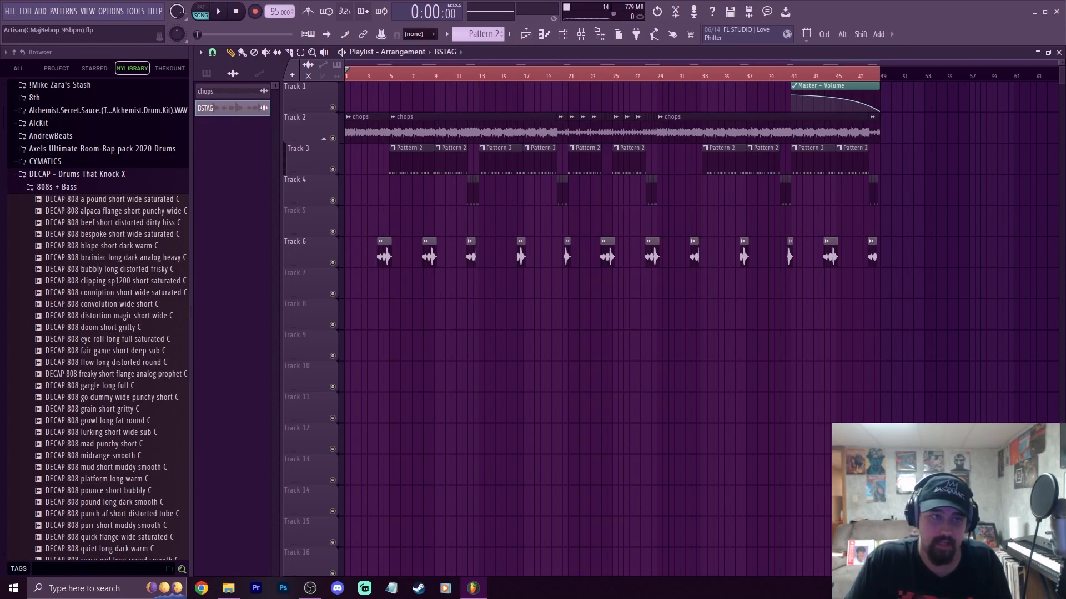
- Export the tagged beat as the MP3 file Artisan(CMajBebop_95bpm) into the Beats\TaggedMp3 folder
{"action": "left_click", "coordinate": [19, 12]}
{"action": "mouse_move", "coordinate": [45, 115]}
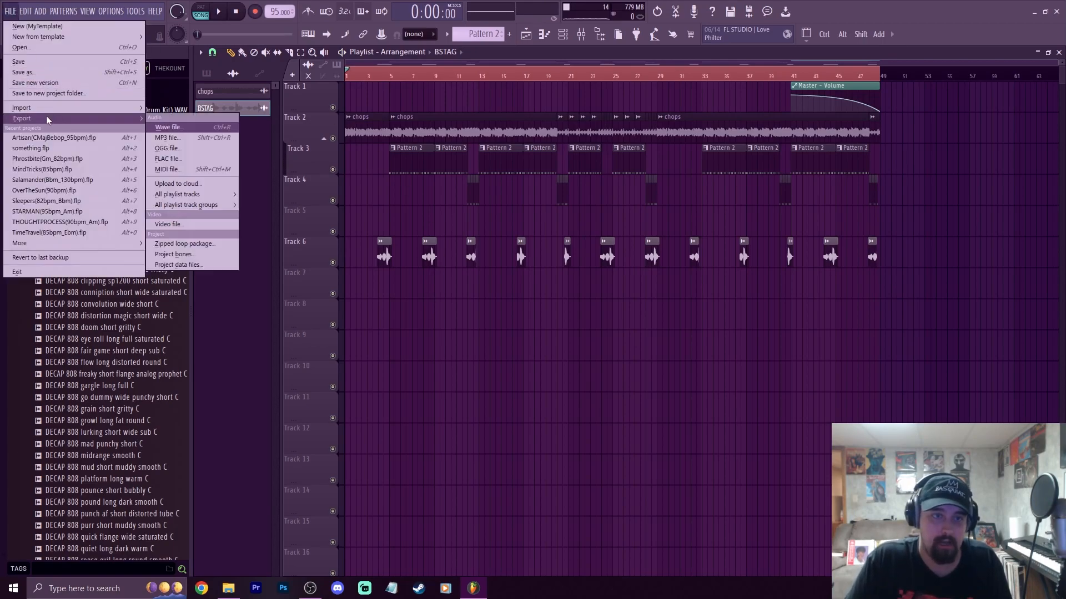
{"action": "left_click", "coordinate": [179, 134]}
{"action": "left_click", "coordinate": [588, 105]}
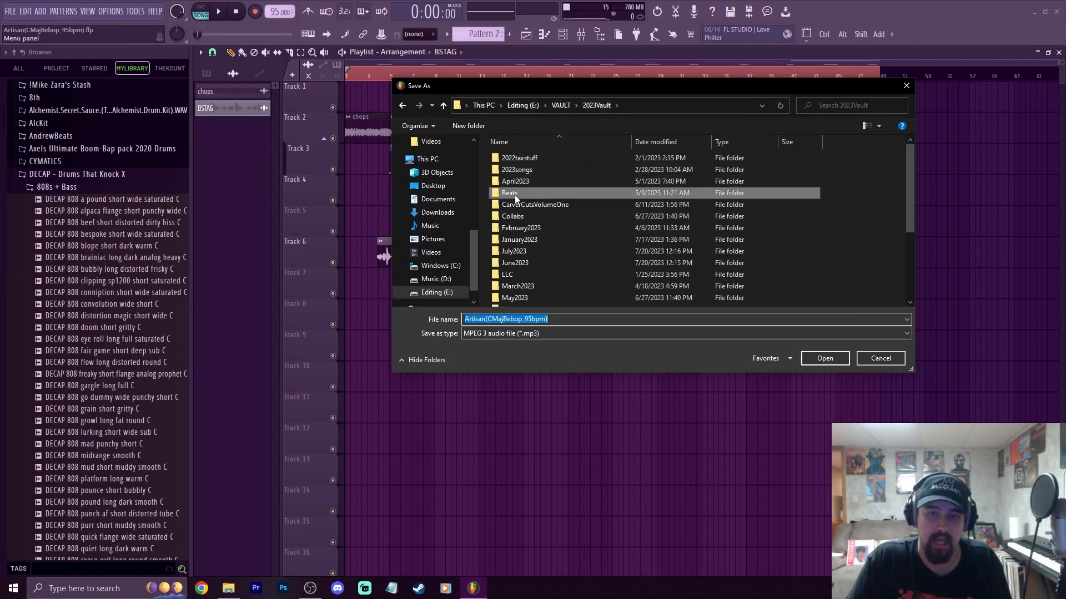
{"action": "double_click", "coordinate": [555, 195]}
{"action": "double_click", "coordinate": [555, 196]}
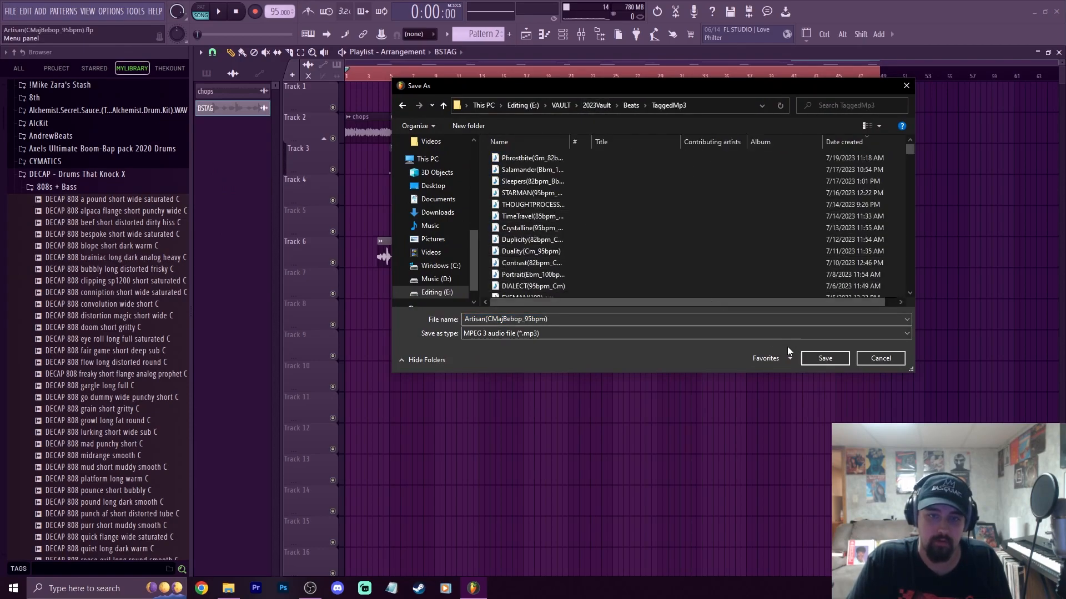
{"action": "left_click", "coordinate": [825, 358]}
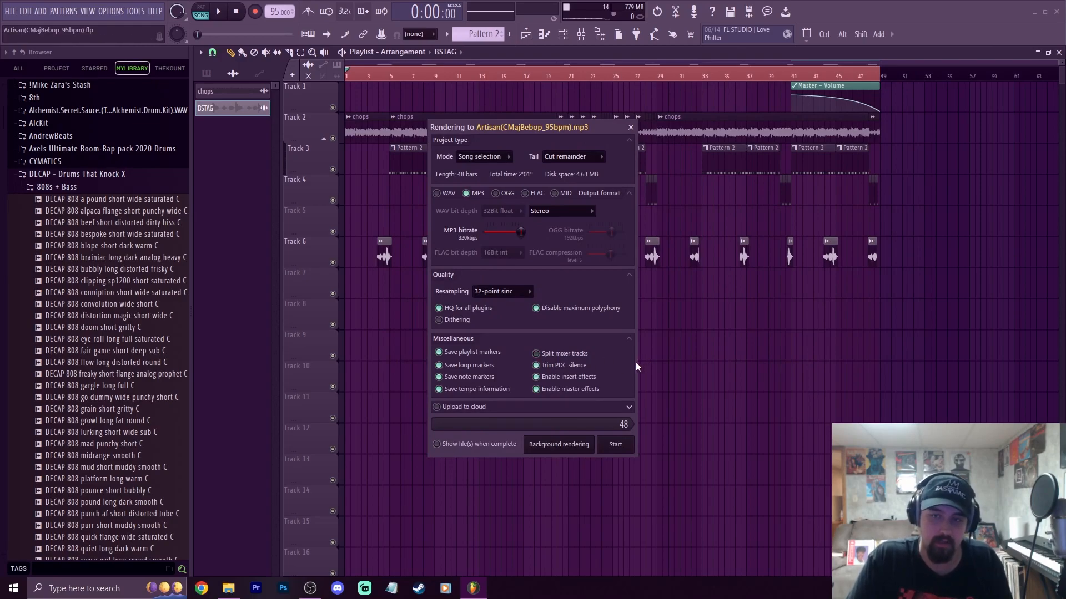
{"action": "left_click", "coordinate": [618, 445]}
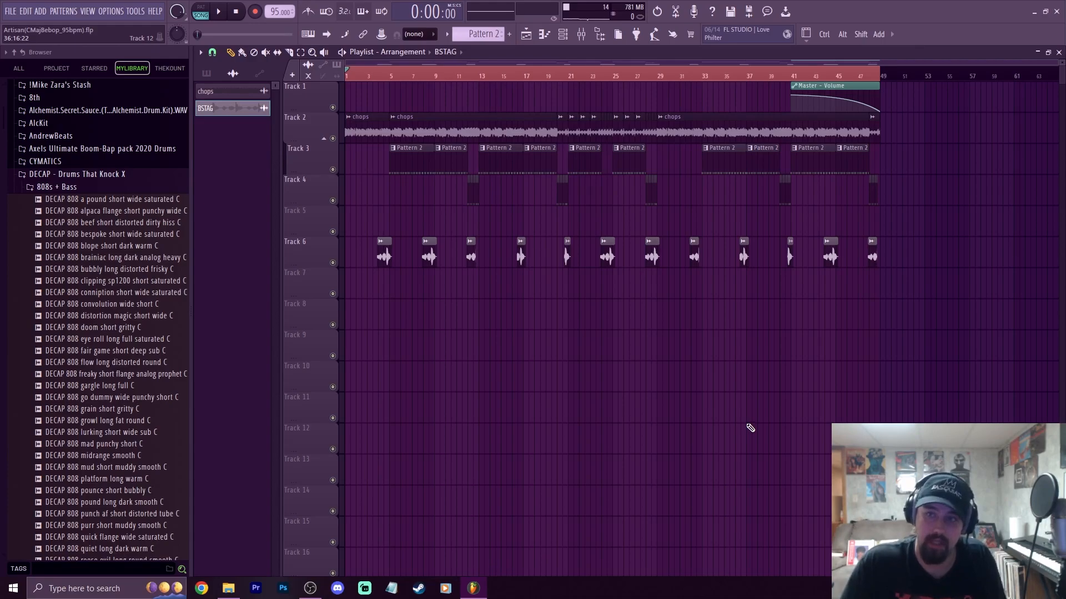
{"action": "scroll", "coordinate": [1060, 61], "scroll_direction": "up", "scroll_amount": 3}
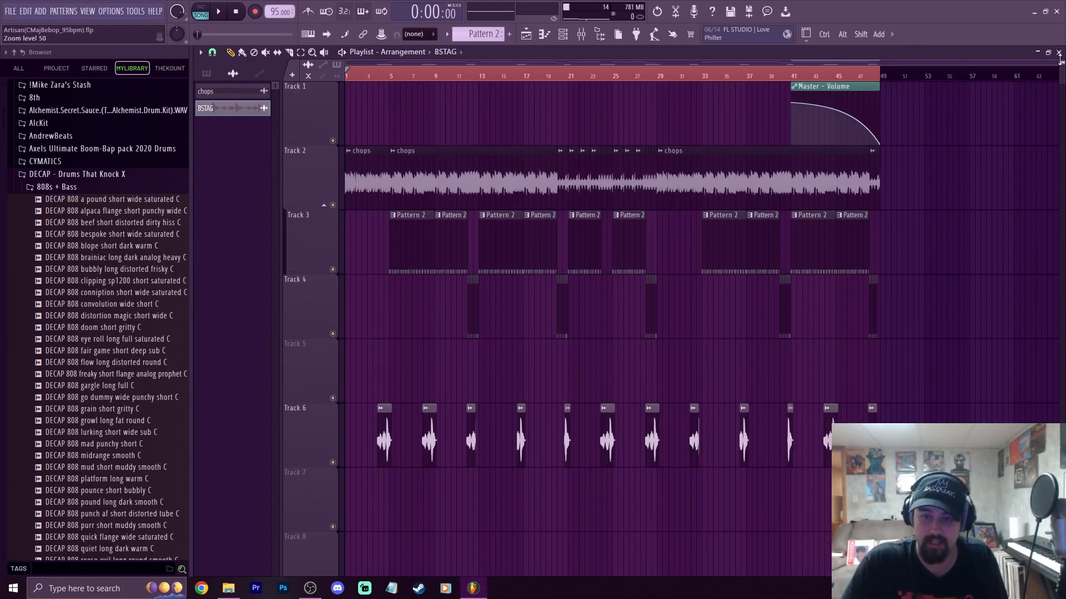